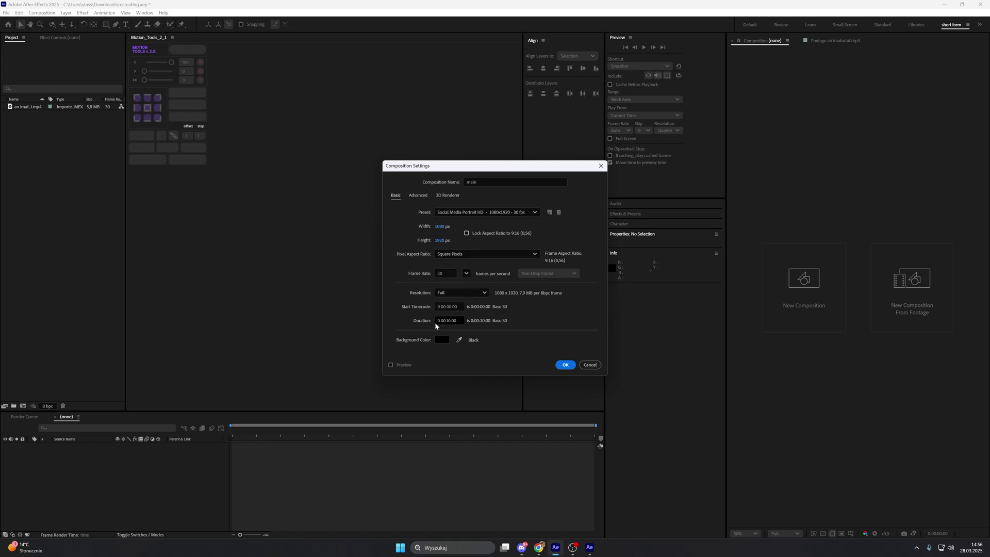
Create the "main" composition at 1080×1920, 30 fps and 10 seconds, and scrub through the opening of the reference footage
click(565, 364)
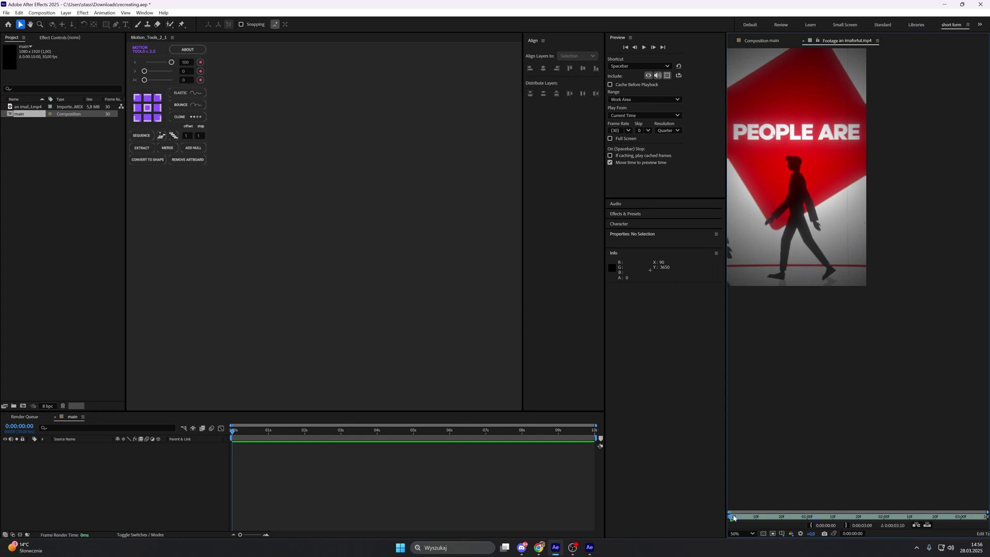
drag(734, 518, 739, 518)
drag(794, 248, 839, 330)
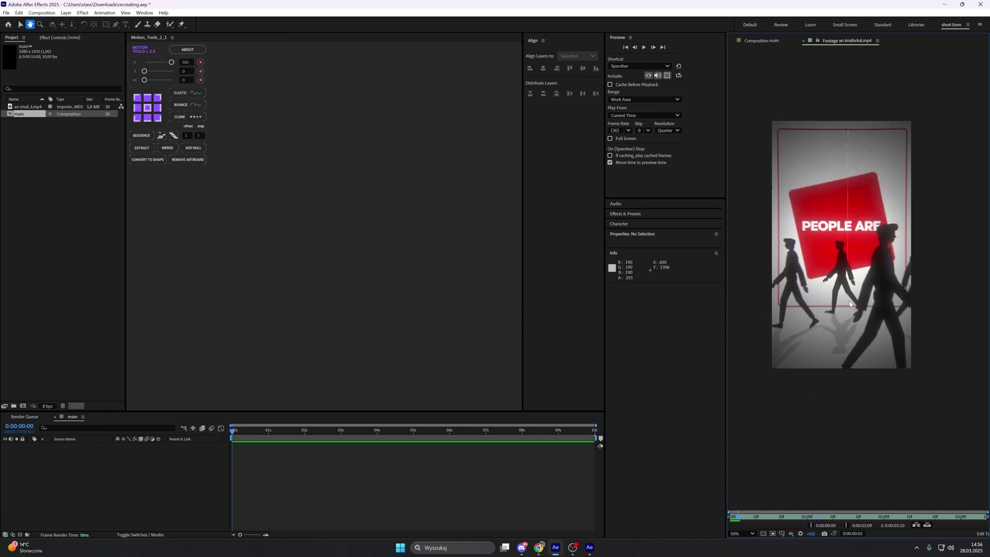
drag(735, 519, 760, 519)
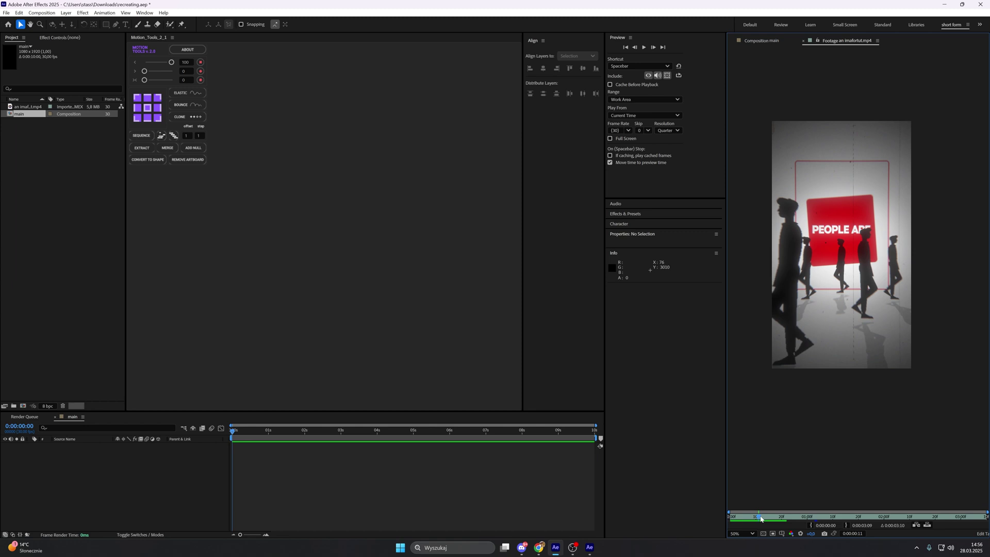
Add a white 1080×1920 solid named "bg" to the main composition
click(761, 41)
right_click(190, 466)
mouse_move(212, 367)
click(320, 389)
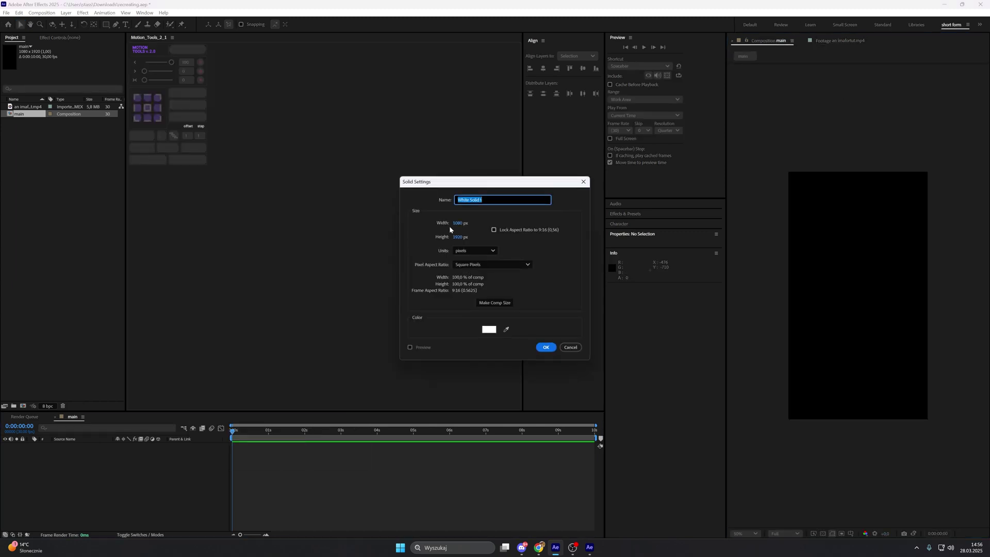
text(bg)
click(470, 258)
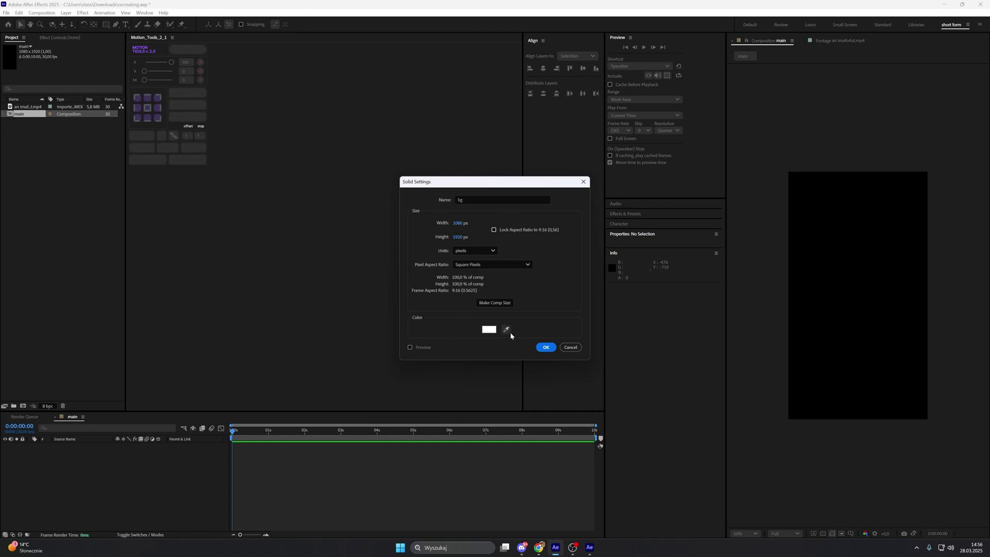
click(545, 347)
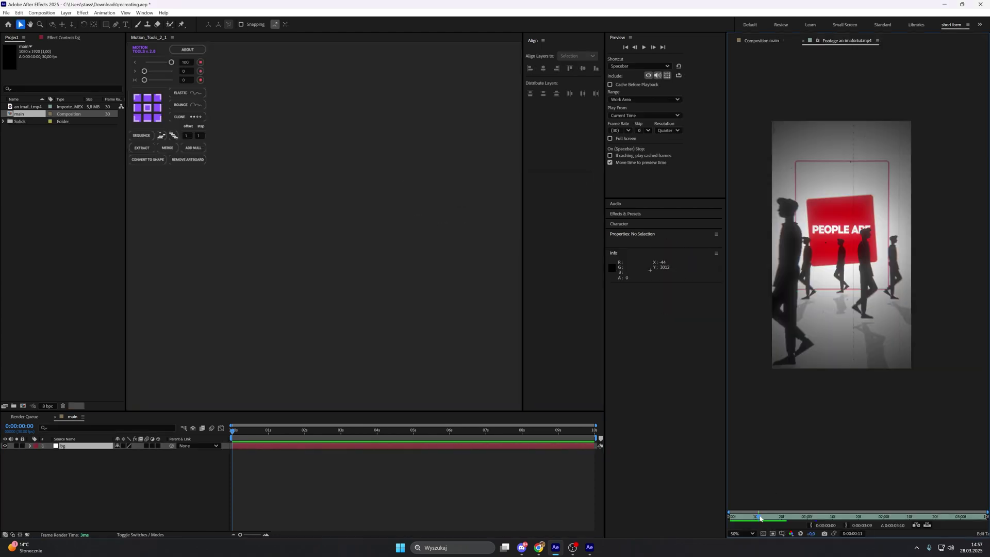
Examine the walking figures in the reference footage, and preview the walking-man GIF before closing its viewer
mouse_move(760, 519)
mouse_down()
mouse_move(784, 520)
mouse_move(753, 523)
mouse_move(764, 524)
mouse_up()
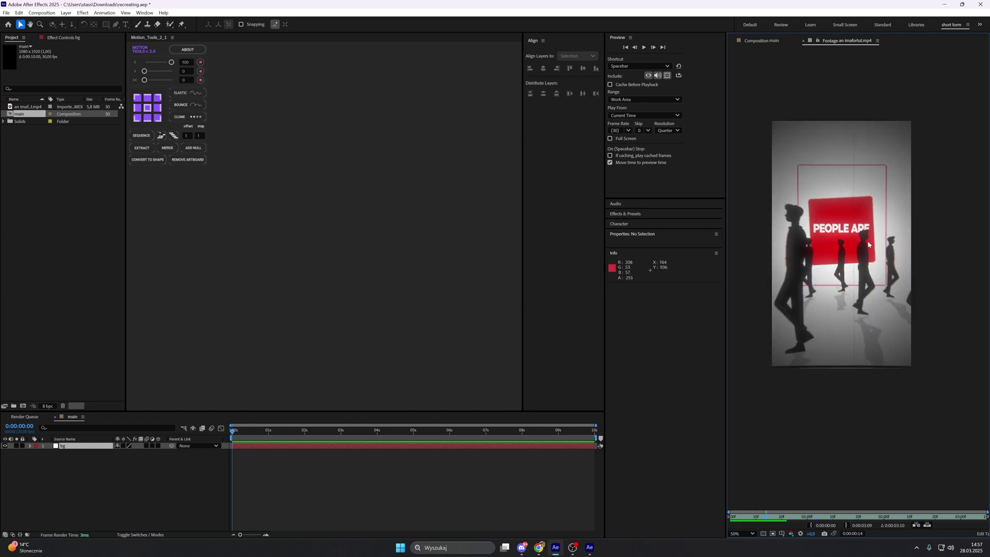
mouse_move(768, 516)
mouse_down()
mouse_move(780, 516)
mouse_move(732, 516)
mouse_move(767, 514)
mouse_up()
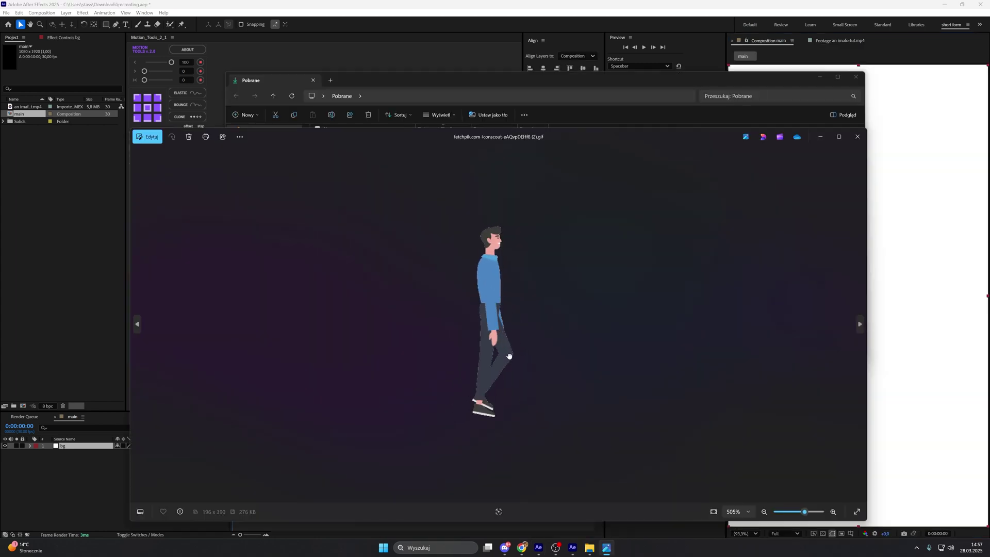
drag(492, 137, 490, 104)
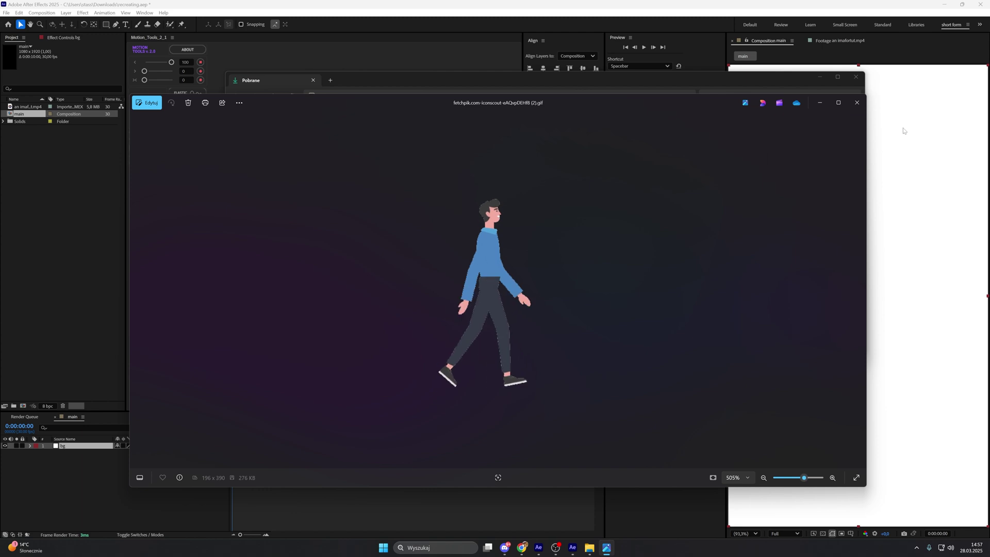
drag(663, 111, 675, 114)
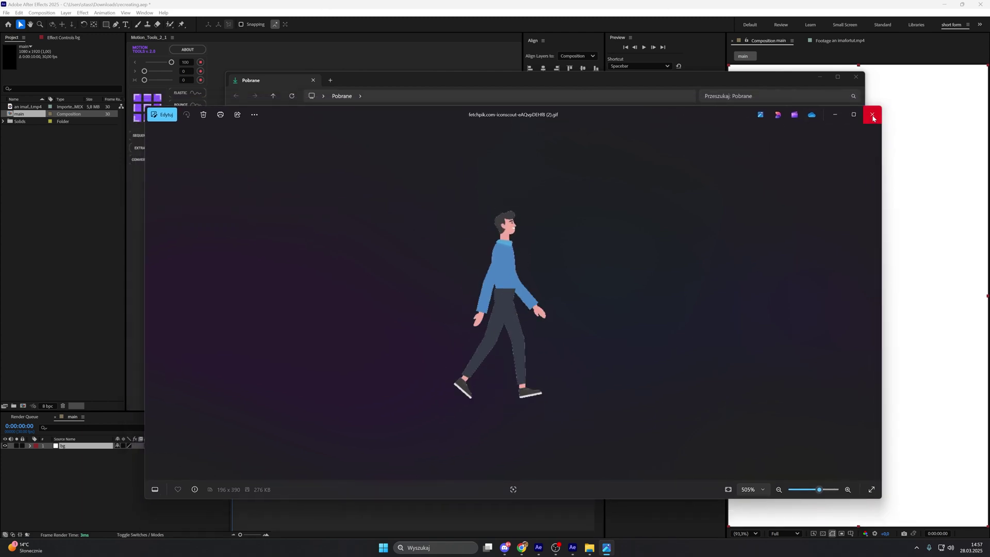
click(871, 116)
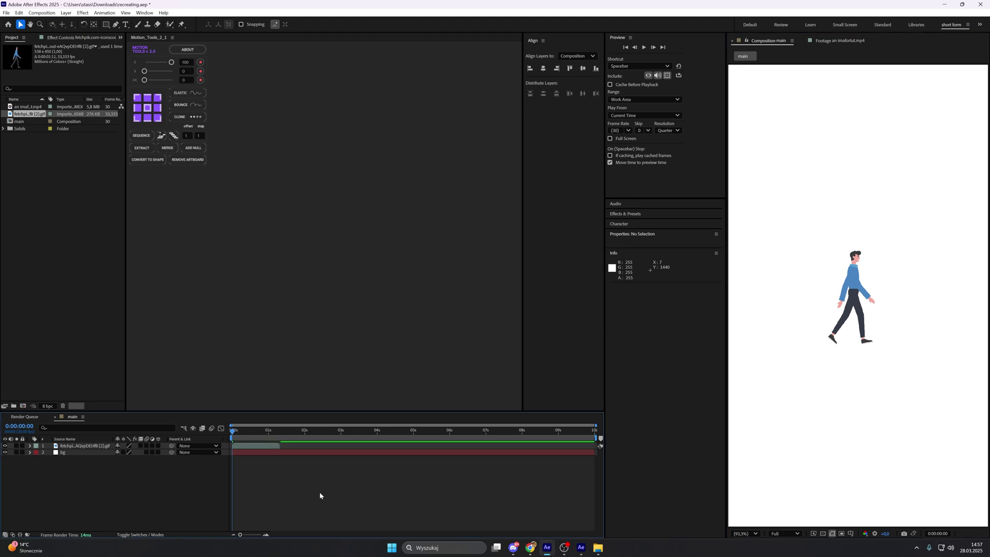
Apply a Fill effect to the walking-man GIF layer and set its color to black (000000)
key(ctrl+space)
text(f)
click(261, 505)
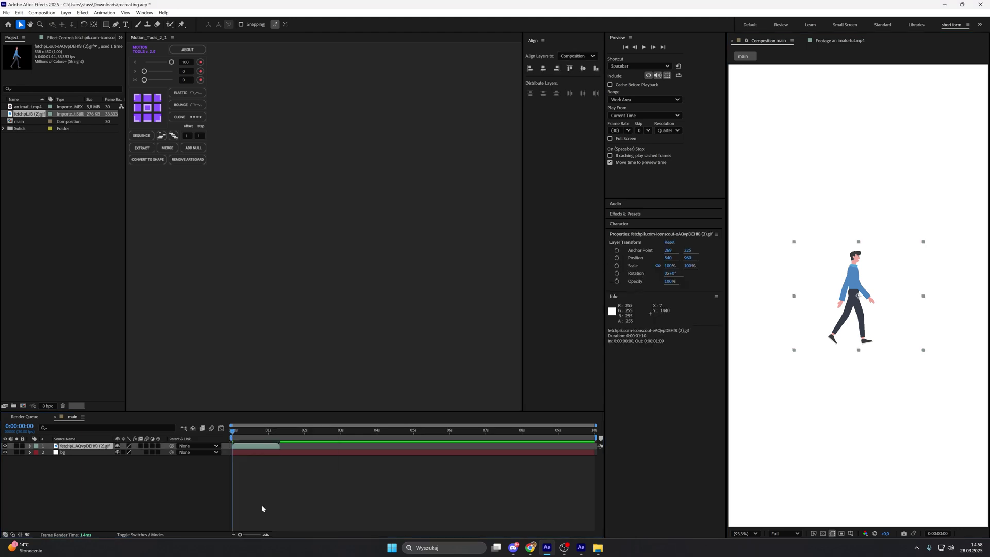
click(74, 74)
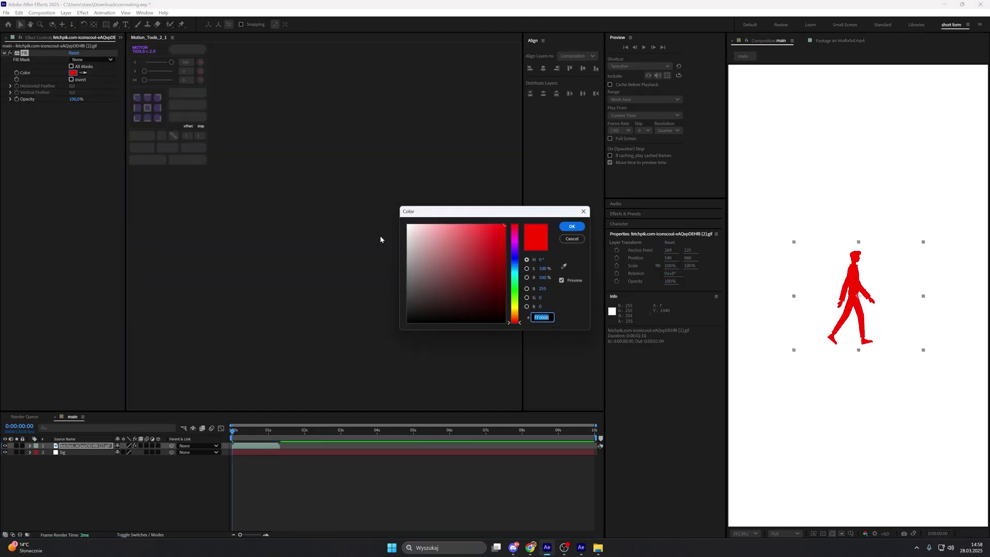
drag(464, 289, 411, 353)
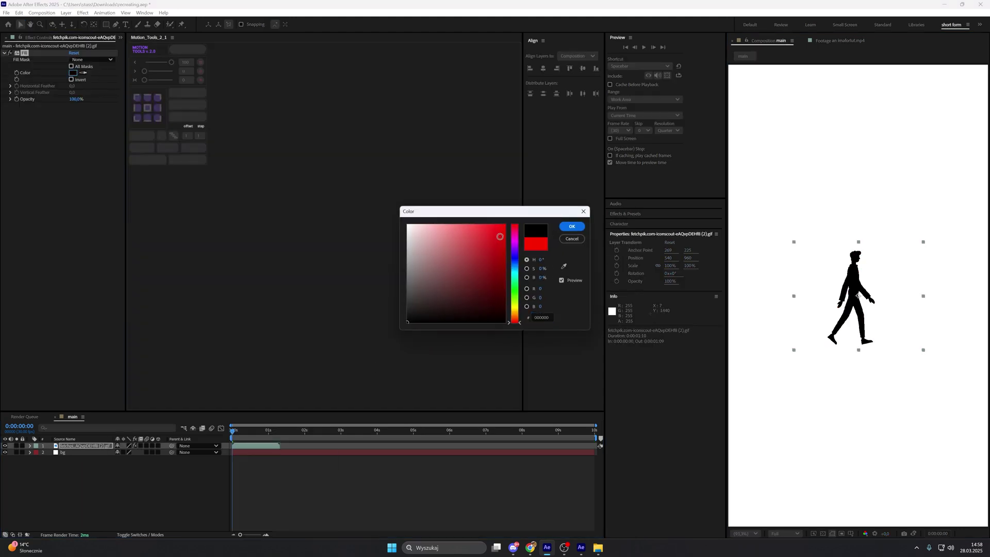
click(573, 227)
Duplicate the black walking-man layer five times and make all six figure layers 3D
click(107, 446)
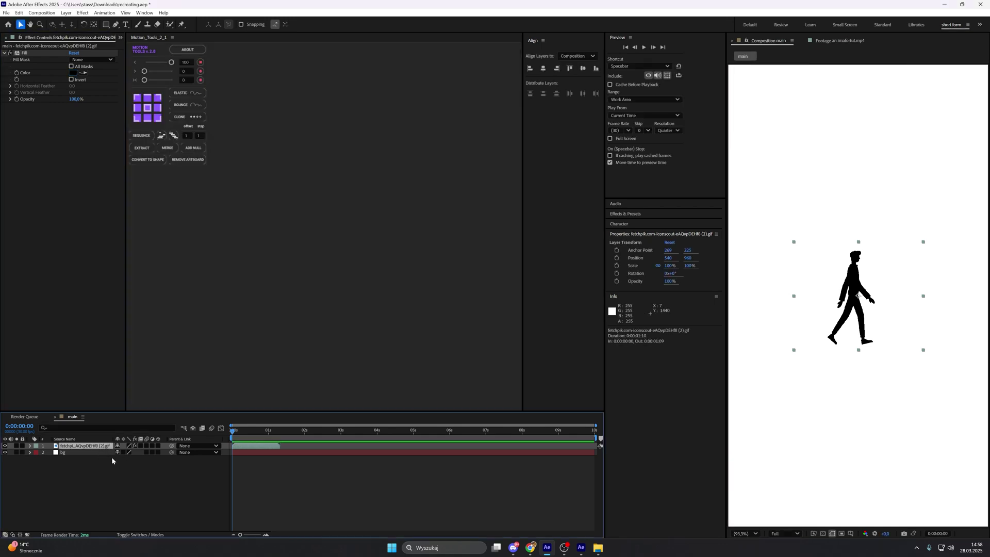
key(ctrl+d)
key(ctrl+d)
key(ctrl+d)
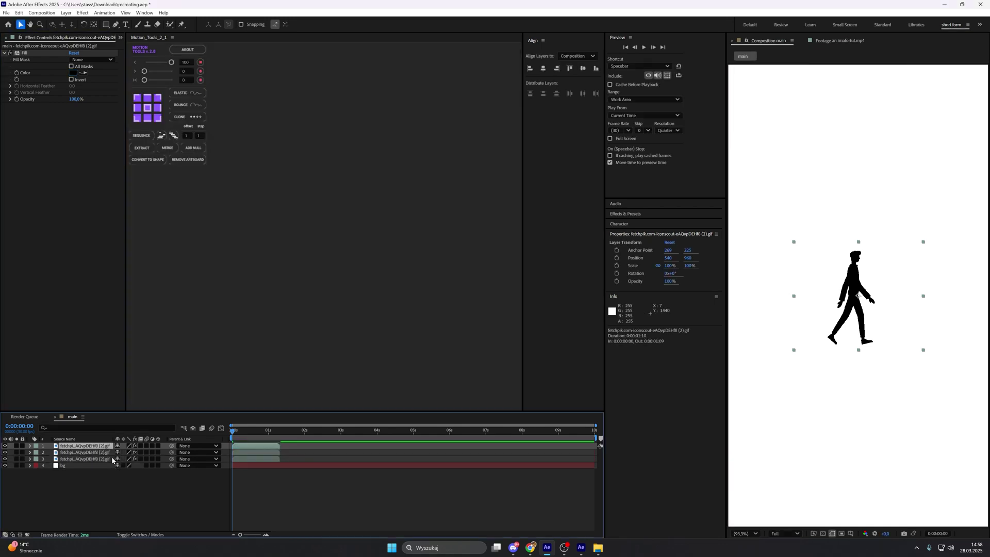
key(ctrl+d)
key(ctrl+d)
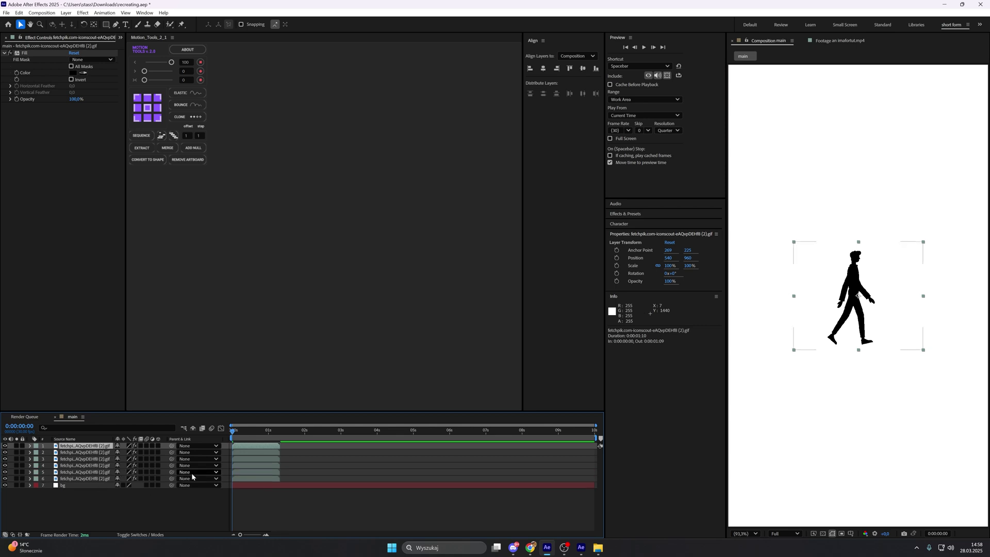
drag(225, 483, 96, 467)
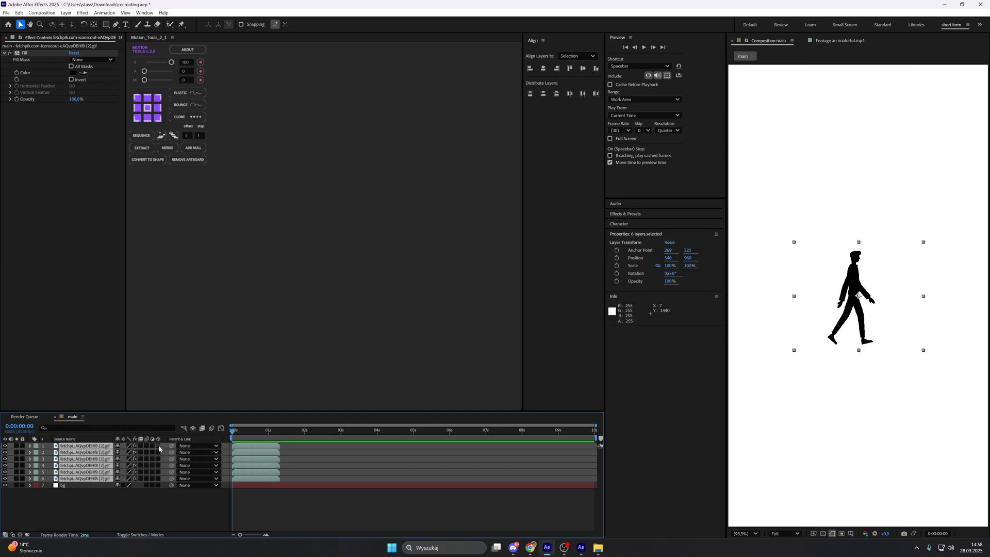
drag(159, 446, 160, 478)
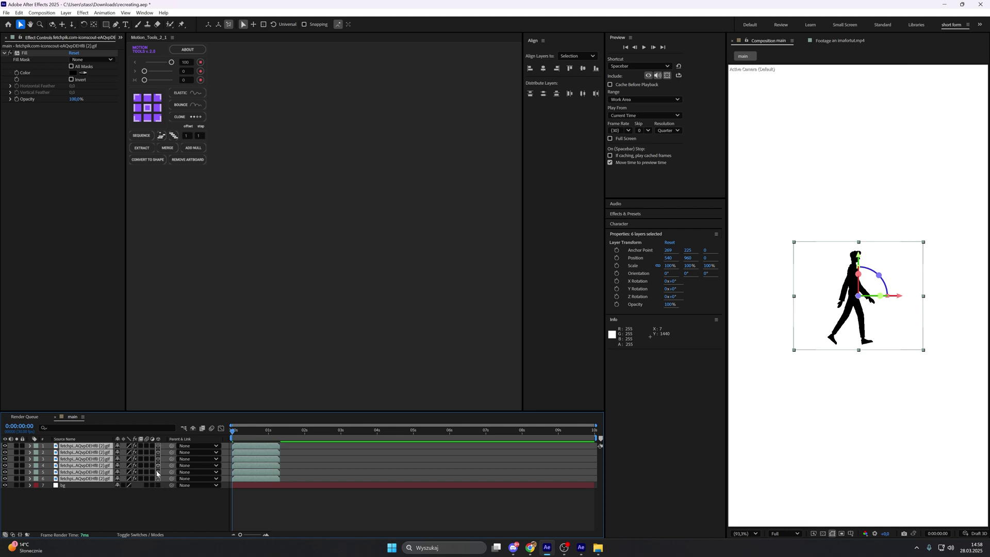
Add a 50mm two-node camera to the composition and parent it to a new null
right_click(103, 507)
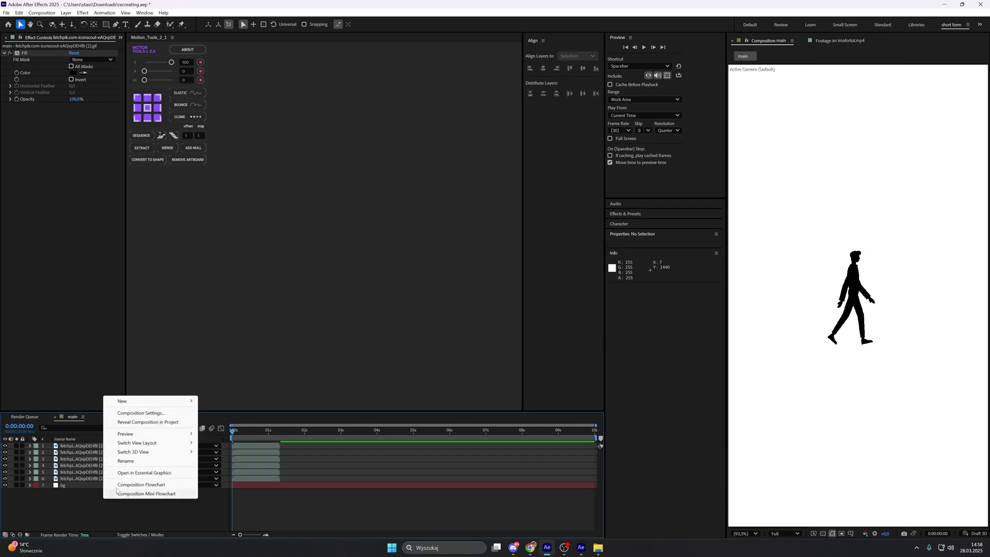
mouse_move(175, 400)
click(243, 440)
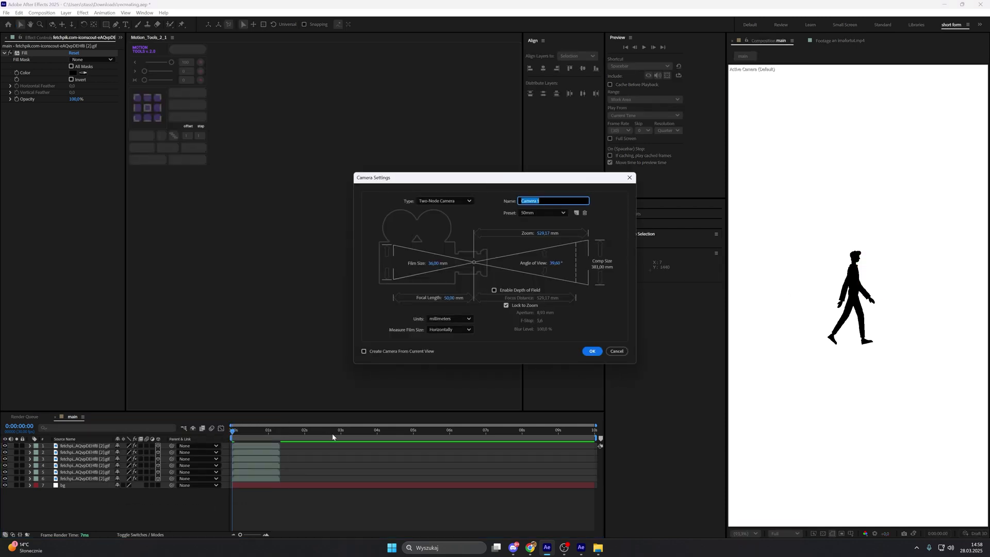
click(597, 350)
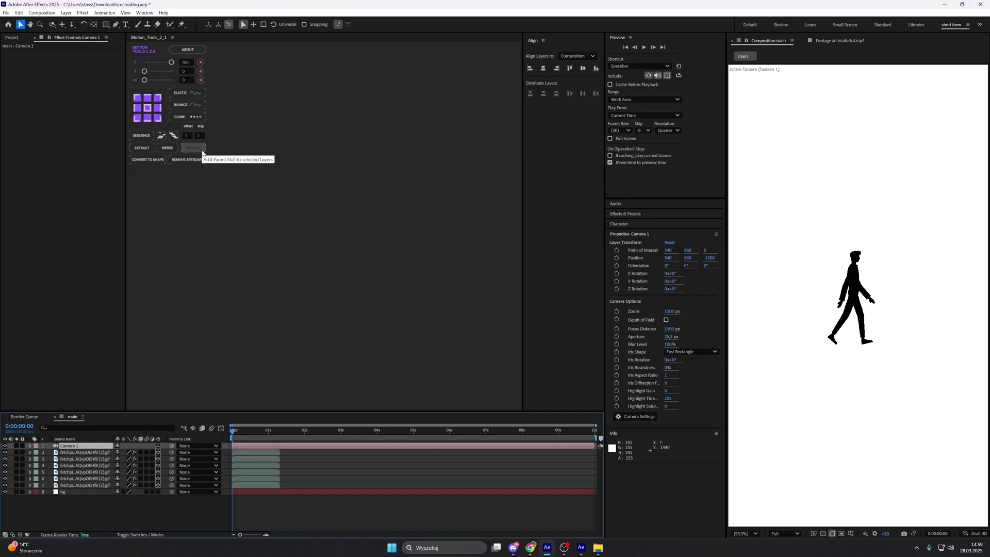
click(193, 148)
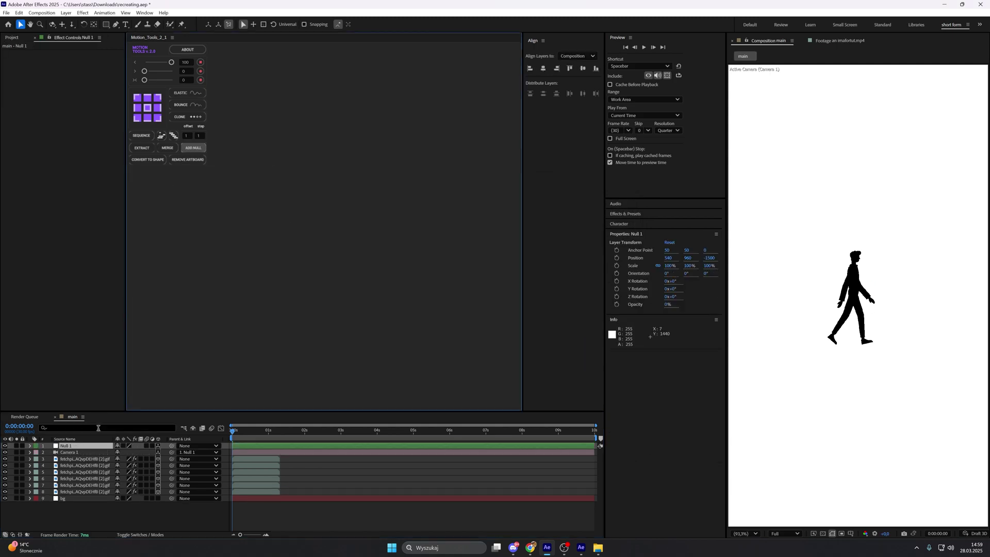
Check the reference framing and move the topmost walking-man layer closer to the camera, to position 483, 1102, -922
click(840, 40)
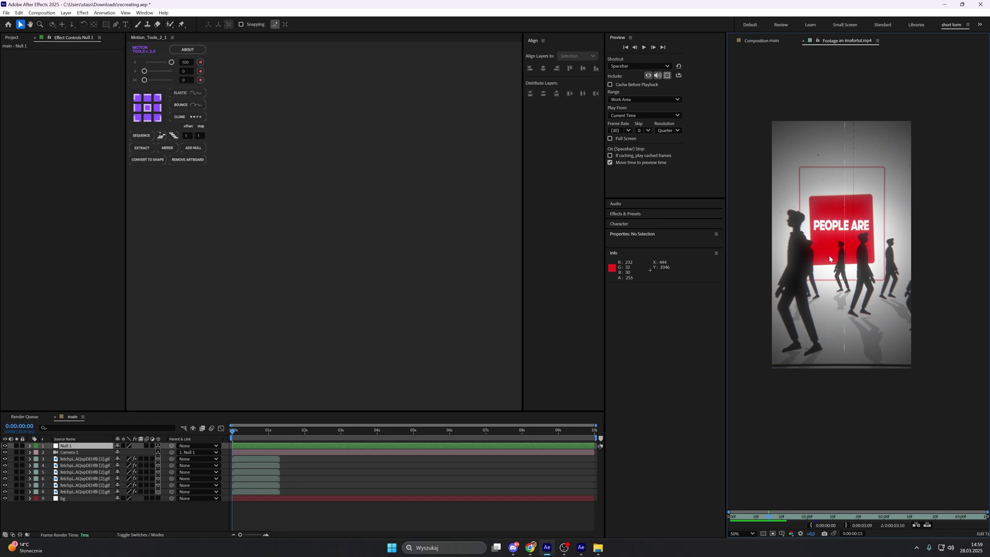
mouse_move(773, 520)
mouse_down()
mouse_move(740, 519)
mouse_move(769, 522)
mouse_up()
key(space)
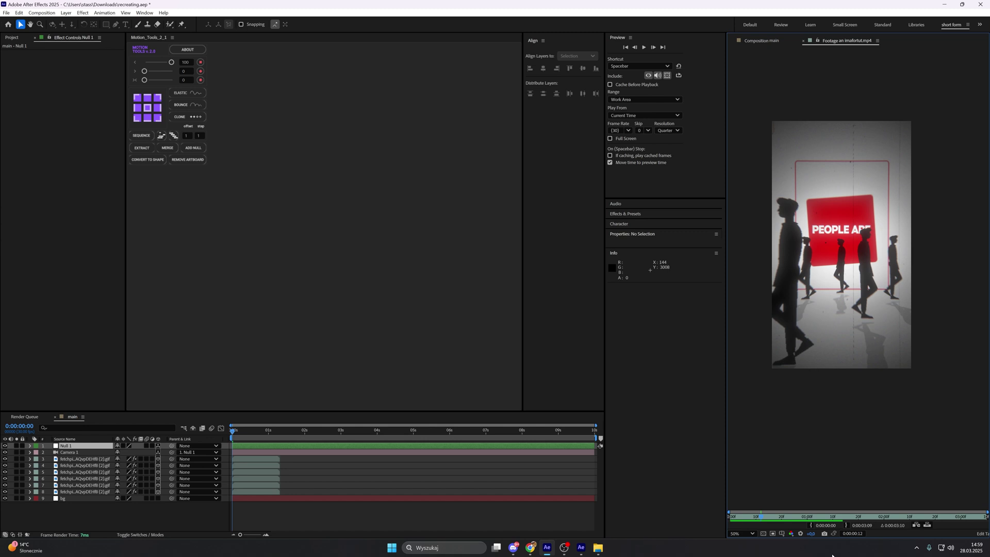
click(762, 40)
click(93, 458)
key(p)
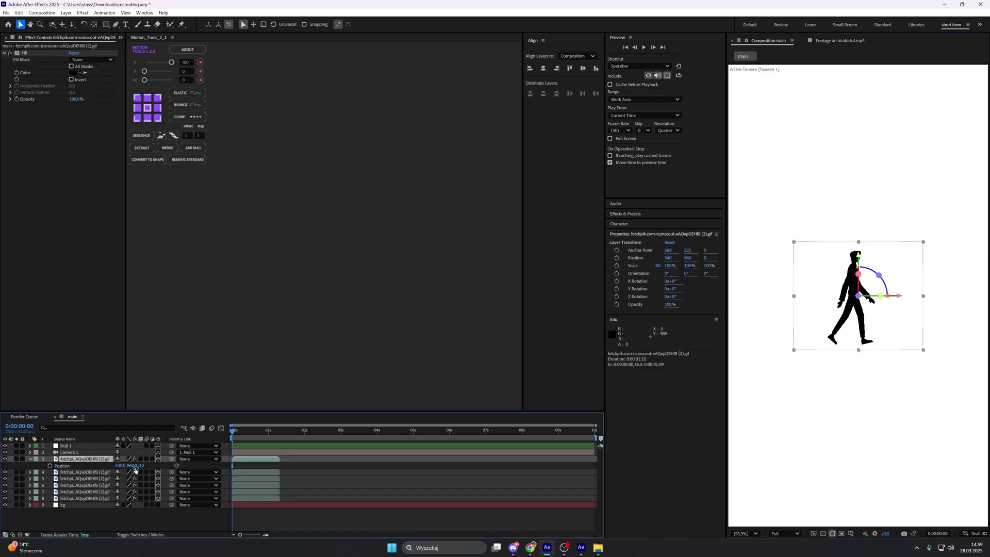
drag(141, 467, 111, 468)
drag(133, 466, 178, 478)
drag(148, 466, 135, 466)
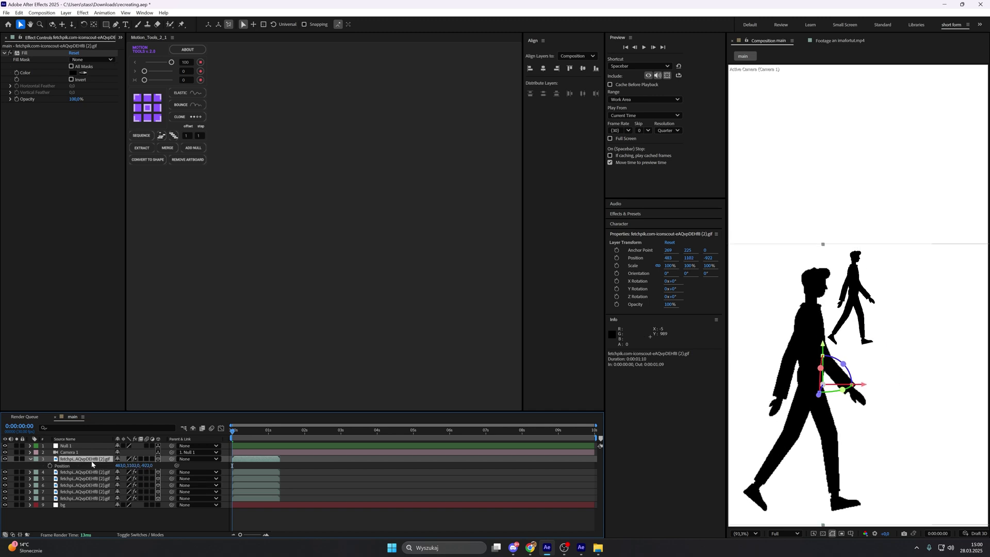
Set the topmost walking-man layer's Y Rotation to 180° so the figure faces the opposite way, and collapse its properties
key(r)
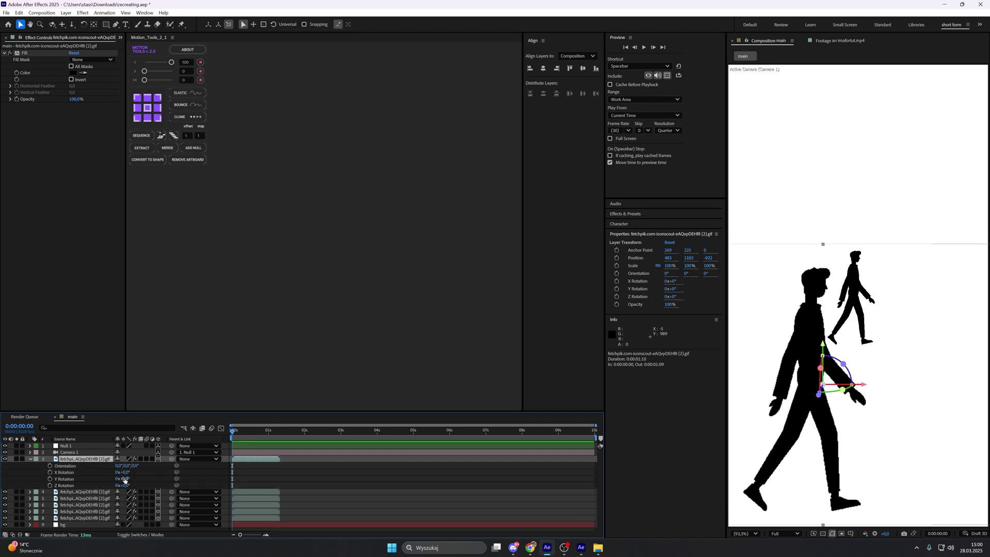
click(123, 480)
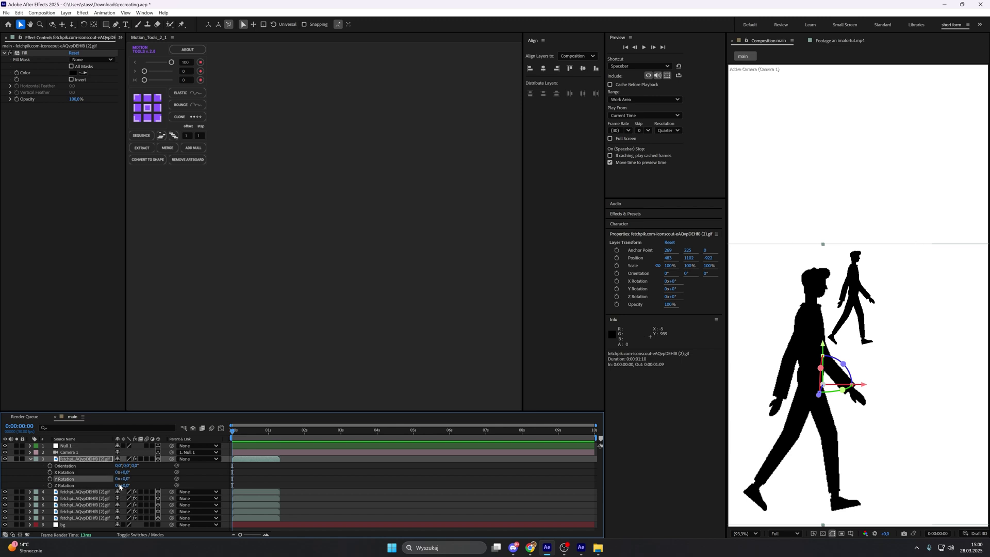
click(124, 479)
text(180)
key(Return)
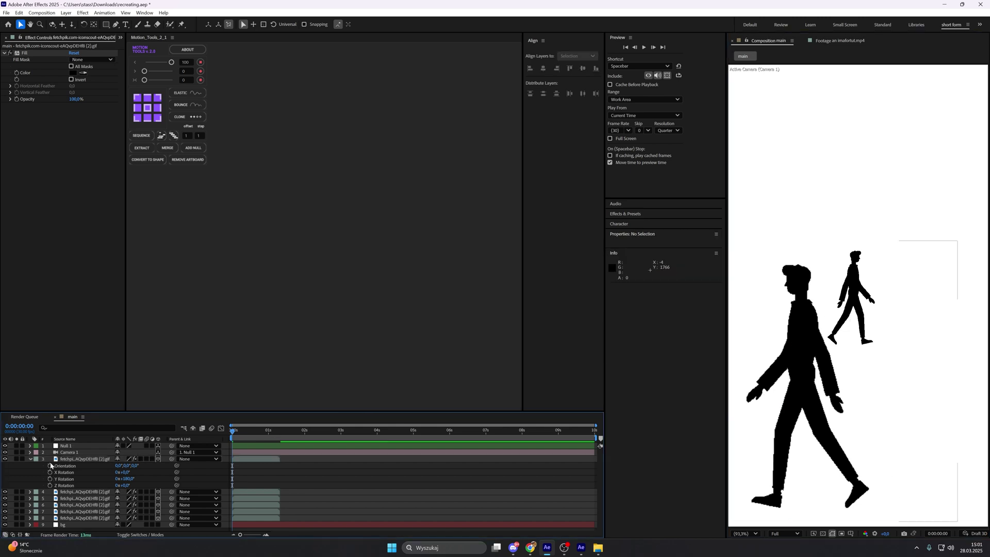
click(30, 459)
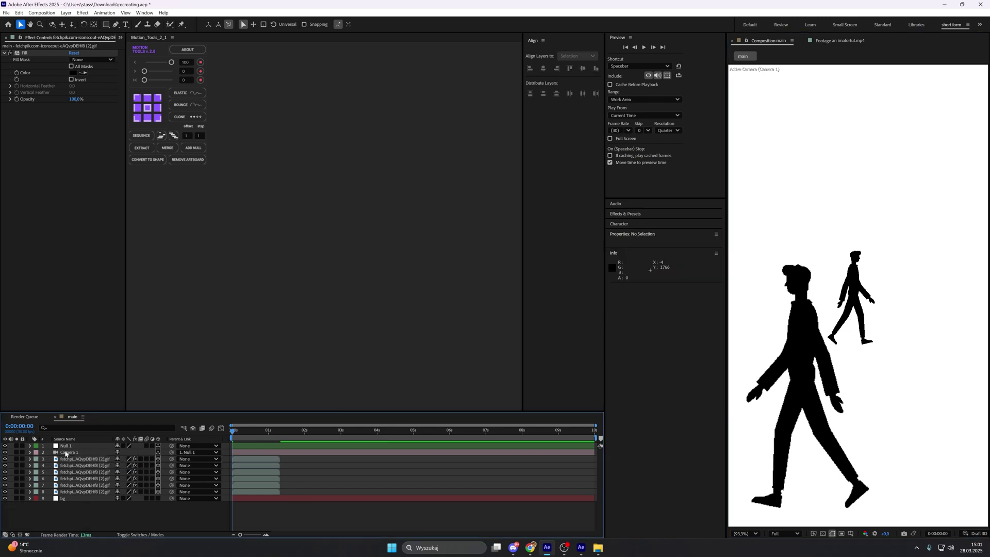
Collapse the expanded position properties of the walking-man layers in the timeline
click(97, 458)
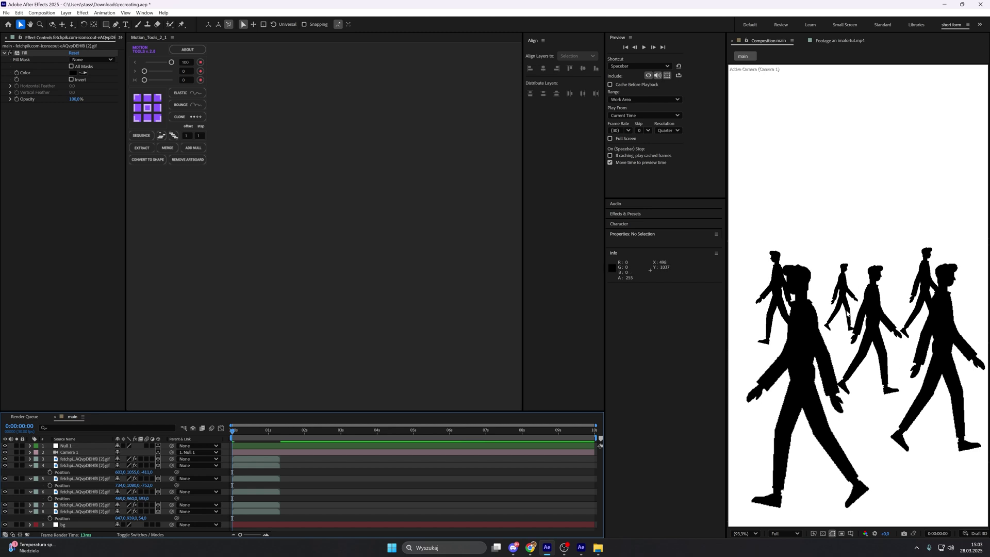
click(30, 465)
click(30, 471)
click(30, 478)
click(30, 492)
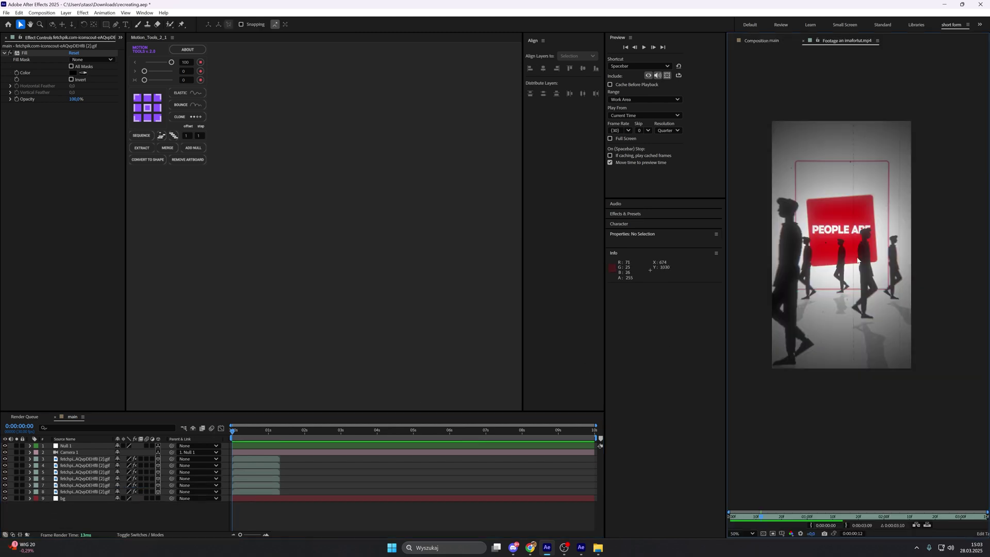
Draw a square about 631 px wide with a red #CC0000 fill in the middle of the composition
mouse_move(756, 519)
mouse_down()
mouse_move(734, 521)
mouse_move(761, 520)
mouse_move(751, 521)
mouse_up()
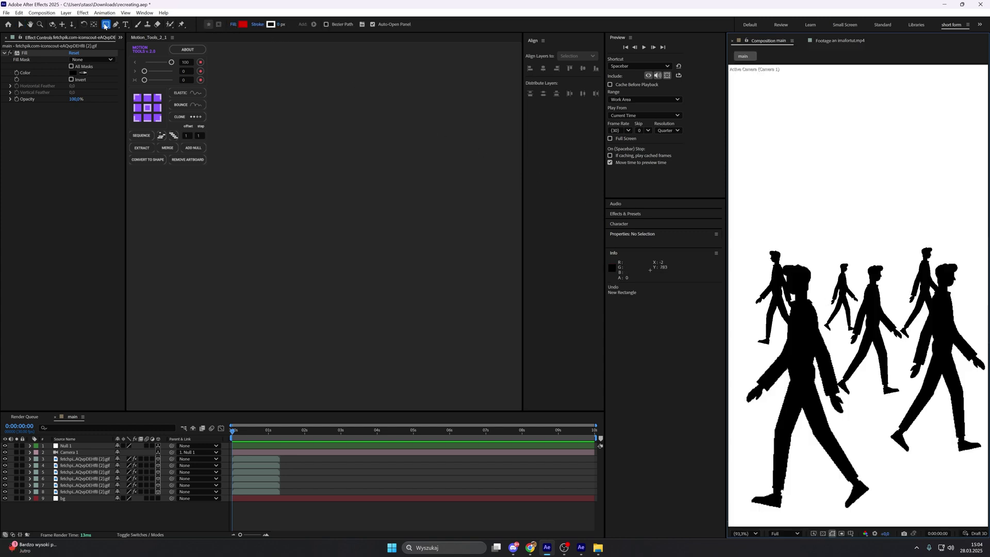
click(242, 24)
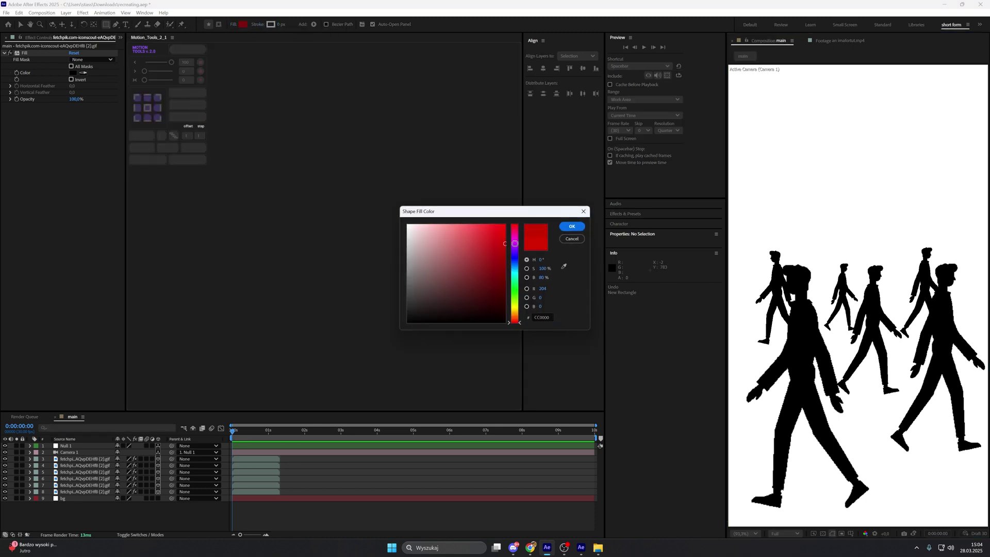
click(571, 226)
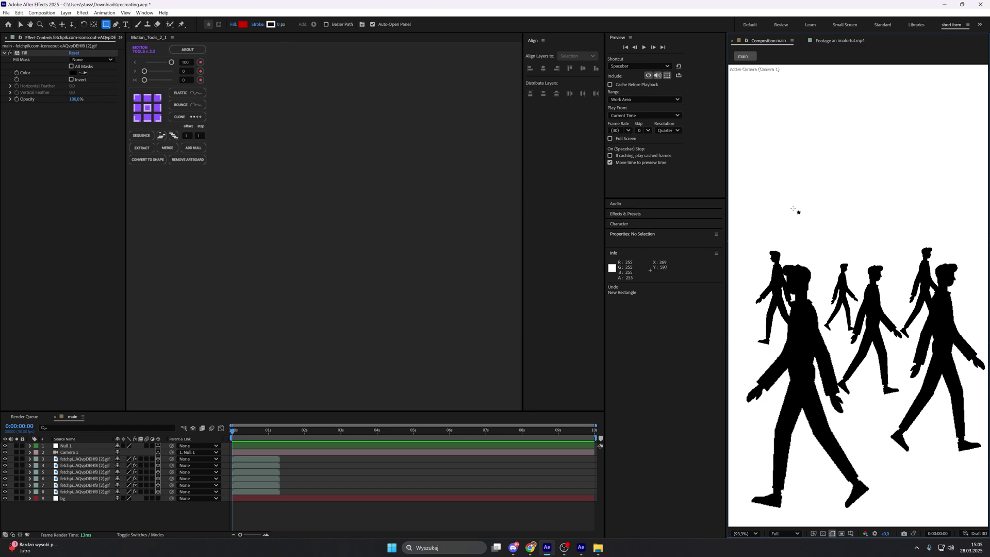
drag(793, 208, 945, 360)
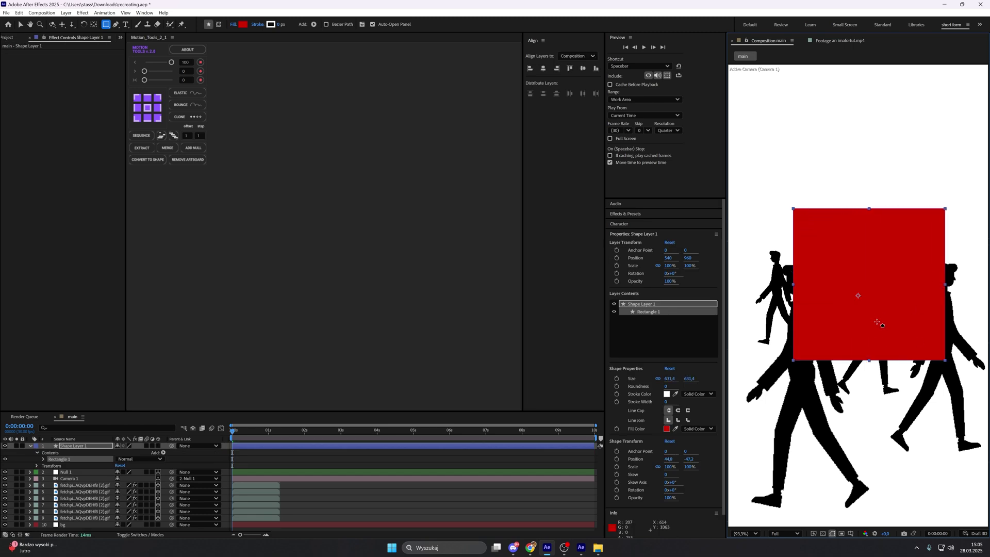
Make the red square a 3D layer and place it directly below Camera 1 in the layer order
click(30, 445)
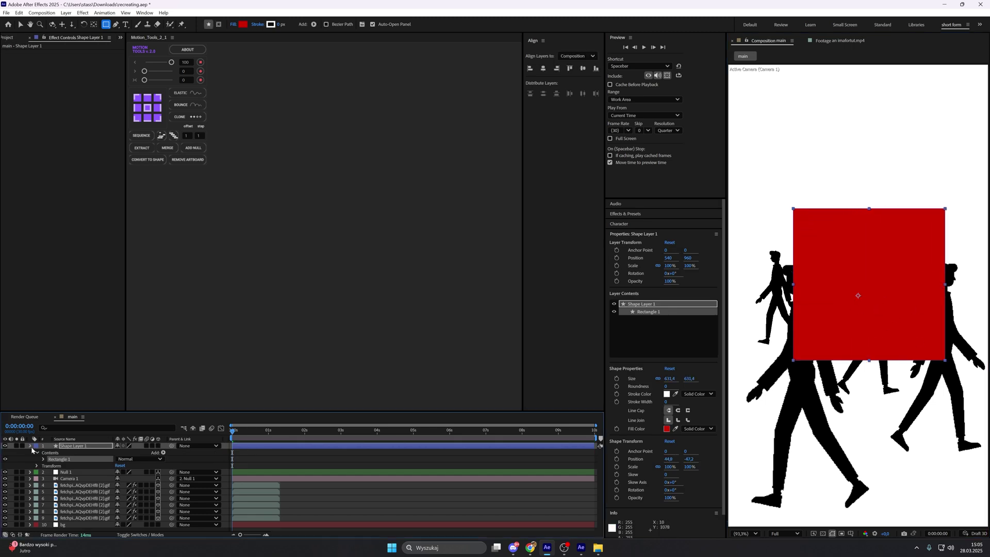
click(158, 447)
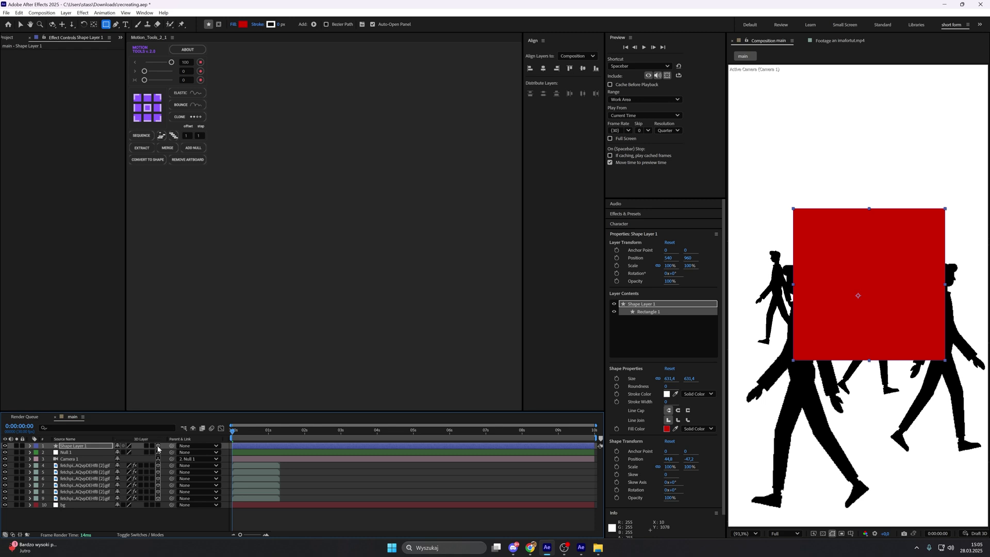
drag(83, 447, 89, 464)
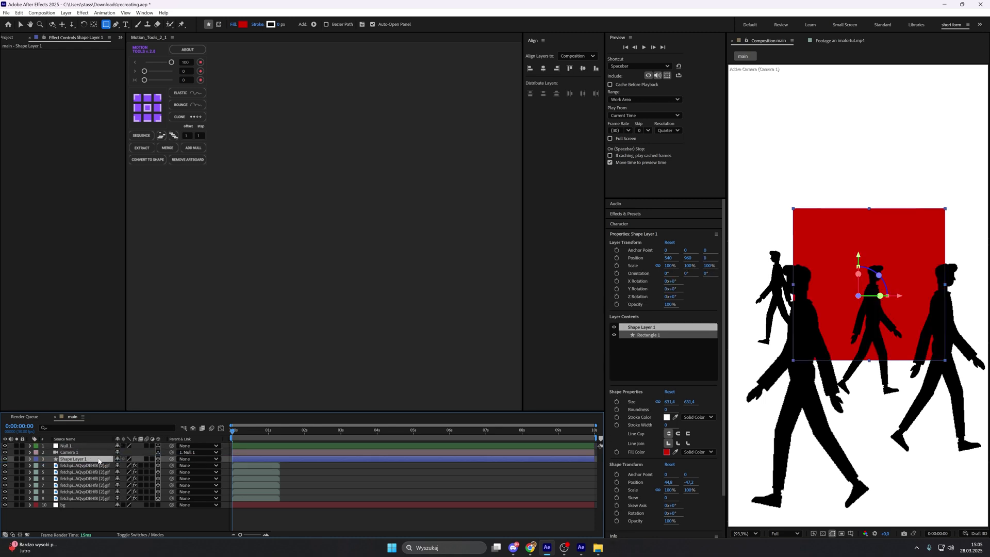
Push the red square back to Z 672 and move it up and sideways to about X 483, Y 741
key(p)
drag(143, 465, 375, 450)
drag(379, 449, 385, 449)
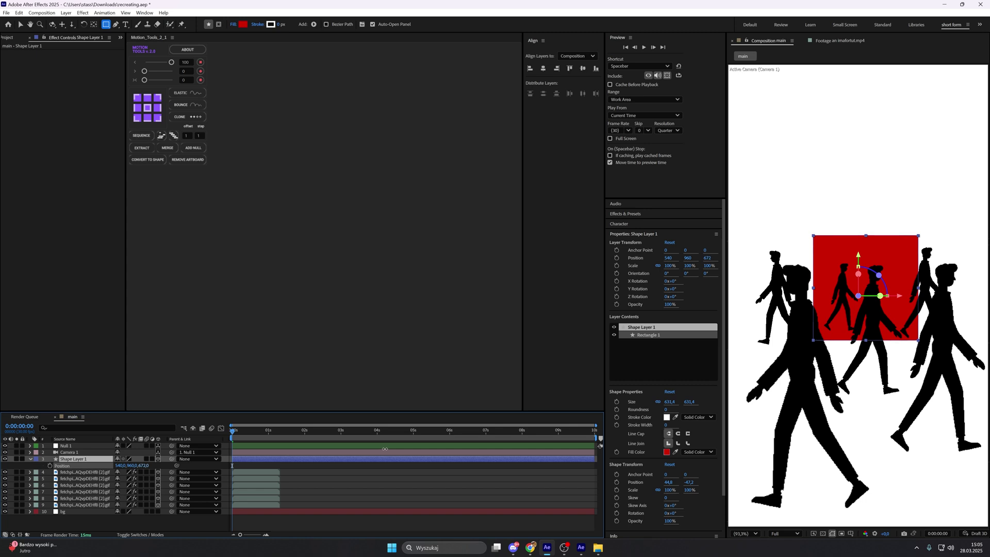
drag(384, 448, 385, 448)
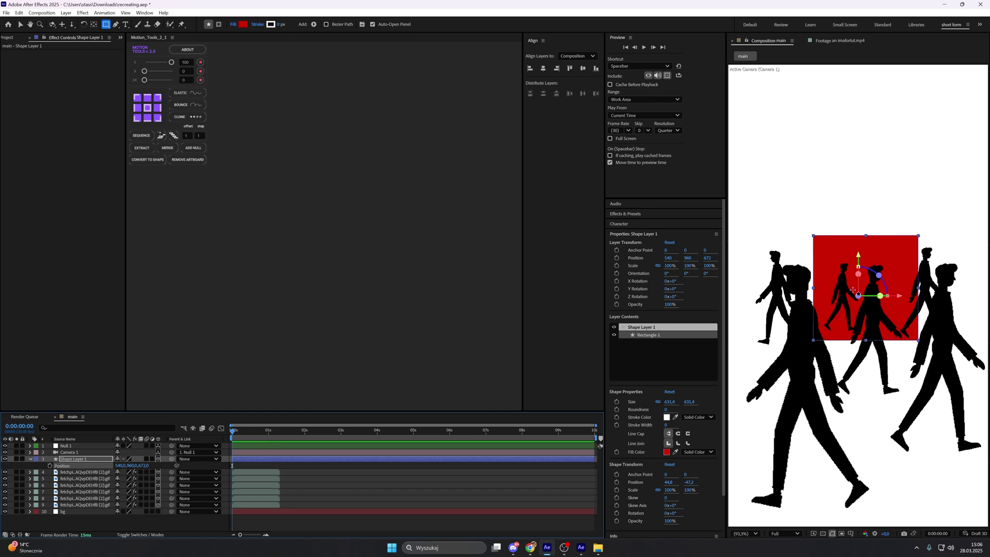
key(v)
drag(857, 299, 886, 295)
drag(850, 254, 851, 219)
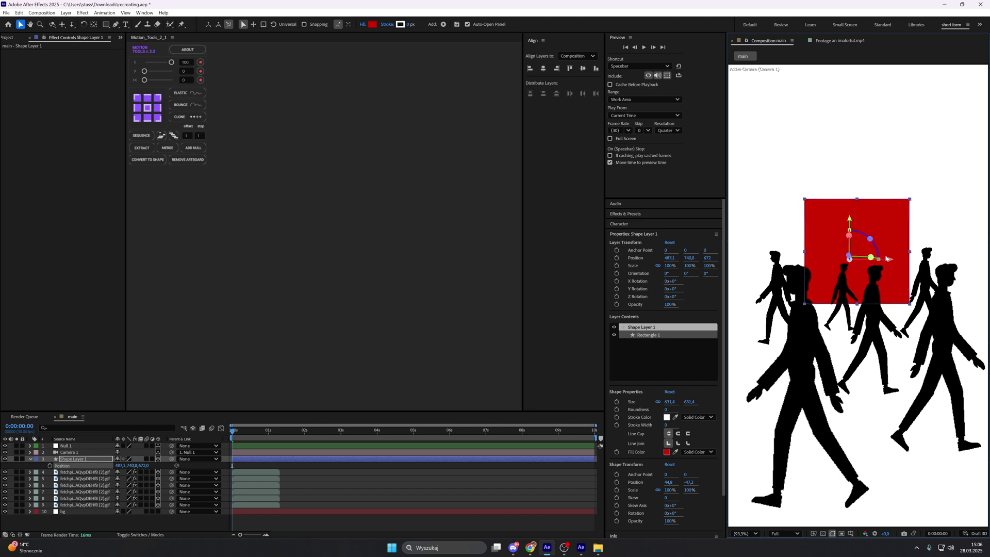
drag(891, 259, 891, 261)
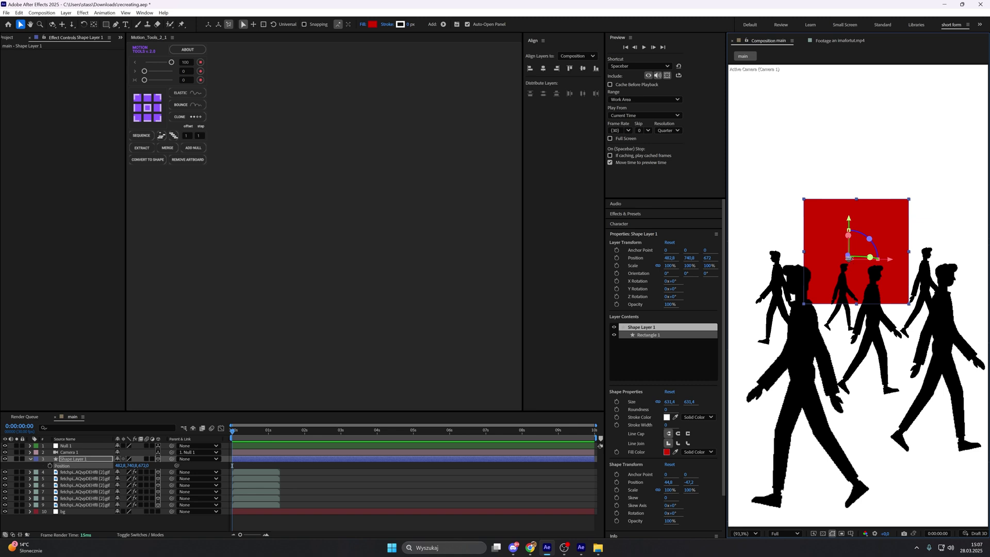
Expand the red square's rectangle path properties and set its Roundness to 10
click(30, 459)
click(30, 459)
scroll(788, 283, up, 7)
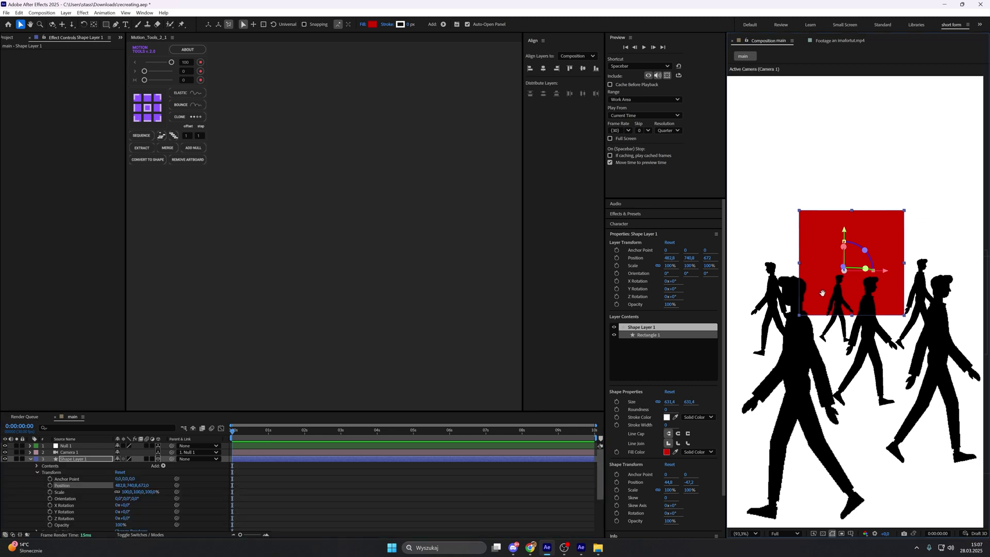
scroll(788, 283, down, 2)
click(512, 466)
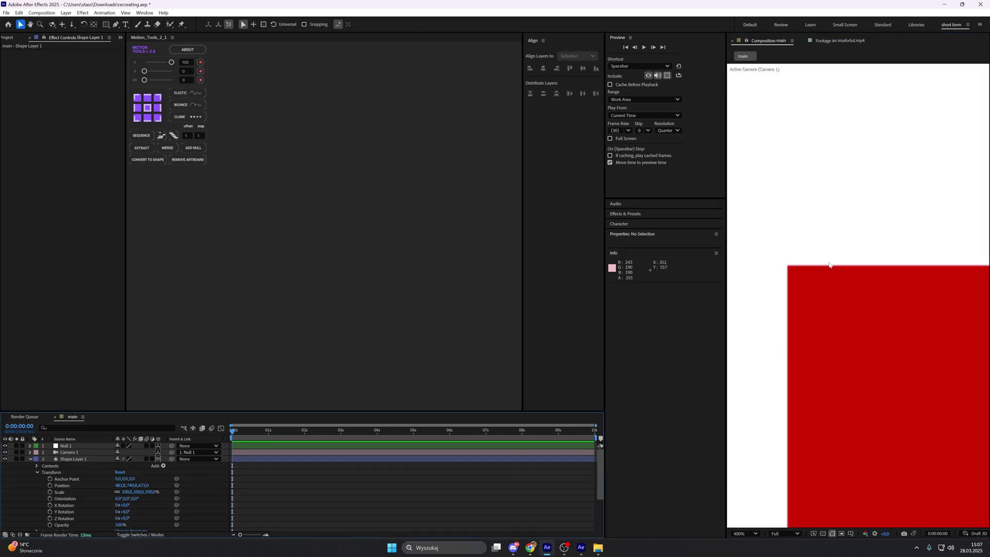
click(37, 472)
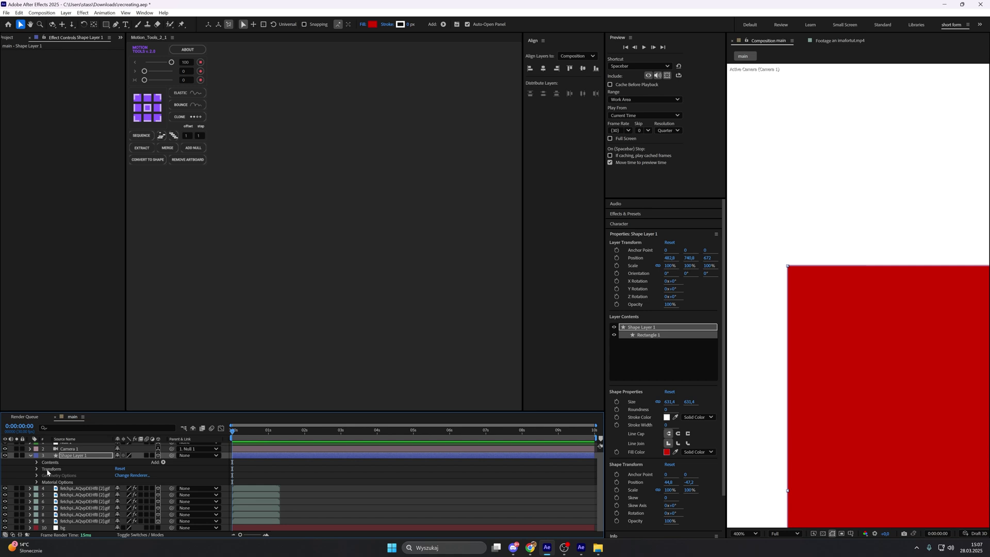
click(37, 463)
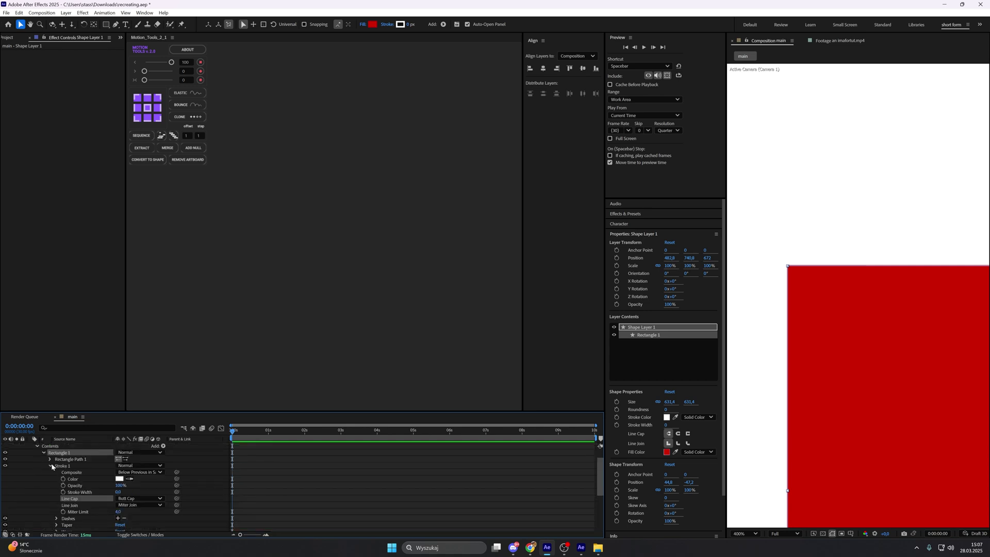
click(50, 465)
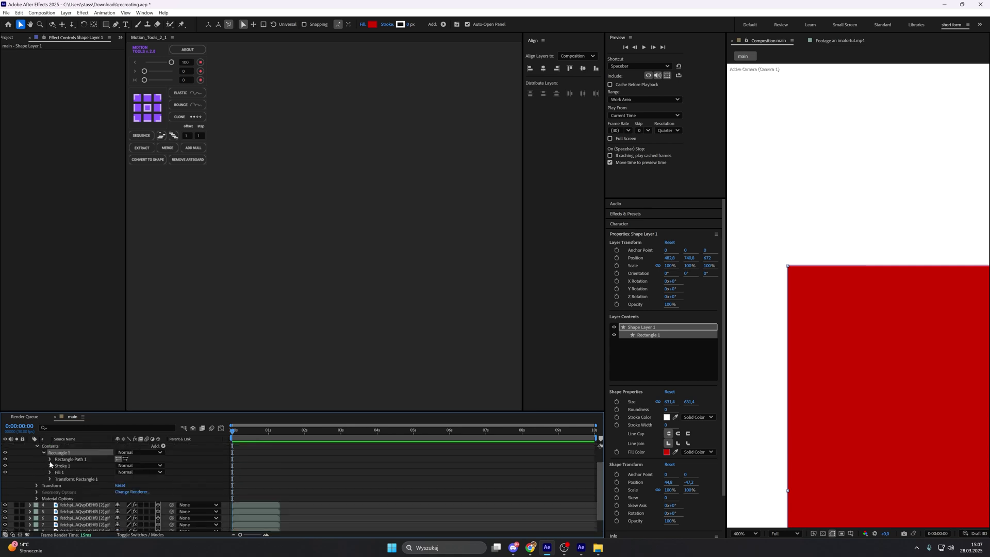
click(50, 458)
click(77, 478)
click(123, 478)
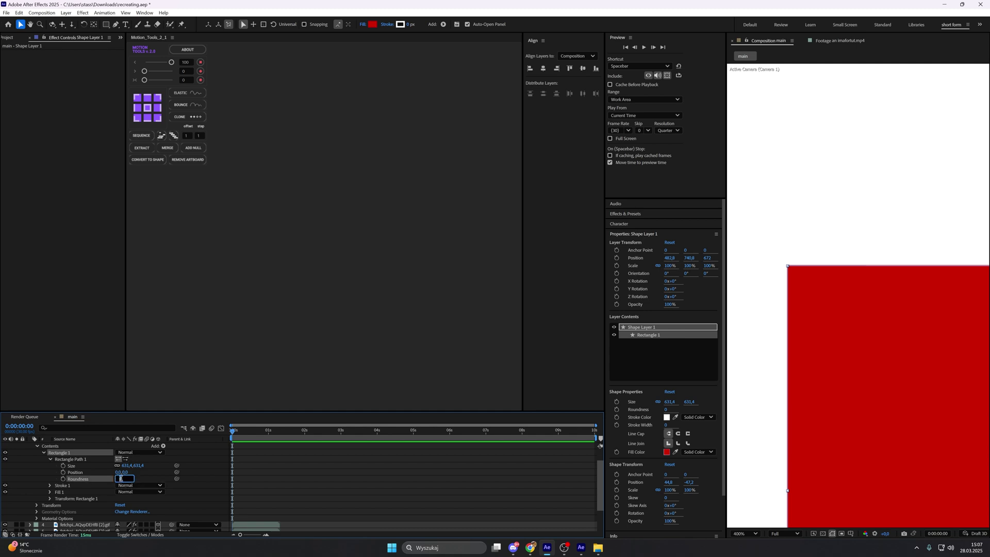
key(Return)
Increase the red square's Roundness to 20
drag(782, 195, 802, 197)
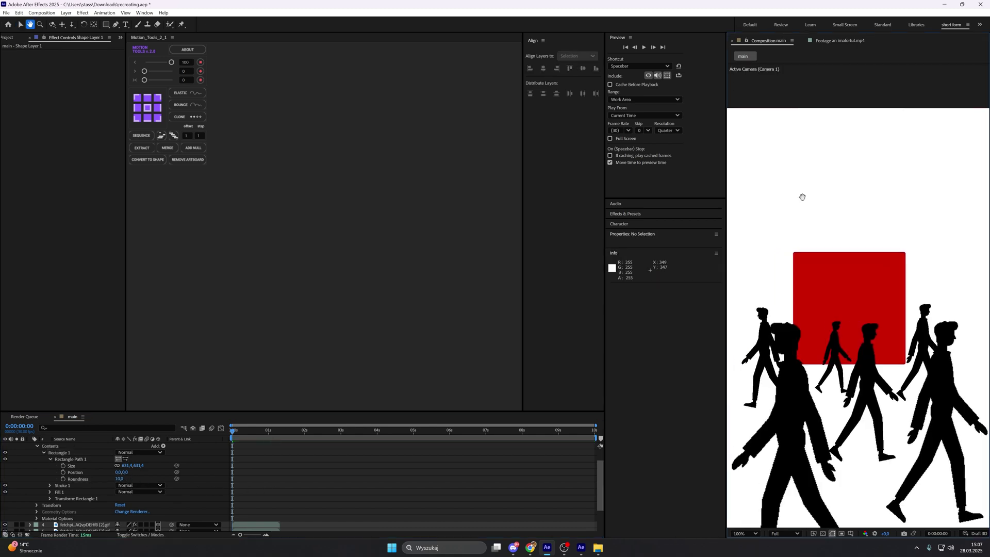
click(123, 479)
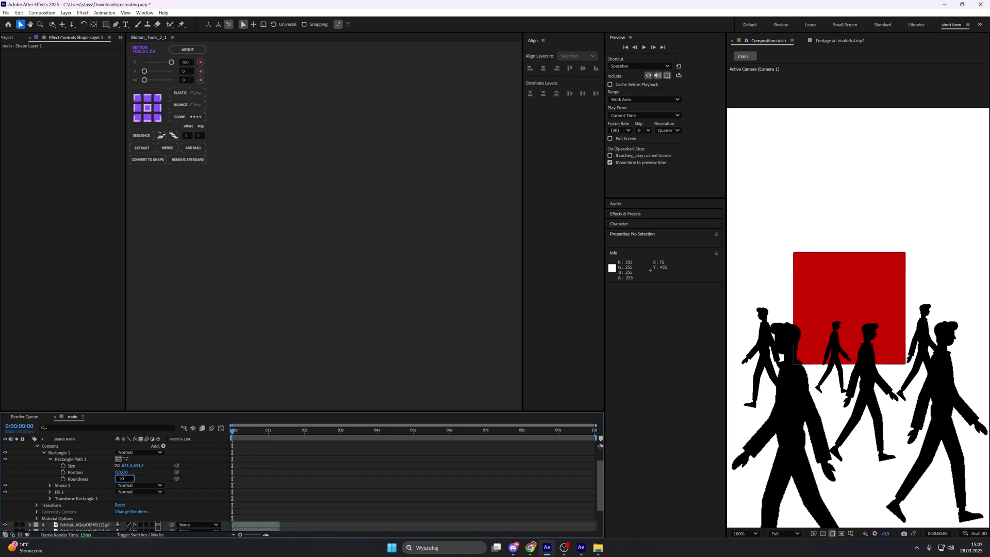
key(Return)
click(385, 534)
drag(817, 299, 832, 284)
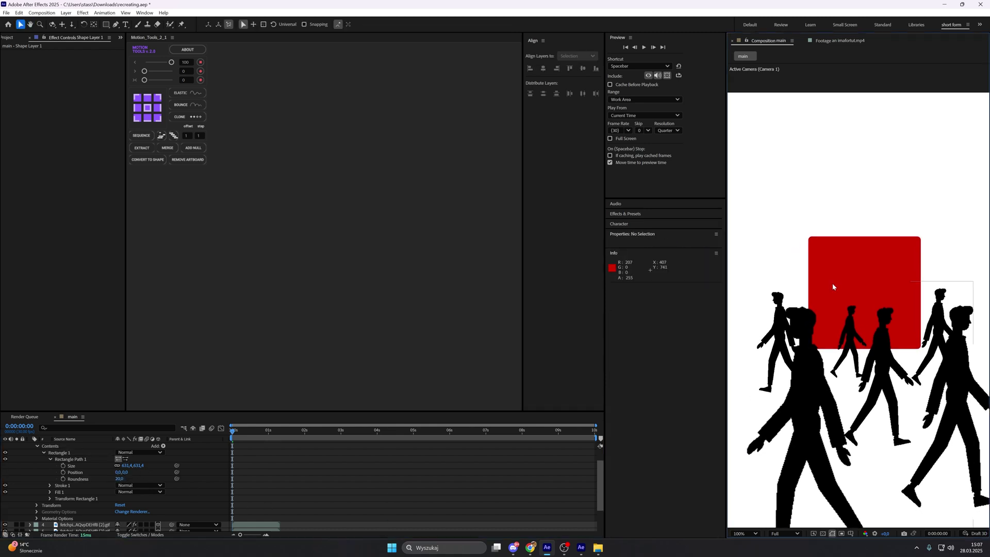
Check the reference footage, add a new text layer to the main composition, and set its font to Provicali
key(comma)
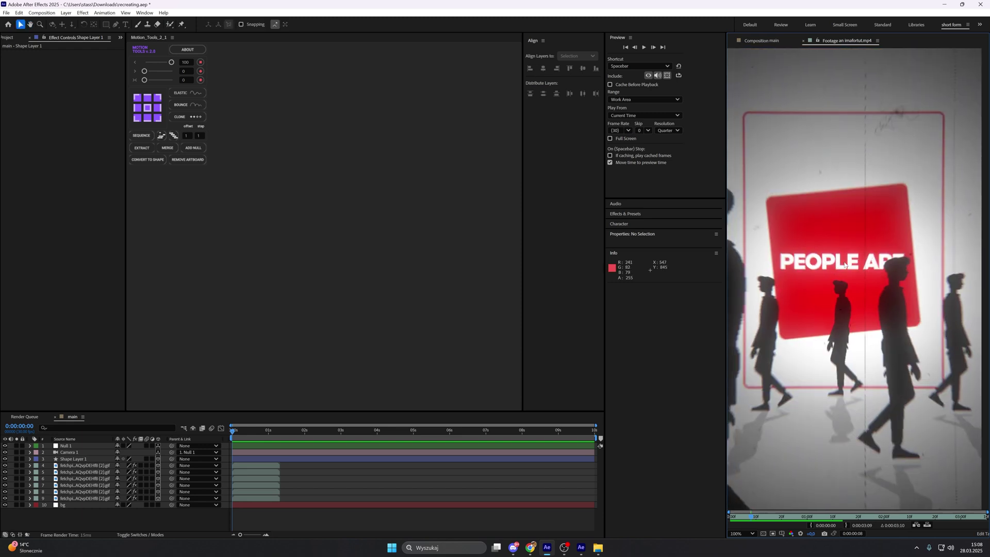
click(763, 41)
drag(836, 239, 844, 206)
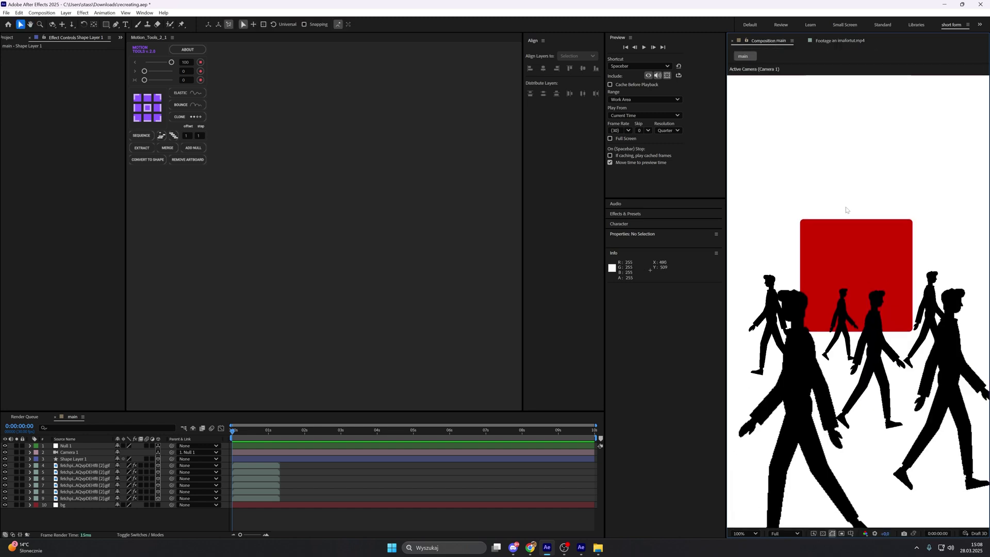
scroll(846, 209, up, 2)
right_click(192, 515)
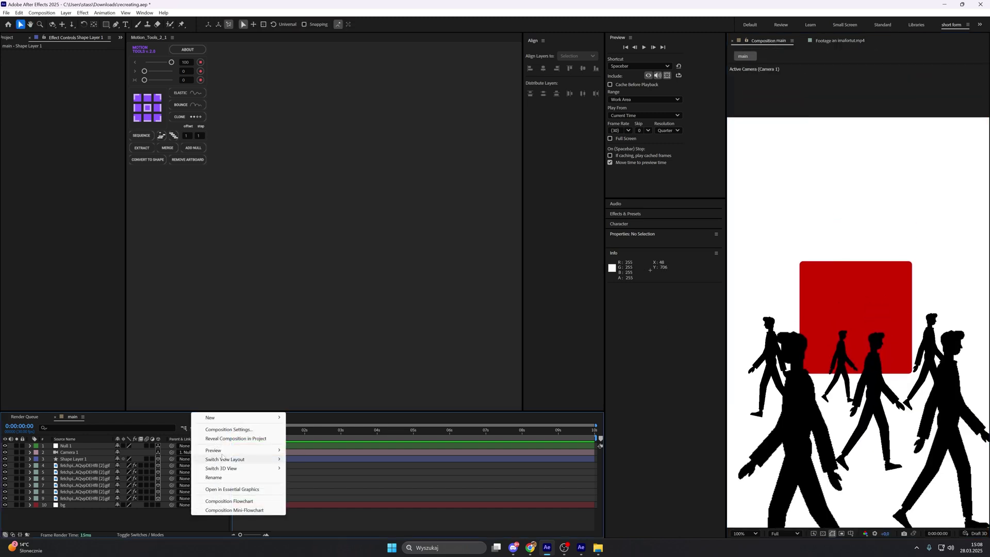
mouse_move(237, 417)
click(304, 429)
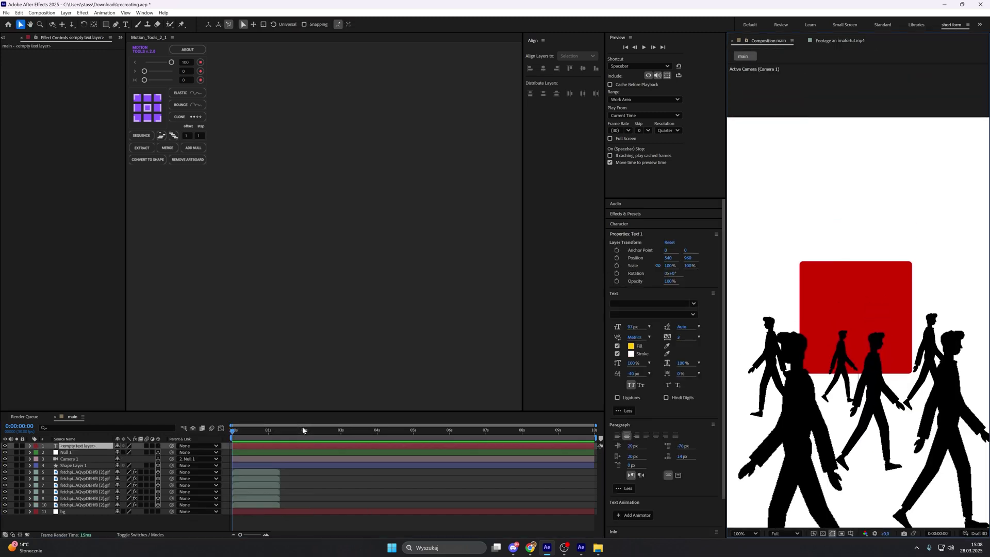
click(656, 304)
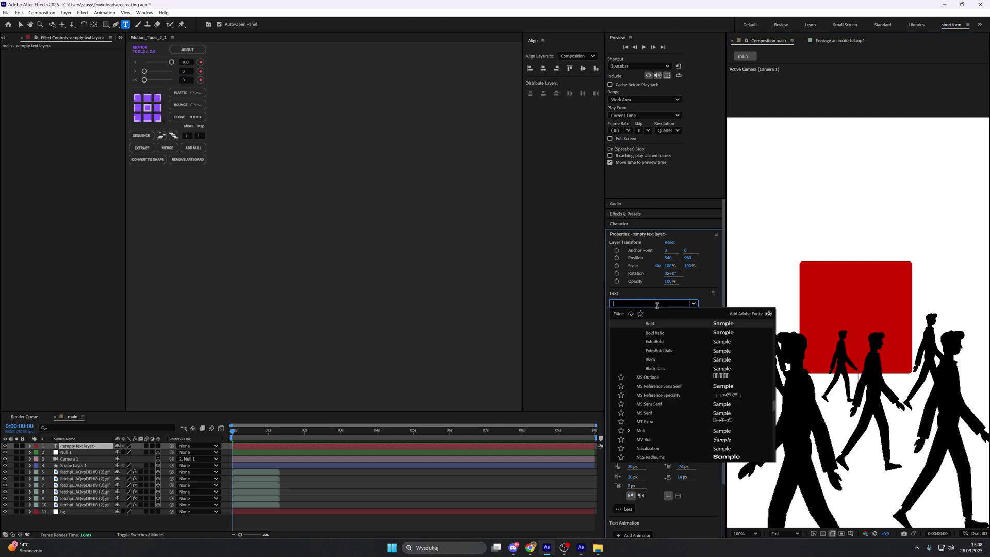
text(provi)
click(672, 326)
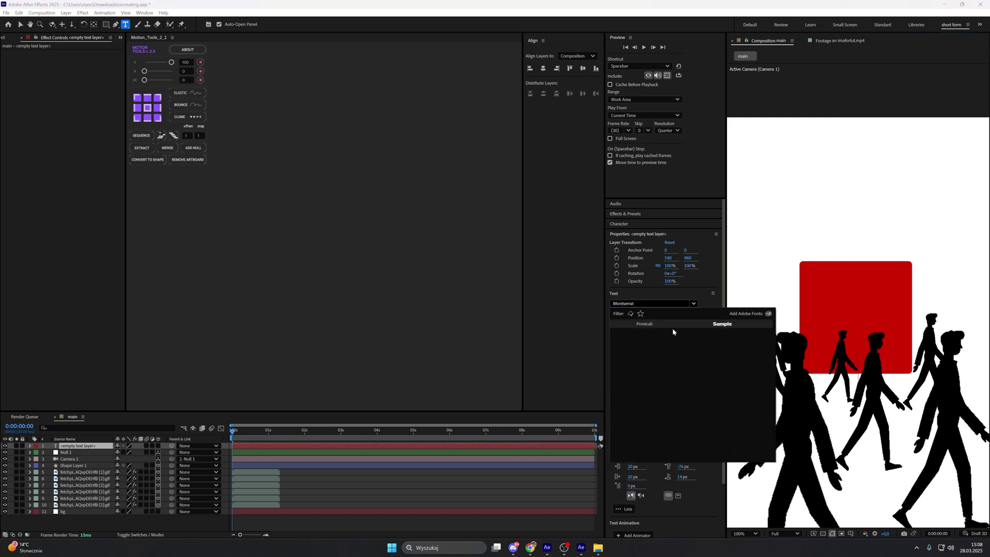
Set the text fill to white #FFFFFF and enter the text PEOPLE ARE
click(632, 346)
drag(479, 294, 402, 196)
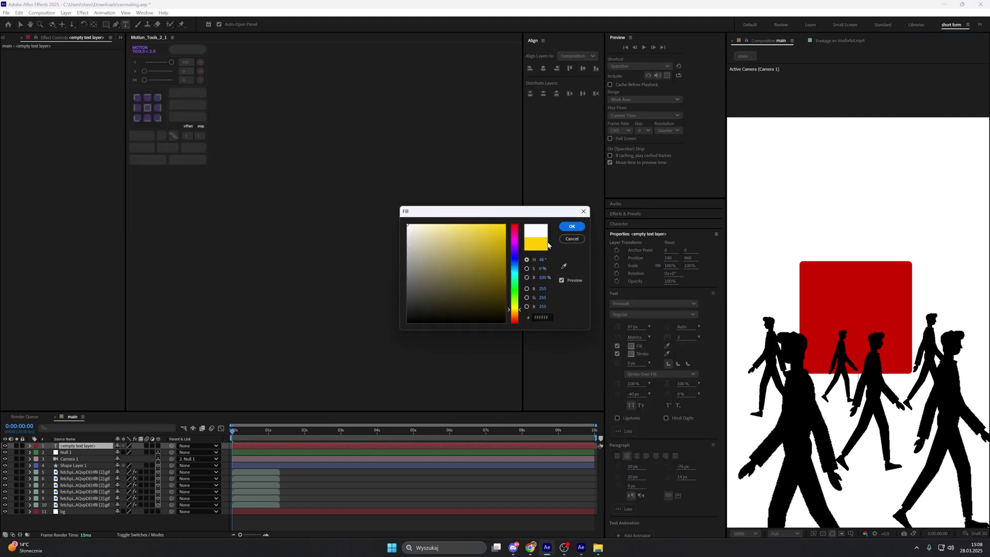
click(563, 228)
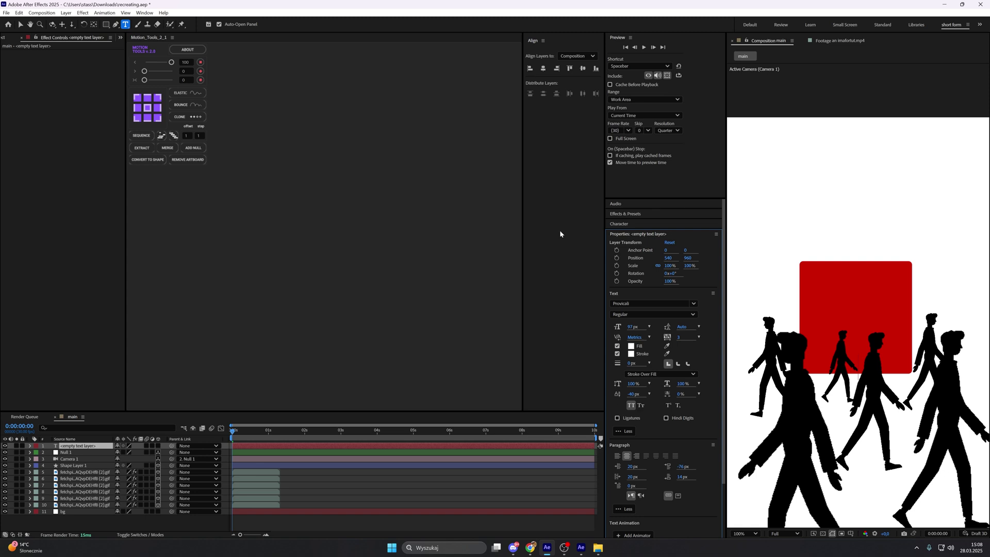
text(PEOPLE ARE)
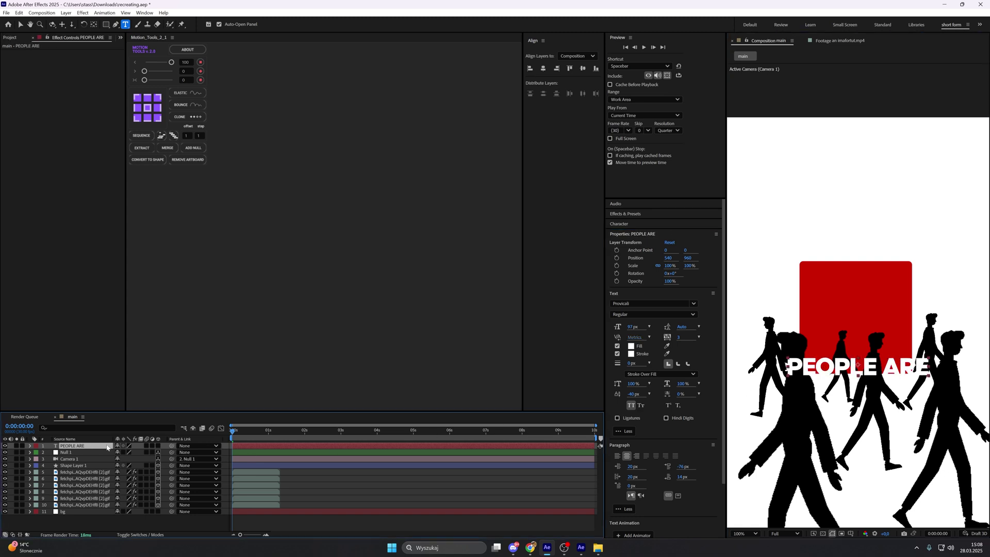
Make the PEOPLE ARE text a 3D layer and place it between Camera 1 and the red square layer
click(158, 445)
drag(89, 447, 92, 462)
key(v)
Copy the red square's Position onto the PEOPLE ARE text layer
click(91, 466)
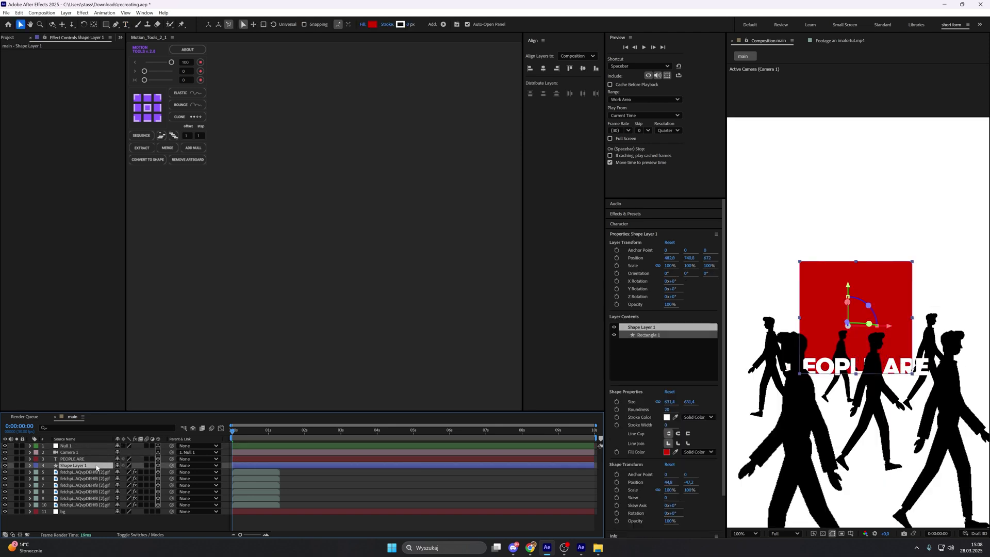
key(p)
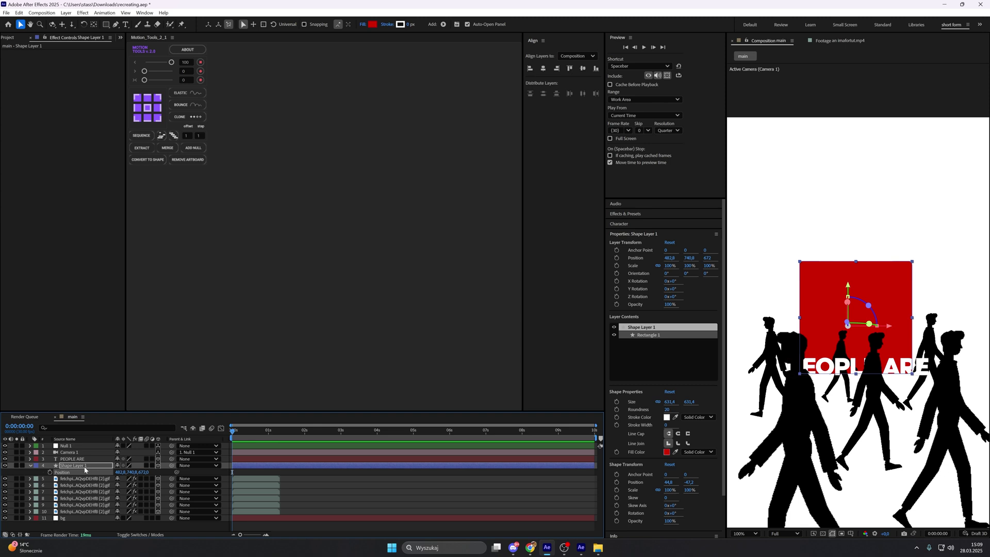
click(90, 459)
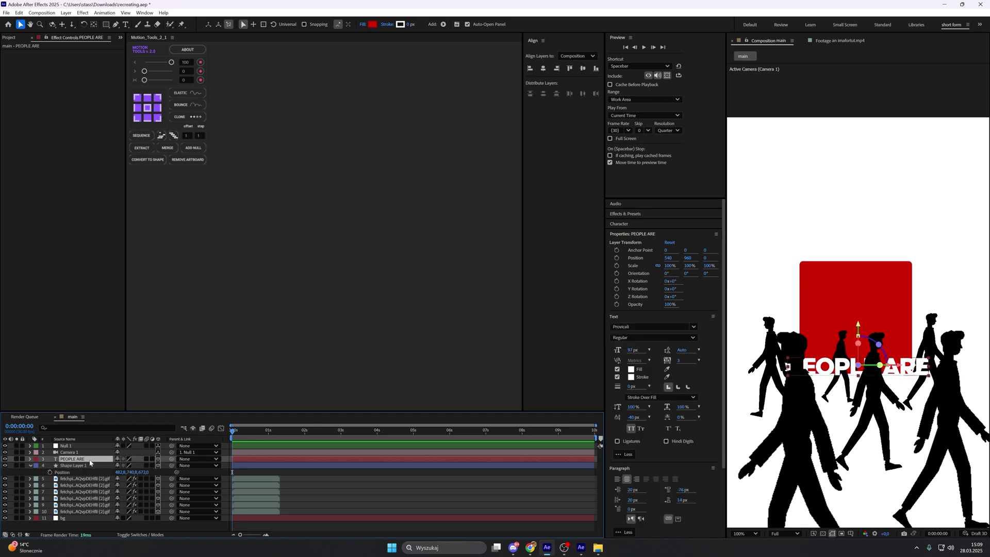
key(ctrl+v)
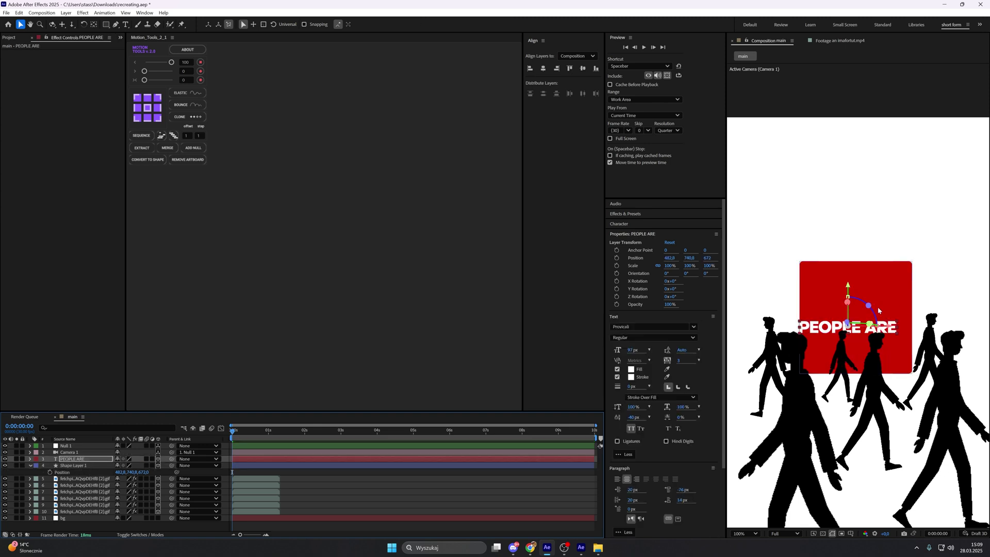
Shift the PEOPLE ARE text to about X 517 and slightly upward so it is centred on the red square
drag(889, 328, 896, 328)
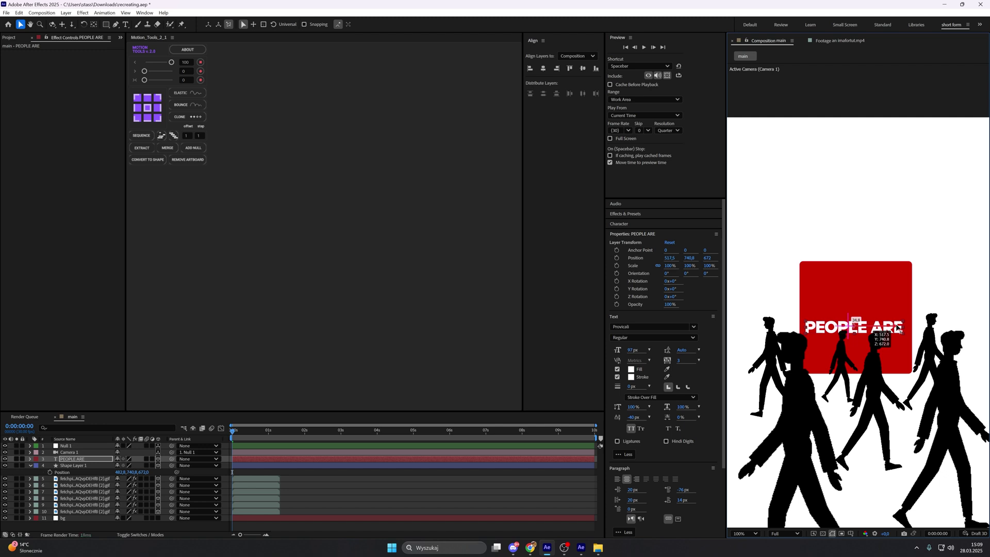
drag(854, 284, 854, 275)
drag(895, 315, 896, 315)
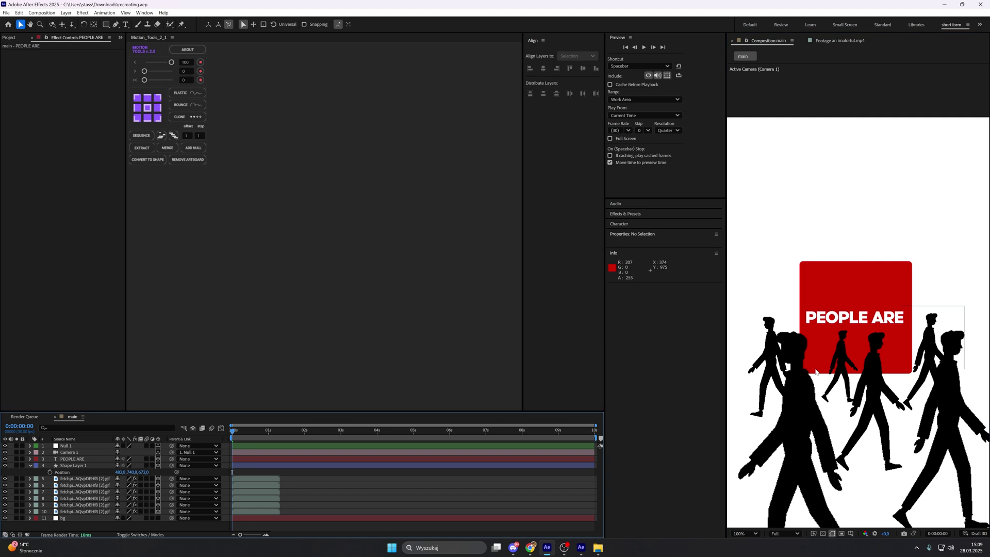
Examine the thin red frame around the PEOPLE ARE square in the reference footage, then return to the main composition
click(829, 43)
drag(791, 123, 733, 240)
drag(925, 334, 937, 222)
drag(808, 389, 871, 403)
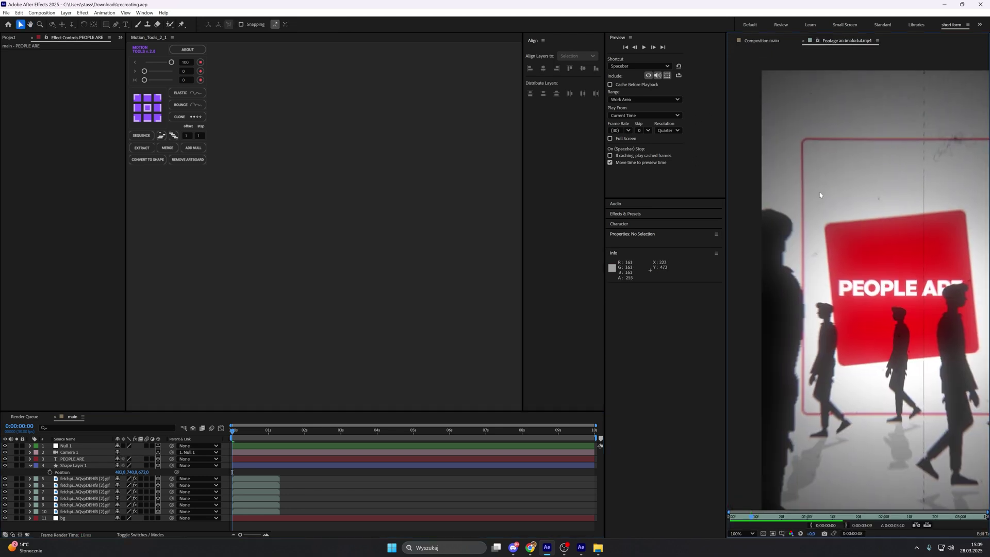
drag(853, 142, 808, 186)
click(759, 40)
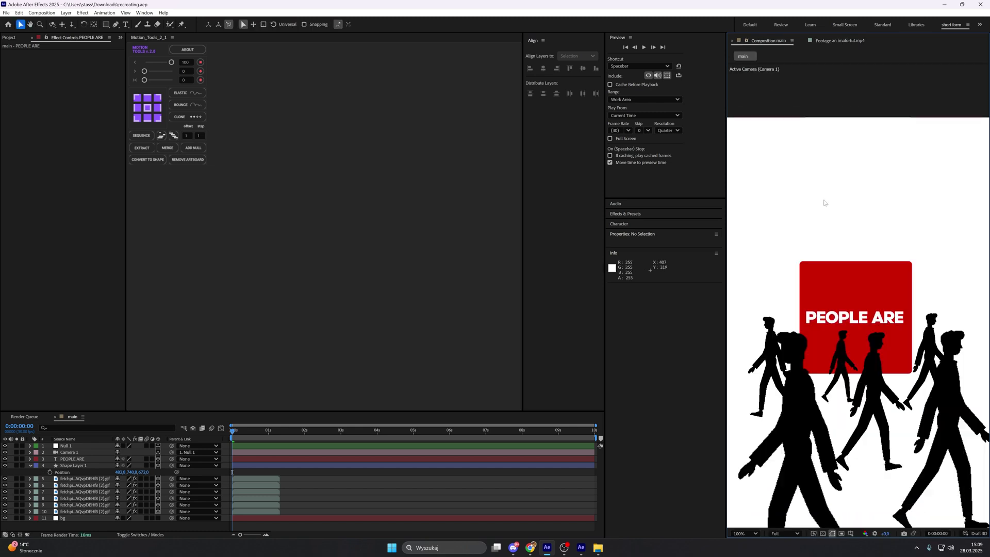
Set up the Rectangle tool with no fill and a red 7 px stroke
click(108, 27)
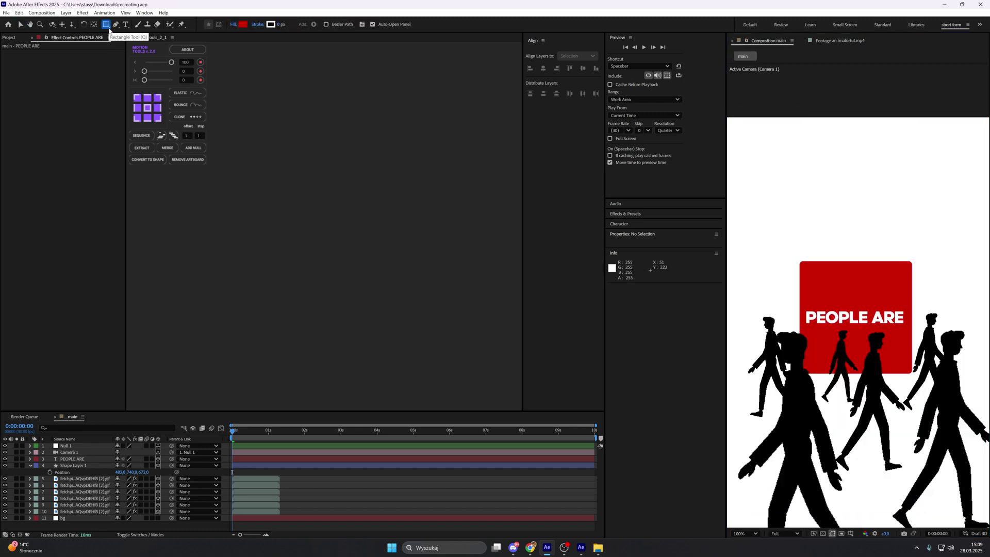
click(234, 24)
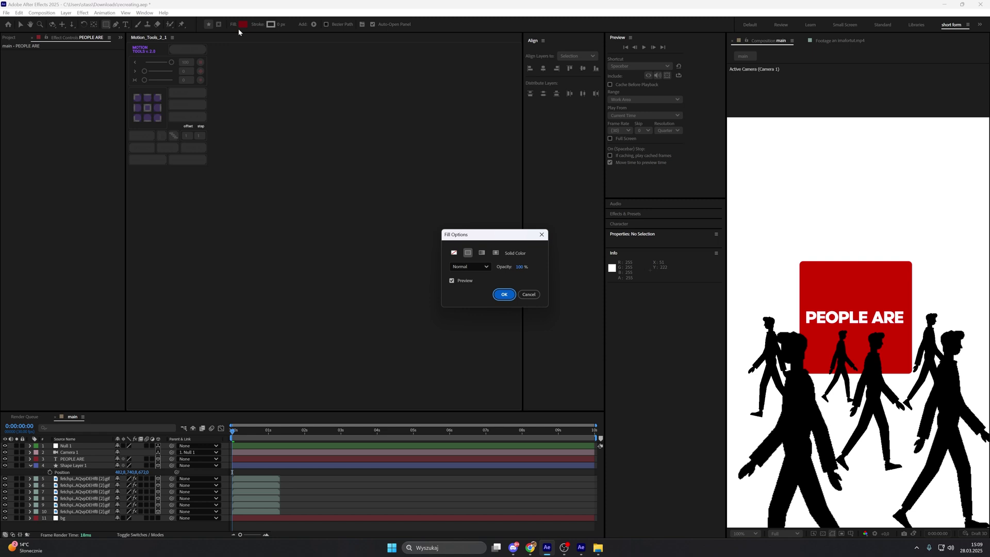
click(454, 253)
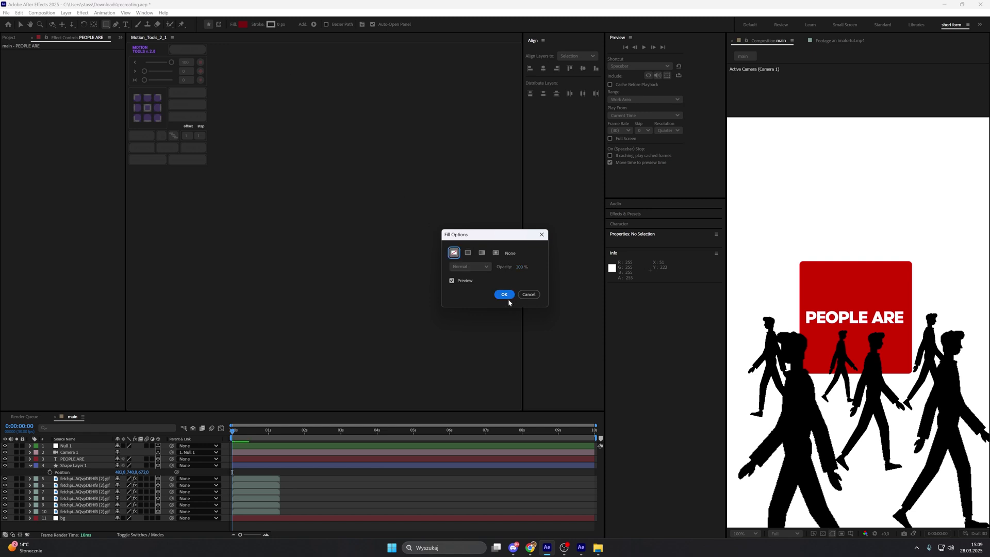
click(504, 295)
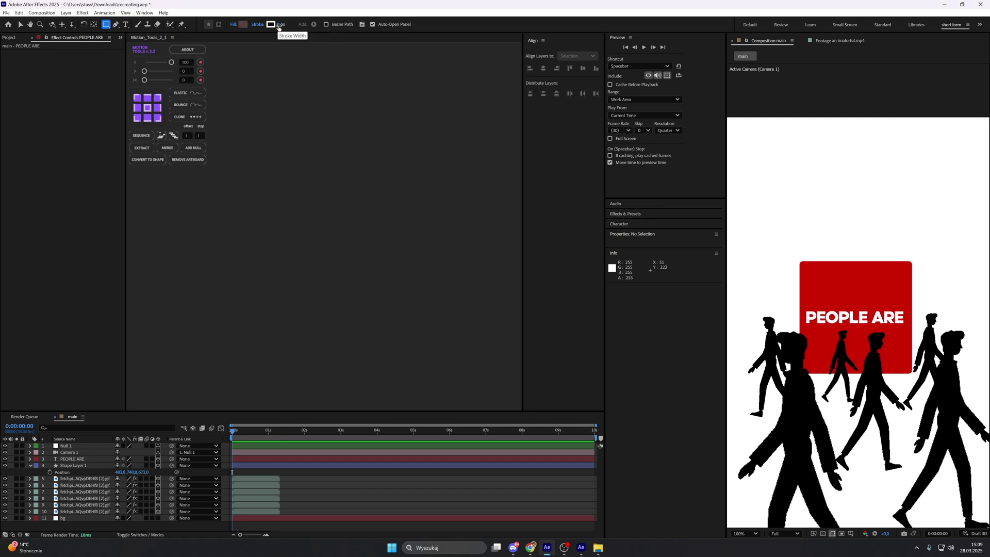
click(279, 25)
click(270, 25)
click(504, 236)
drag(528, 237, 542, 238)
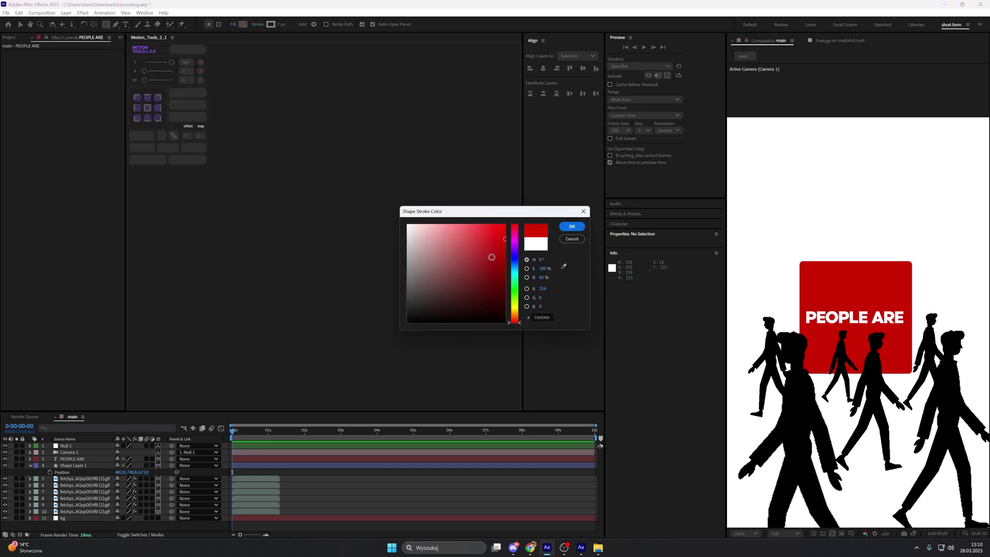
click(571, 225)
Draw an outlined rectangle about 814 × 1216 px around the red square
scroll(839, 247, down, 2)
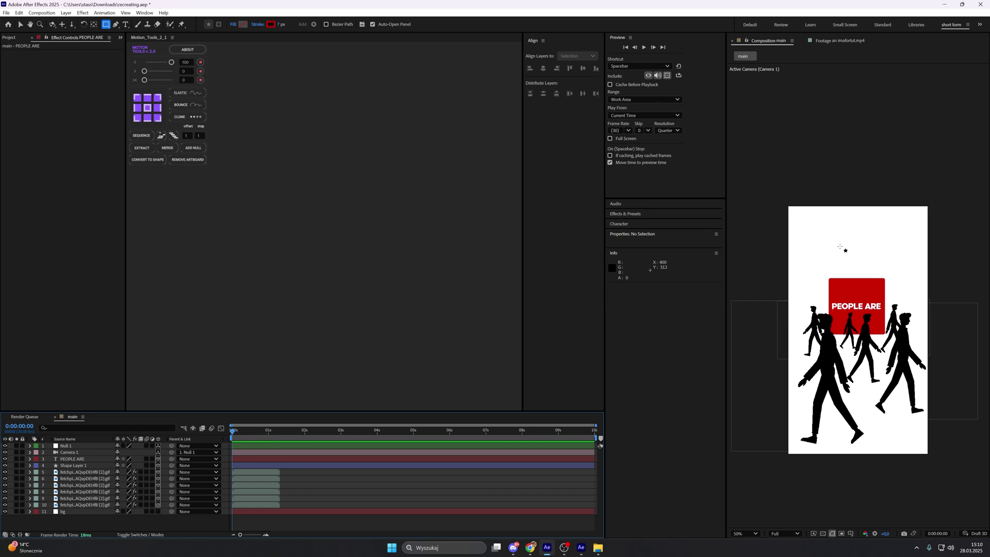
mouse_move(812, 233)
mouse_down()
mouse_move(859, 287)
mouse_move(900, 396)
mouse_move(918, 389)
mouse_up()
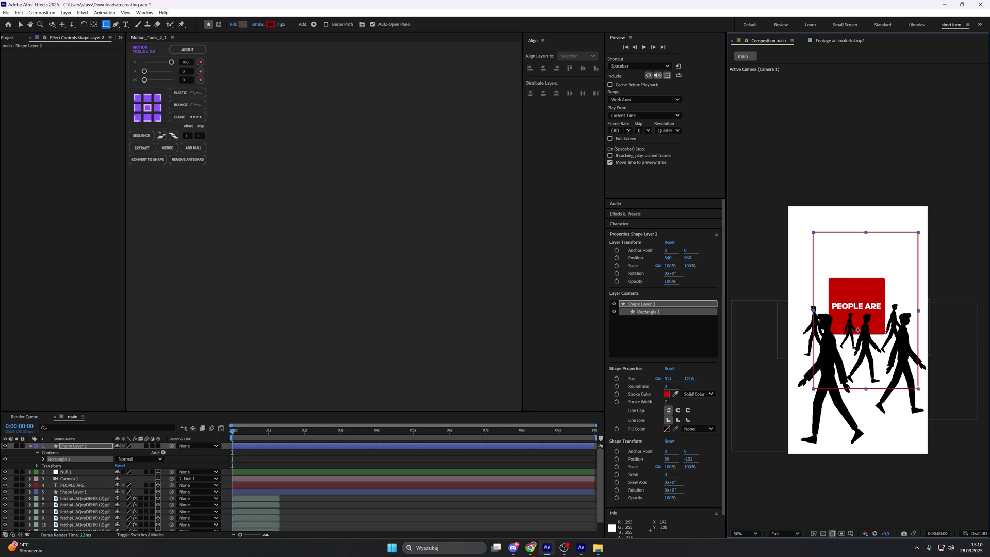
click(453, 459)
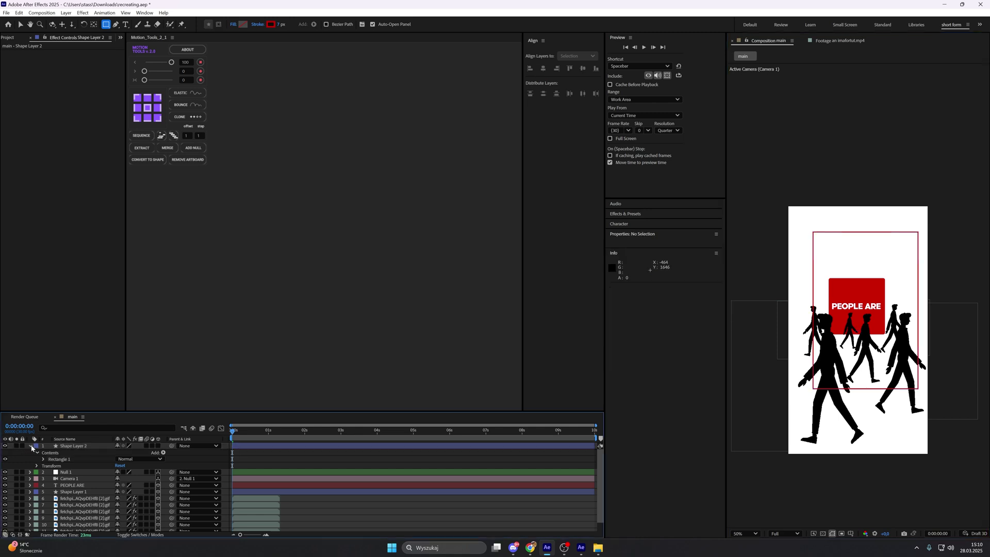
Set the outlined rectangle's Roundness to 20
click(30, 446)
click(30, 446)
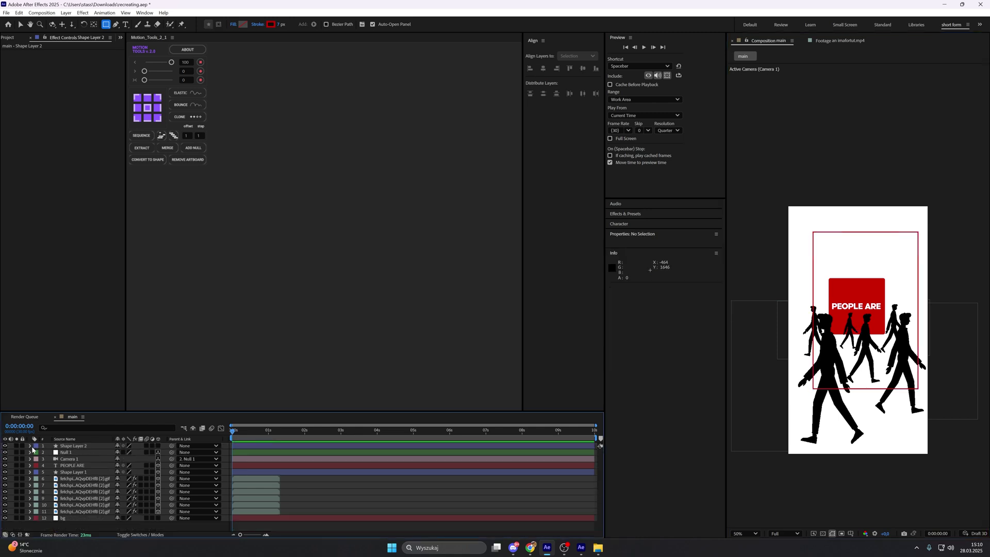
click(43, 459)
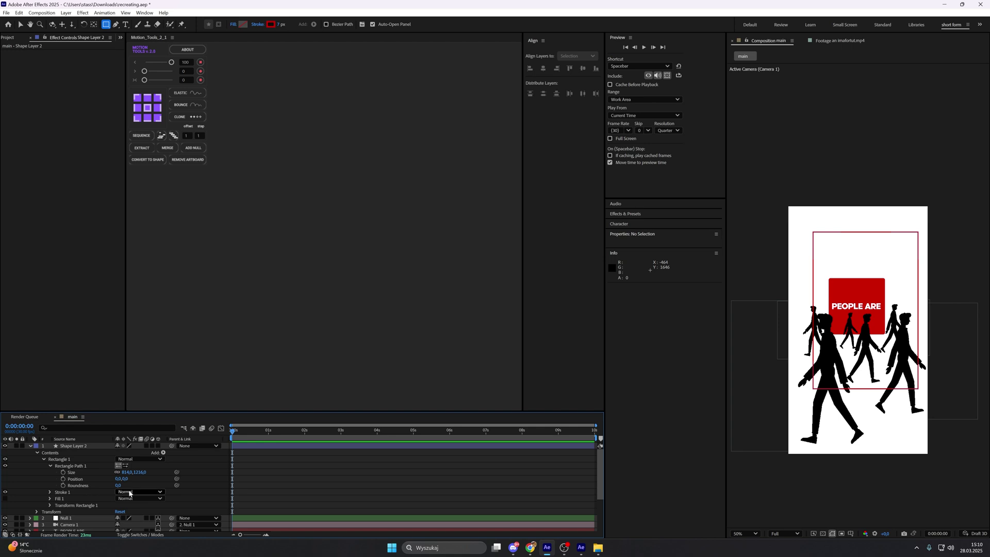
click(124, 485)
text(20)
key(Return)
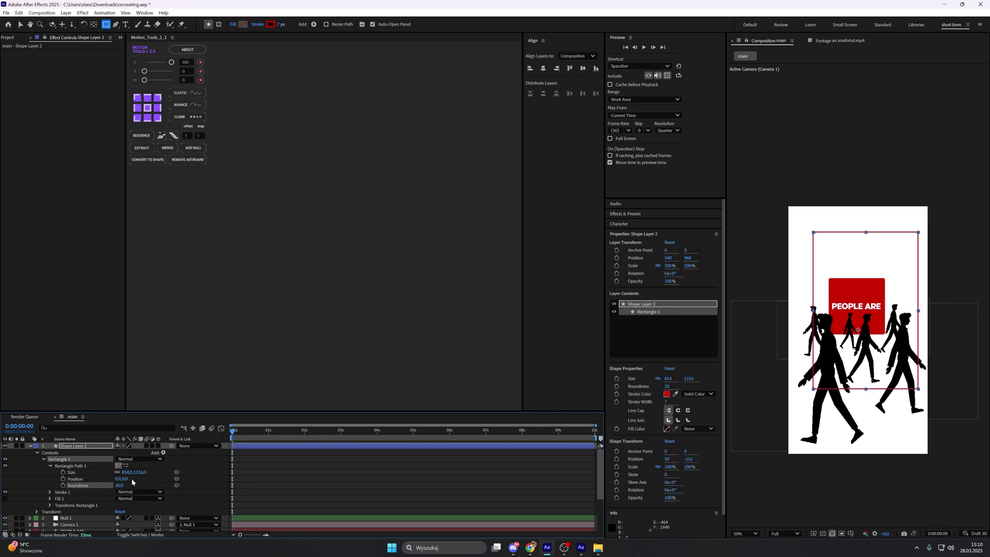
click(299, 484)
Make the outlined rectangle a 3D layer and place it between Camera 1 and the PEOPLE ARE text layer
click(30, 445)
click(158, 446)
click(70, 446)
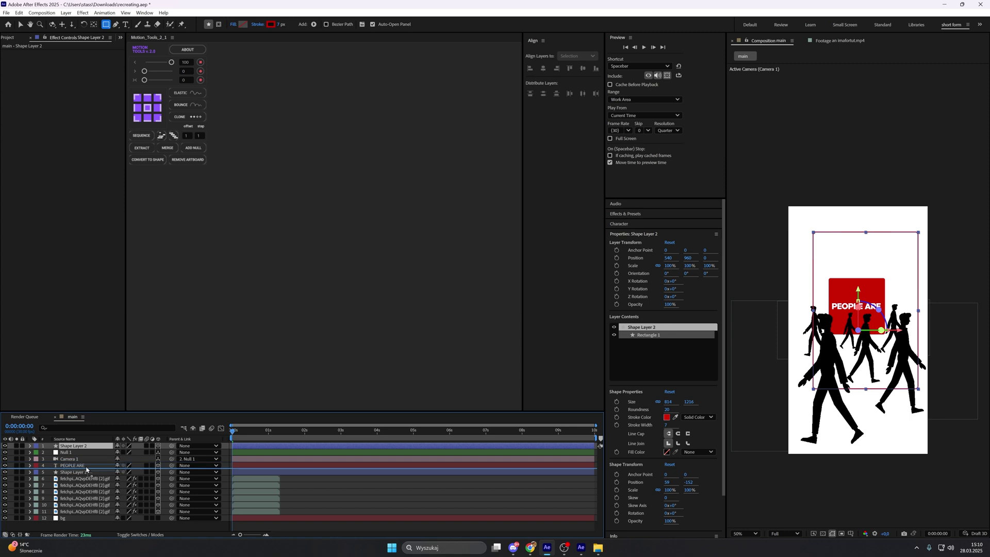
drag(86, 464, 85, 462)
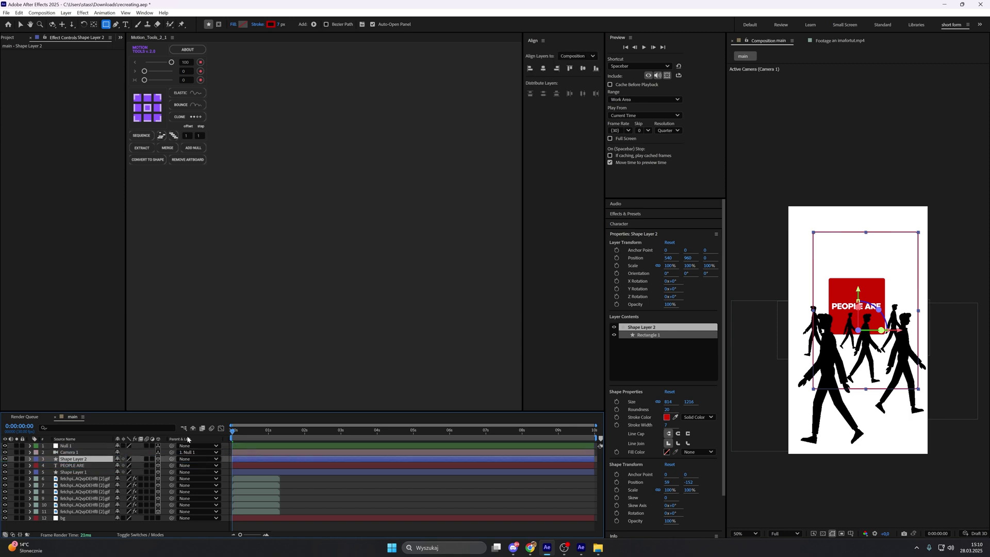
Copy the red square's Position onto the outlined rectangle layer
click(83, 472)
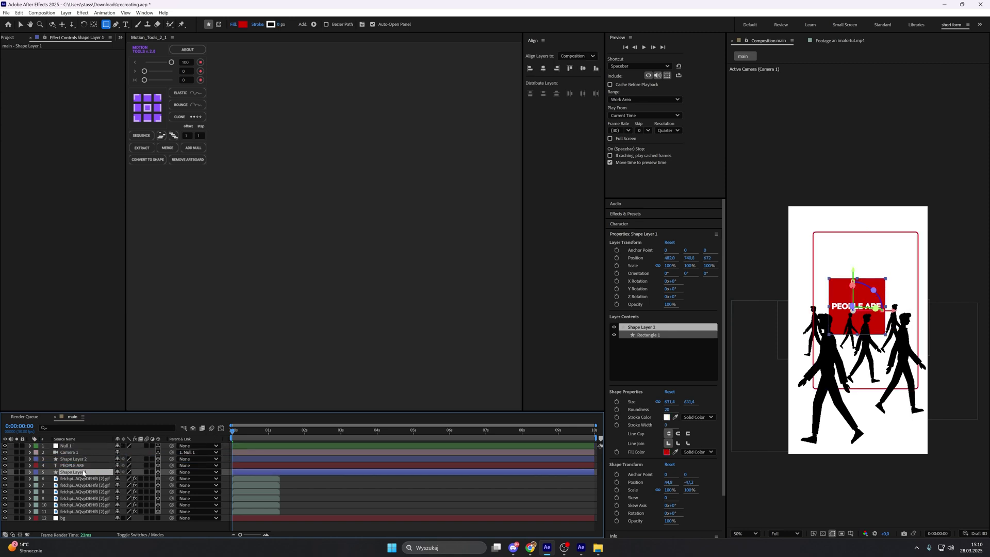
key(p)
click(86, 480)
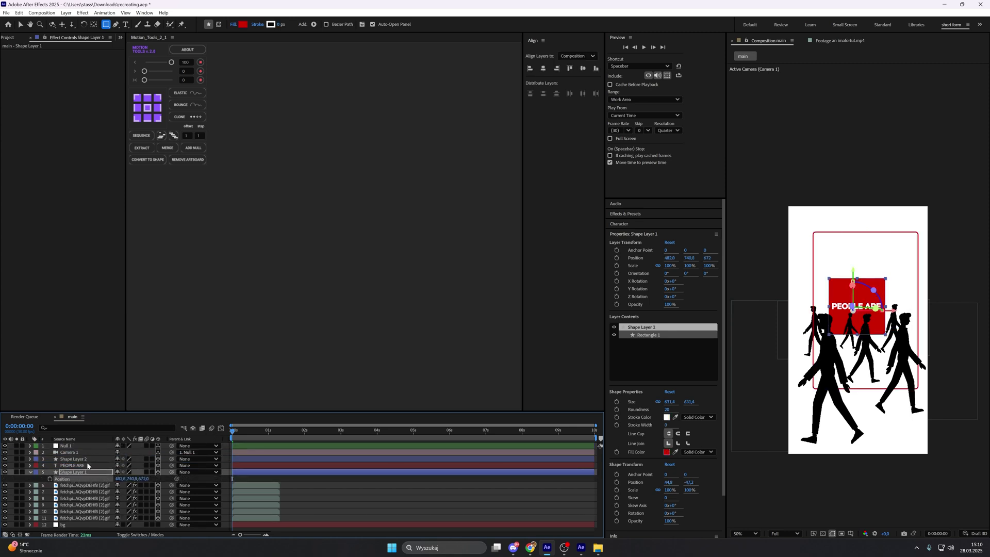
click(85, 459)
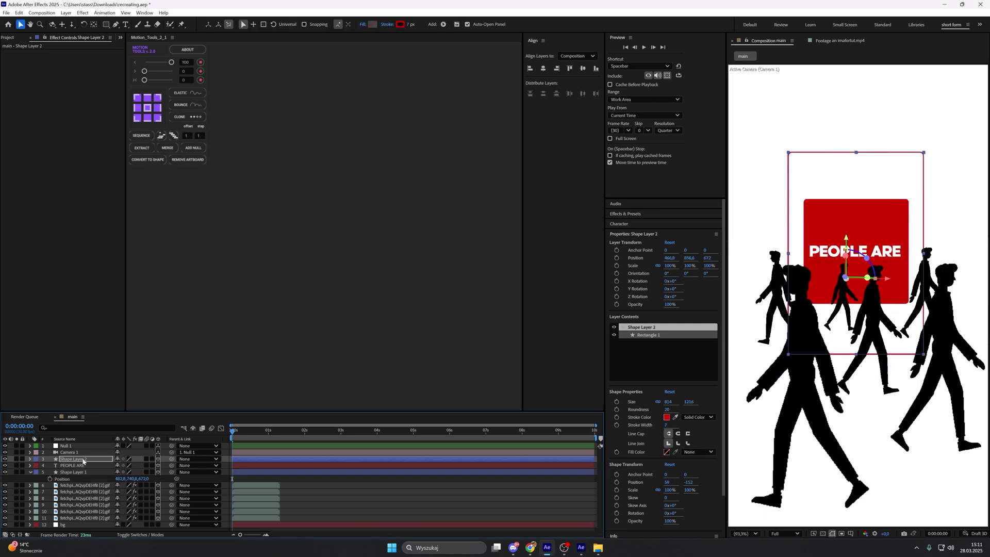
Scale the outlined rectangle to 110% and nudge it slightly downward around the red square
click(82, 459)
key(s)
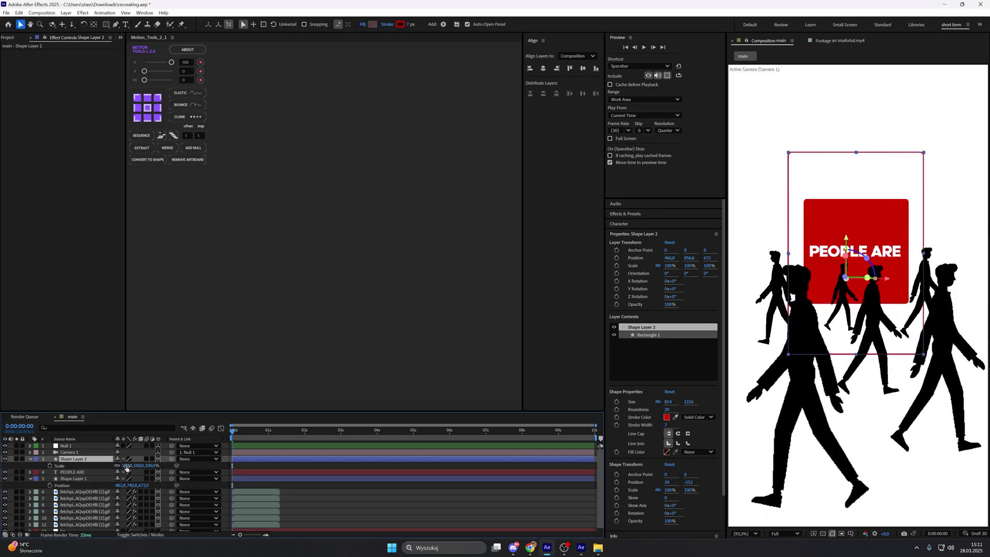
click(129, 465)
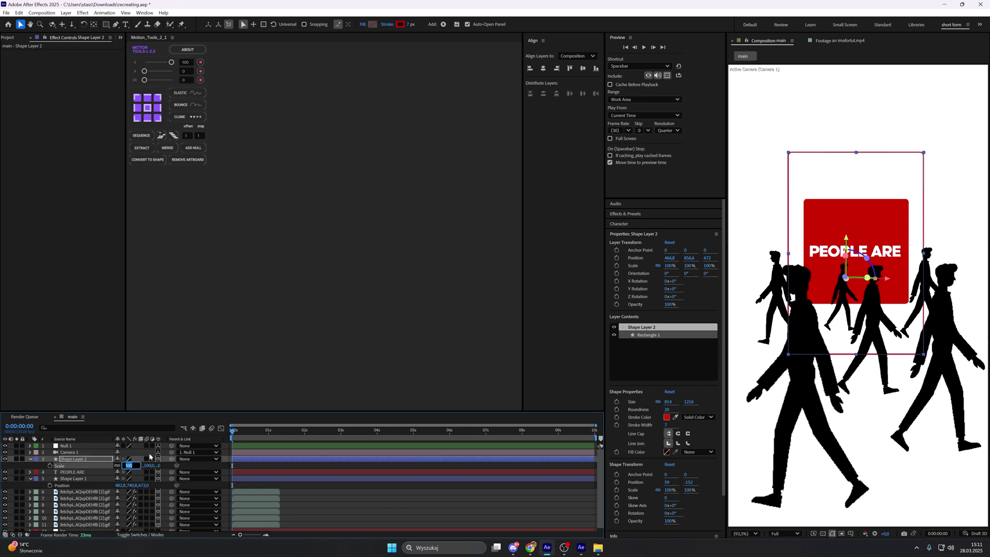
key(BackSpace)
text(110)
key(Return)
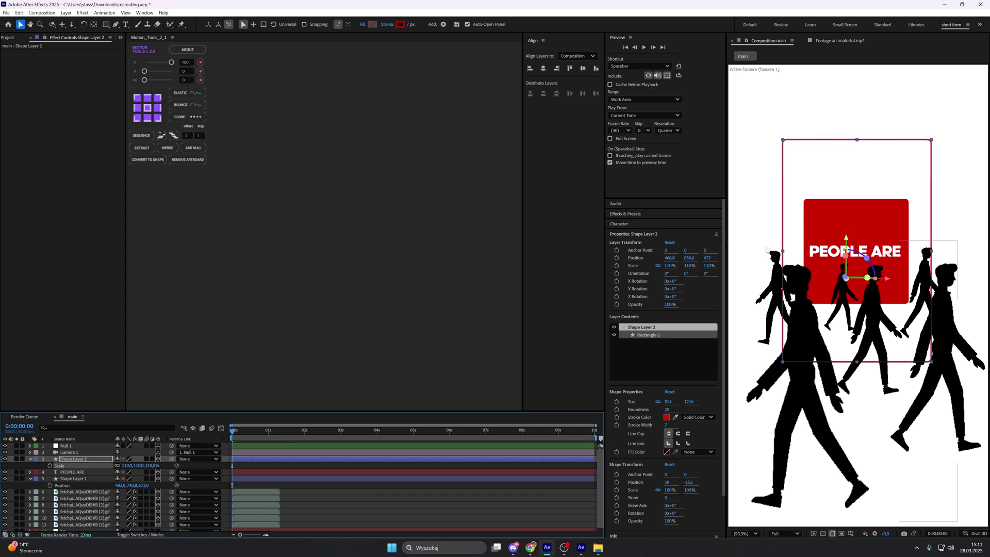
drag(846, 239, 846, 242)
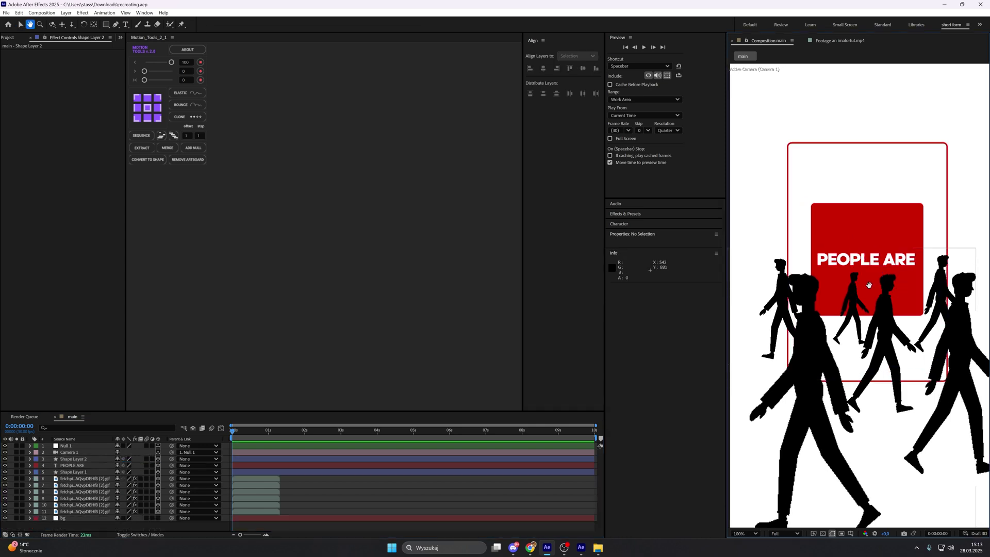
Move the outlined rectangle slightly upward in the composition
key(v)
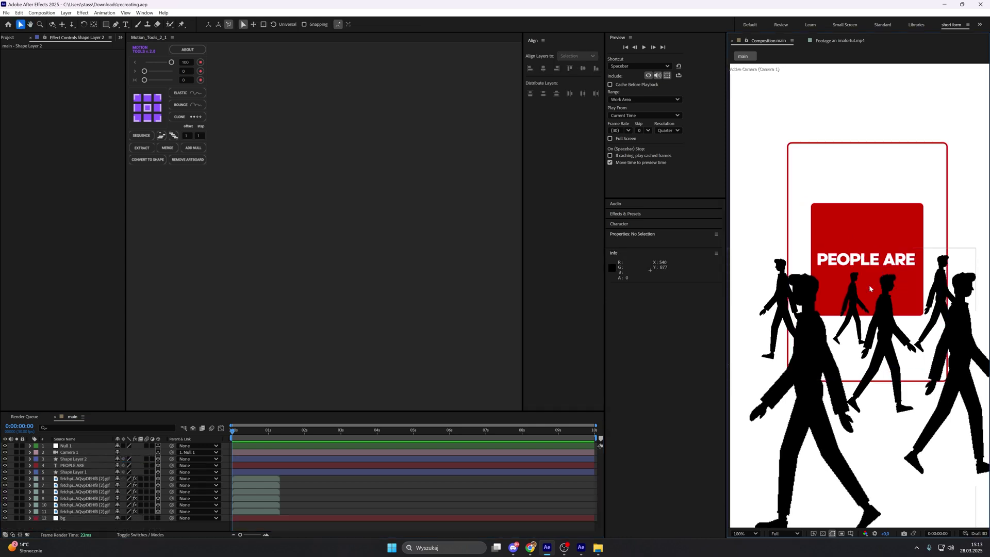
scroll(855, 296, down, 1)
mouse_move(855, 296)
mouse_down()
mouse_move(845, 298)
mouse_move(860, 298)
mouse_up()
scroll(846, 298, up, 2)
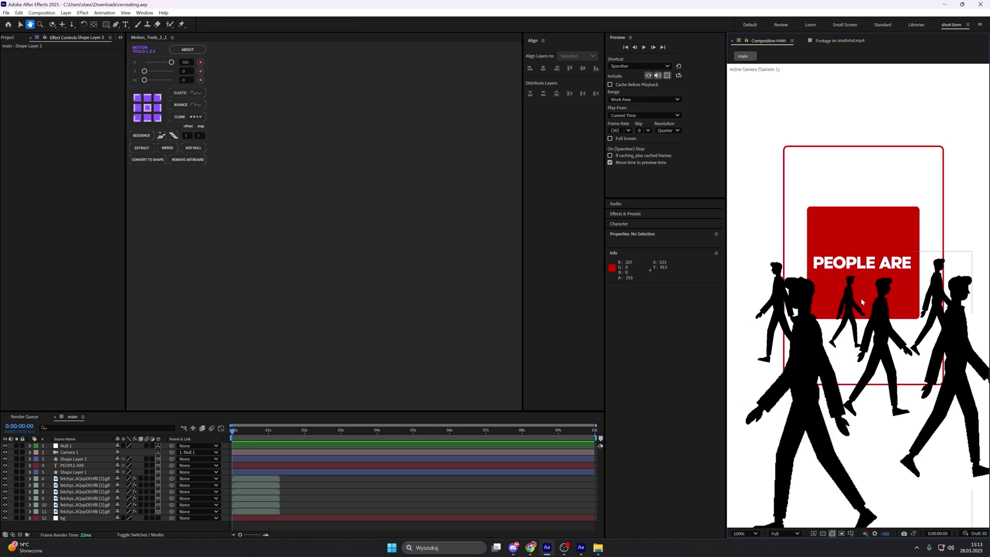
click(102, 511)
click(102, 478)
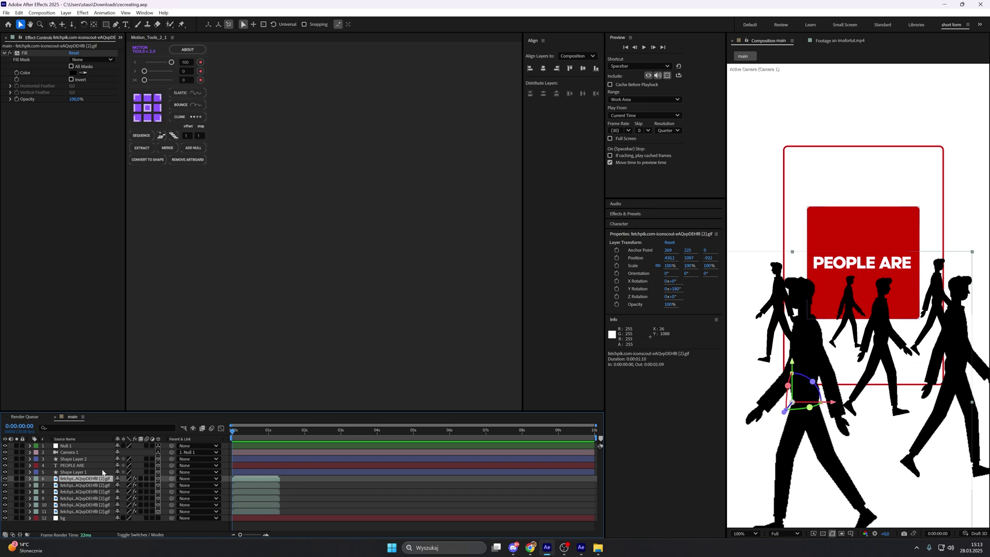
click(77, 459)
drag(830, 347, 829, 331)
Raise the PEOPLE ARE text and the red square together by about 94 px and select the walking figure layers
drag(225, 465, 225, 471)
drag(831, 298, 831, 279)
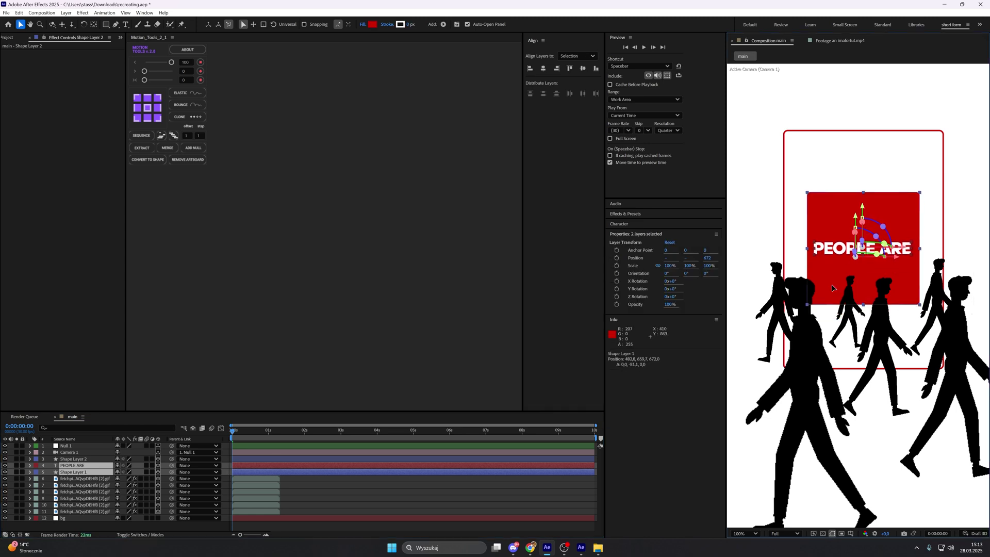
scroll(831, 289, down, 2)
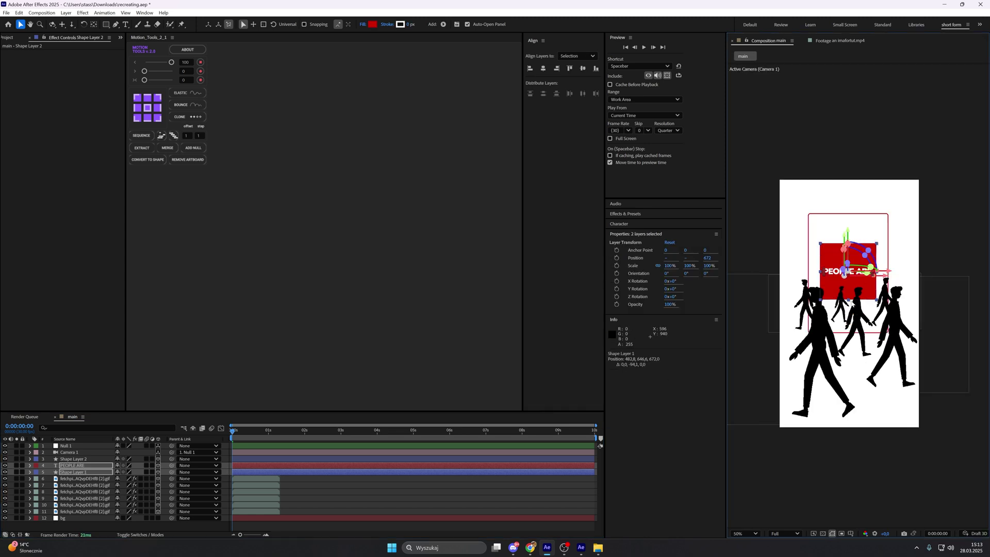
drag(227, 478, 226, 512)
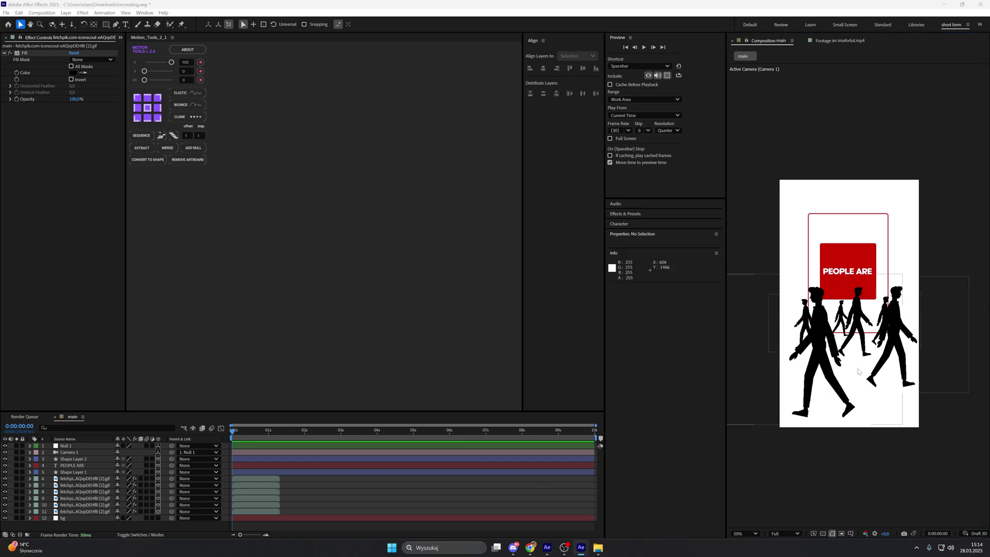
scroll(844, 383, up, 1)
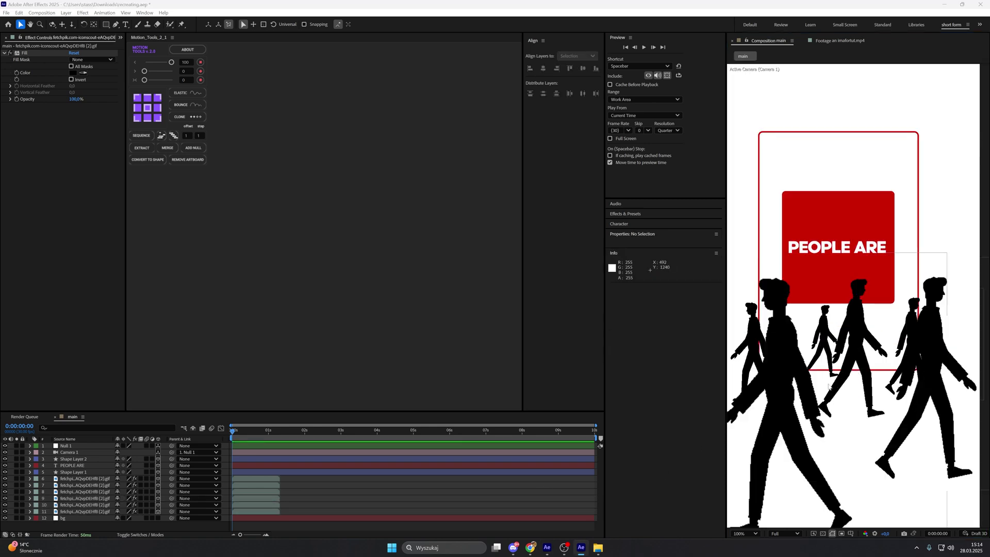
drag(764, 368, 793, 325)
scroll(829, 286, down, 1)
scroll(857, 294, up, 1)
mouse_move(880, 305)
mouse_down()
mouse_move(826, 307)
mouse_move(867, 295)
mouse_up()
scroll(866, 295, down, 1)
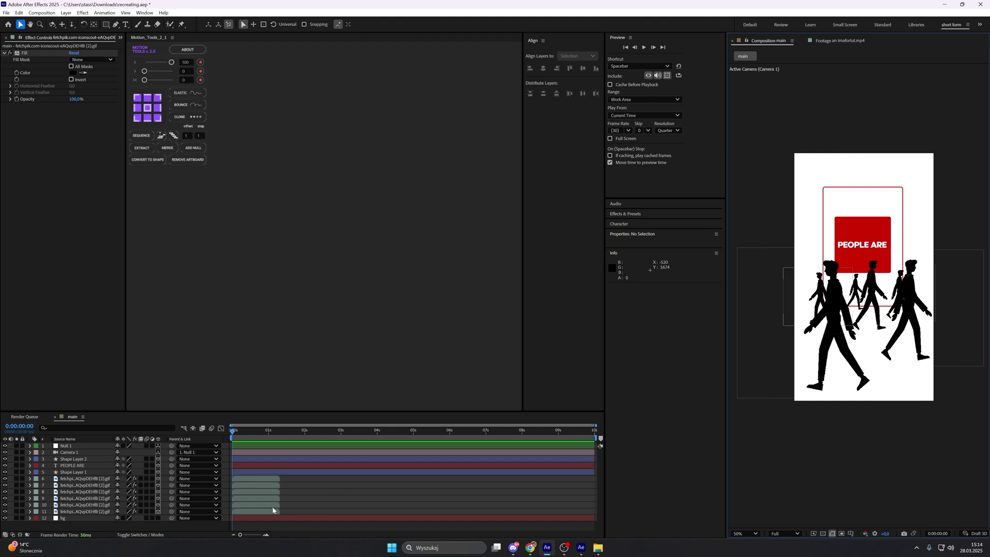
Duplicate the large foreground walking figure on the left and set the copy's Opacity to 25%
click(258, 479)
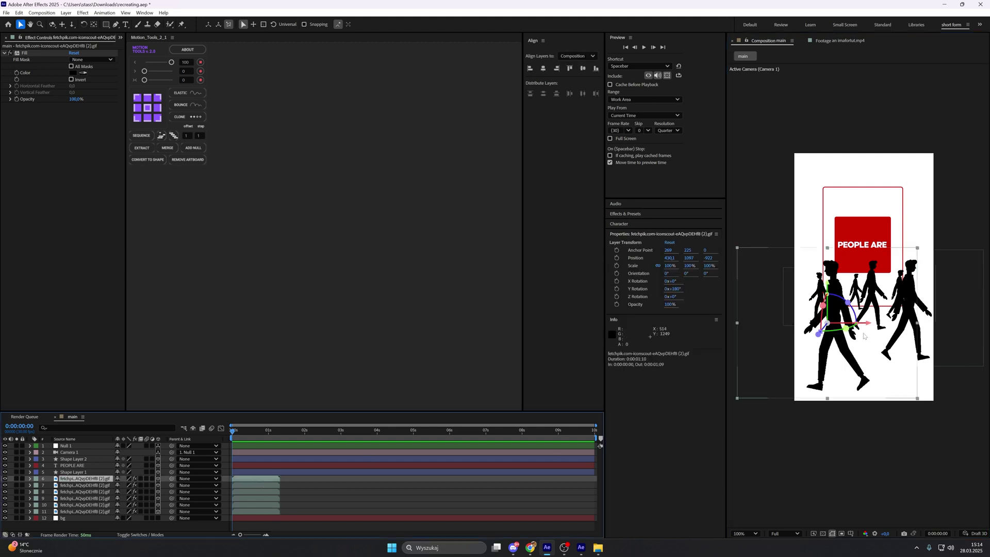
scroll(870, 335, up, 1)
drag(870, 335, 869, 343)
key(v)
key(ctrl+d)
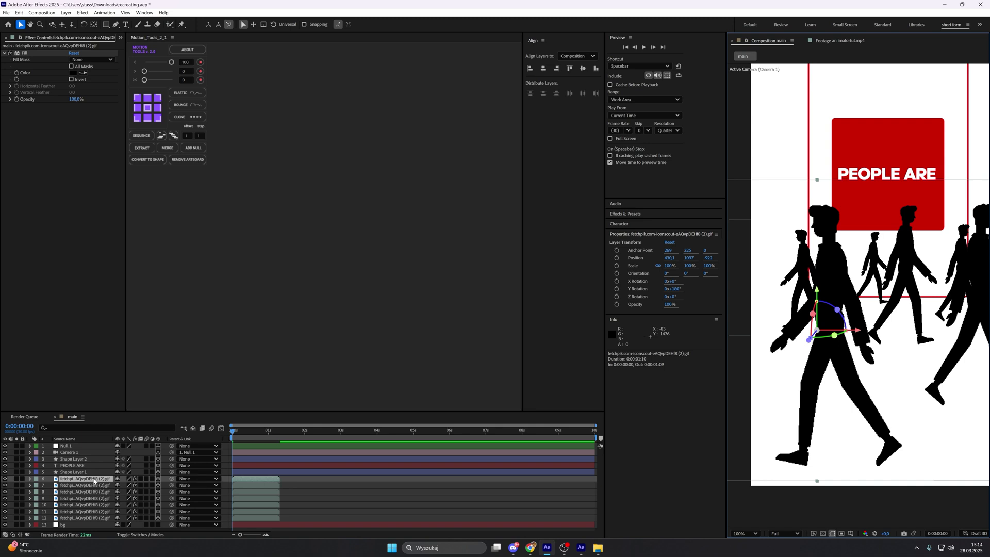
key(t)
click(121, 485)
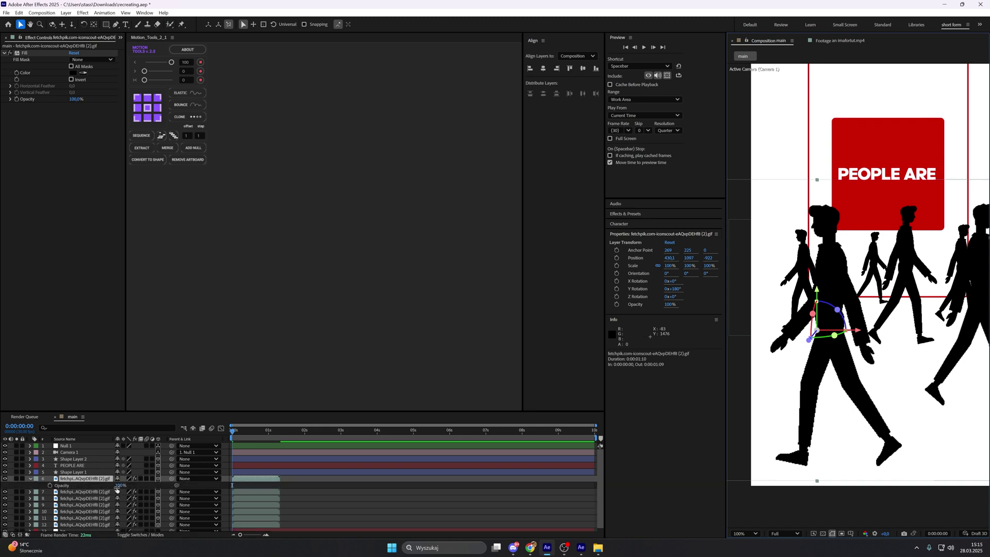
text(25)
key(Return)
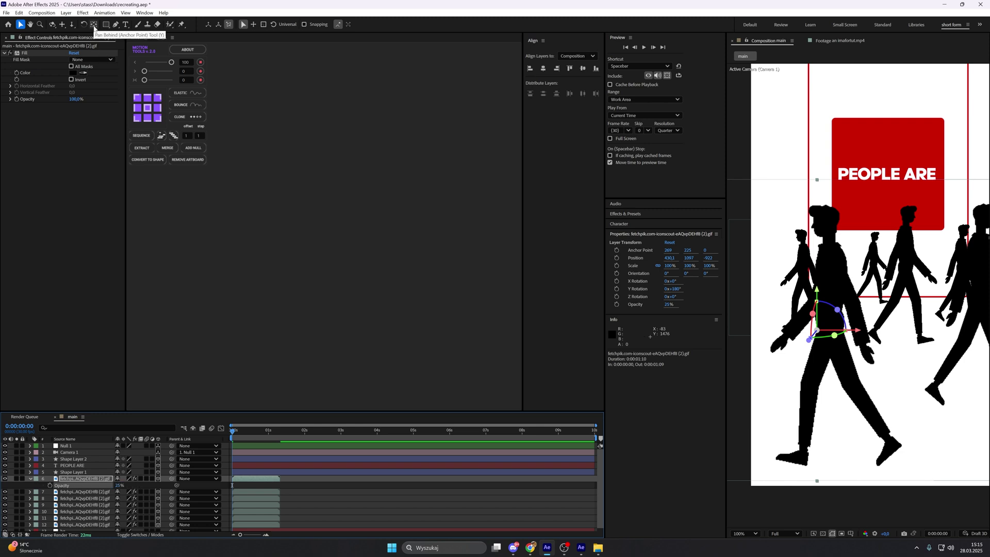
Move the anchor point of the 25% opacity copy down to the large foreground figure's feet
click(94, 25)
drag(814, 328, 839, 463)
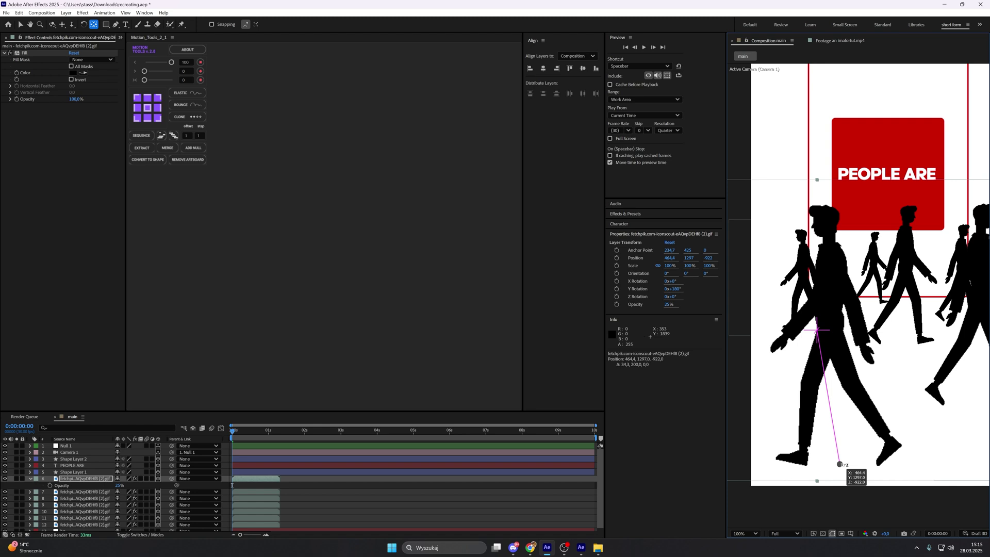
drag(839, 464, 843, 461)
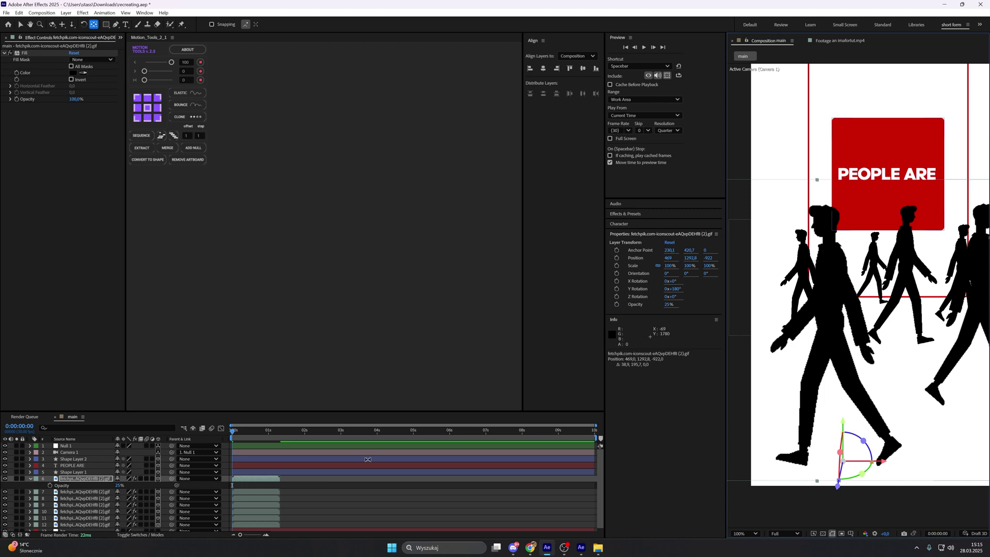
Set the foreground copy's X Rotation to 90° so it lies on the ground as a shadow
key(r)
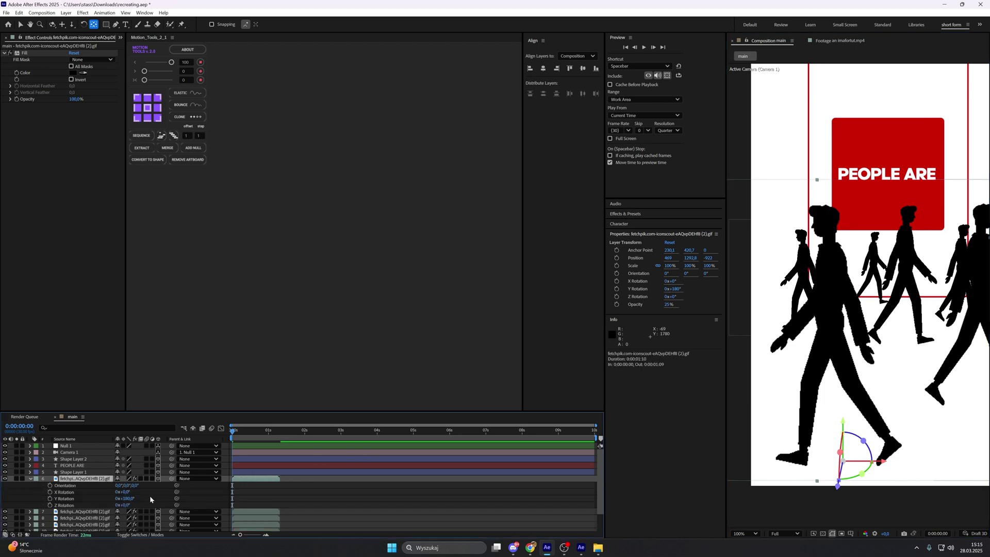
scroll(136, 495, down, 1)
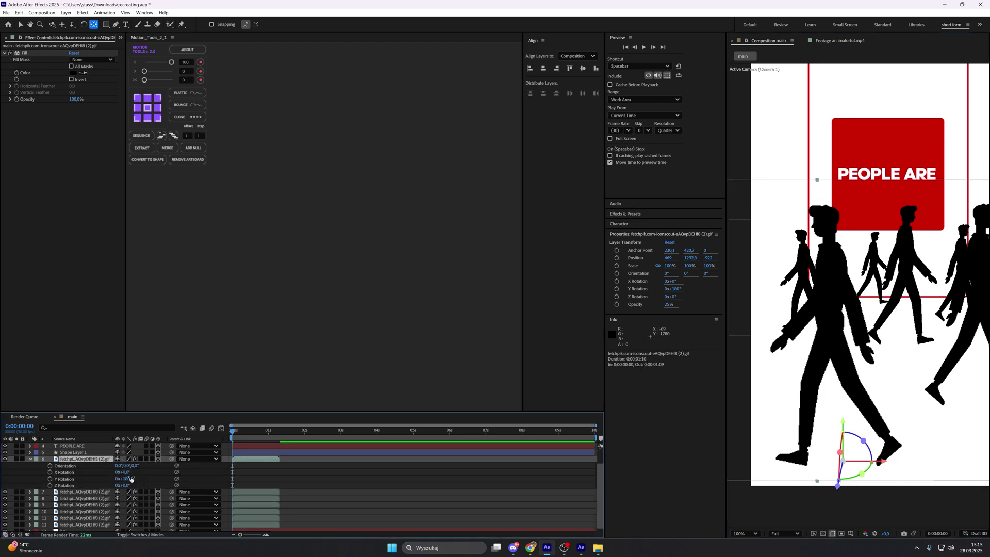
drag(126, 474, 136, 474)
key(ctrl+z)
click(126, 473)
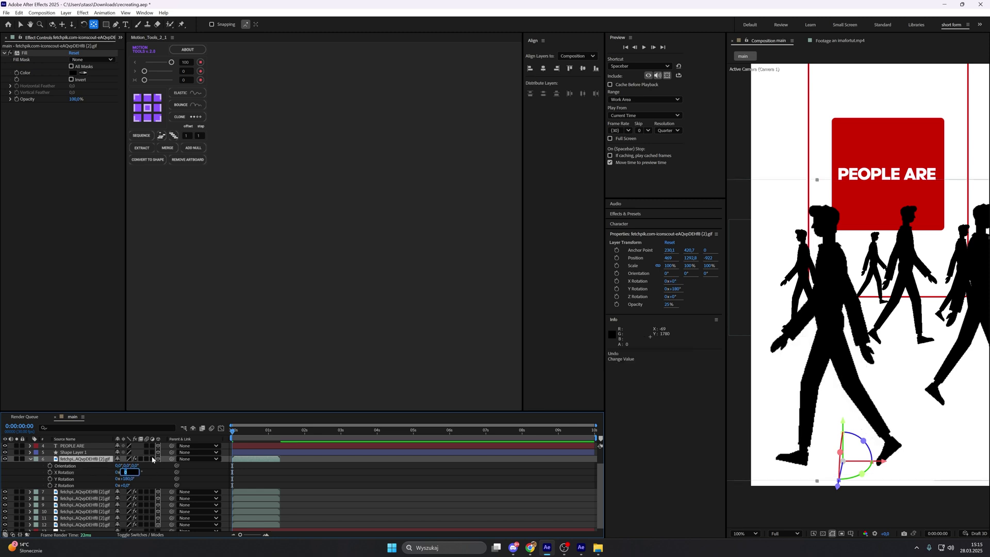
text(90)
key(Return)
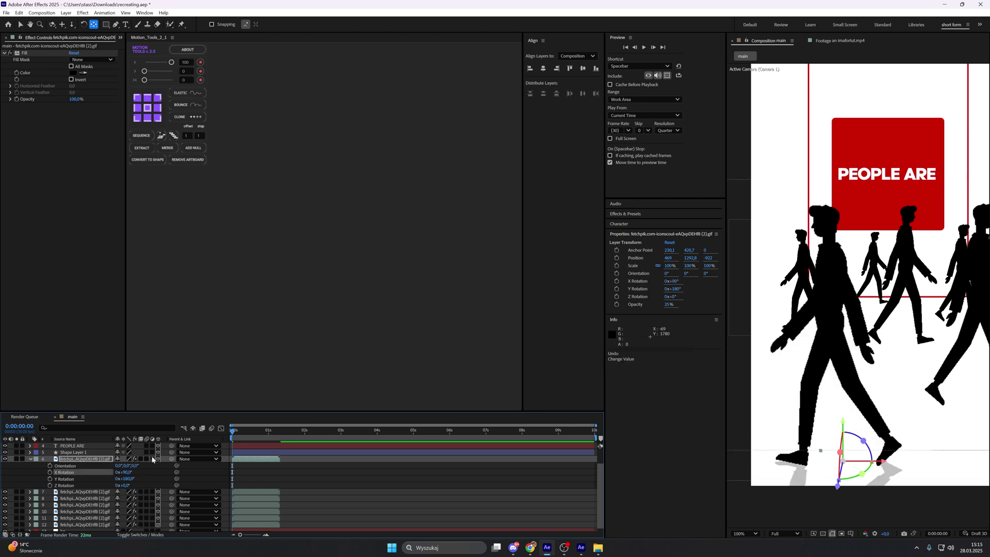
key(comma)
key(period)
drag(928, 384, 859, 395)
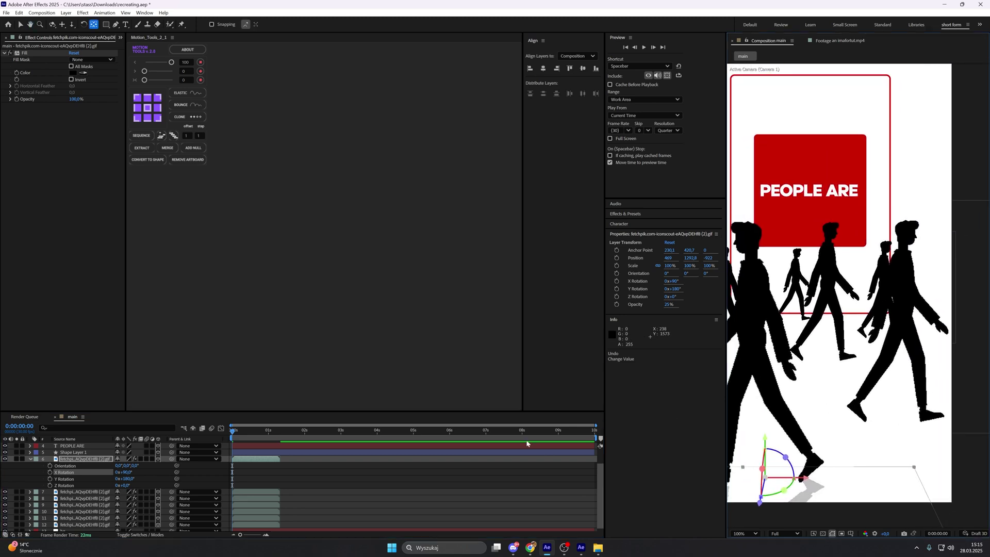
Duplicate the medium-sized walking figure overlapping the red square and set the copy's Opacity to 25%
click(31, 458)
click(86, 486)
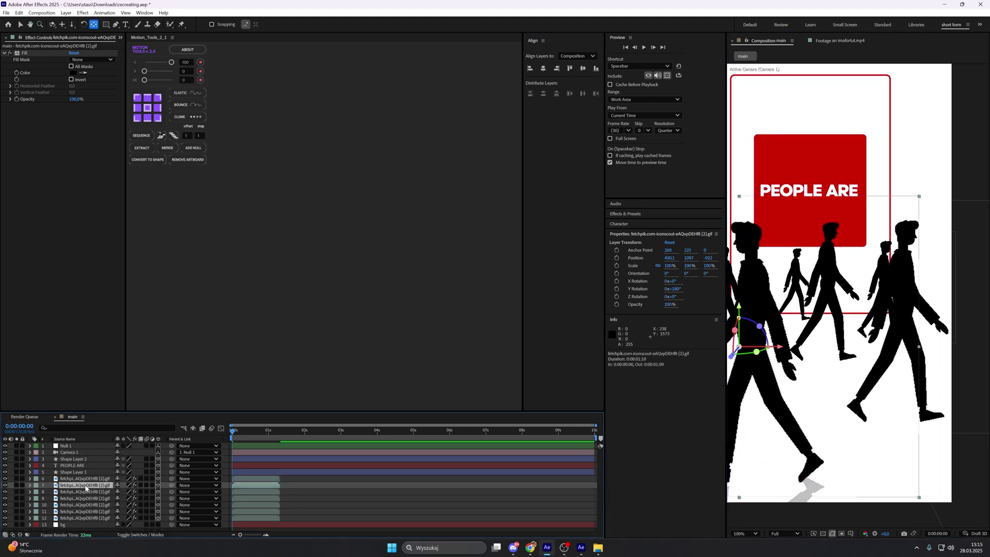
drag(795, 421, 732, 428)
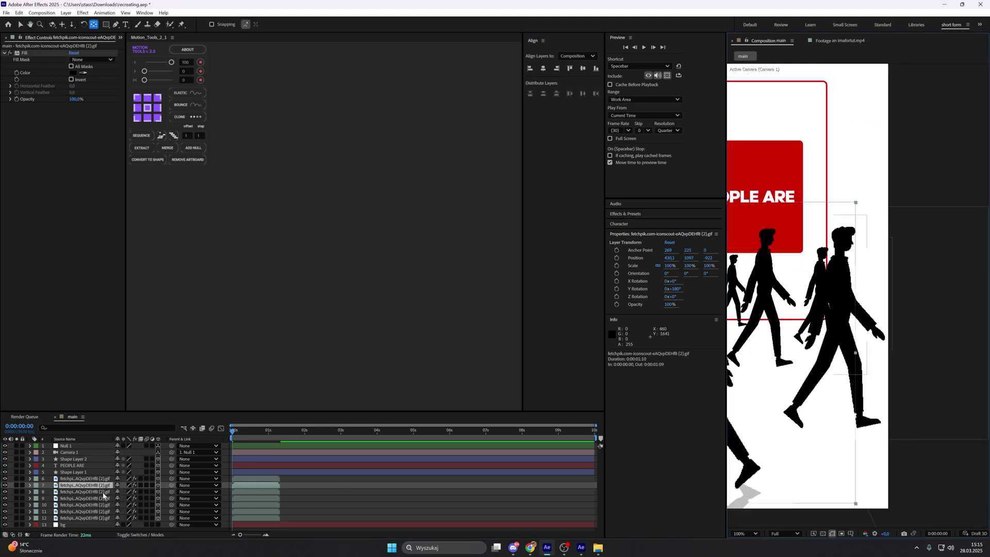
click(102, 492)
drag(758, 323, 812, 333)
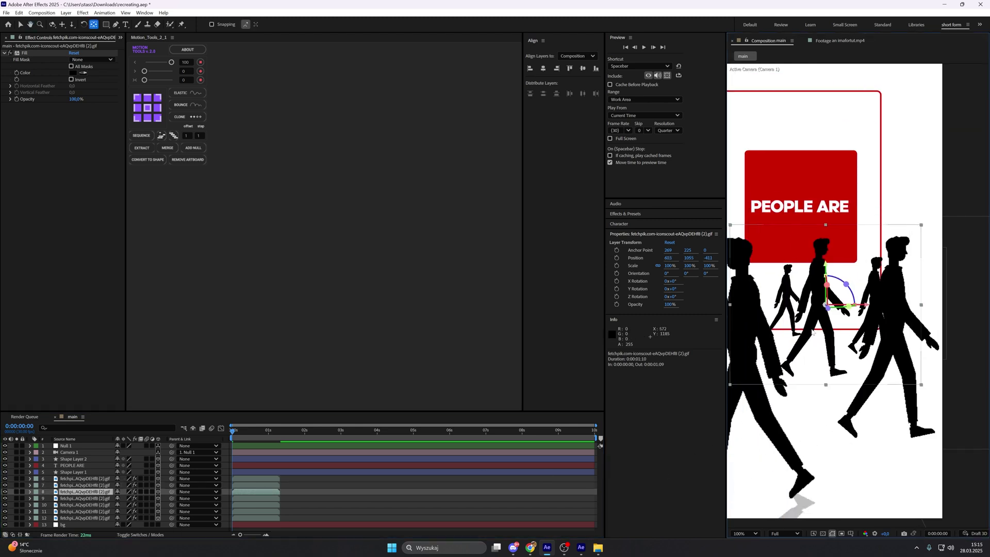
key(ctrl+d)
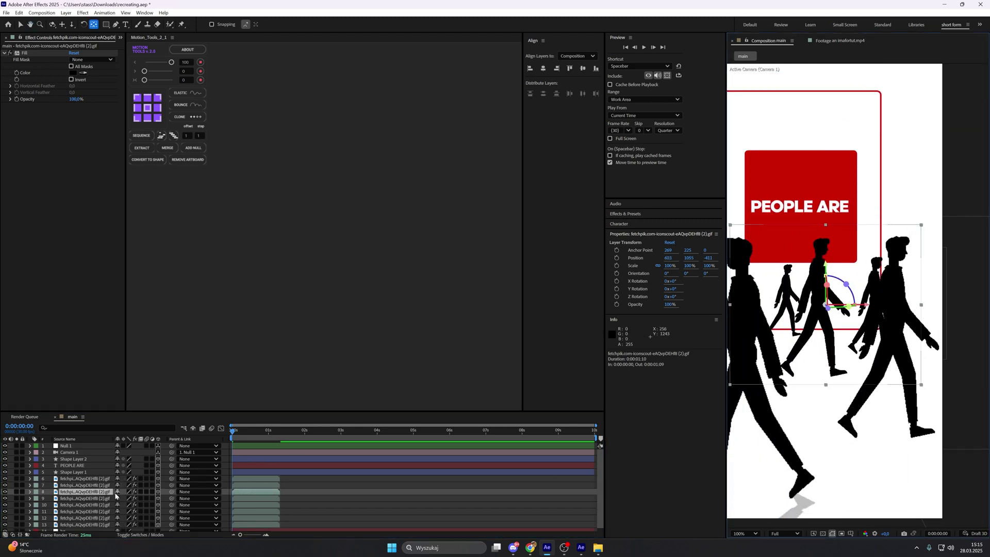
key(t)
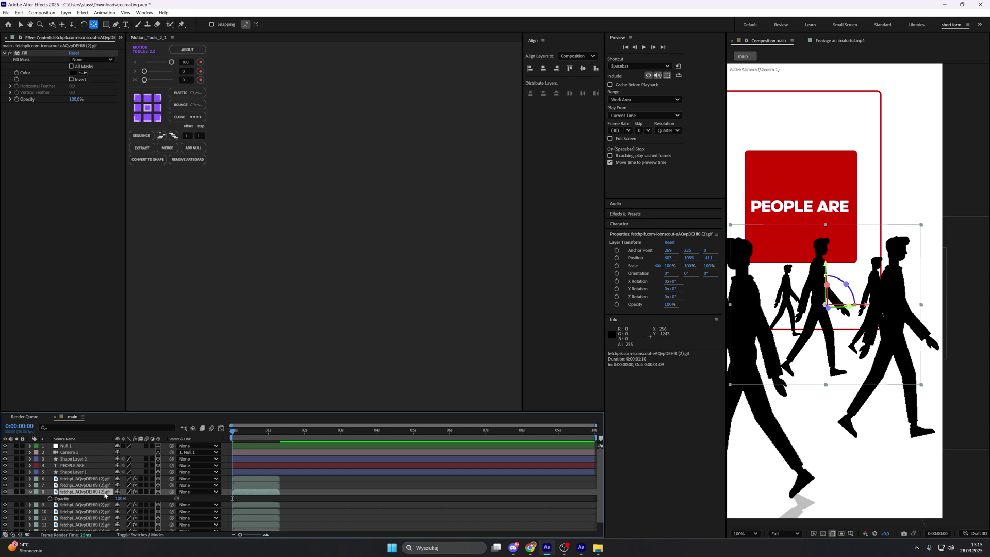
click(123, 498)
key(BackSpace)
text(25)
key(Return)
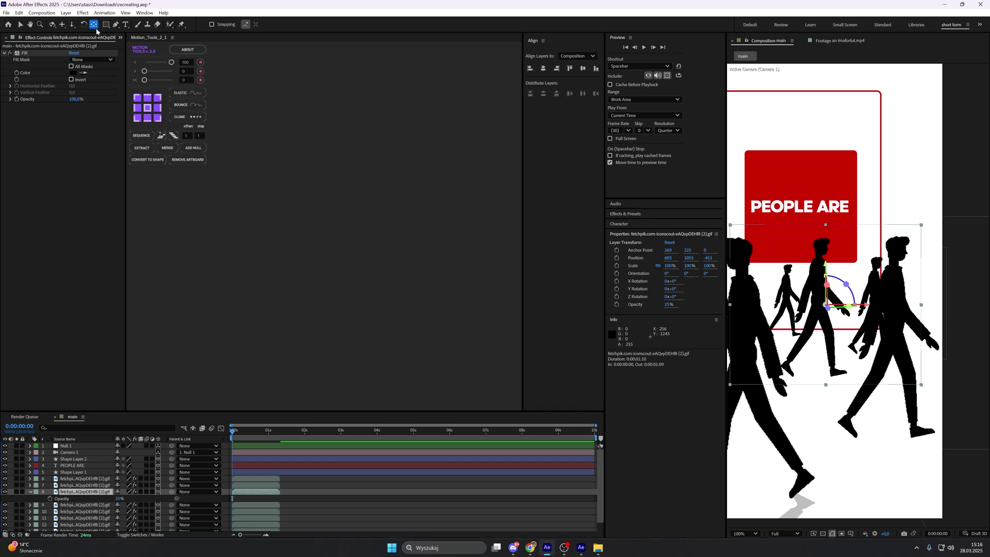
Move the medium figure copy's anchor point to the feet and set its X Rotation to 90° to form a shadow
drag(825, 305, 810, 374)
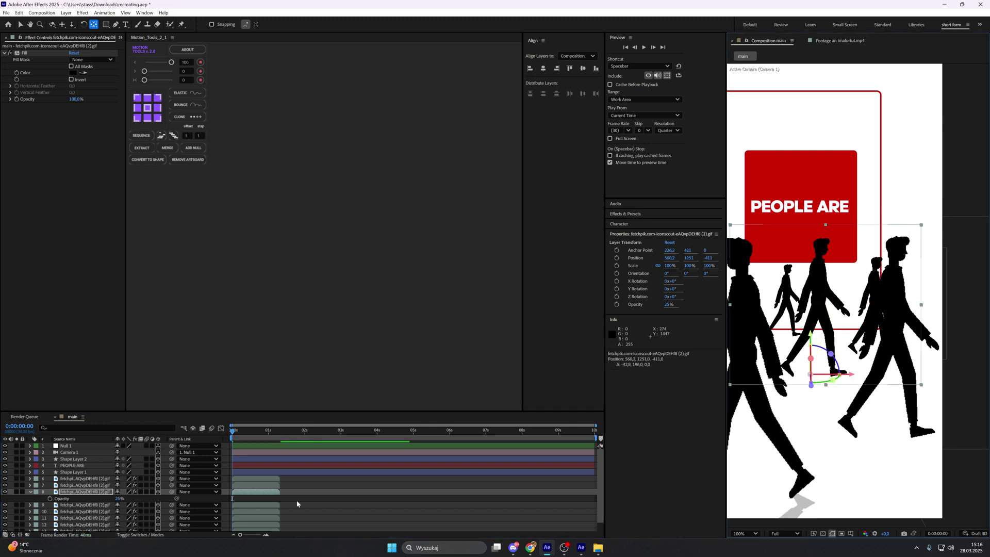
key(r)
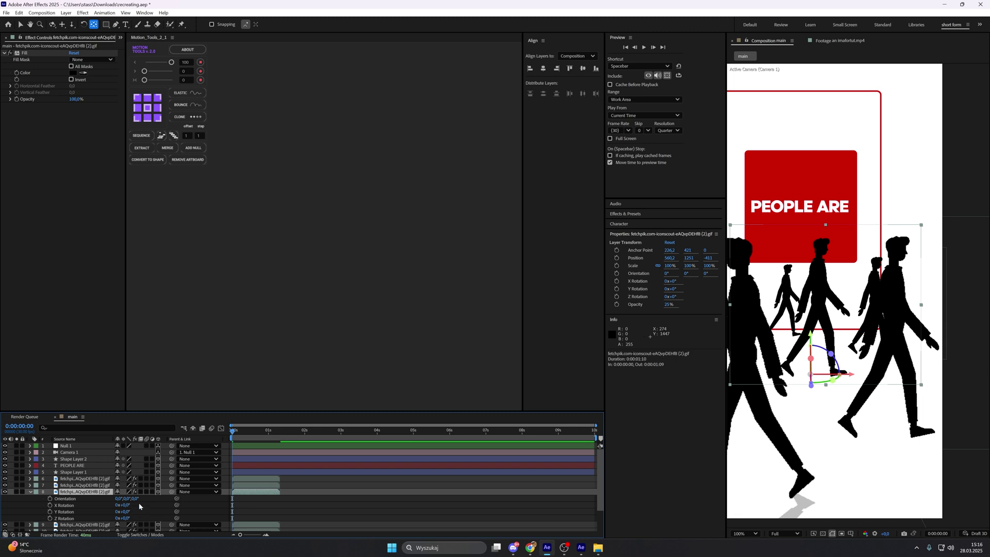
click(127, 505)
text(90)
key(Return)
scroll(841, 382, down, 2)
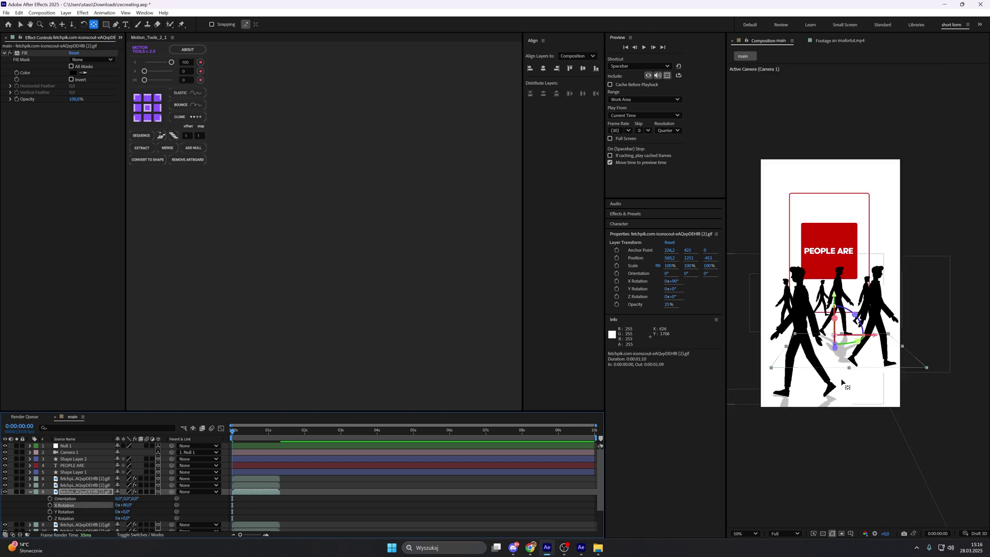
scroll(849, 372, up, 1)
drag(847, 349, 897, 352)
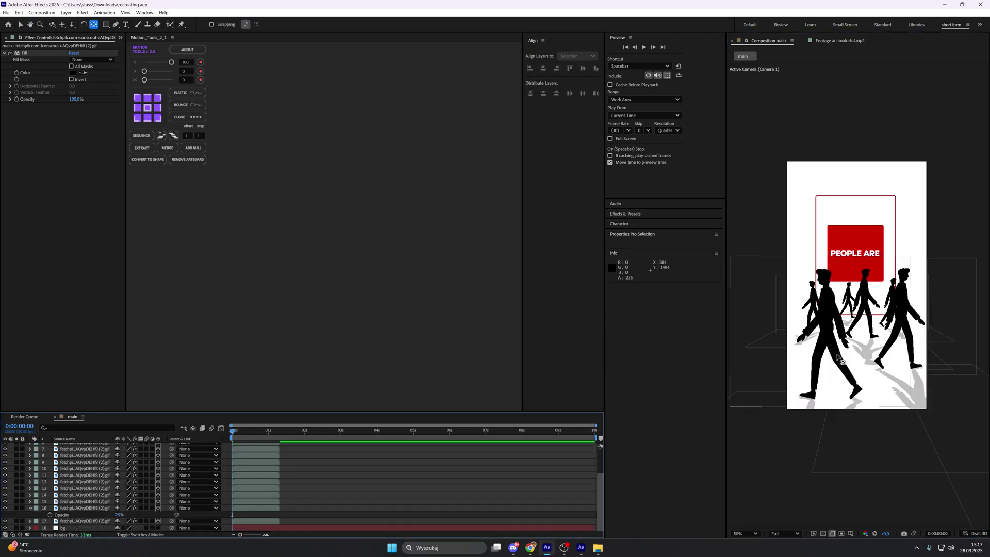
scroll(836, 354, up, 1)
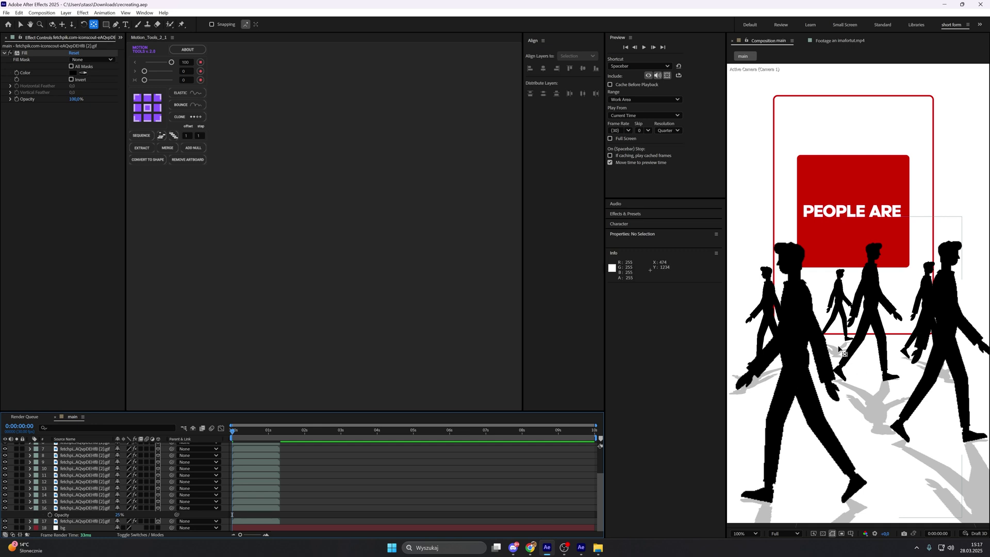
Scrub the opening of the reference footage to examine its camera movement, and return to the main composition
click(840, 40)
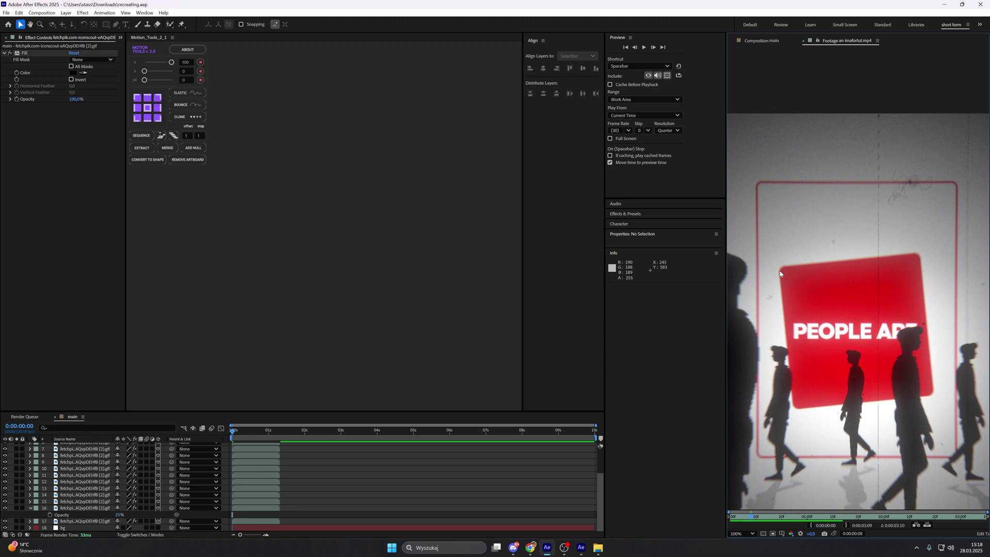
click(733, 518)
drag(734, 519, 775, 519)
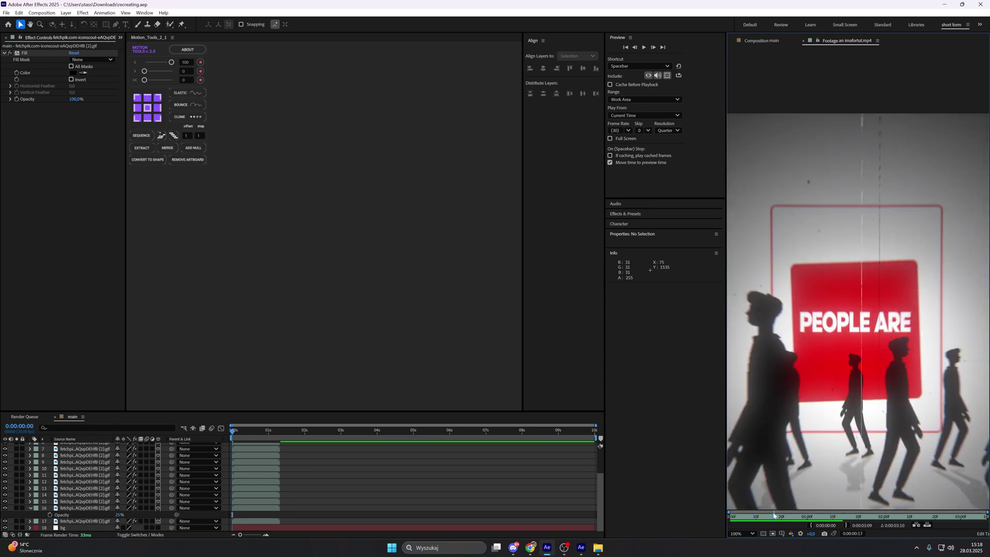
key(comma)
mouse_move(769, 517)
mouse_down()
mouse_move(727, 518)
mouse_move(751, 517)
mouse_up()
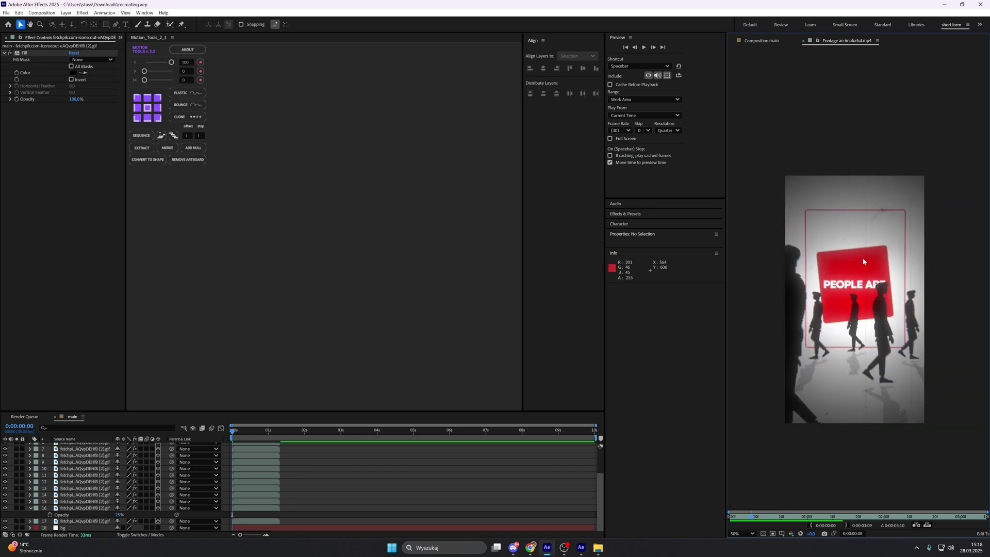
click(742, 518)
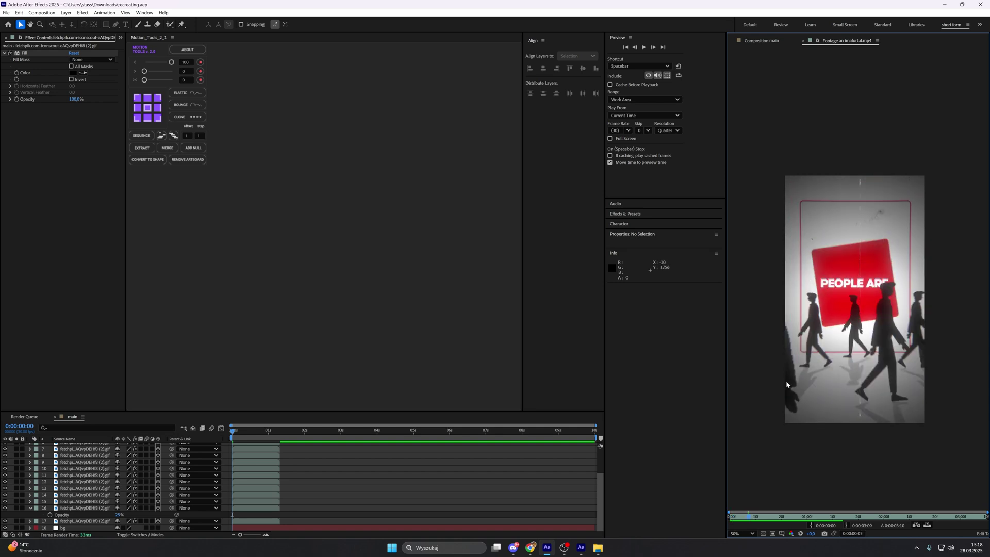
click(763, 40)
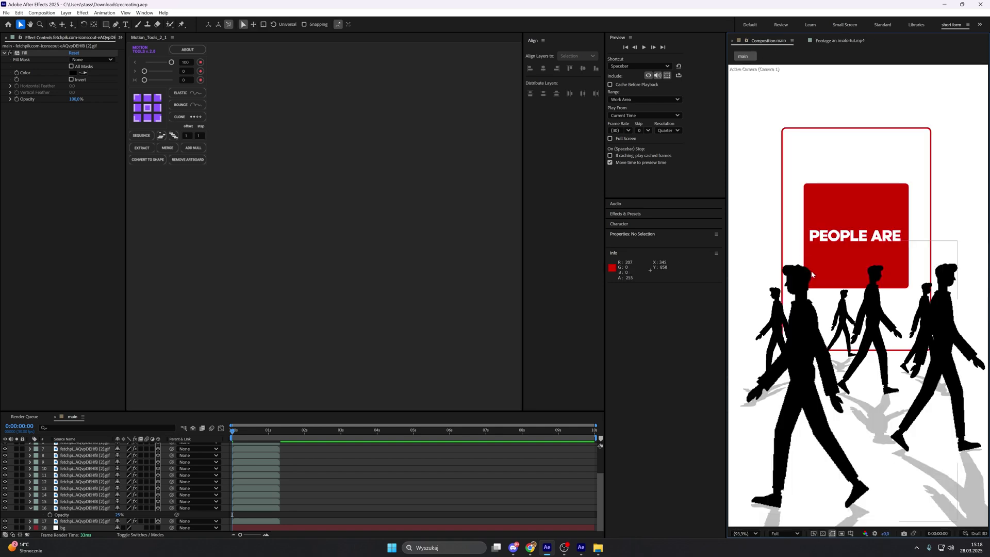
Add Position keyframes to Null 1 at the start of the timeline and at 0:00:00:29
scroll(100, 459, up, 3)
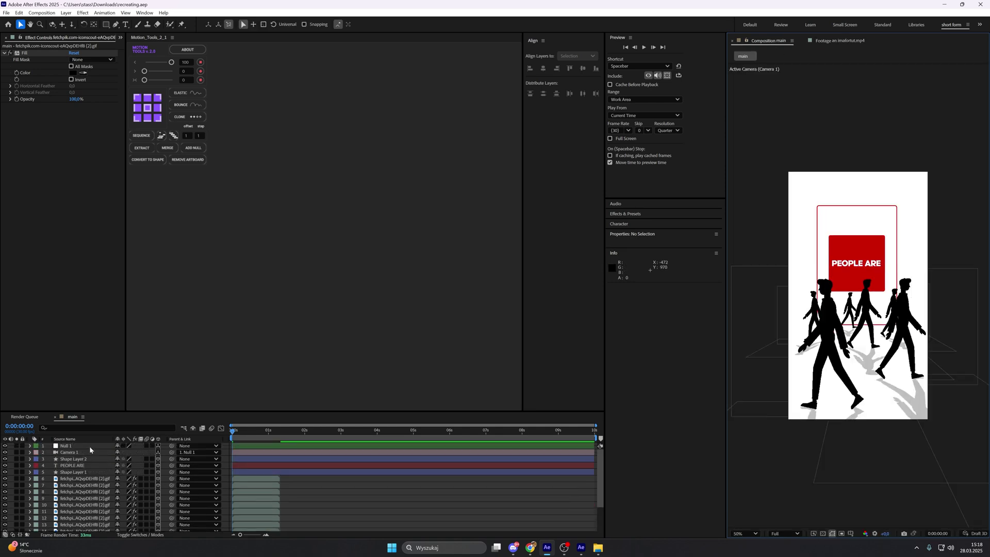
click(92, 445)
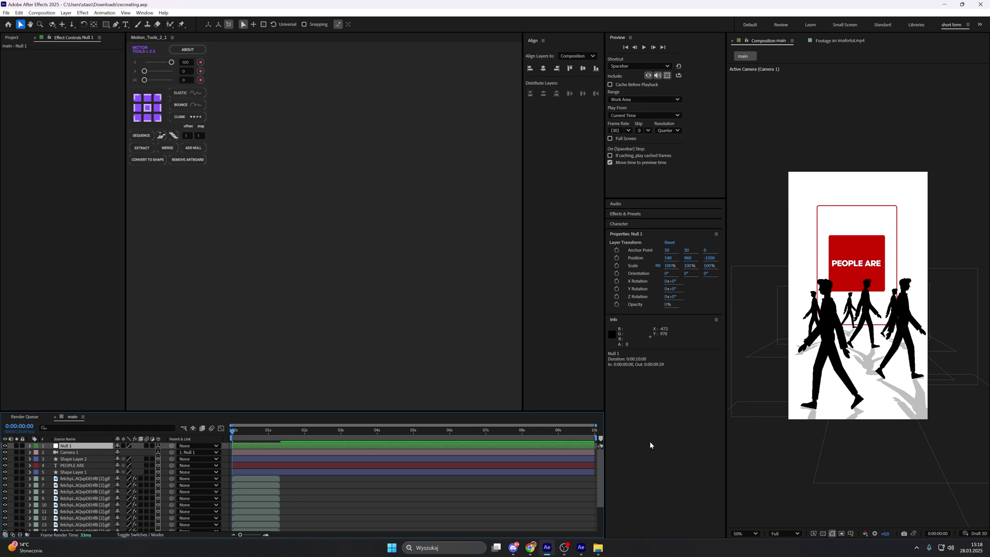
key(p)
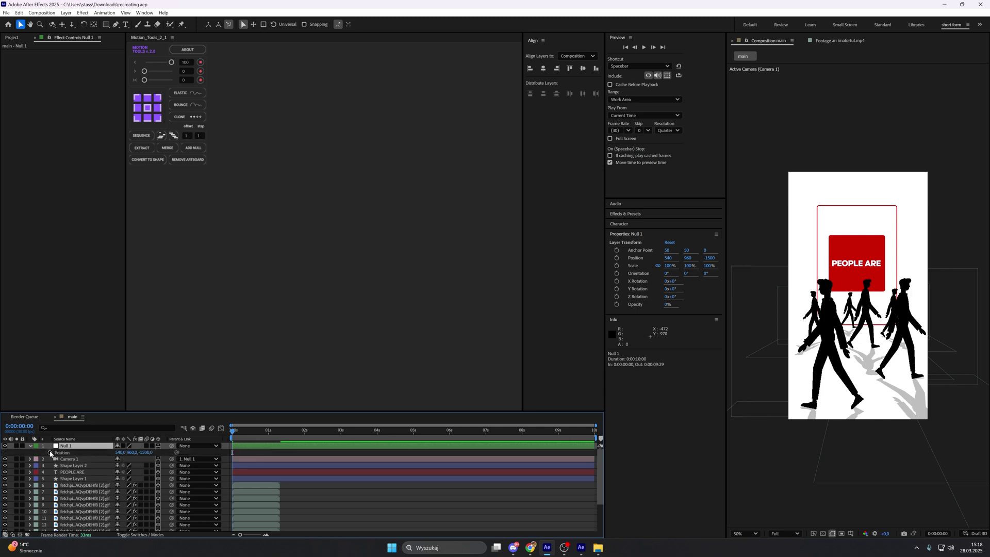
click(50, 452)
click(268, 429)
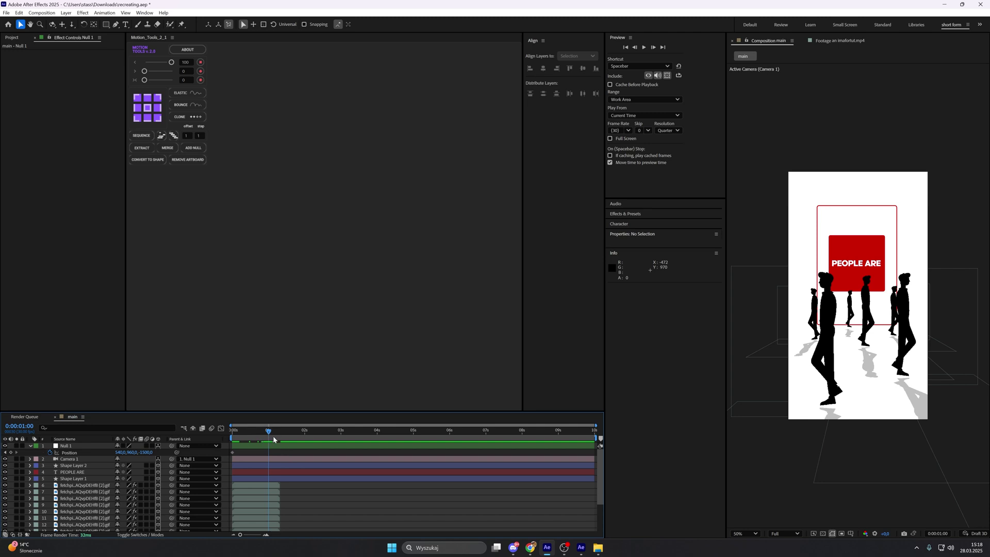
click(268, 435)
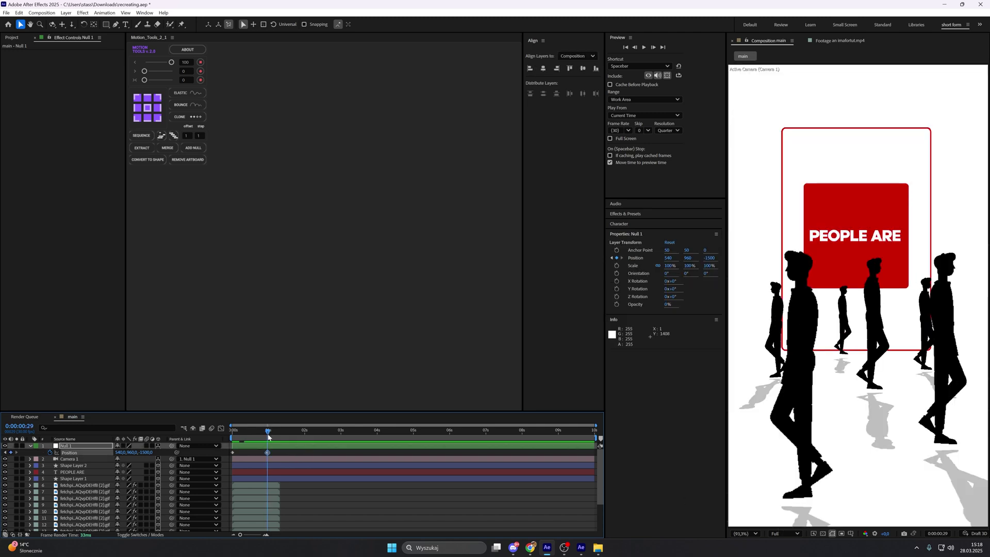
Set Null 1's Z position to -404 on the first Position keyframe
drag(268, 436, 231, 438)
click(239, 455)
drag(147, 452, 152, 447)
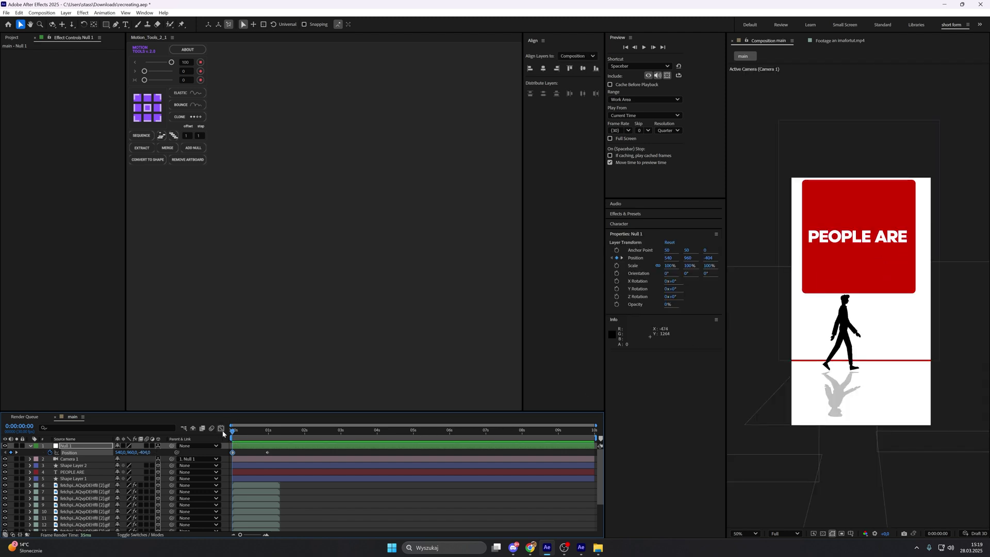
Shape Null 1's Position speed curve into a fast start with a long ease-out, and preview the camera move
click(221, 428)
drag(265, 450, 250, 513)
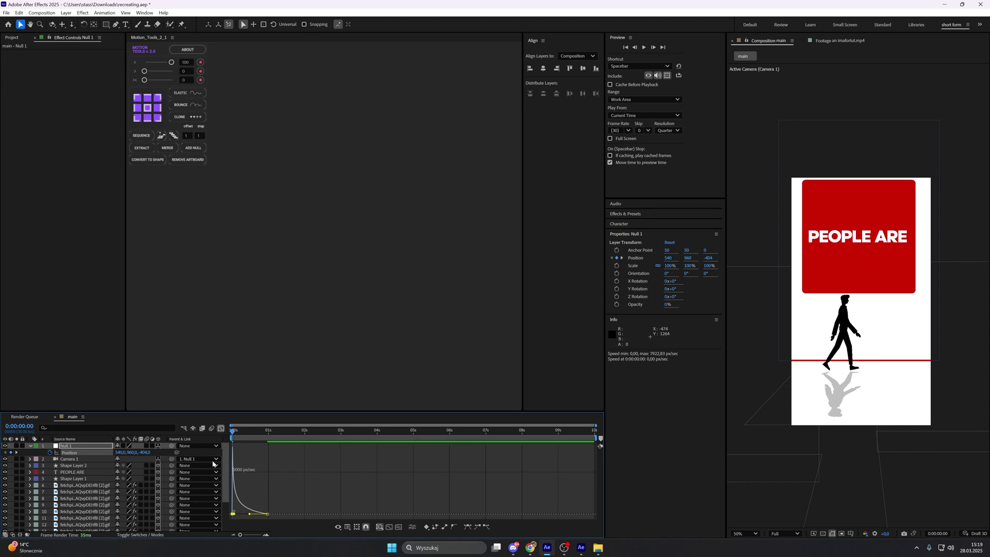
click(221, 428)
drag(240, 433, 267, 434)
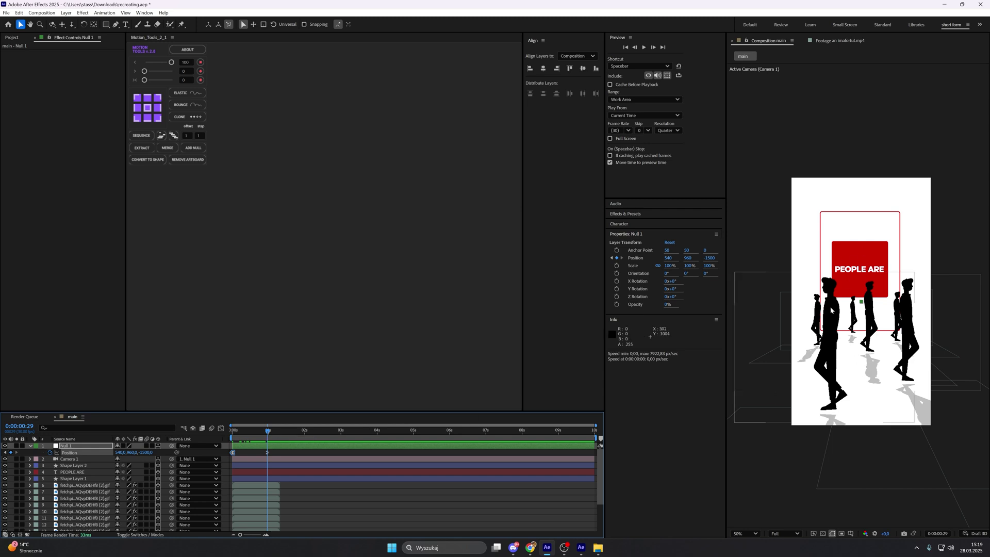
Parent both shape layers, the PEOPLE ARE text and all walking figure layers to a new null
key(ctrl+a)
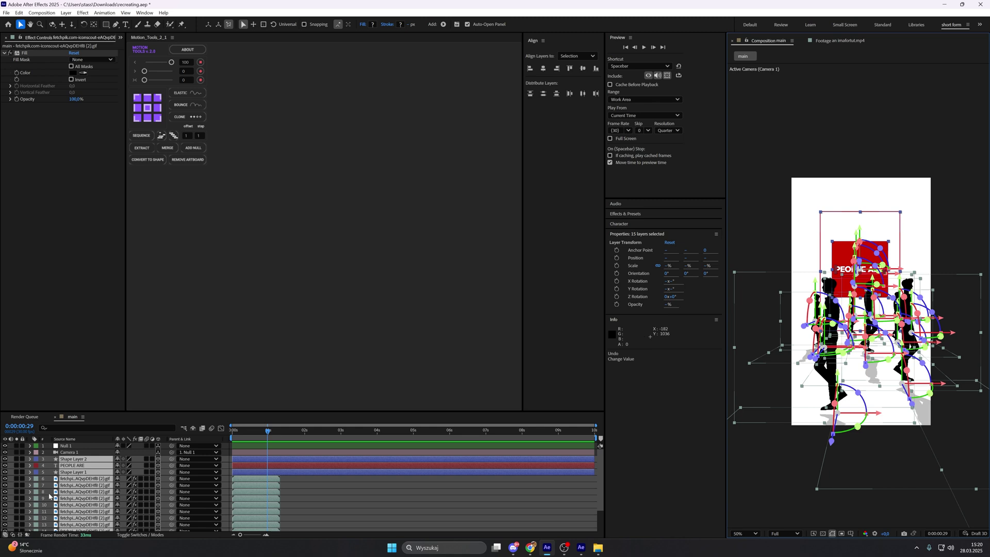
scroll(144, 469, down, 2)
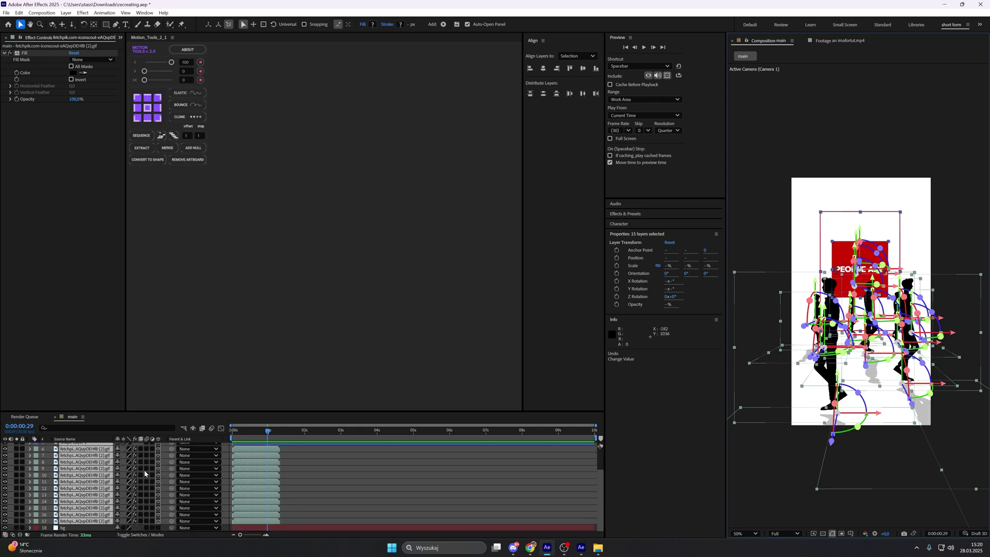
click(200, 152)
Move the new null downward to lower the whole scene, preview the movement, and keep Null 2 selected
key(p)
drag(133, 465, 187, 465)
drag(235, 432, 274, 435)
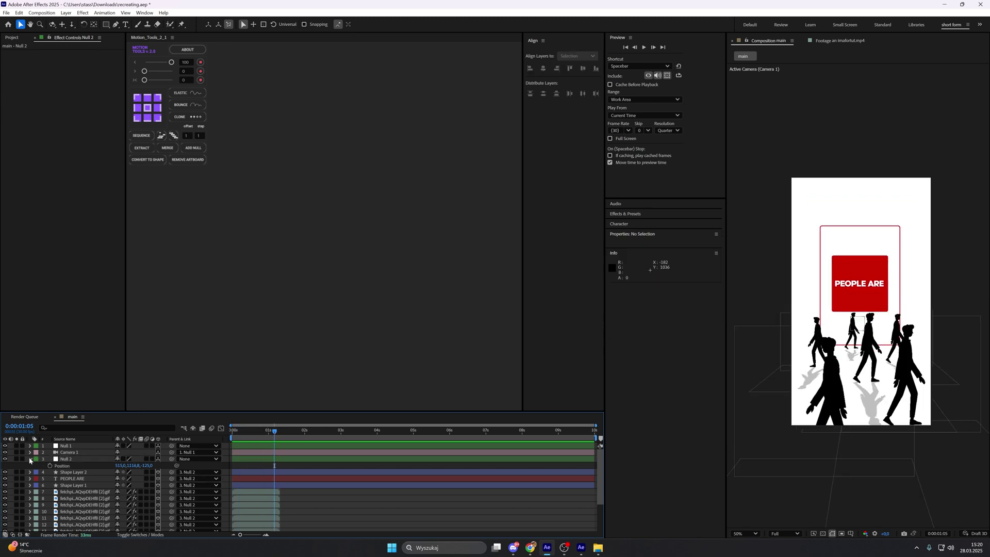
click(31, 458)
click(65, 459)
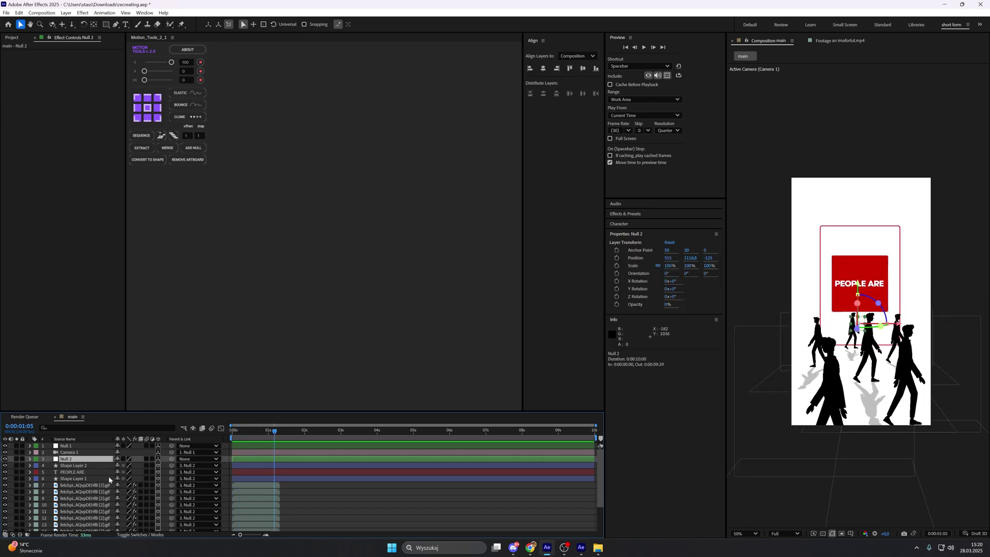
Delete Null 2 and move all walking figure layers slightly upward
key(Delete)
scroll(137, 455, down, 3)
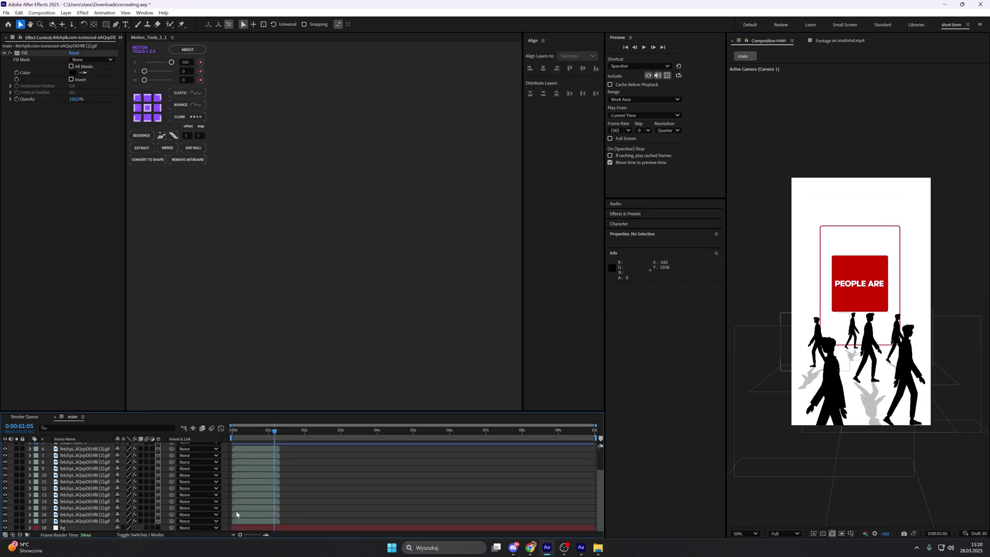
drag(225, 519, 222, 448)
scroll(137, 485, up, 3)
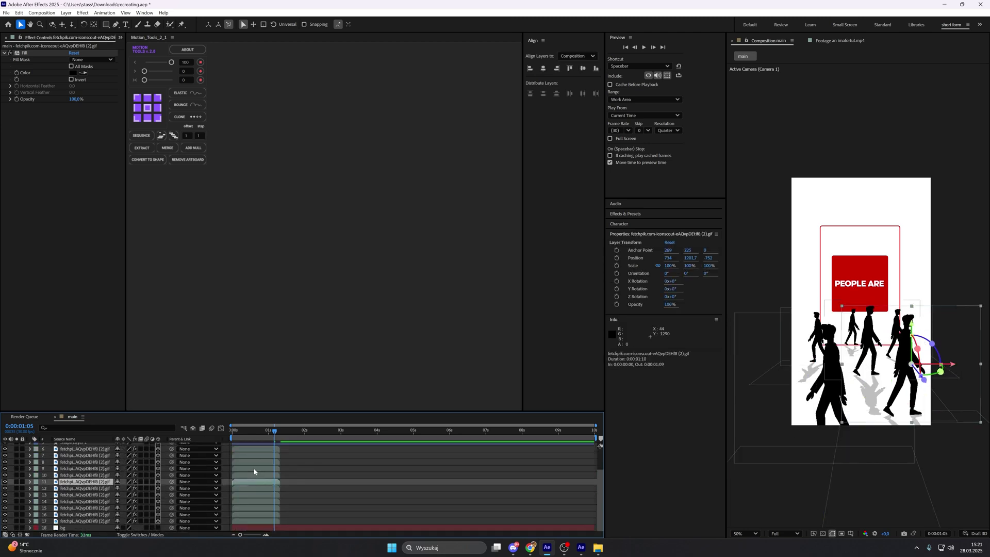
Raise the large walking figure in the left foreground together with its shadow so its feet fit inside the frame
click(253, 468)
click(257, 456)
click(264, 449)
click(263, 455)
drag(224, 456, 226, 450)
drag(804, 410, 805, 390)
click(509, 506)
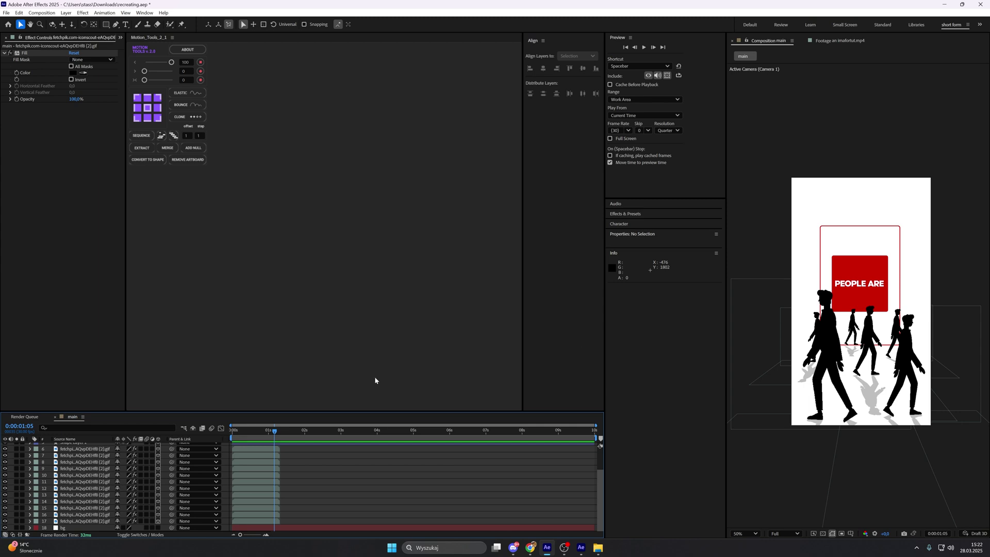
Add Z Rotation keyframes to the red square's Shape Layer 1 at 0:00:00:00 and 0:00:01:01
key(Home)
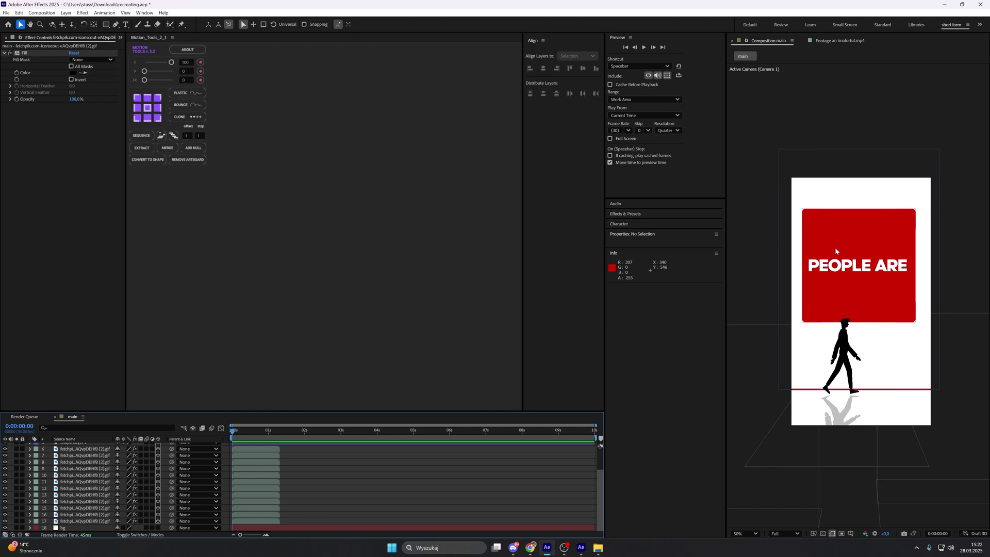
scroll(87, 484, up, 3)
click(83, 459)
click(83, 471)
click(88, 460)
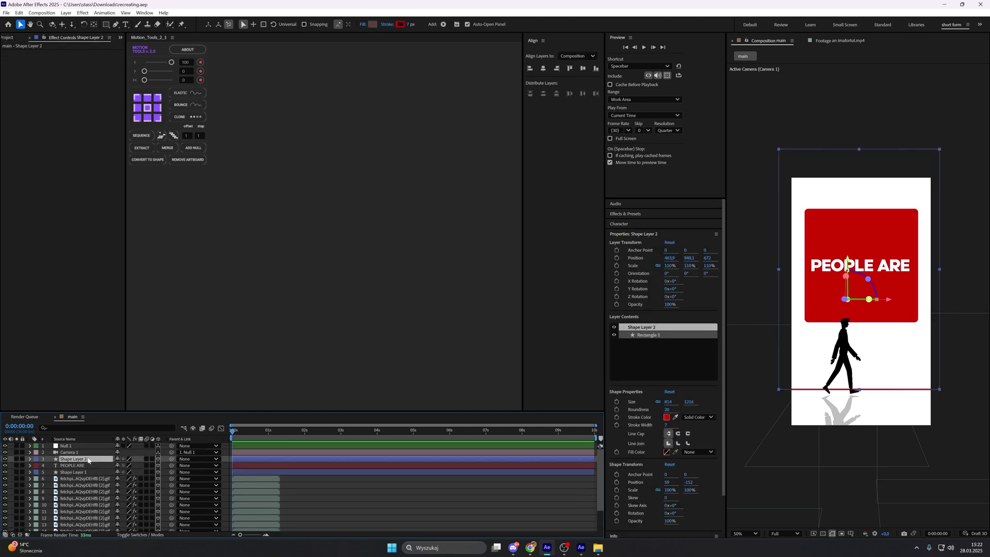
click(88, 471)
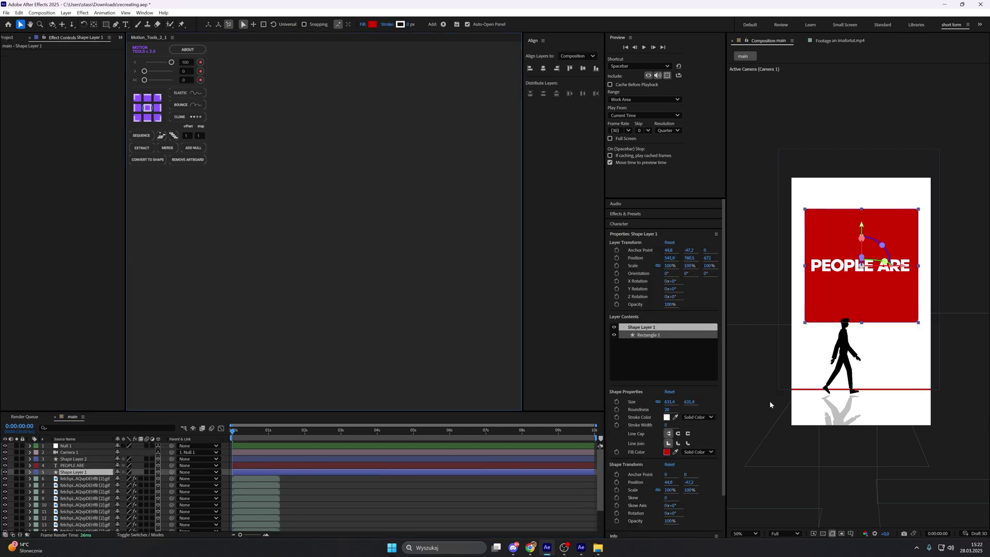
key(r)
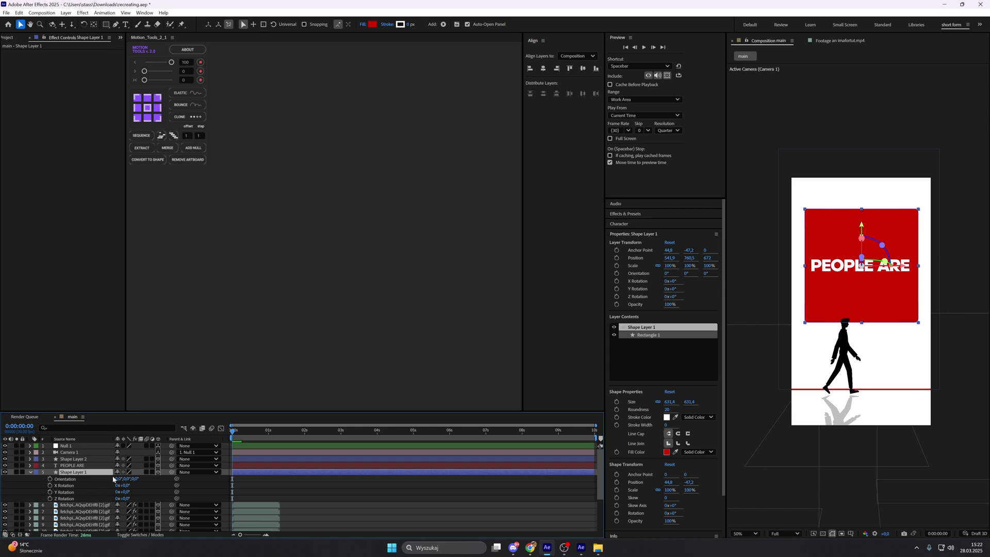
click(50, 499)
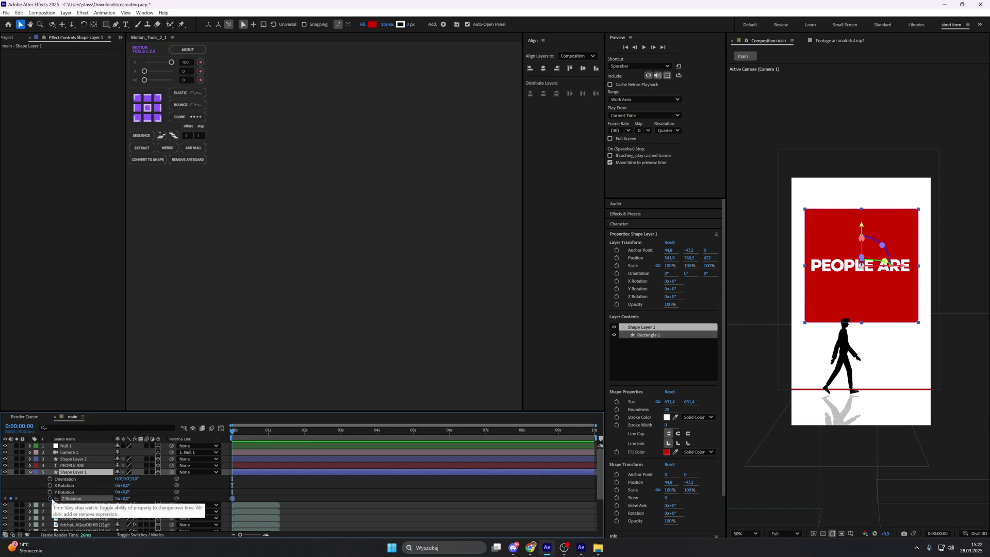
click(268, 435)
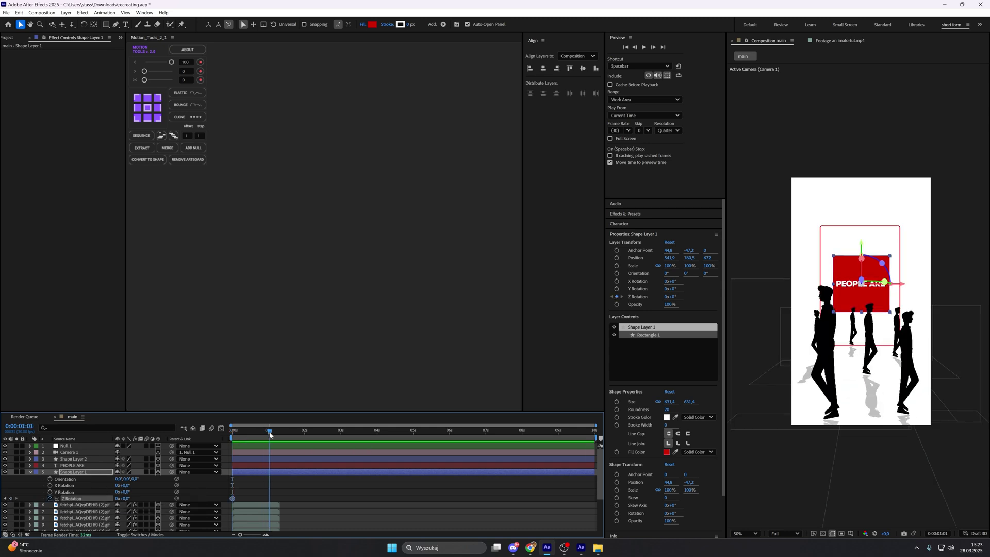
click(10, 499)
key(F2)
key(Home)
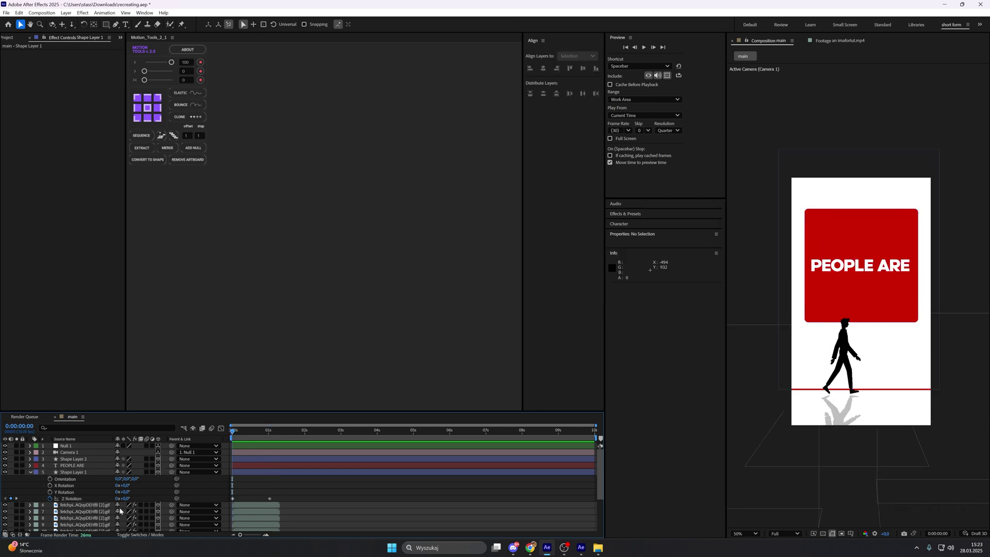
Set the red square's first Z Rotation keyframe to -32° and shape its rotation curve into a fast start with a long ease-out
click(126, 499)
text(-32)
key(Return)
click(221, 429)
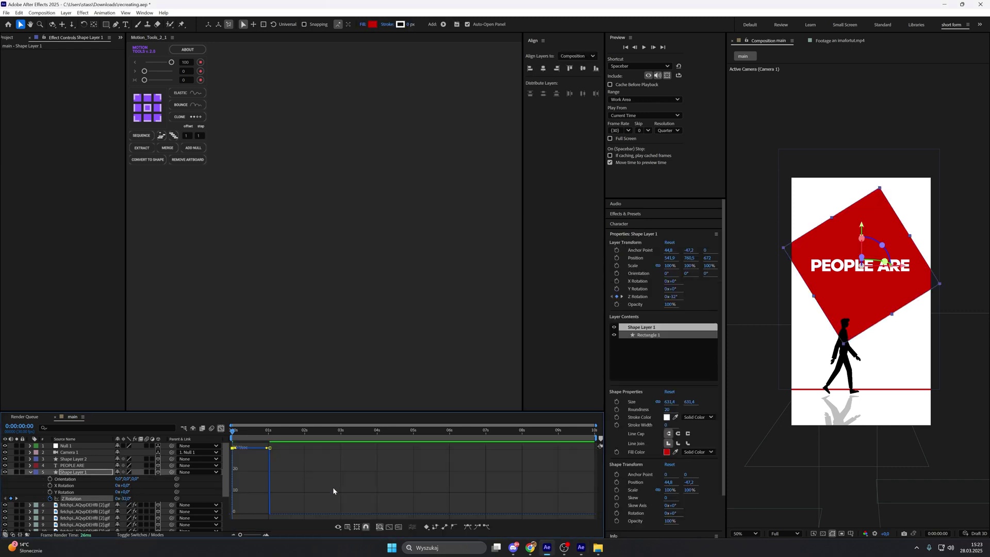
click(348, 527)
click(367, 440)
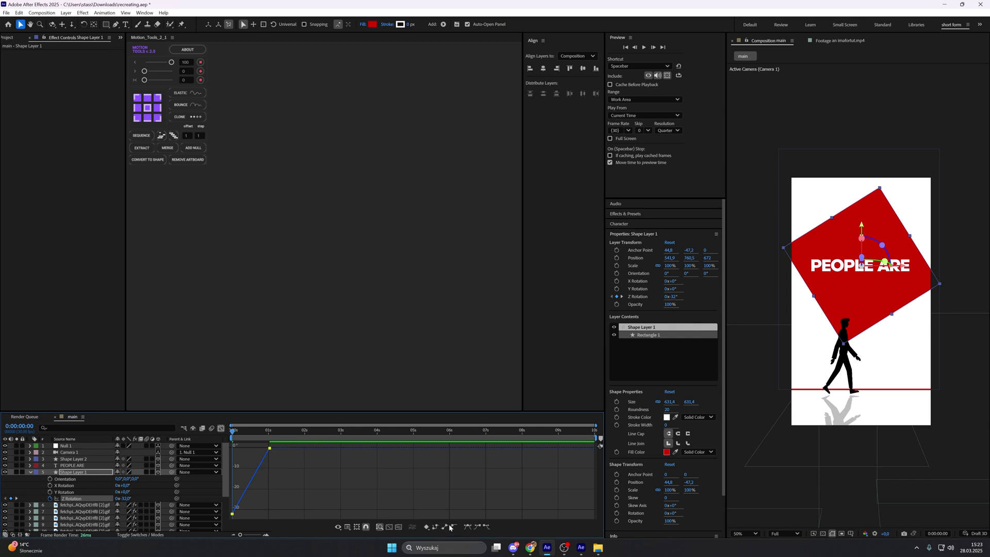
click(221, 428)
click(266, 495)
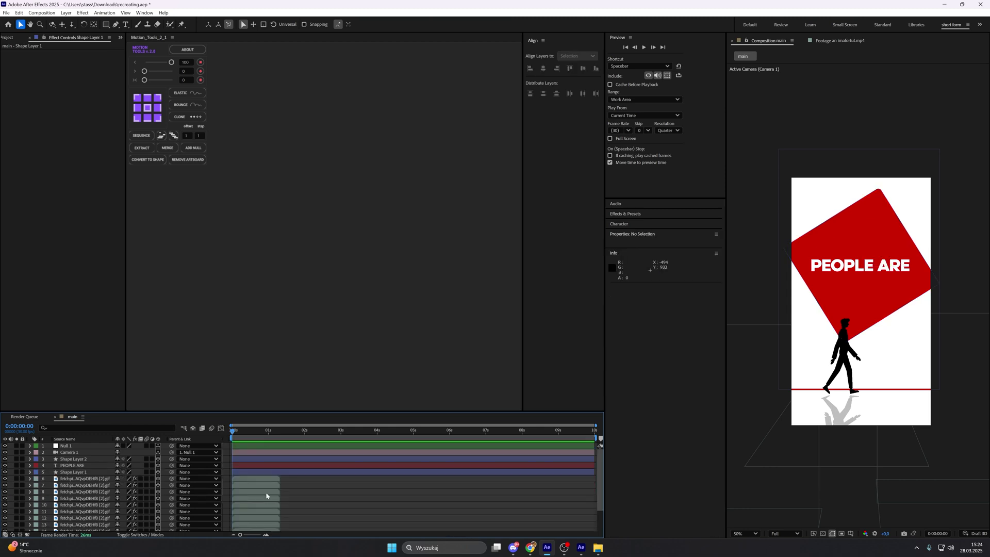
Add a composition marker at 0:00:00:20 and create a new null as the parent of Null 1
double_click(267, 535)
drag(235, 434, 328, 449)
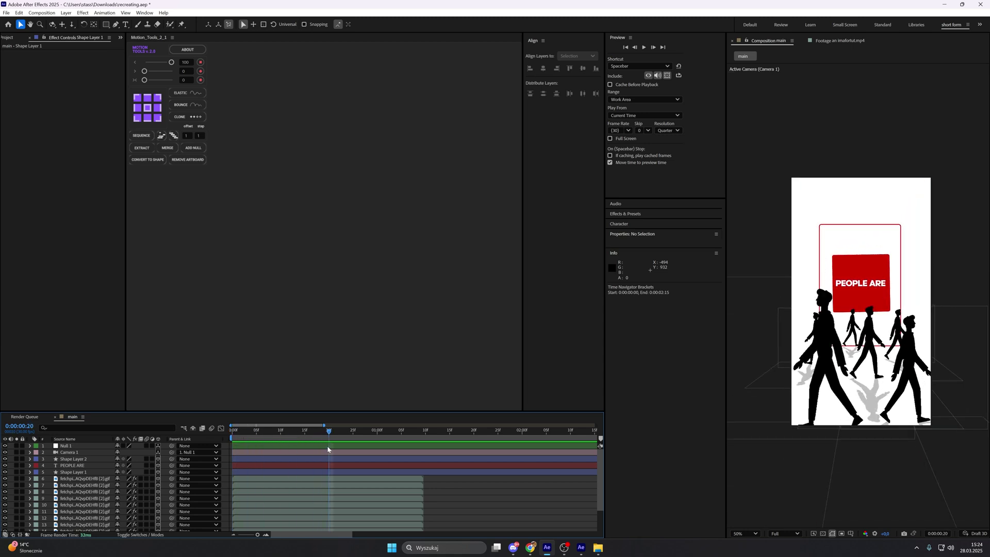
click(328, 447)
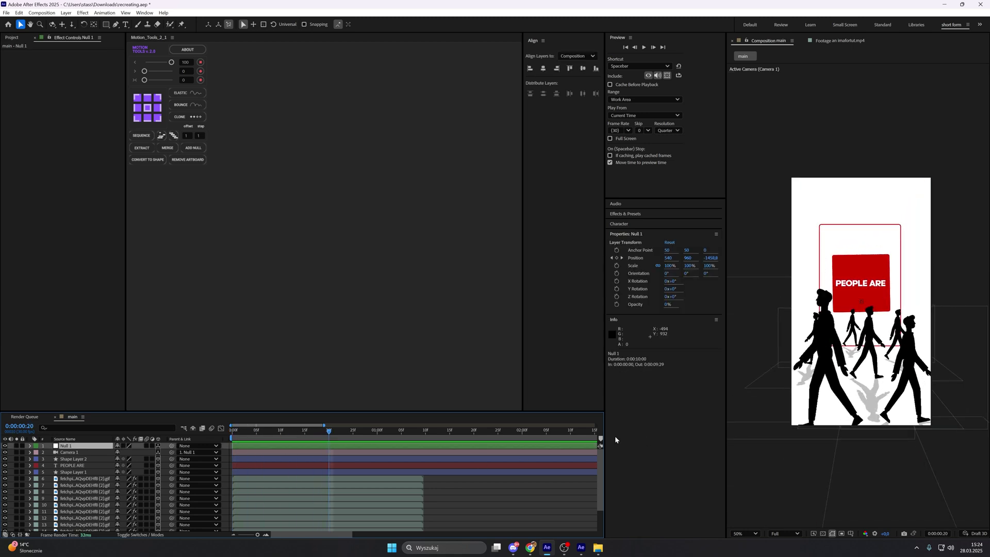
click(601, 439)
click(195, 149)
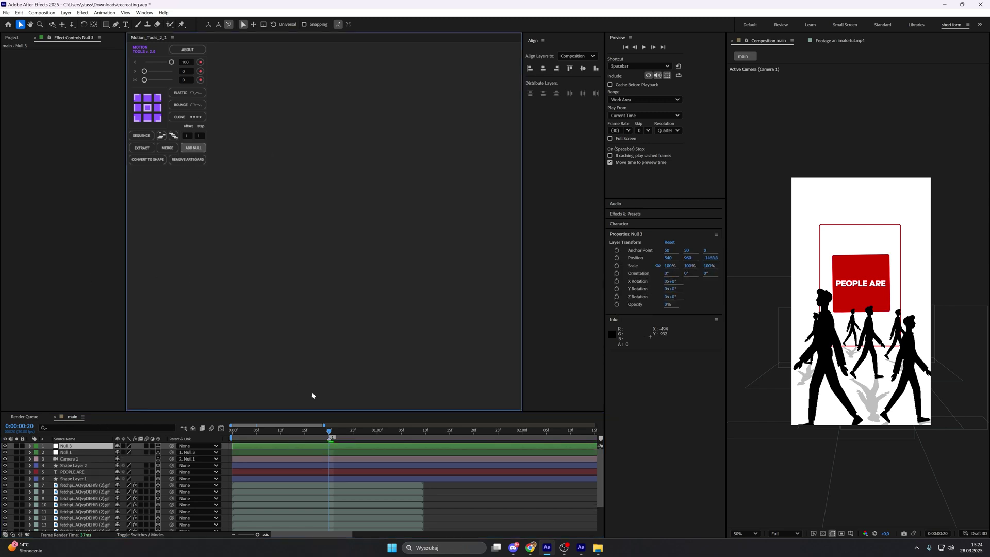
Add Position keyframes to Null 3 at 0:00:00:10 and 0:00:01:11
key(alt+shift+p)
click(304, 432)
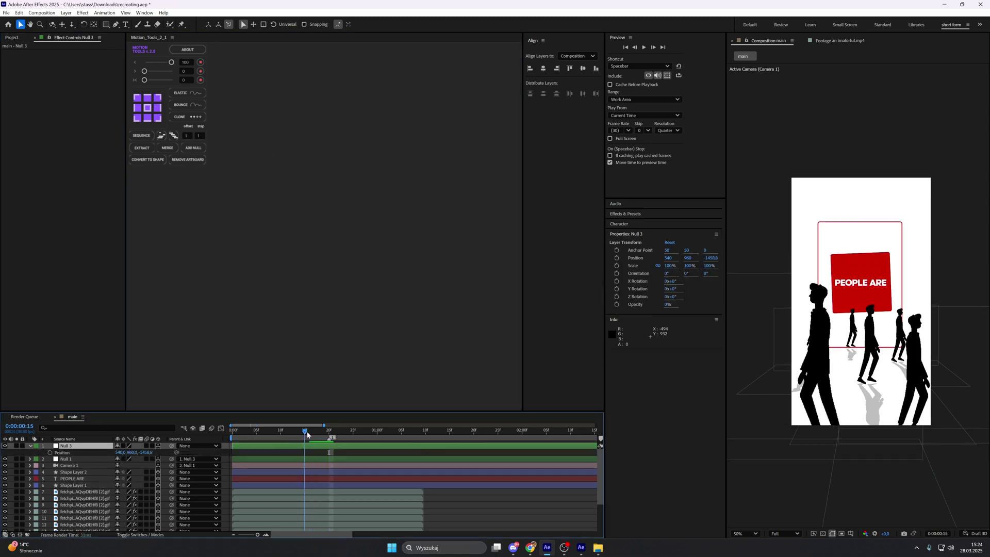
drag(304, 434, 280, 442)
key(alt+shift+p)
drag(305, 437, 425, 450)
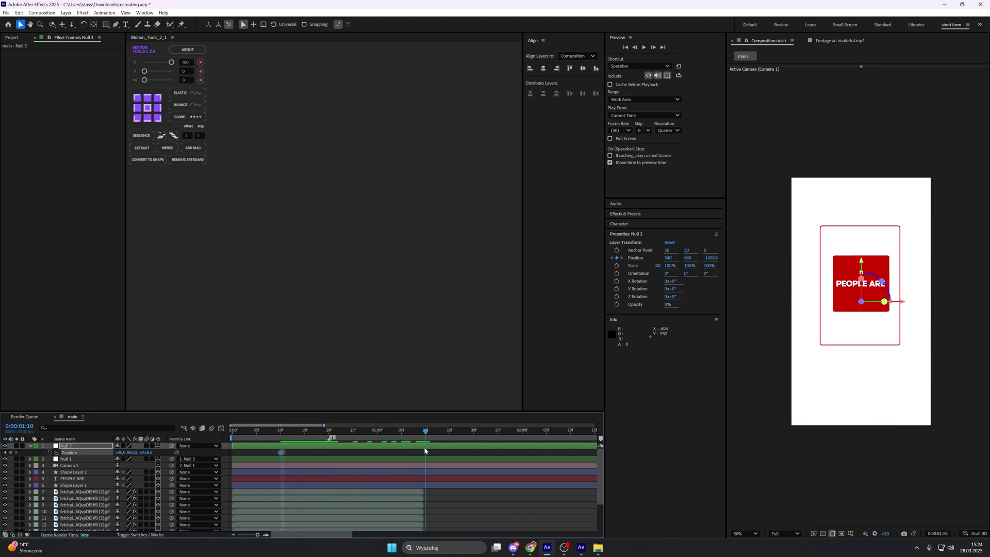
key(Page_Down)
click(11, 452)
Duplicate all 12 walking figure and shadow layers and shift the copies to start at 0:00:01:10, continuing the walk cycle
scroll(430, 449, down, 3)
drag(429, 436, 411, 436)
drag(235, 446, 309, 522)
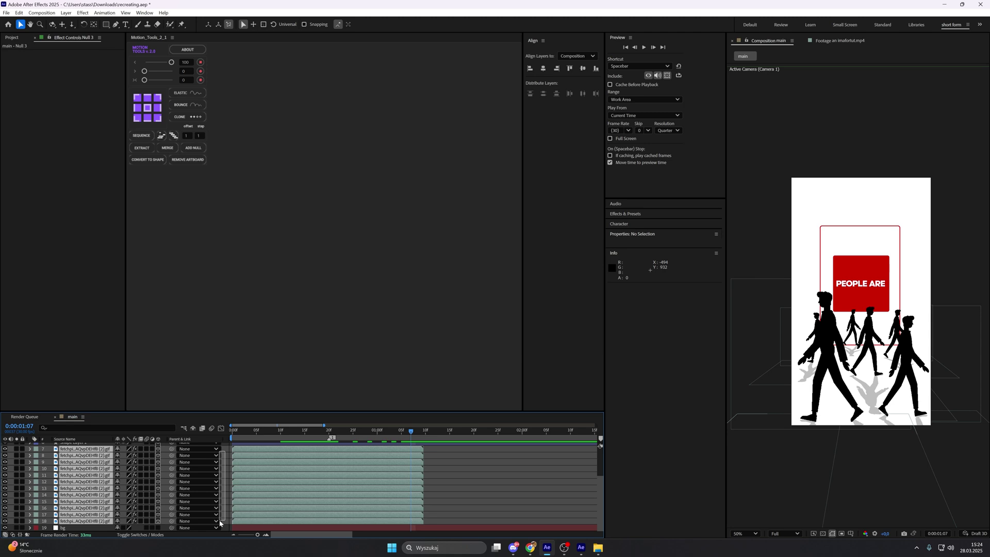
key(ctrl+c)
key(ctrl+v)
drag(243, 466, 435, 466)
key(ctrl+z)
drag(283, 461, 478, 462)
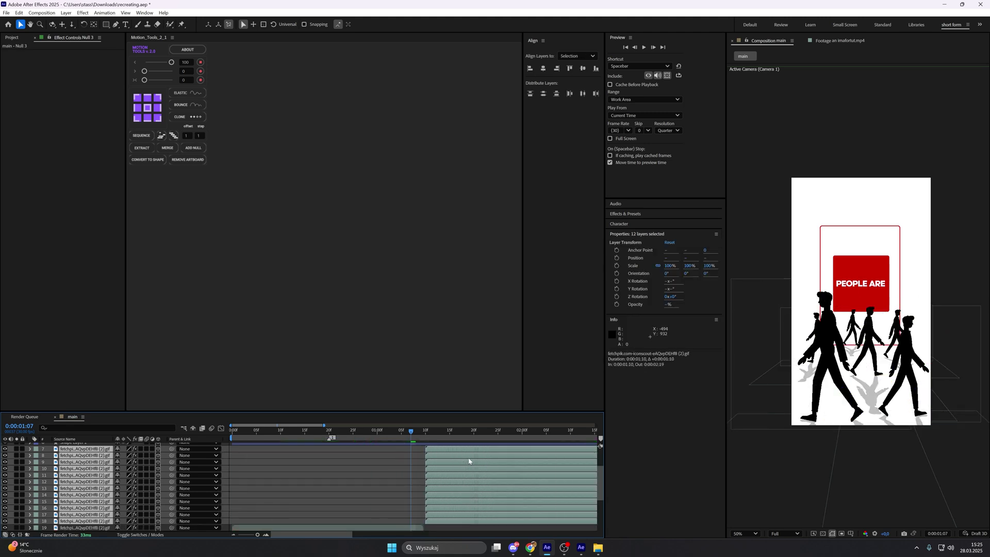
scroll(433, 473, down, 2)
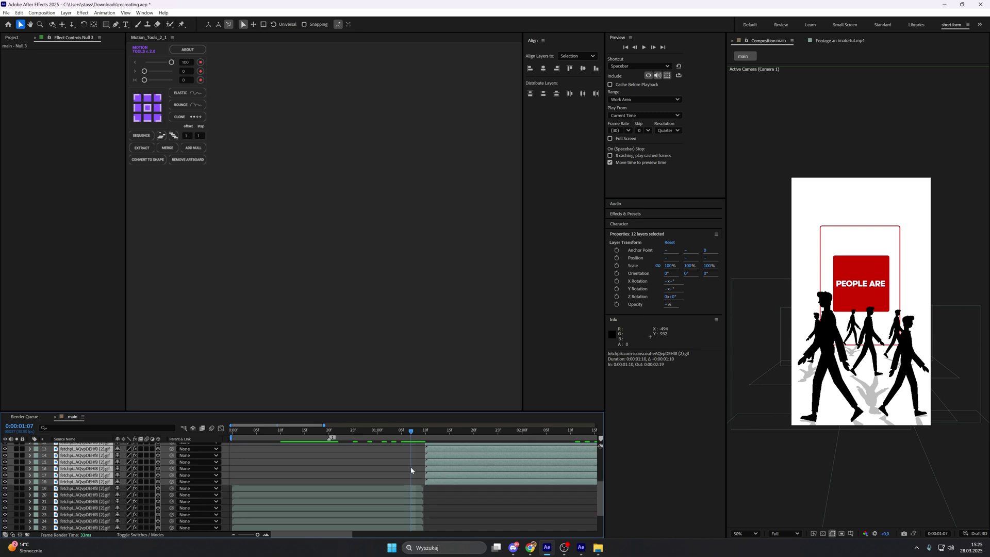
scroll(413, 469, down, 1)
drag(410, 432, 416, 433)
drag(388, 433, 431, 434)
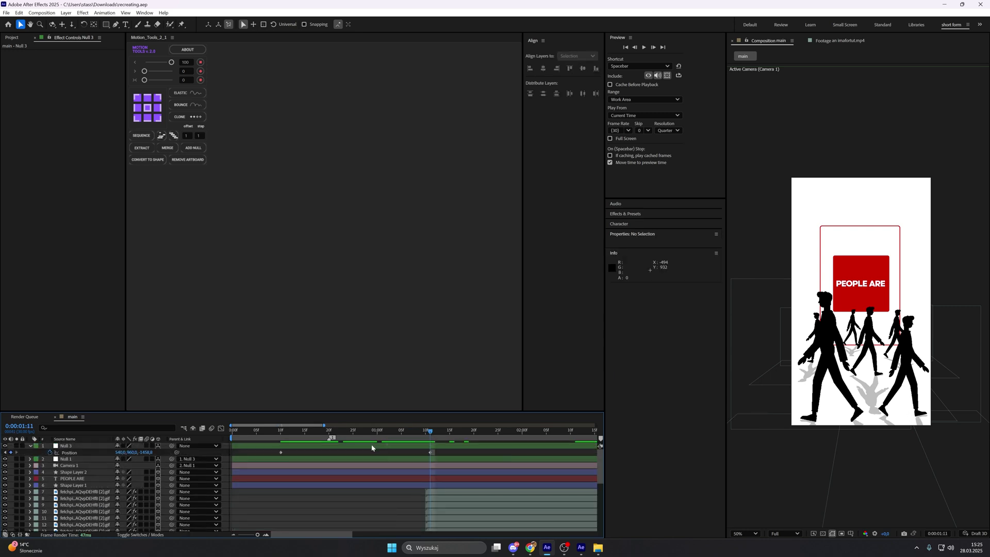
Push Null 3 forward in Z on its 0:00:01:11 Position keyframe and shape the speed curve to peak at 0:00:00:20
click(431, 453)
drag(150, 453, 329, 431)
key(shift+F3)
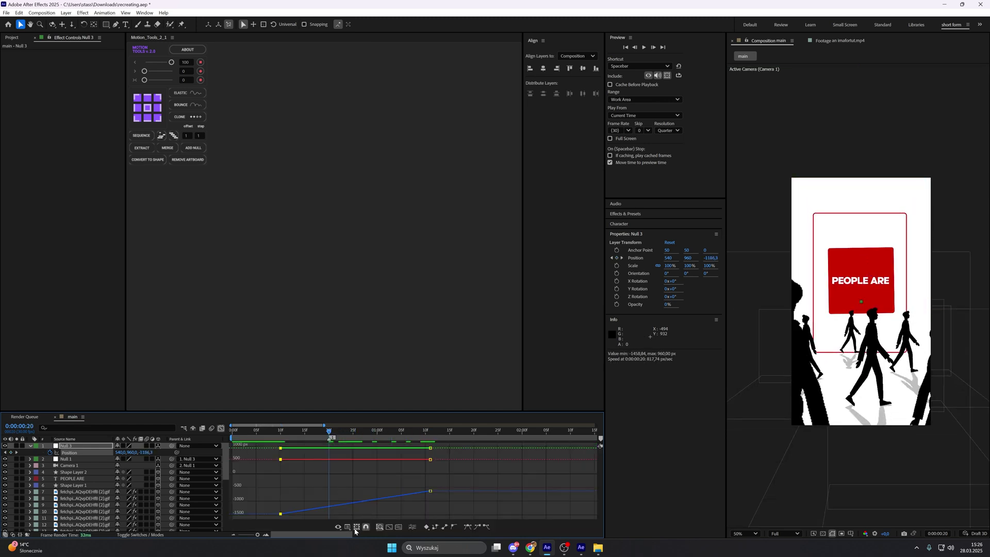
click(347, 527)
click(375, 449)
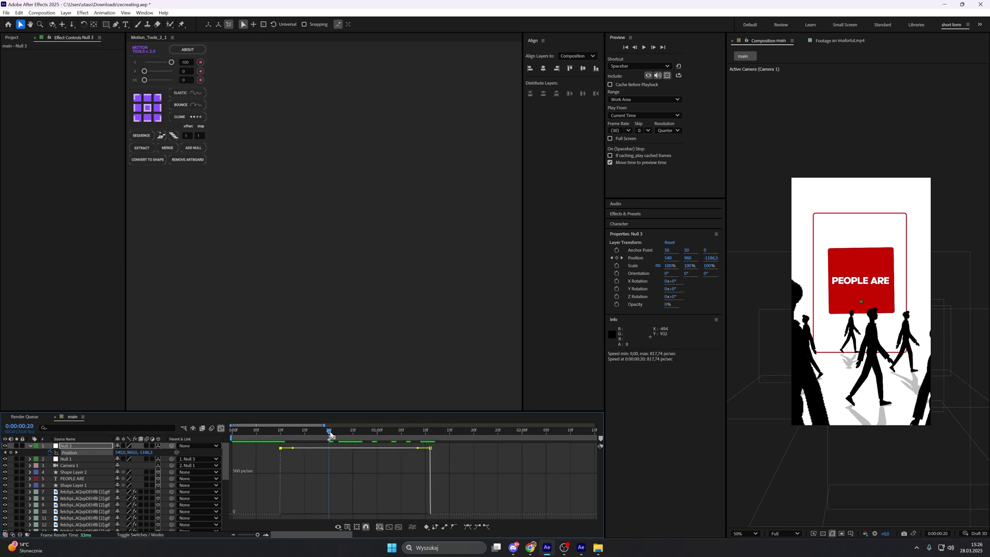
drag(424, 451, 369, 513)
drag(293, 491, 323, 514)
drag(360, 514, 356, 514)
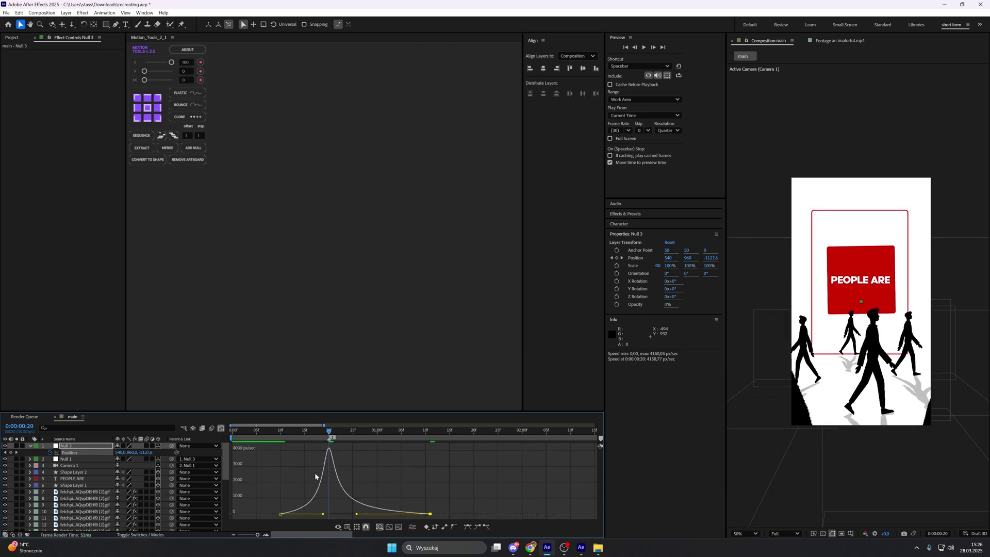
mouse_move(323, 514)
mouse_down()
mouse_move(363, 514)
mouse_move(319, 514)
mouse_up()
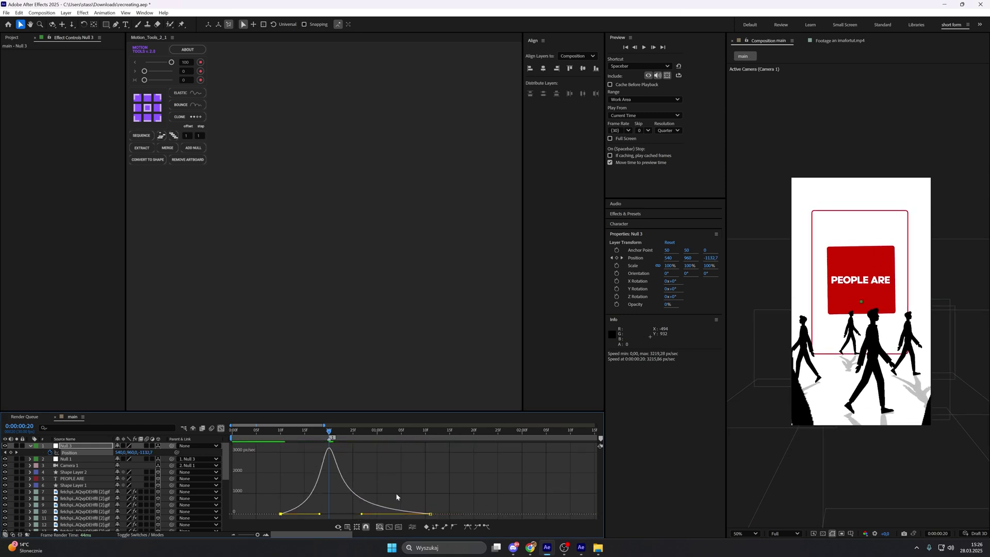
Preview the camera move and compare it with the reference footage up to 0:00:00:20
key(space)
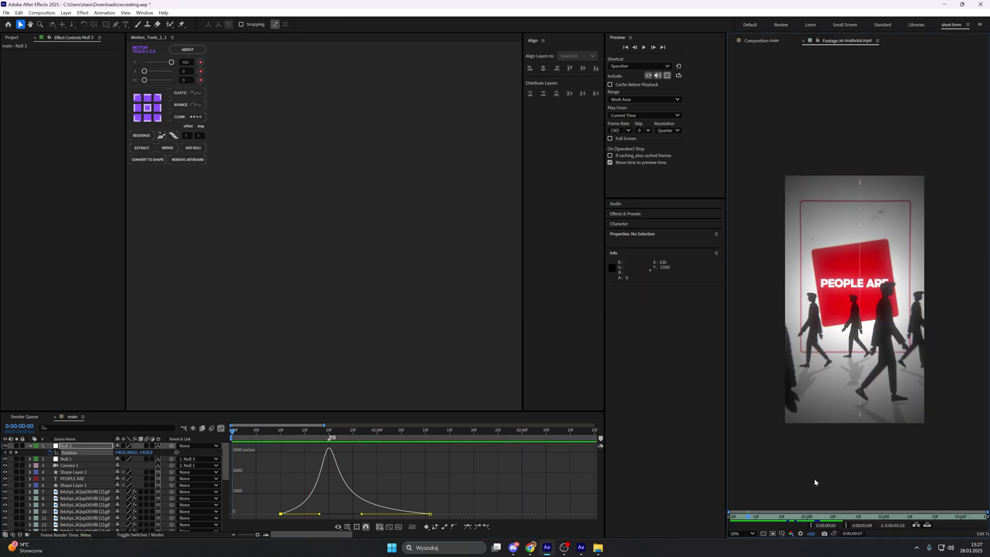
drag(750, 517, 781, 519)
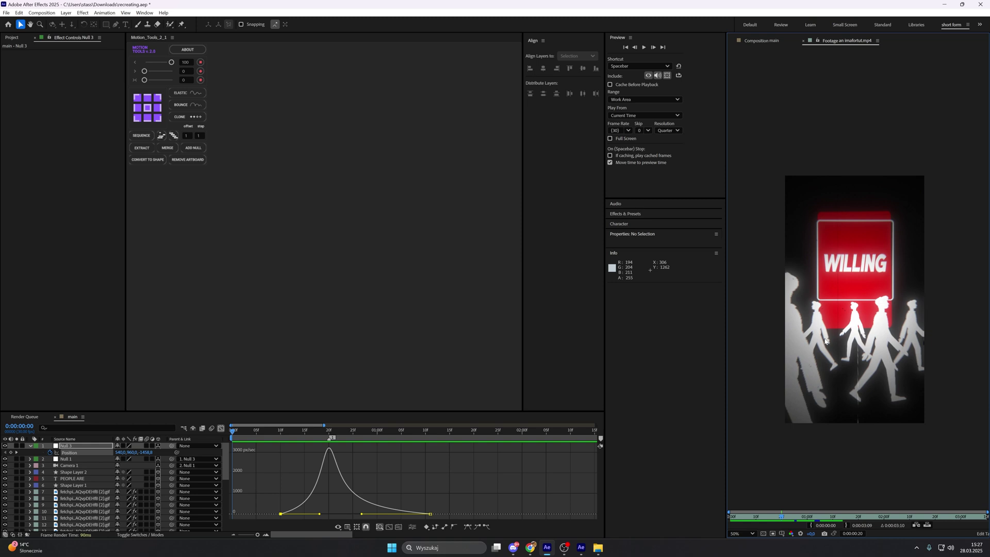
click(767, 44)
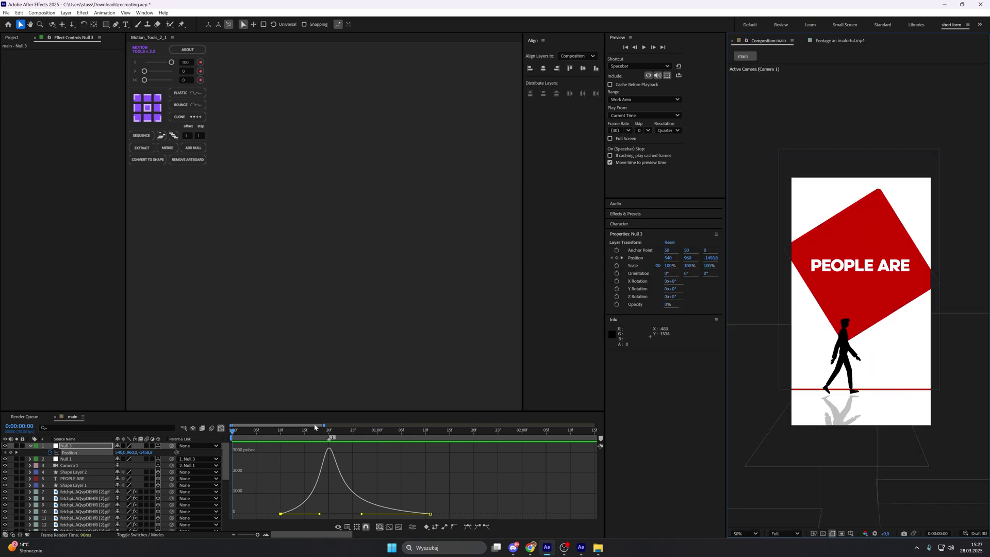
Apply a Fill effect to the bg layer and enable keyframing of its Color at 0:00:00:20
drag(232, 431, 329, 452)
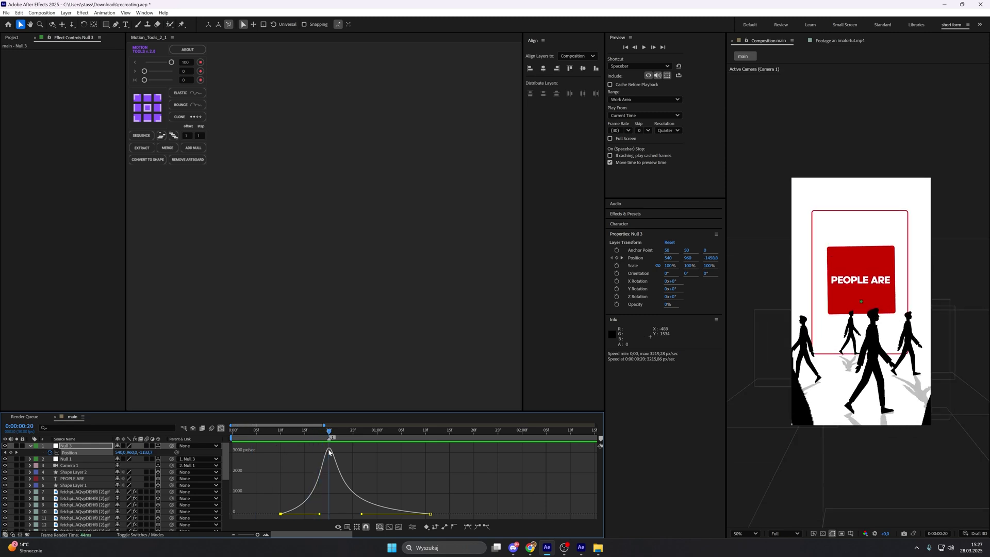
click(221, 428)
scroll(338, 474, down, 5)
click(345, 526)
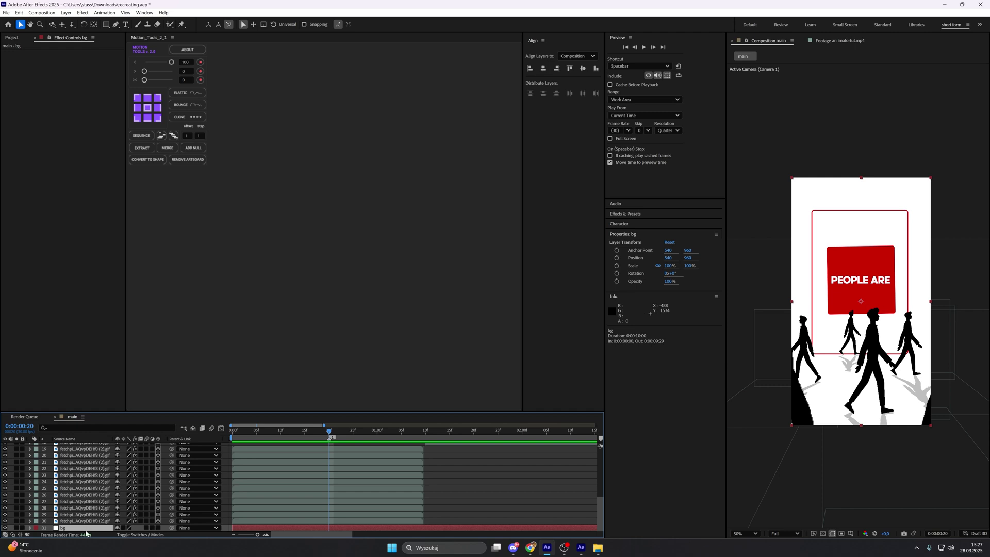
key(ctrl+space)
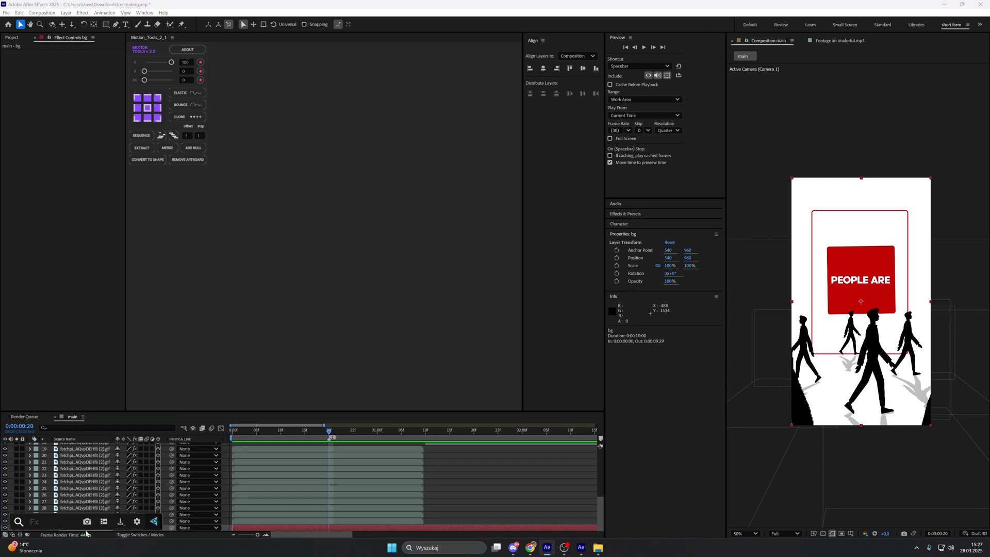
text(fill)
click(80, 513)
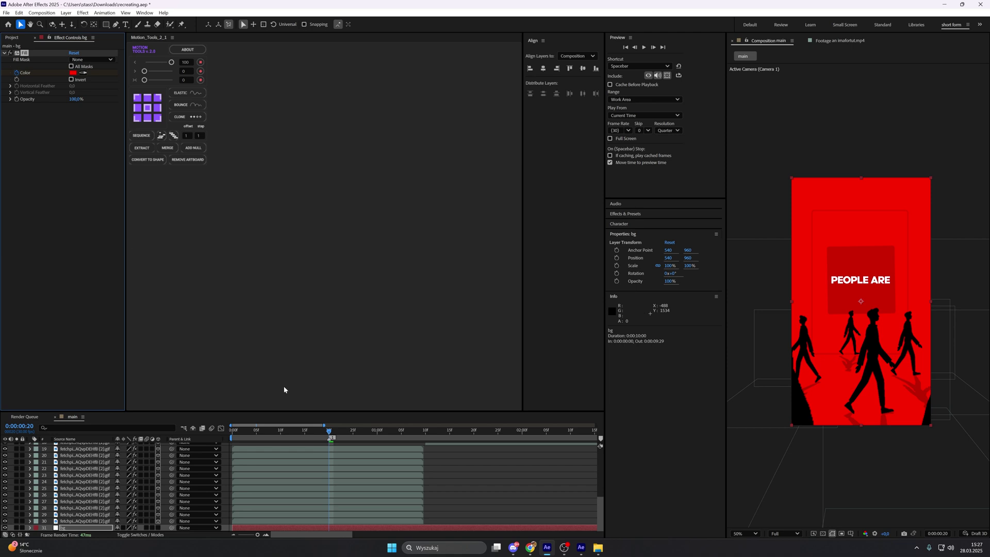
Keyframe the bg layer's Fill Color at 0:00:00:19 and 0:00:00:20, setting the 0:00:00:19 keyframe to white
key(u)
drag(330, 521, 325, 522)
click(349, 521)
drag(330, 431, 334, 432)
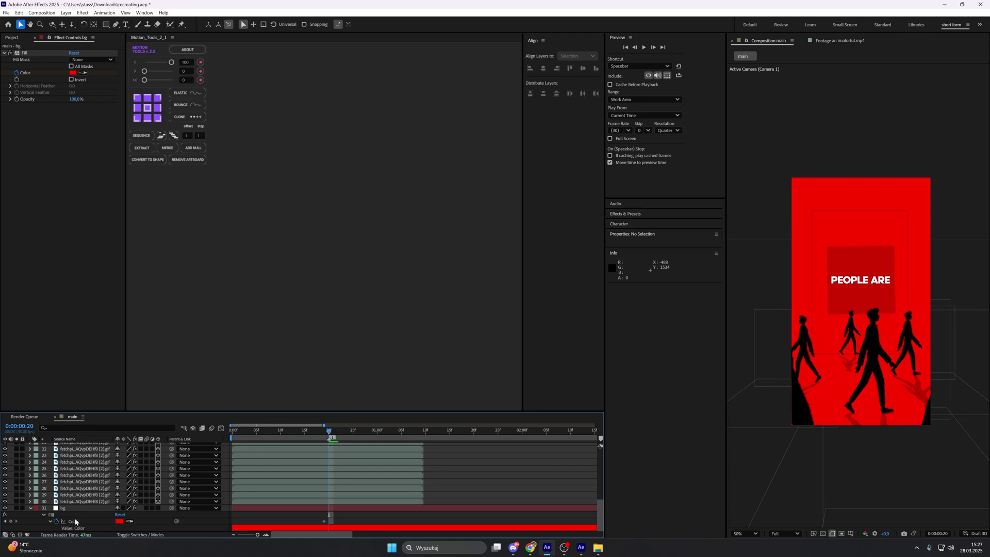
click(11, 522)
click(6, 521)
click(118, 522)
drag(443, 284, 362, 183)
click(572, 227)
key(Page_Down)
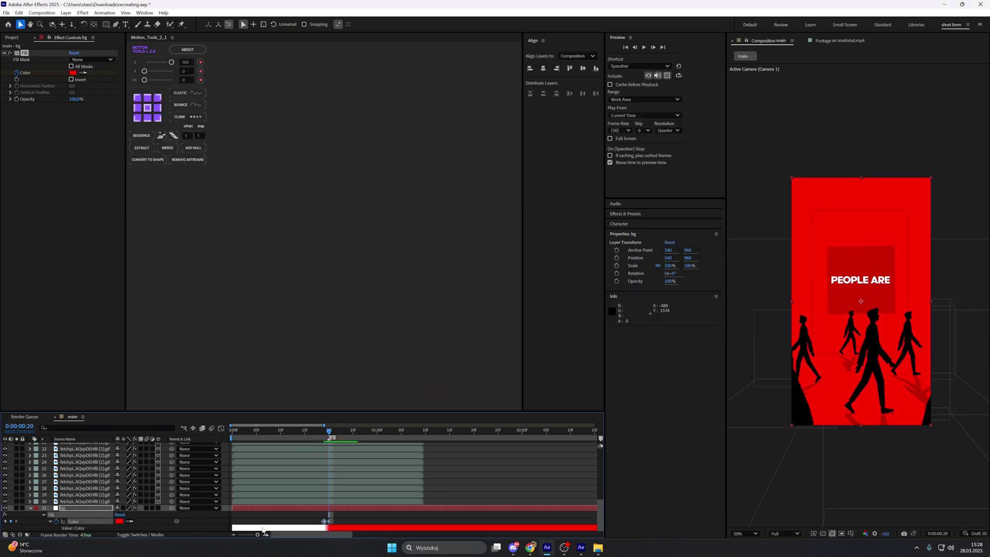
Set the bg layer's Fill Color keyframe at 0:00:00:20 to black (000000)
click(120, 522)
drag(480, 308, 577, 355)
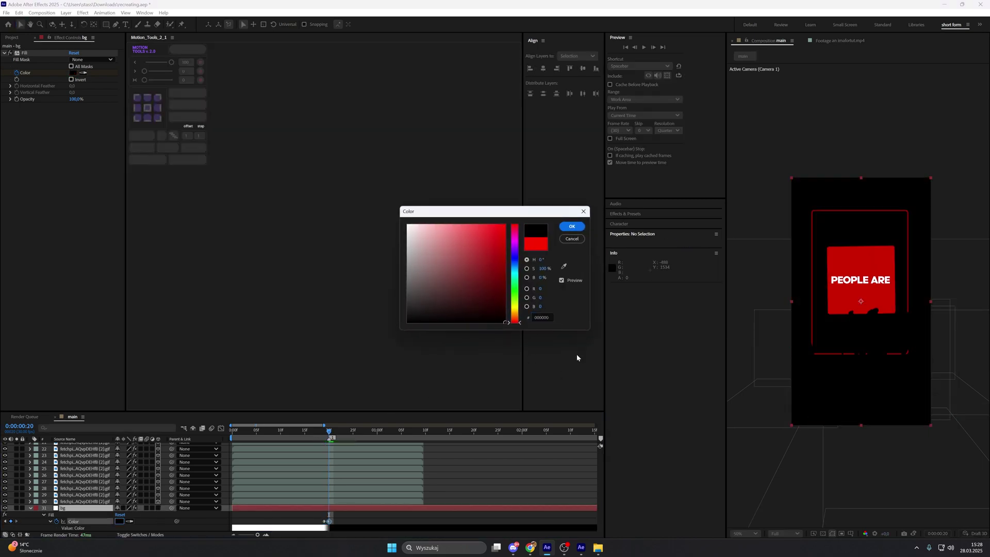
click(572, 227)
click(28, 508)
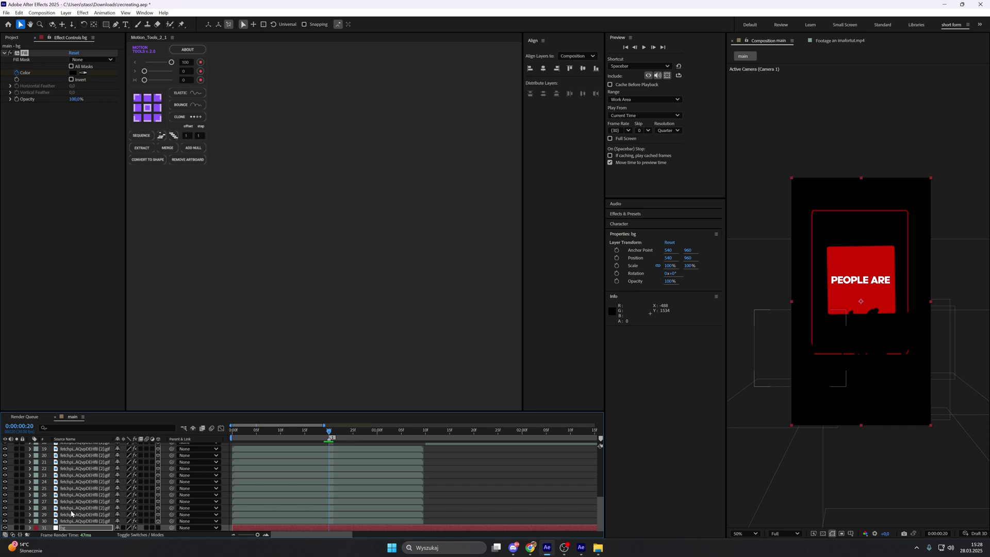
click(444, 512)
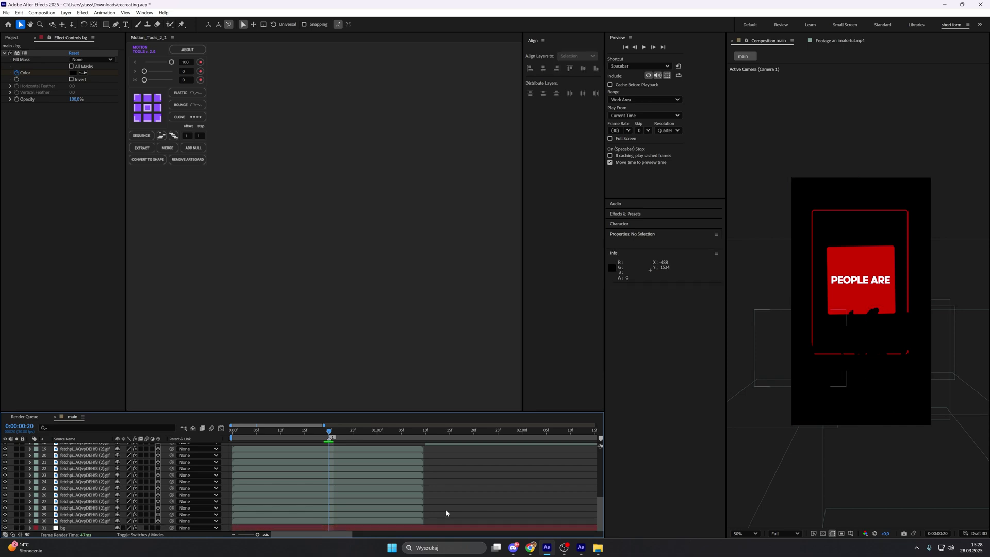
scroll(442, 512, down, 1)
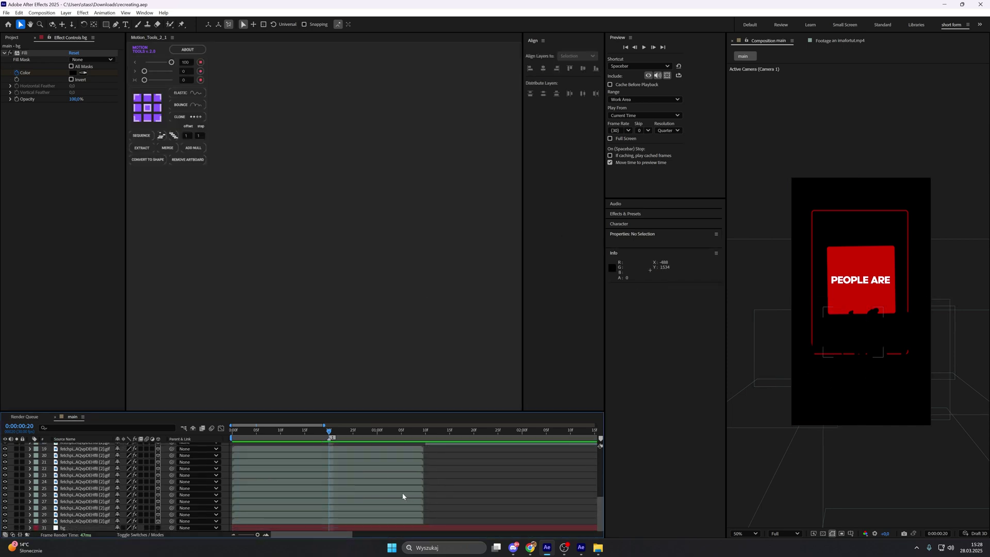
Check the reference footage around 0:00:00:20 for the look of the figures and their shadows
click(838, 41)
click(776, 518)
mouse_move(776, 518)
mouse_down()
mouse_move(764, 519)
mouse_move(792, 518)
mouse_move(782, 518)
mouse_up()
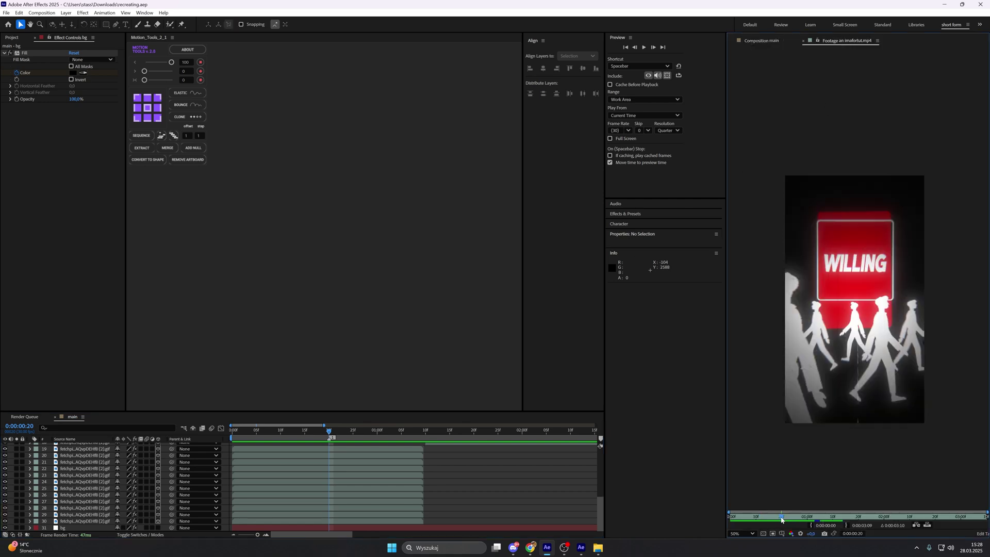
click(759, 40)
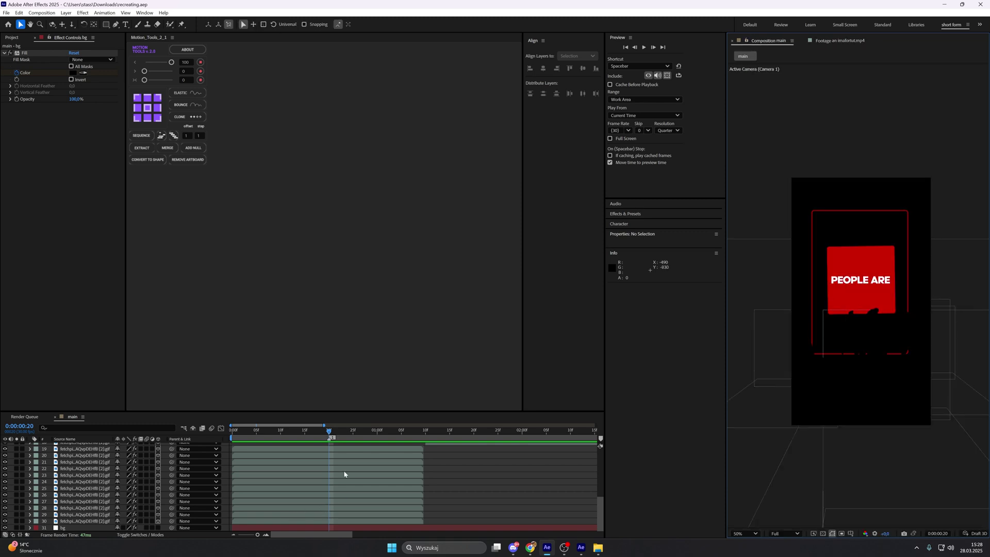
Trim the first group's figure shadow layers so that they end at 0:00:00:20
click(325, 431)
drag(326, 431, 327, 431)
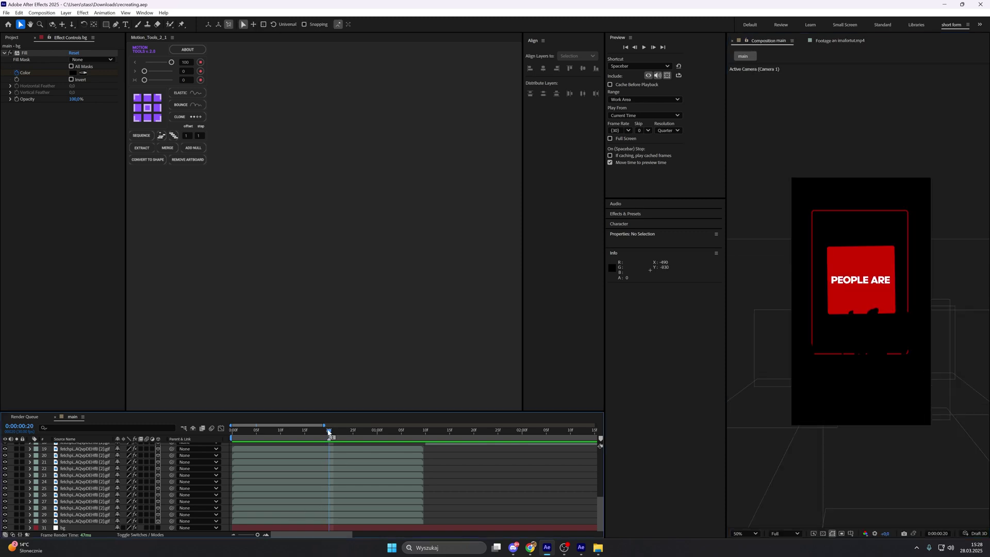
click(347, 518)
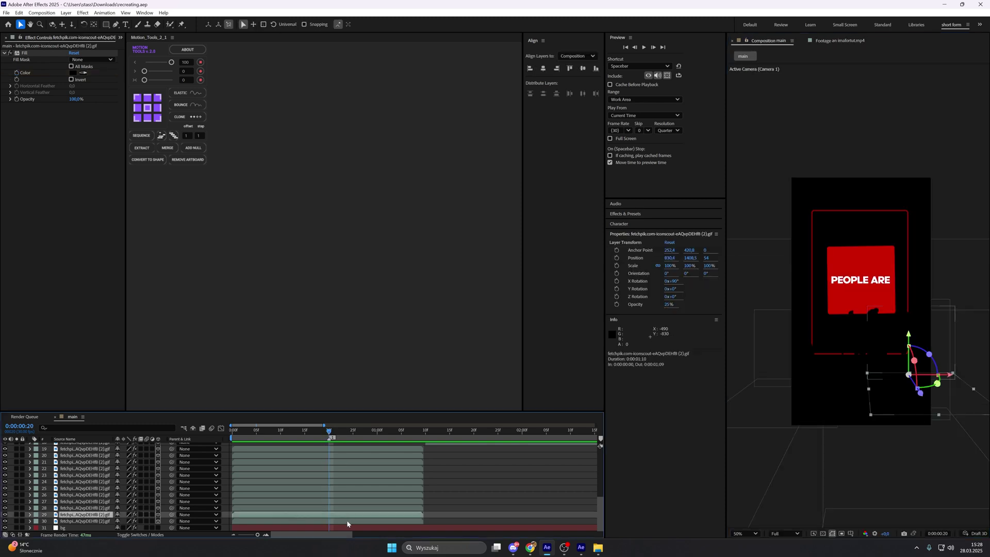
drag(423, 514, 330, 515)
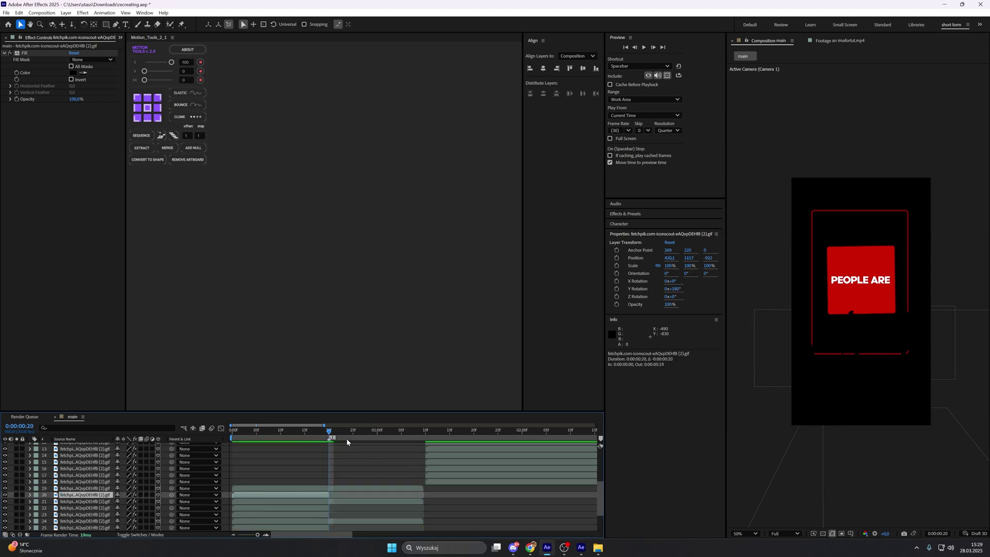
Compare the composition at 0:00:01:15 with the same stretch of the reference footage
drag(343, 438, 452, 438)
click(836, 40)
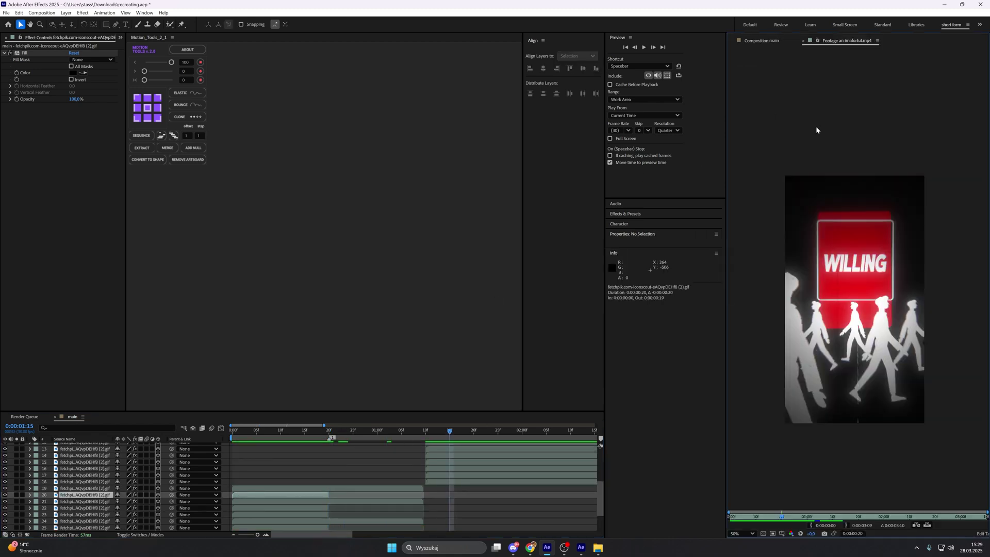
click(830, 517)
drag(829, 517, 777, 39)
click(762, 40)
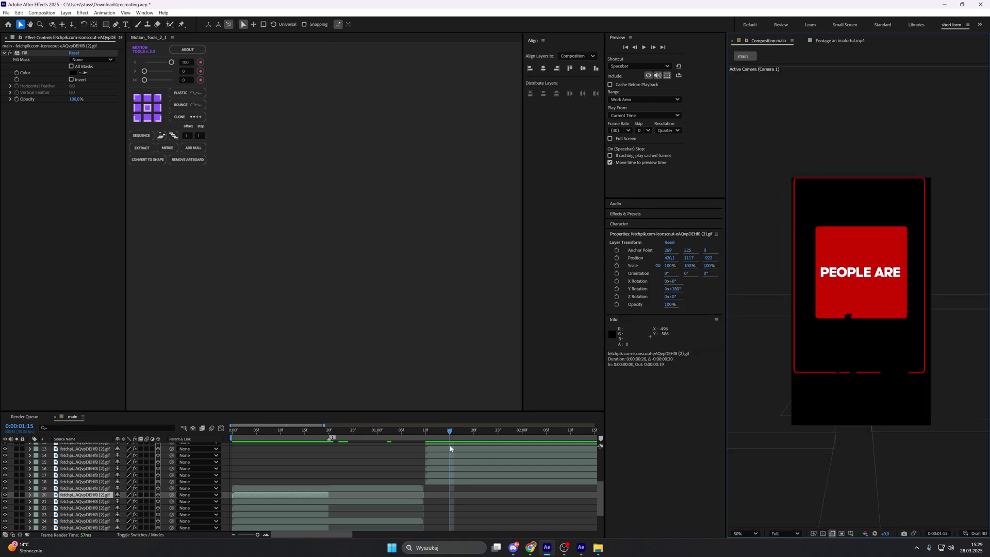
Delete the shadow layers from the second group of walking figures, which starts at 0:00:01:10
scroll(448, 488, up, 3)
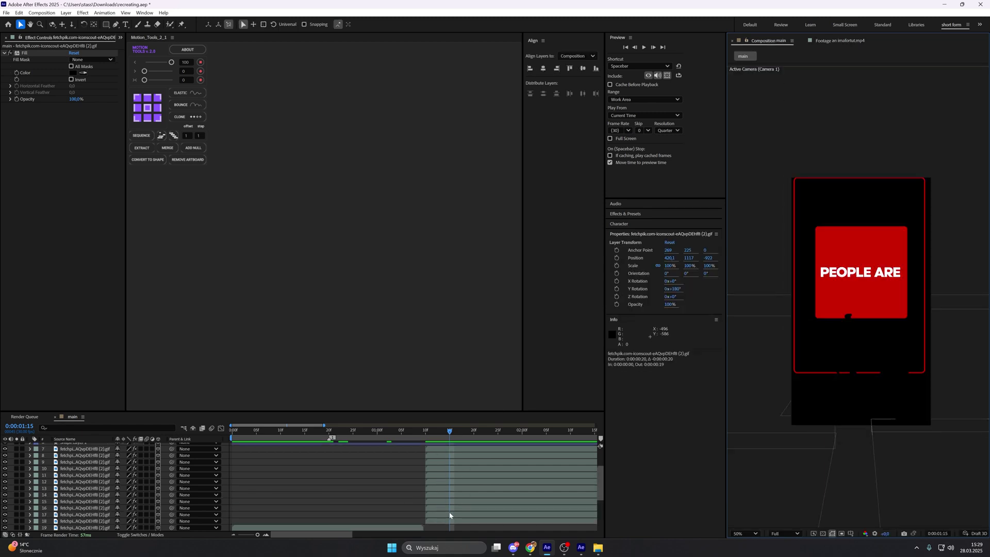
click(450, 514)
click(448, 502)
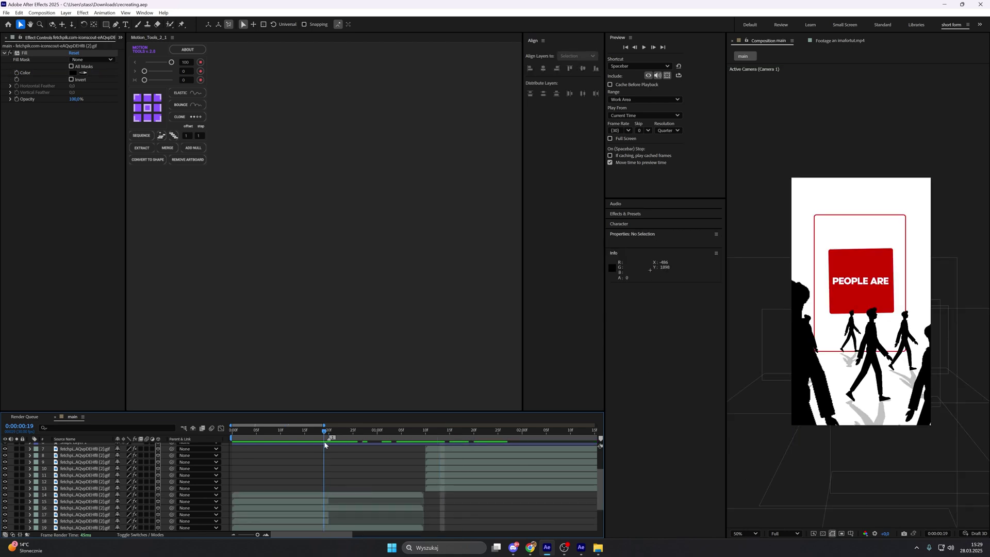
Enable keyframing of the Fill Color on the walking figure directly above bg at 0:00:00:19 and reveal its keyframes
scroll(342, 471, down, 2)
scroll(343, 475, down, 1)
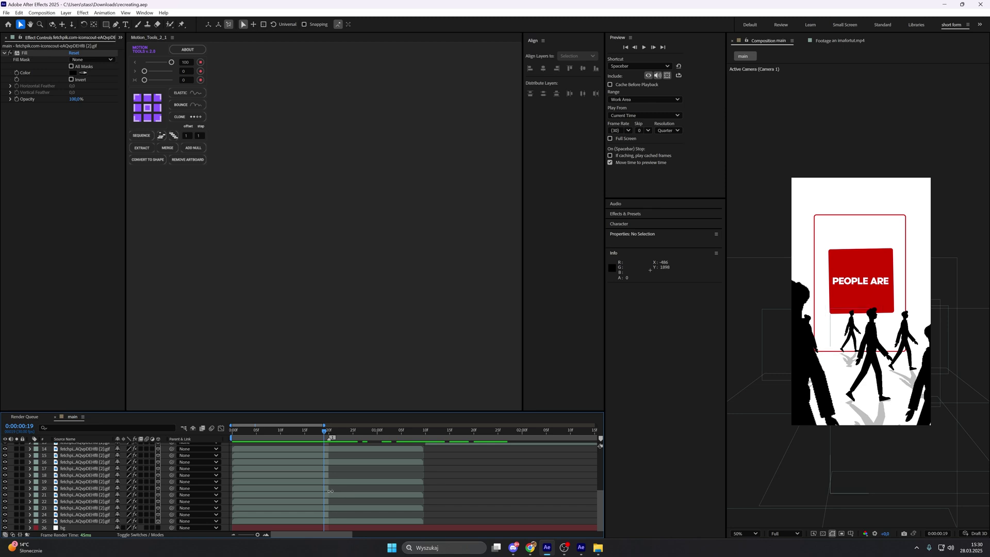
click(330, 521)
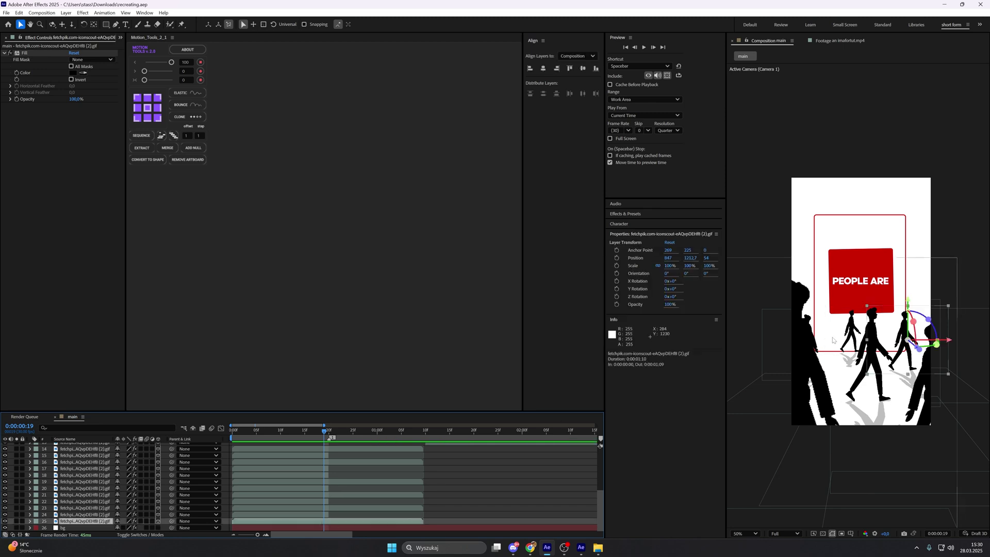
key(period)
key(comma)
click(17, 75)
key(u)
Add a Fill Color keyframe to that walking figure at 0:00:00:20 and set it to white (ffffff)
drag(323, 434, 328, 434)
scroll(73, 513, down, 2)
click(73, 514)
click(11, 515)
click(119, 514)
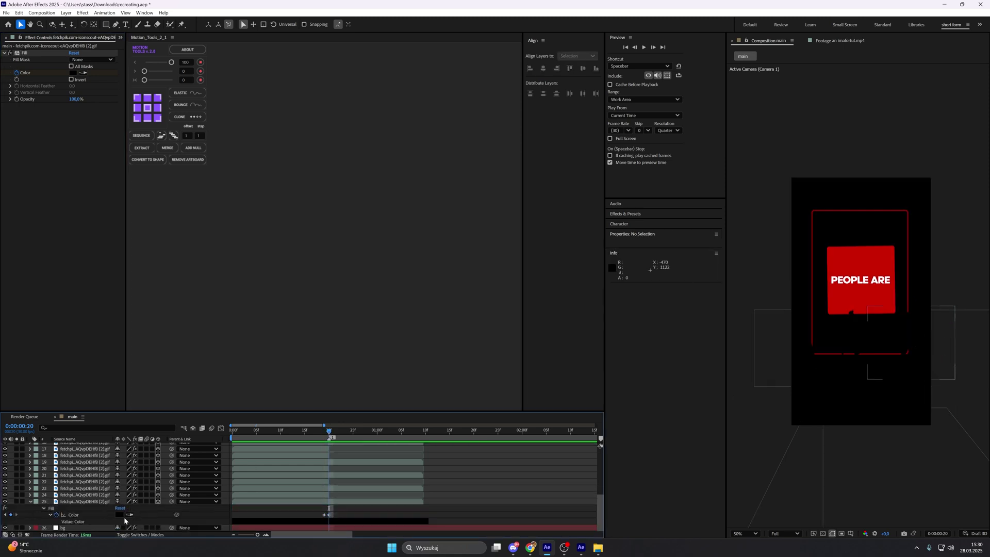
text(ffffff)
click(571, 226)
Copy the figure's two Fill Color keyframes and paste them at 0:00:00:19 onto the first group's other walking figure layers
drag(508, 462, 322, 517)
key(ctrl+c)
key(Page_Up)
click(325, 491)
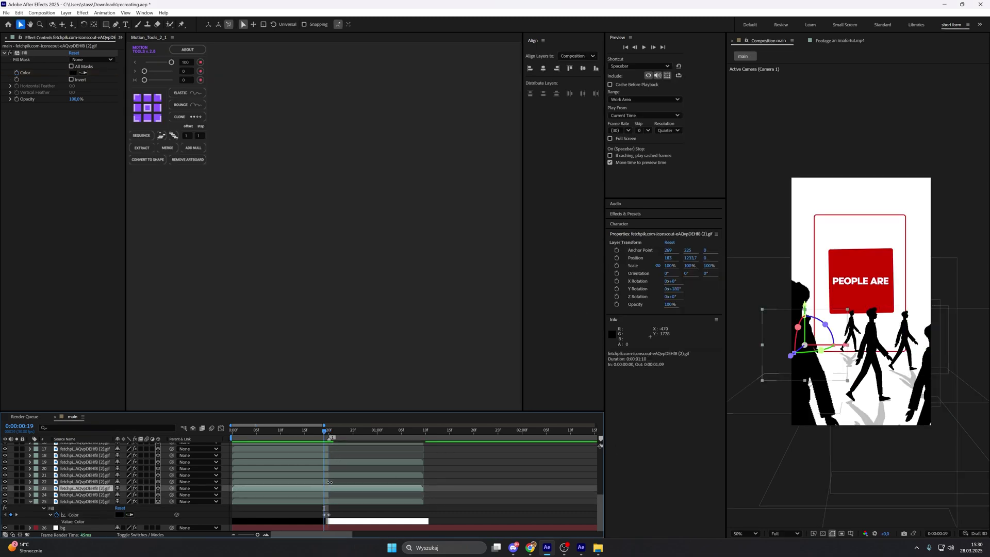
click(332, 463)
key(ctrl+v)
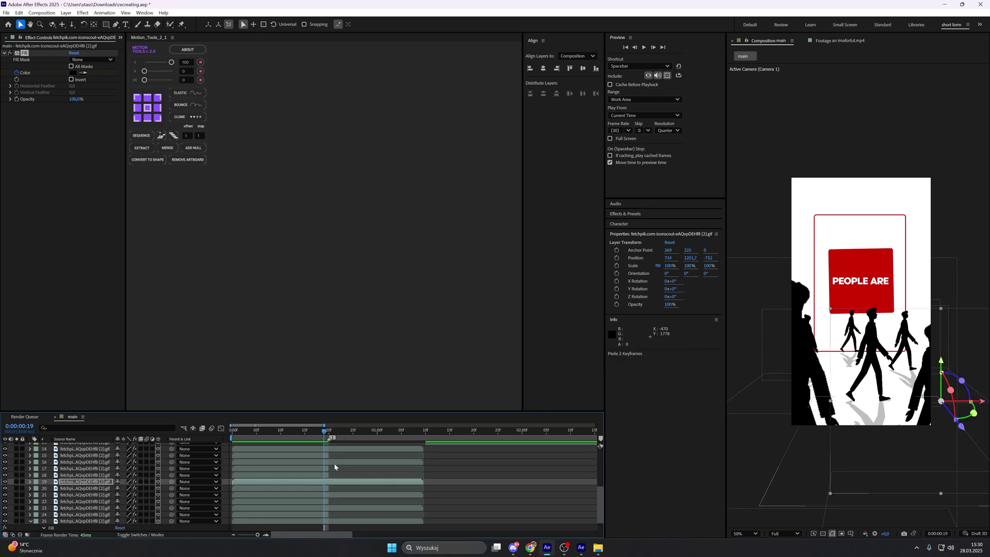
click(335, 450)
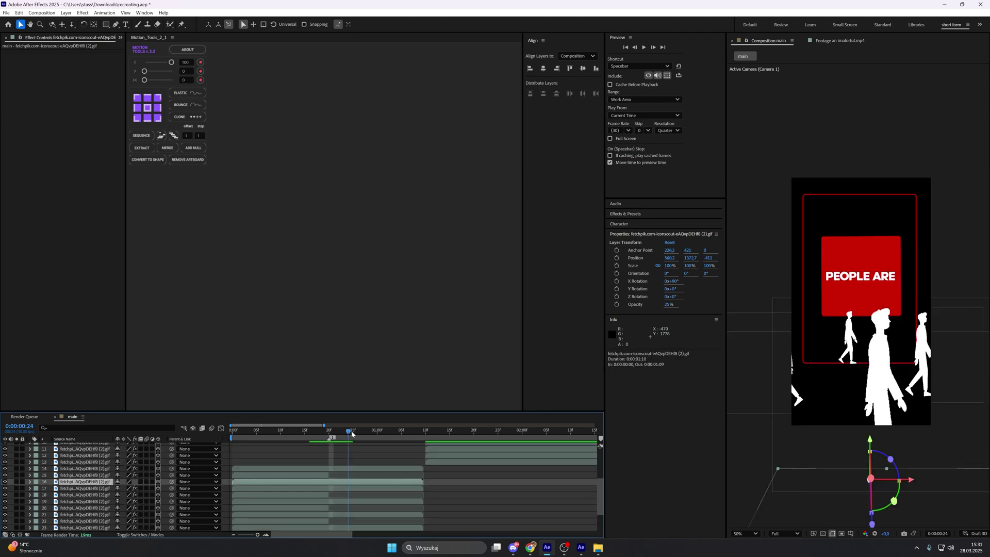
Preview the composition up to 0:00:01:05 and study how the red square and figures change in the reference footage between 0:00:00:15 and 0:00:00:29
drag(351, 432, 401, 432)
click(824, 44)
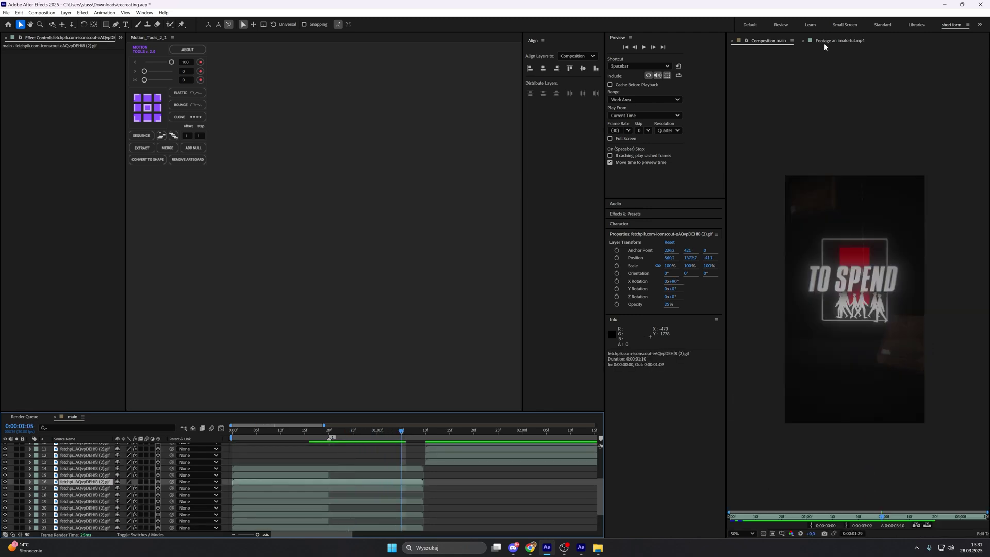
click(784, 517)
mouse_move(785, 519)
mouse_down()
mouse_move(747, 518)
mouse_move(786, 514)
mouse_move(772, 514)
mouse_up()
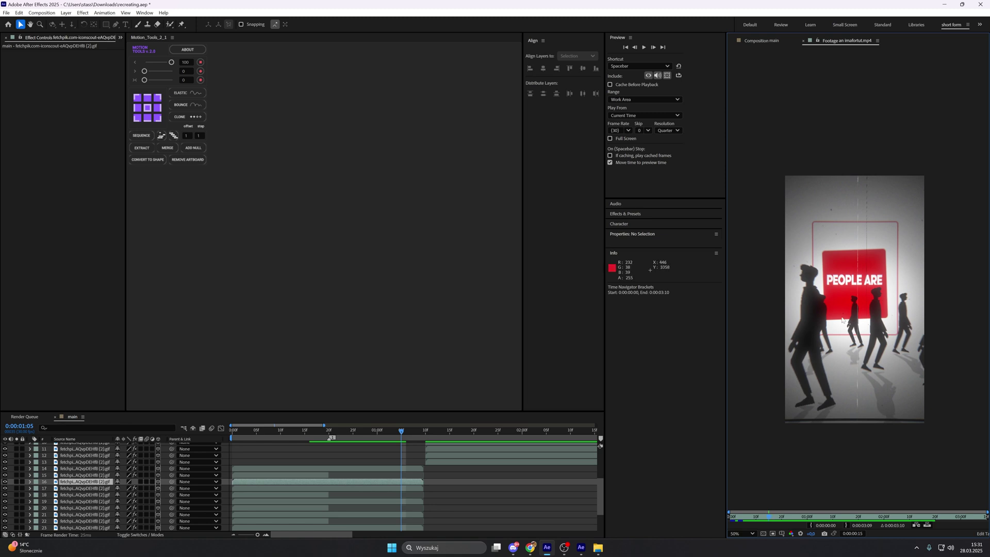
drag(772, 515, 779, 514)
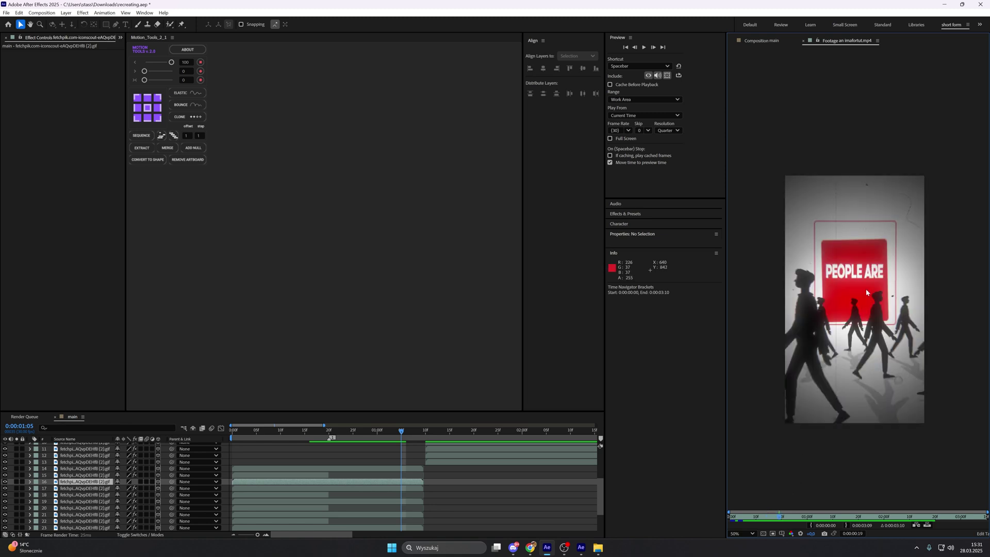
drag(778, 514, 804, 514)
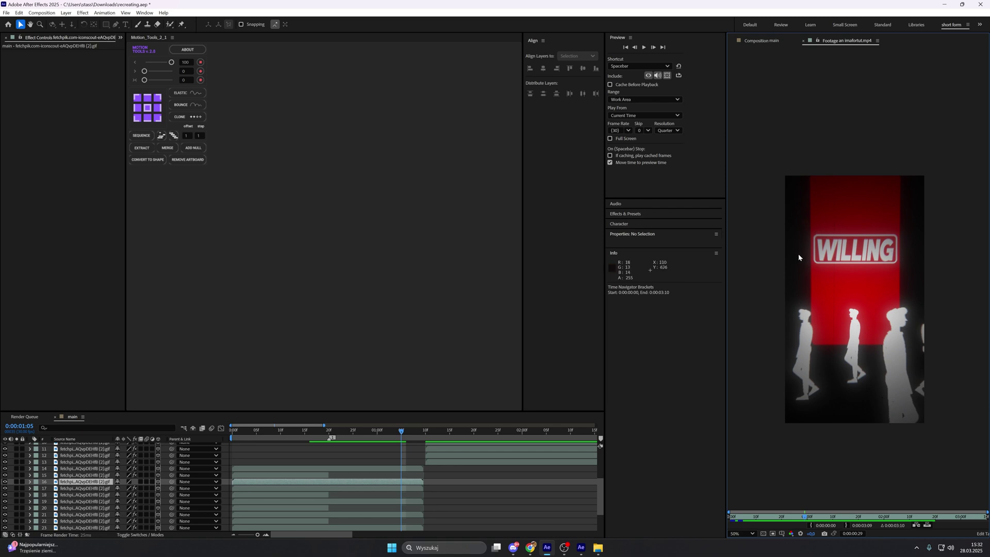
mouse_move(805, 517)
mouse_down()
mouse_move(734, 518)
mouse_move(789, 516)
mouse_up()
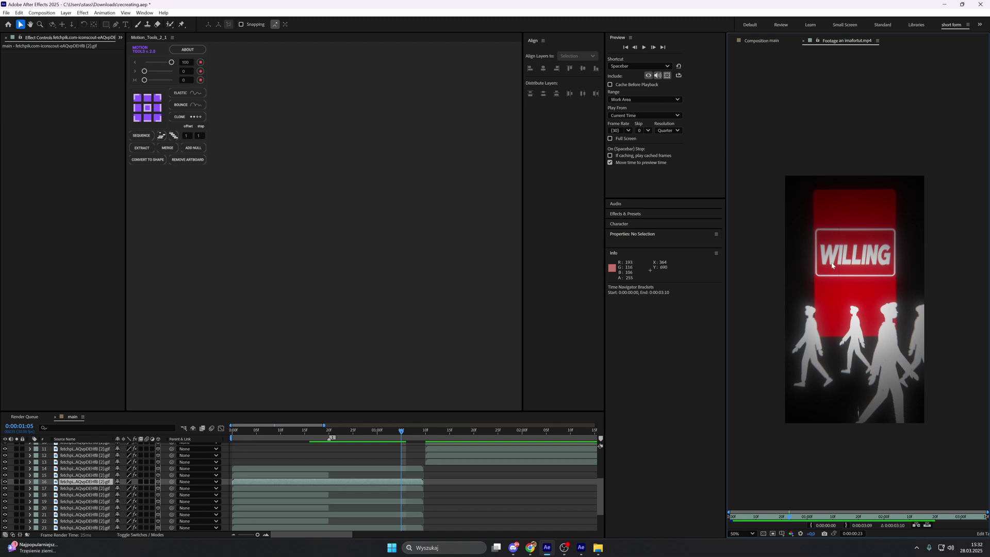
mouse_move(789, 516)
mouse_down()
mouse_move(770, 517)
mouse_move(783, 516)
mouse_up()
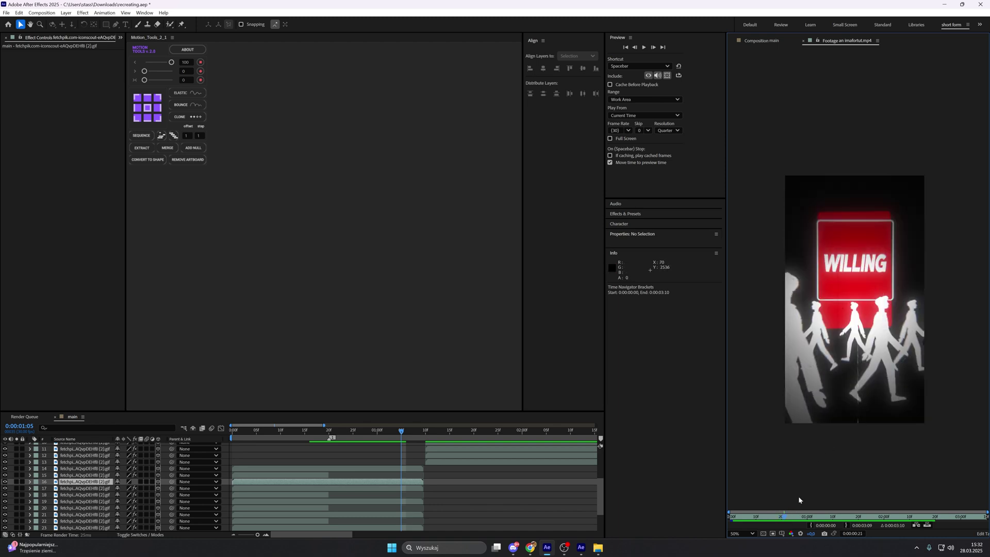
click(763, 40)
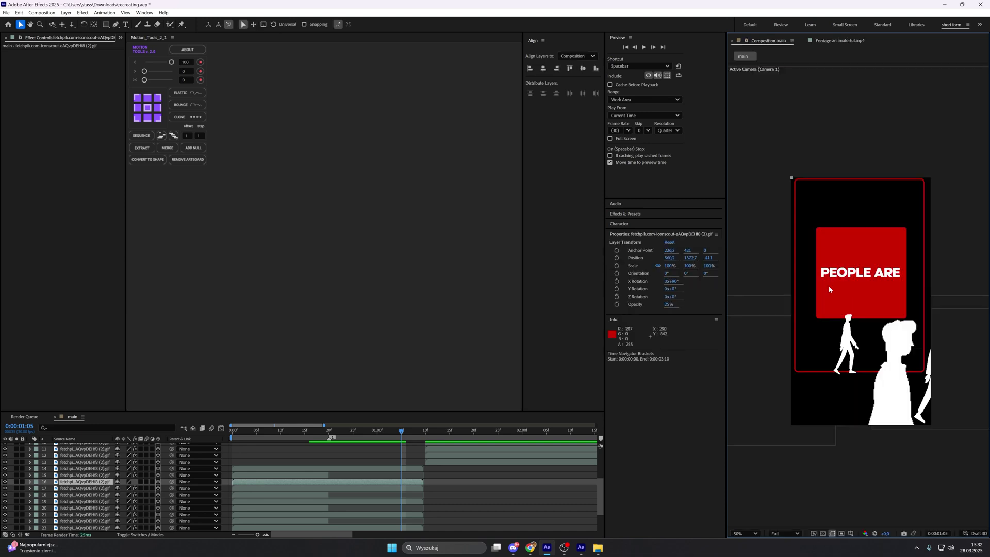
Move the anchor point of the red square, Shape Layer 1, to the middle of its bottom edge
click(829, 289)
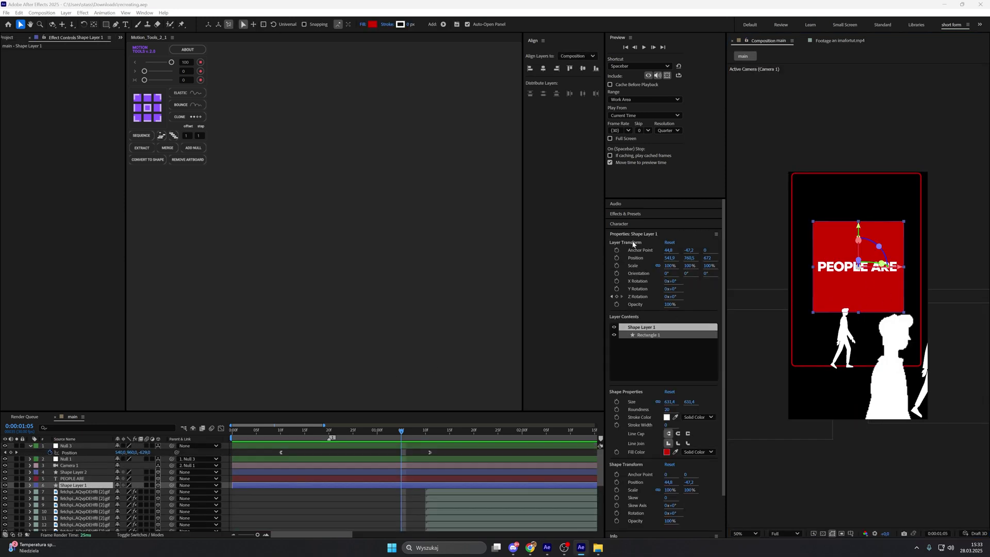
click(94, 25)
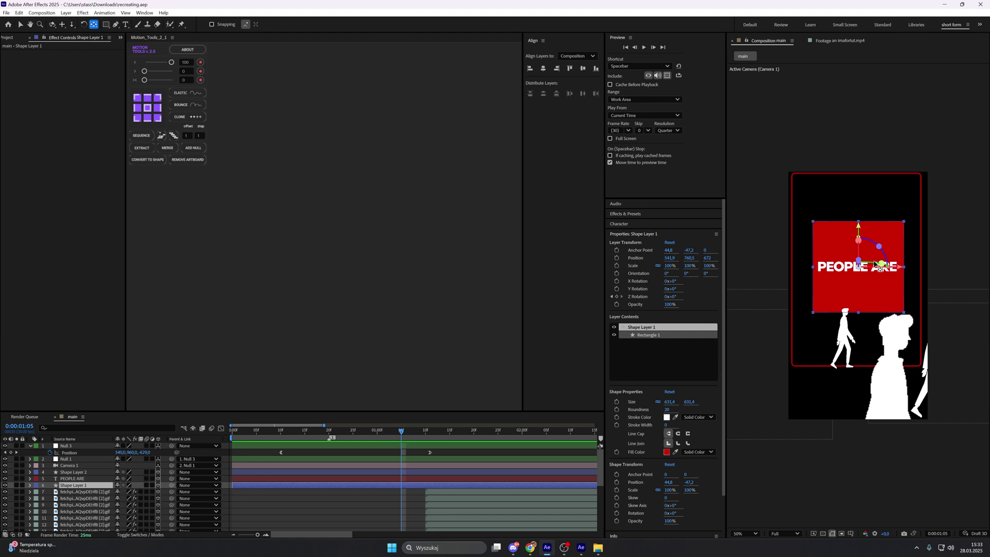
drag(858, 266, 858, 312)
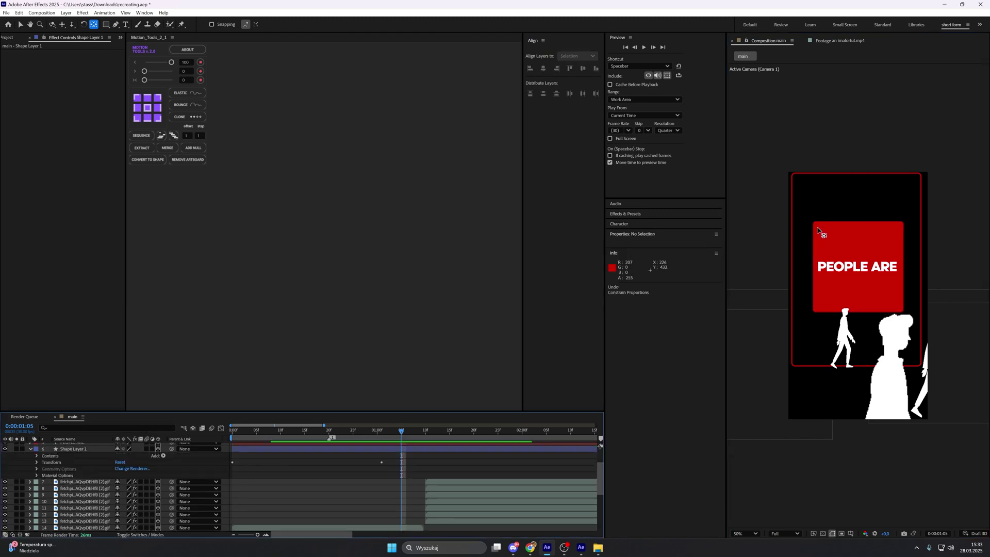
click(838, 298)
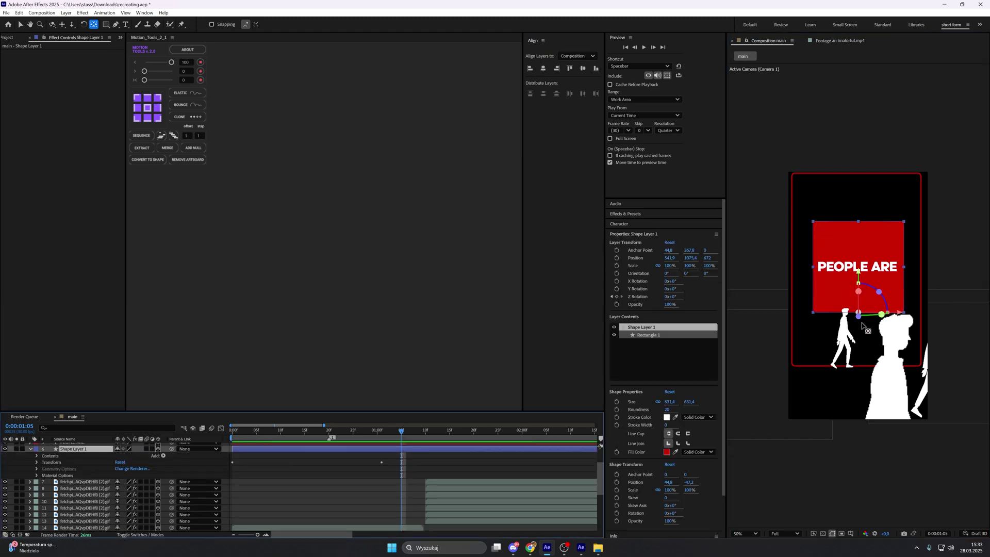
Unlink the red square's Scale proportions and set its vertical scale to 96%
click(37, 462)
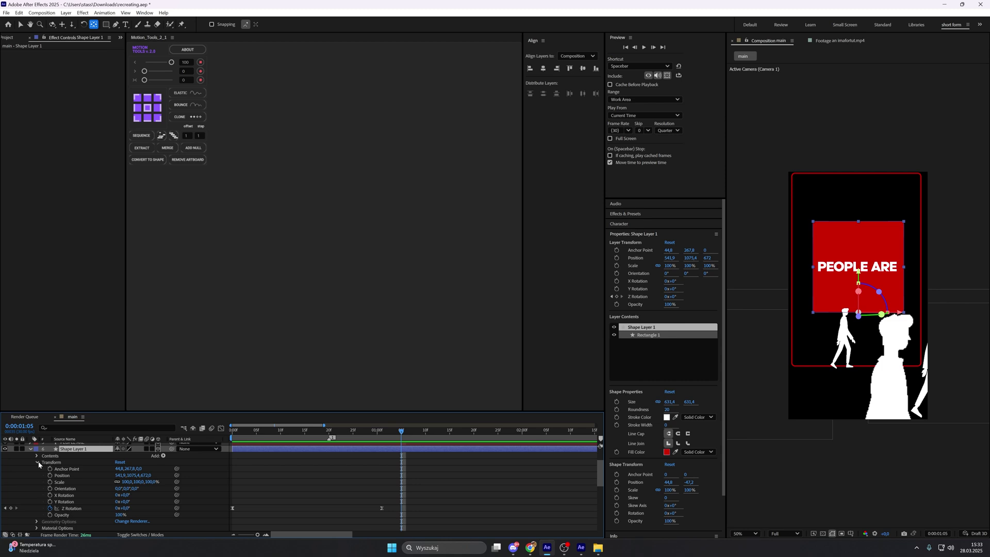
click(73, 485)
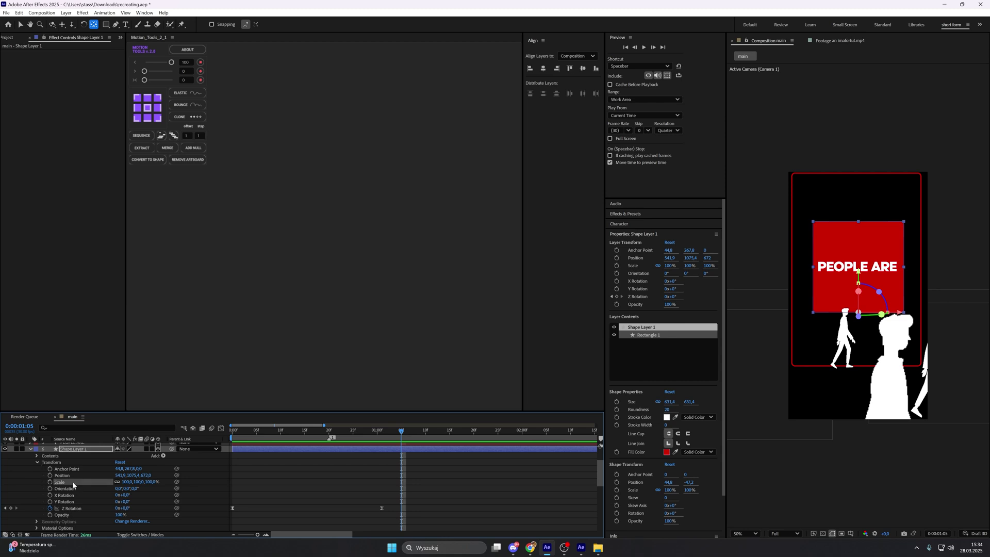
click(117, 481)
mouse_move(138, 484)
mouse_down()
mouse_move(159, 480)
mouse_move(135, 482)
mouse_up()
drag(860, 313, 822, 249)
drag(135, 482, 167, 471)
key(ctrl+z)
key(ctrl+z)
key(ctrl+z)
key(ctrl+z)
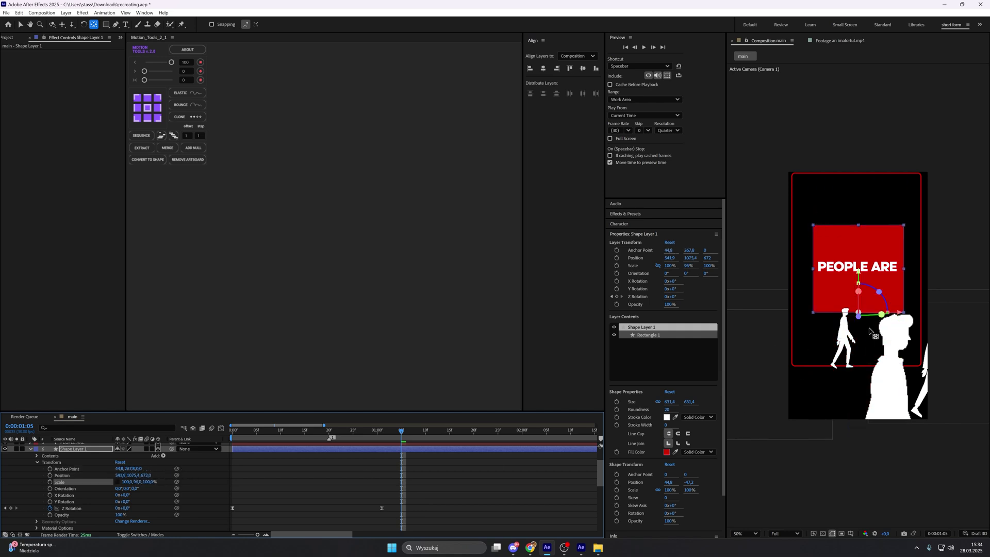
scroll(878, 333, up, 2)
scroll(872, 330, down, 2)
scroll(864, 336, up, 2)
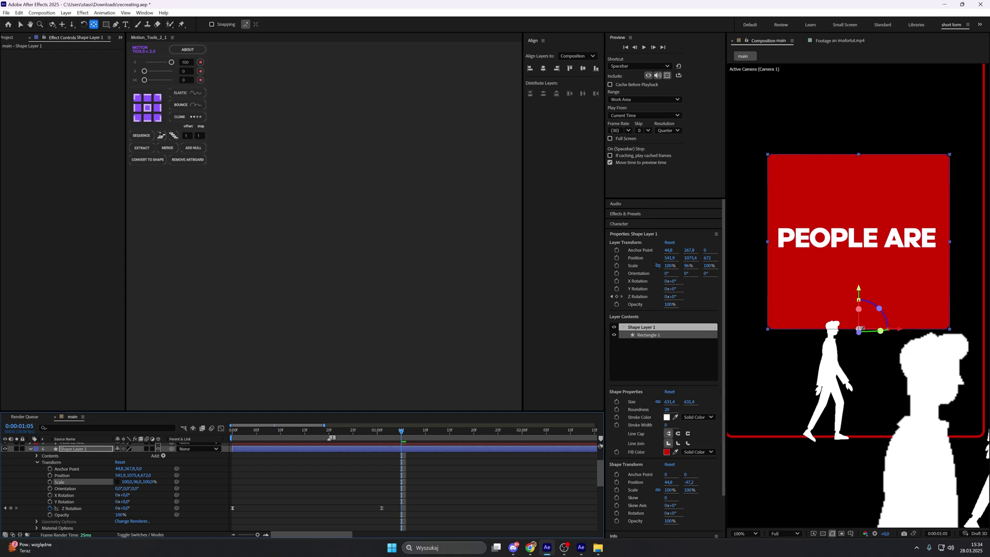
scroll(863, 149, down, 1)
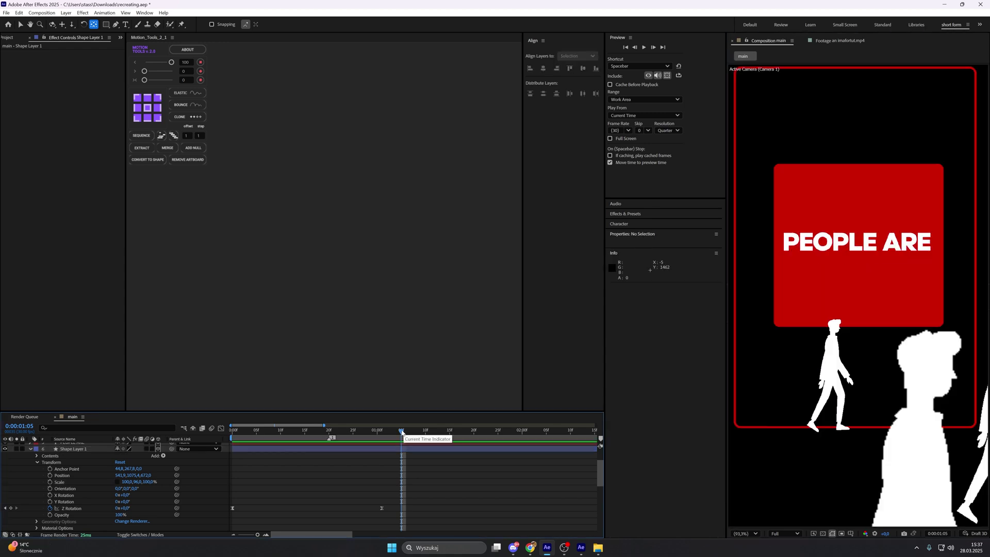
Add Scale keyframes to the red square at 0:00:00:10 and 0:00:01:03, and set the first keyframe's vertical scale to 100%
drag(401, 431, 283, 447)
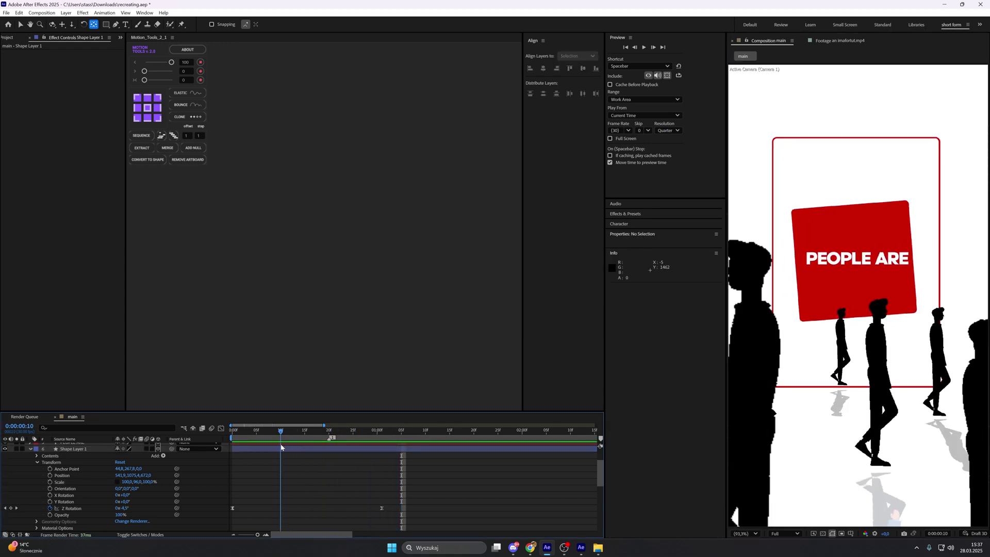
click(50, 482)
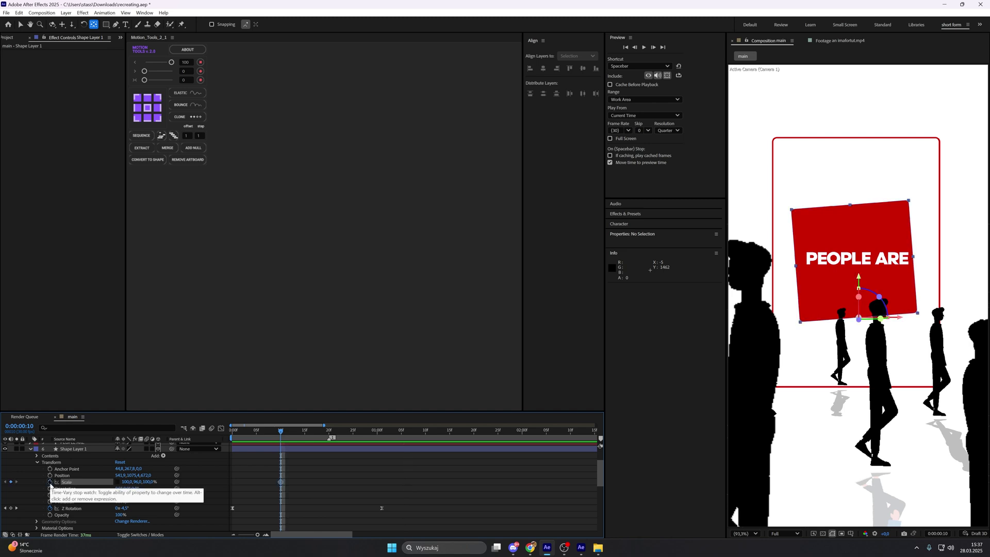
click(328, 431)
drag(354, 444, 391, 449)
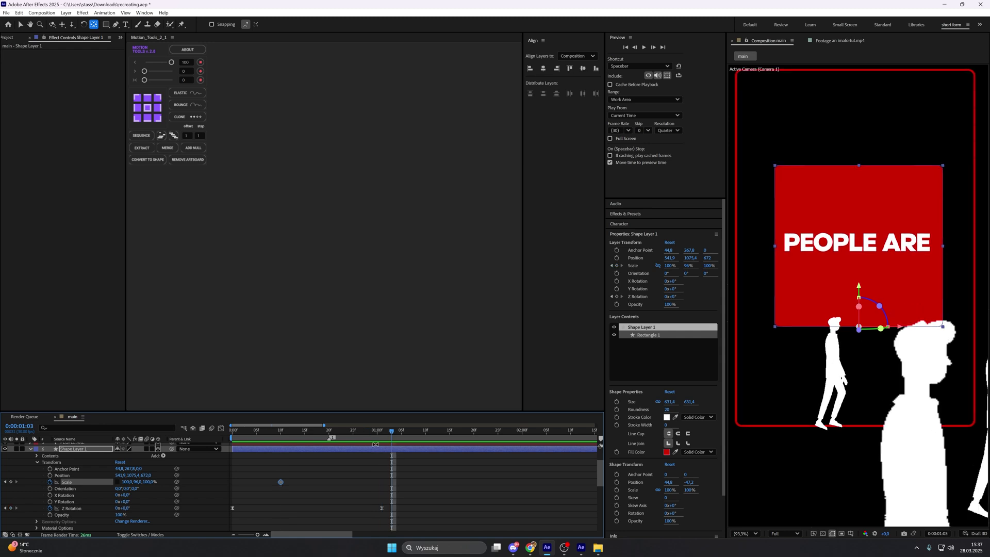
click(39, 484)
click(5, 481)
click(139, 482)
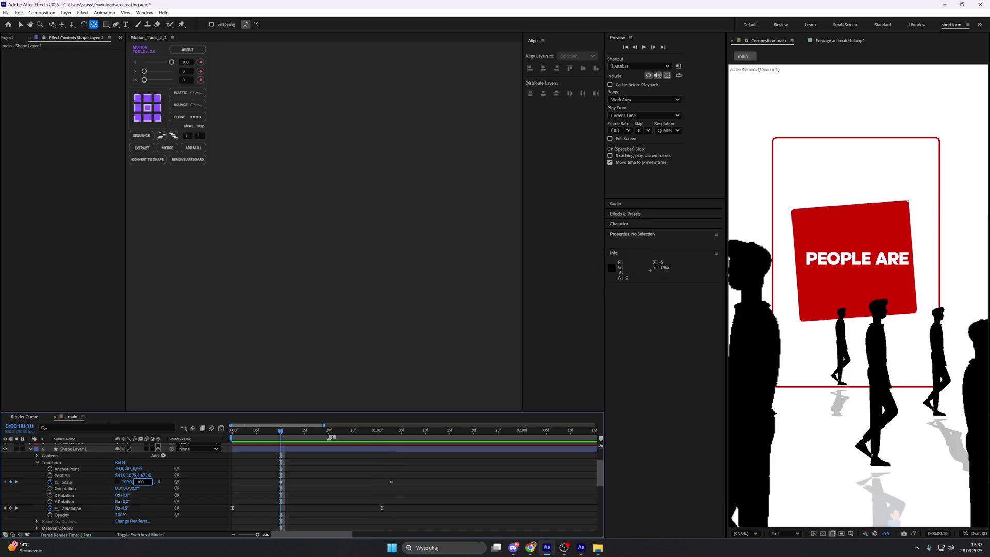
text(100)
key(Return)
click(367, 518)
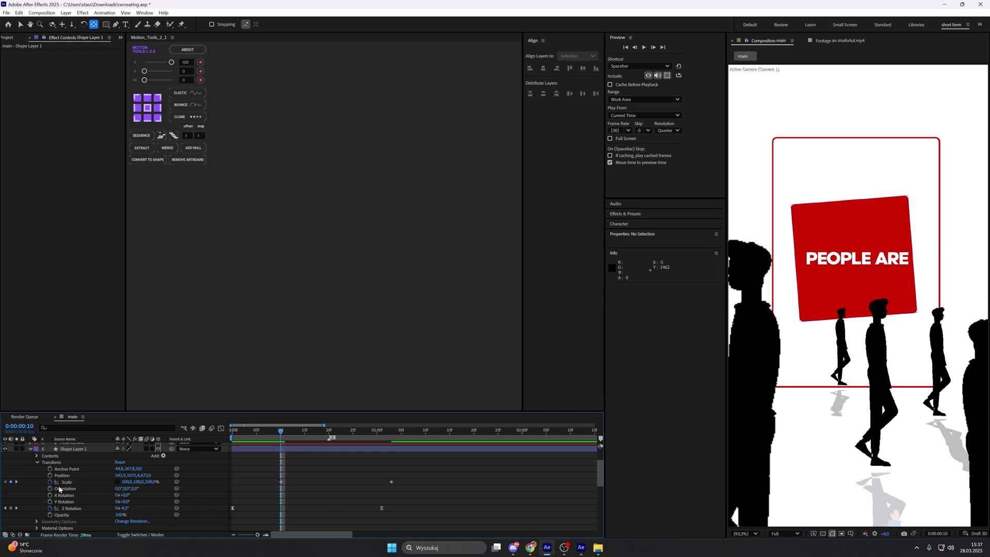
Stretch the red square vertically to about one and a half times its height at the 0:00:01:03 Scale keyframe
click(17, 482)
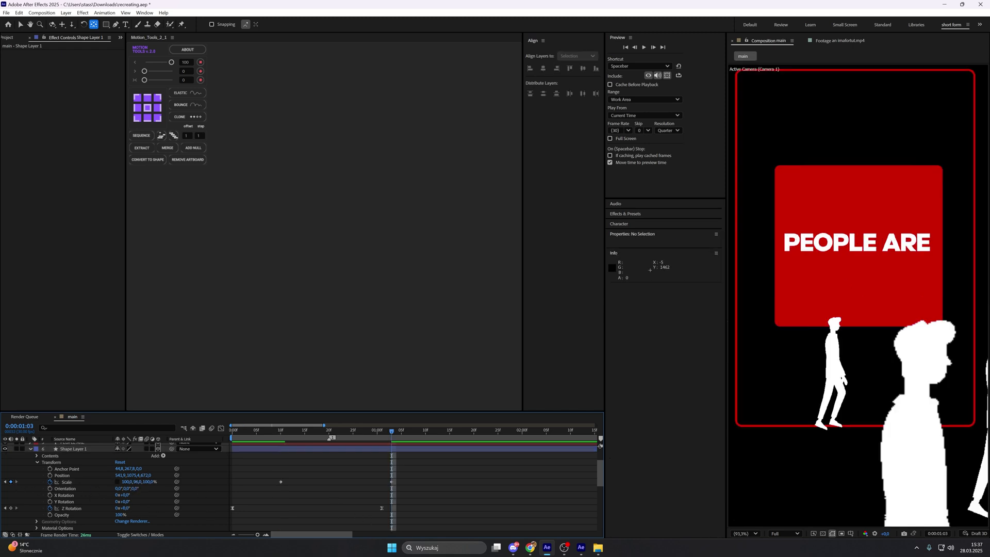
key(alt+Tab)
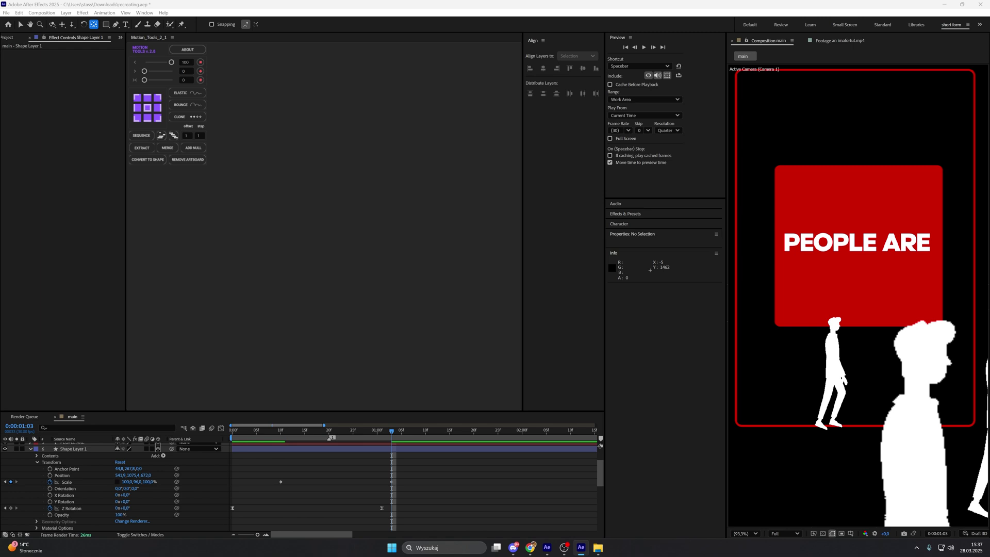
click(138, 483)
text(200)
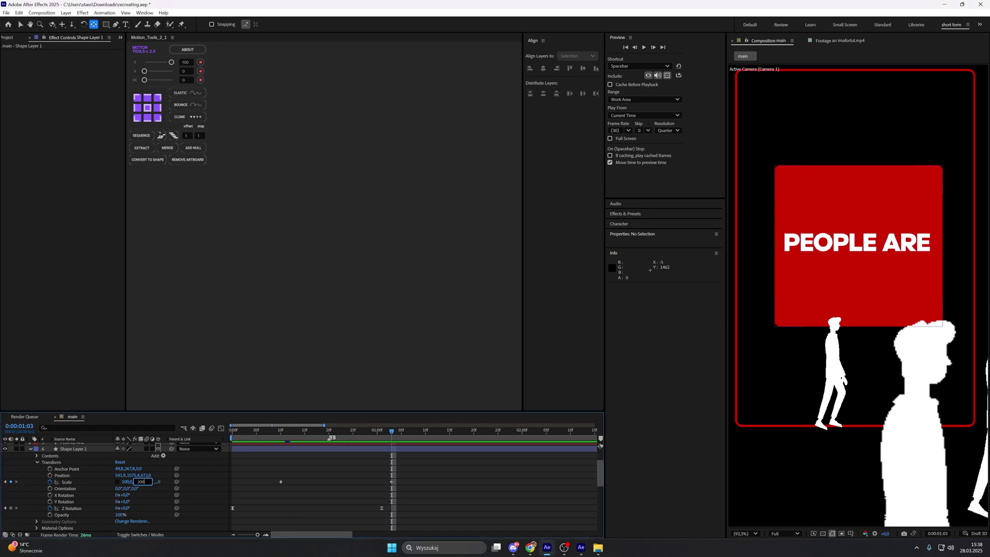
key(Return)
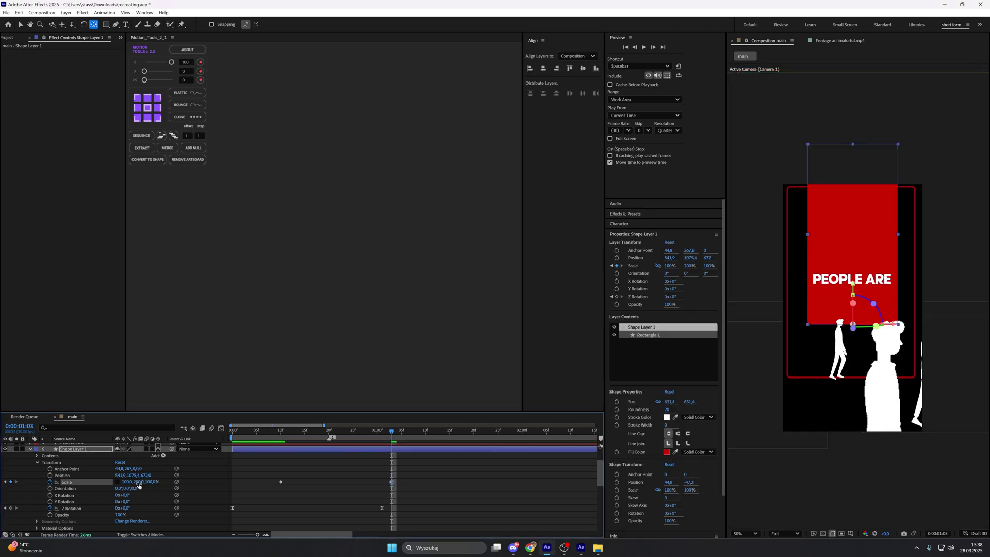
drag(137, 484, 124, 485)
click(138, 482)
key(Return)
click(154, 468)
Shape the red square's Scale keyframes into an eased speed curve that peaks around 0:00:00:20
drag(390, 432, 331, 435)
click(281, 481)
key(shift+F3)
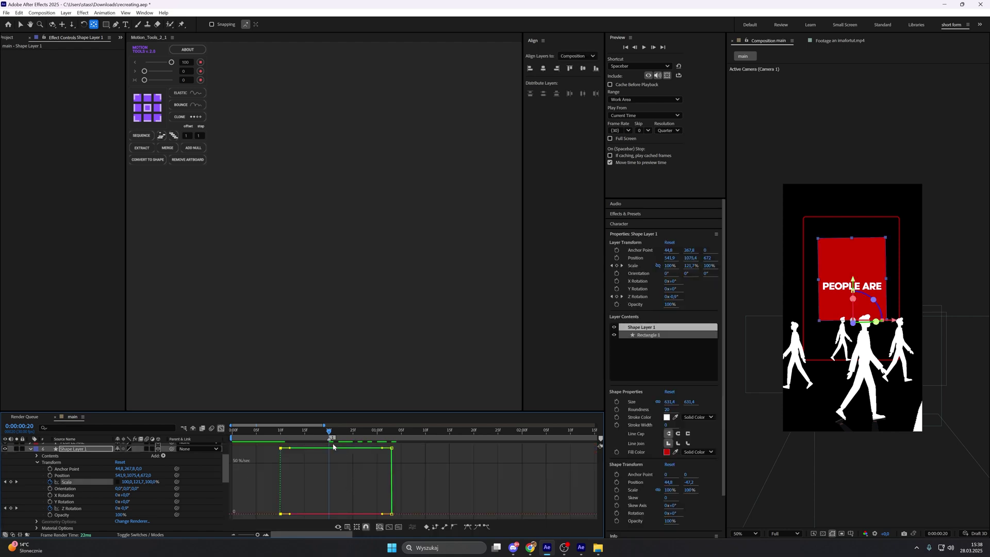
drag(333, 434, 382, 513)
drag(290, 487, 344, 514)
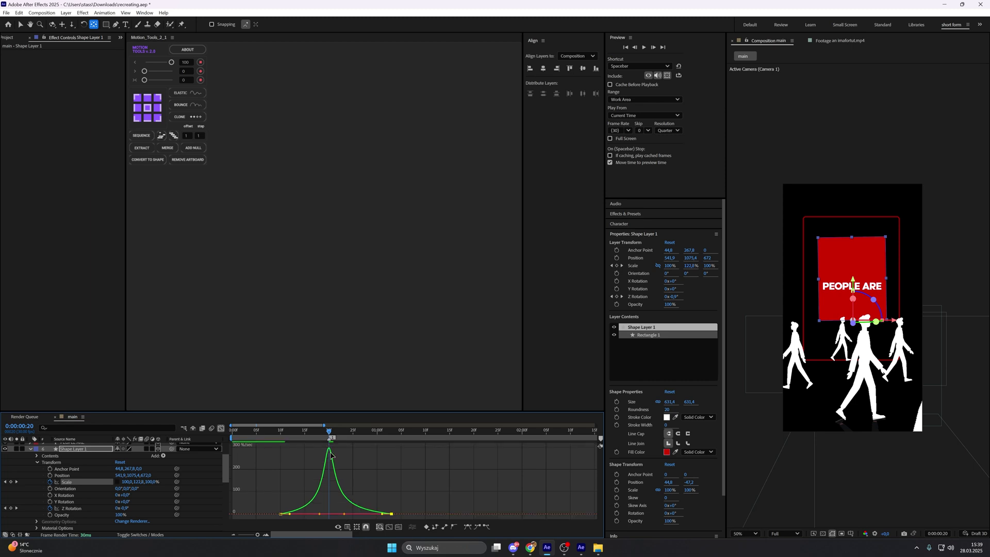
Set the Fill effect color of layer 7, the topmost walking figure of the second group, to white
drag(519, 431, 469, 430)
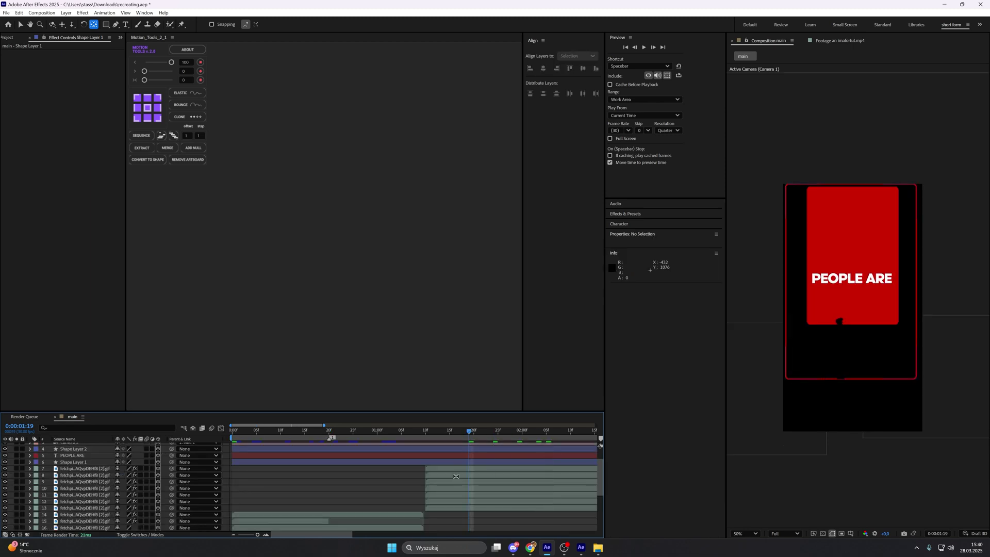
click(454, 475)
click(453, 470)
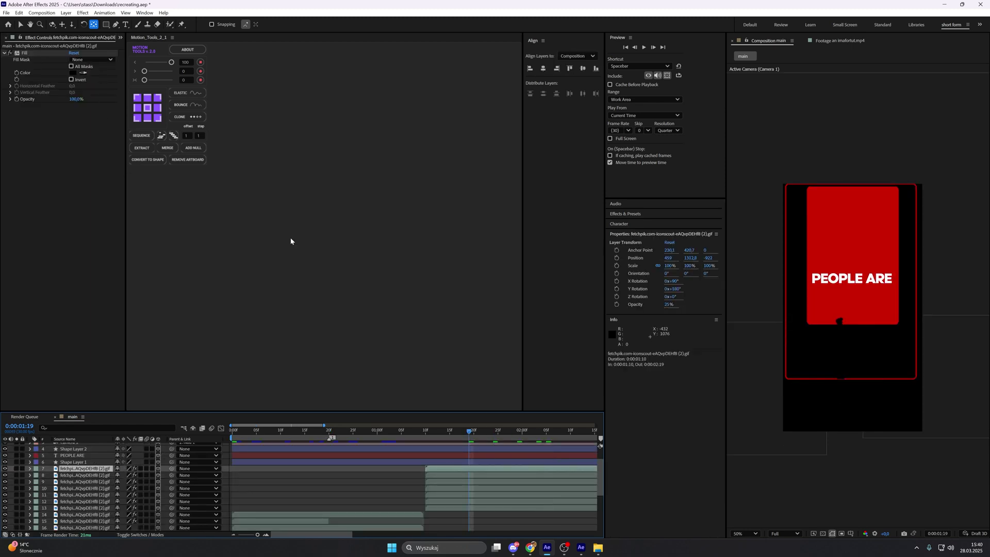
click(74, 74)
click(407, 223)
click(574, 227)
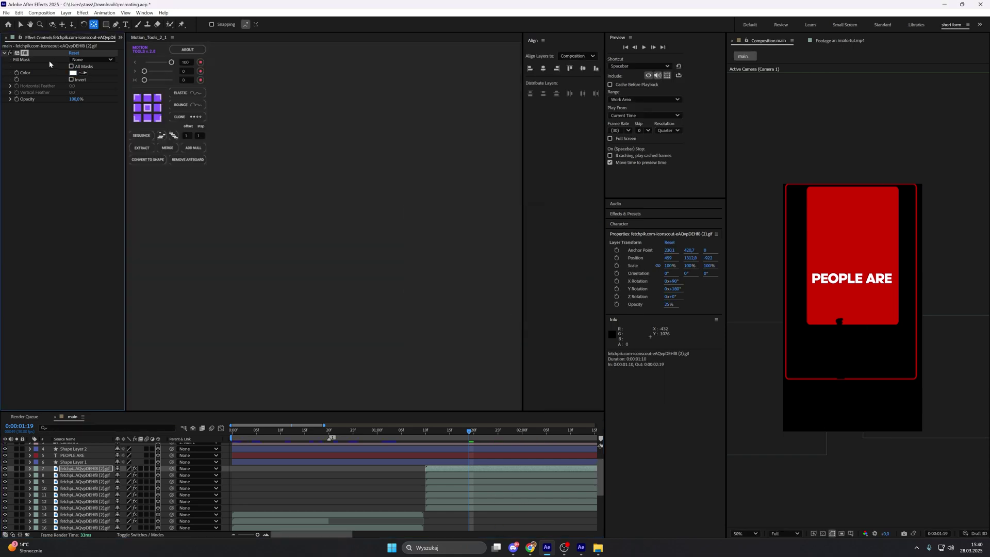
Check the text change in the reference footage and split the PEOPLE ARE text layer at 0:00:00:20
drag(468, 431, 329, 431)
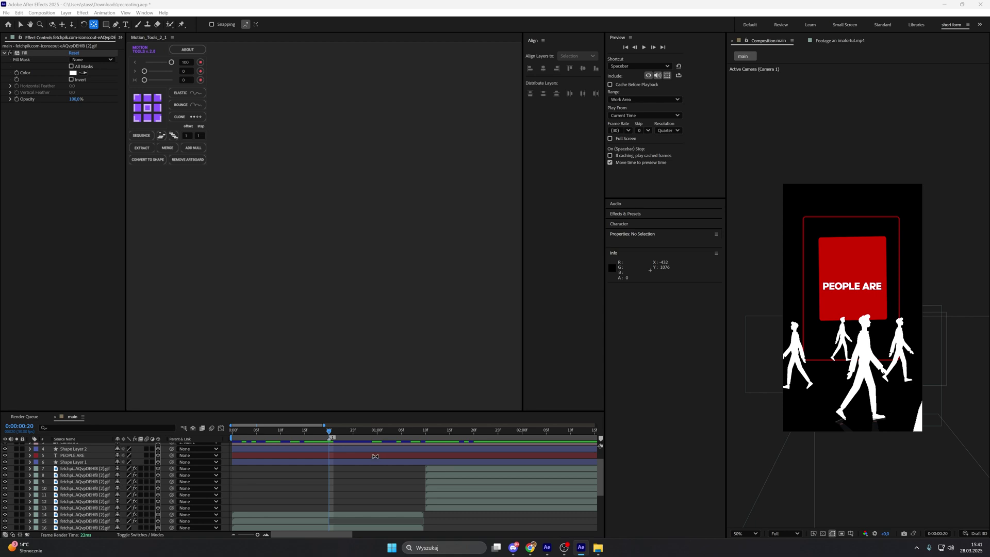
drag(327, 432, 327, 431)
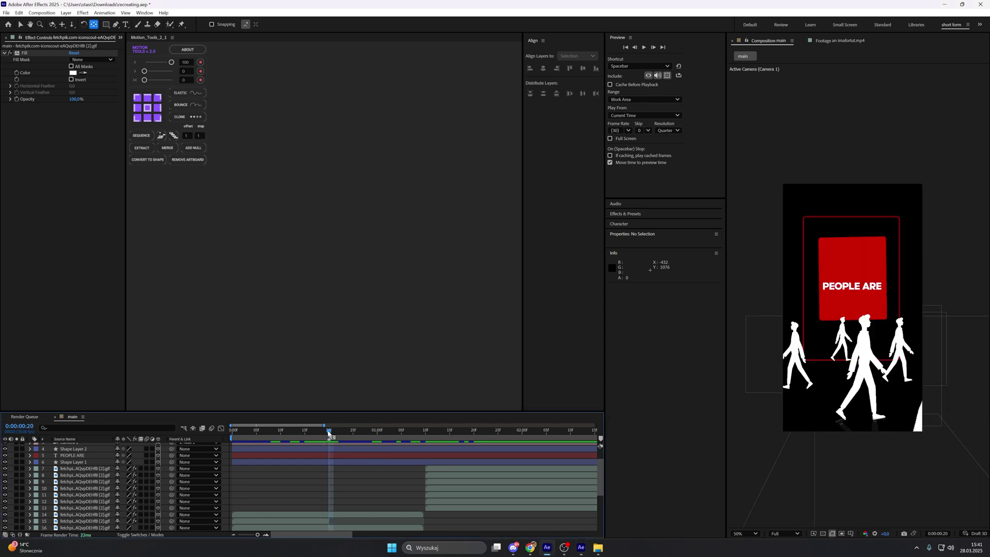
click(839, 41)
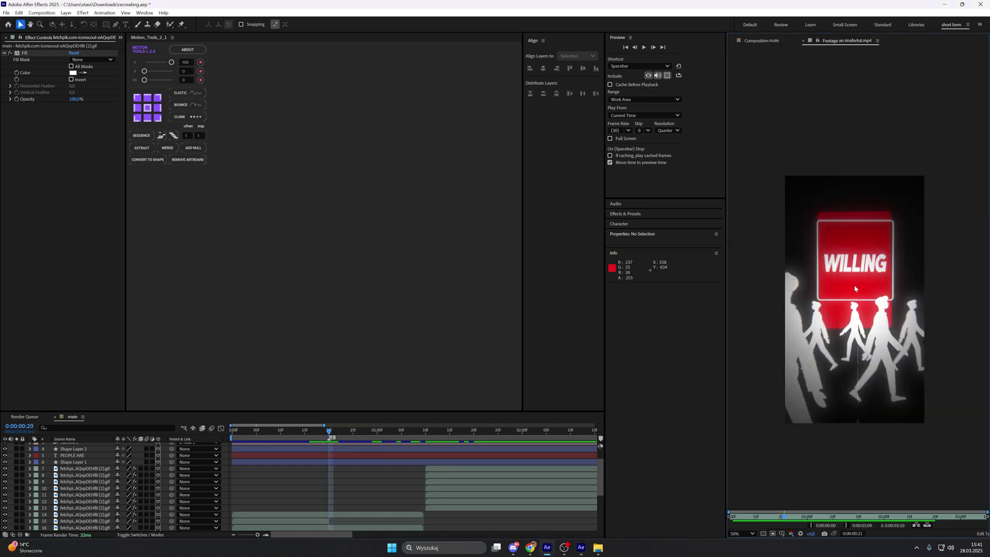
mouse_move(787, 517)
mouse_down()
mouse_move(776, 520)
mouse_move(784, 522)
mouse_up()
click(753, 41)
click(339, 454)
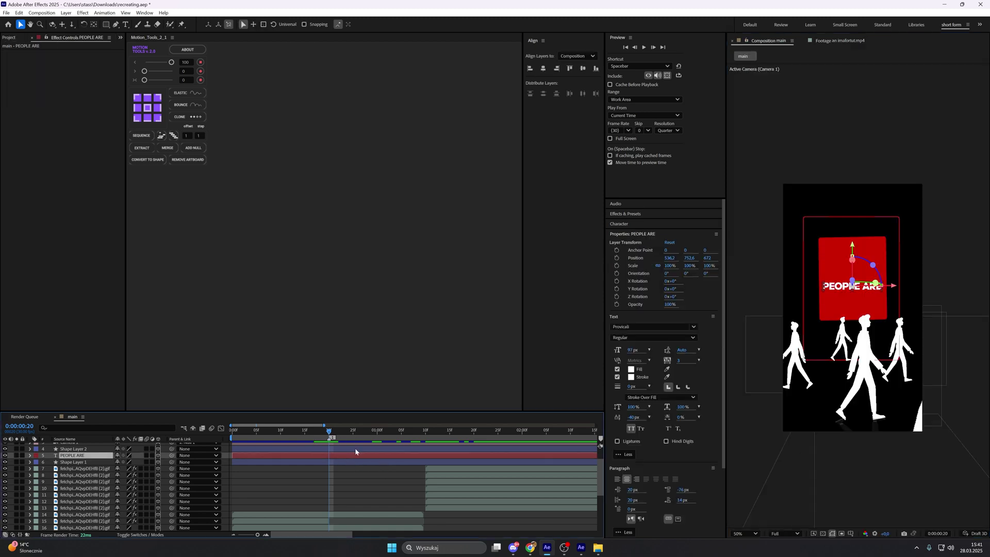
key(ctrl+shift+d)
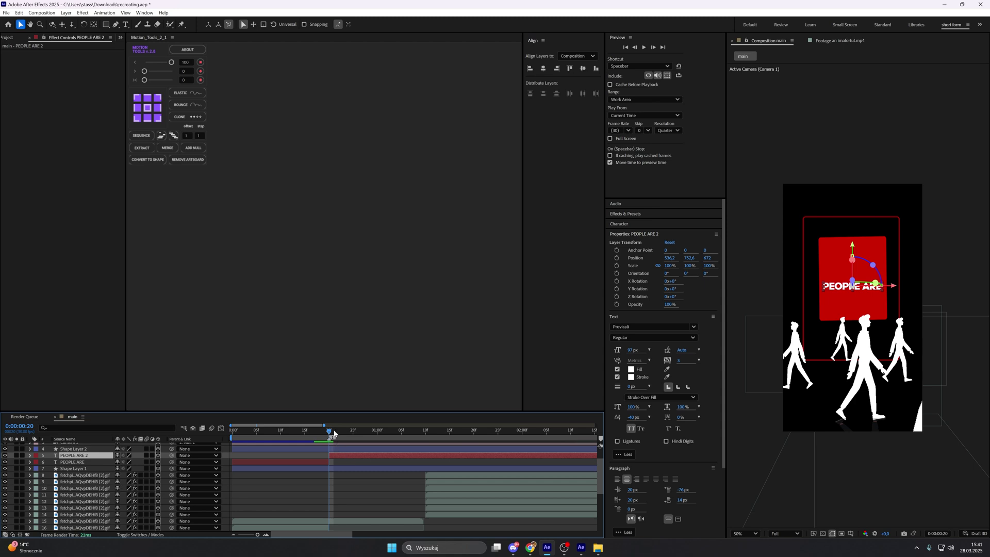
Replace the text of the split layer that starts at 0:00:00:20 with "willing"
key(Page_Down)
key(Page_Down)
double_click(343, 456)
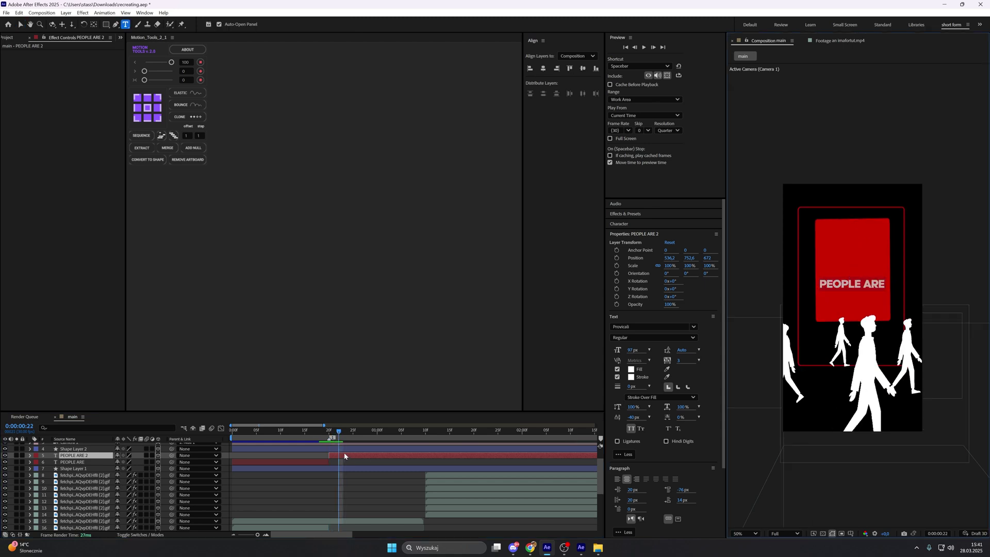
key(BackSpace)
text(willing)
click(327, 485)
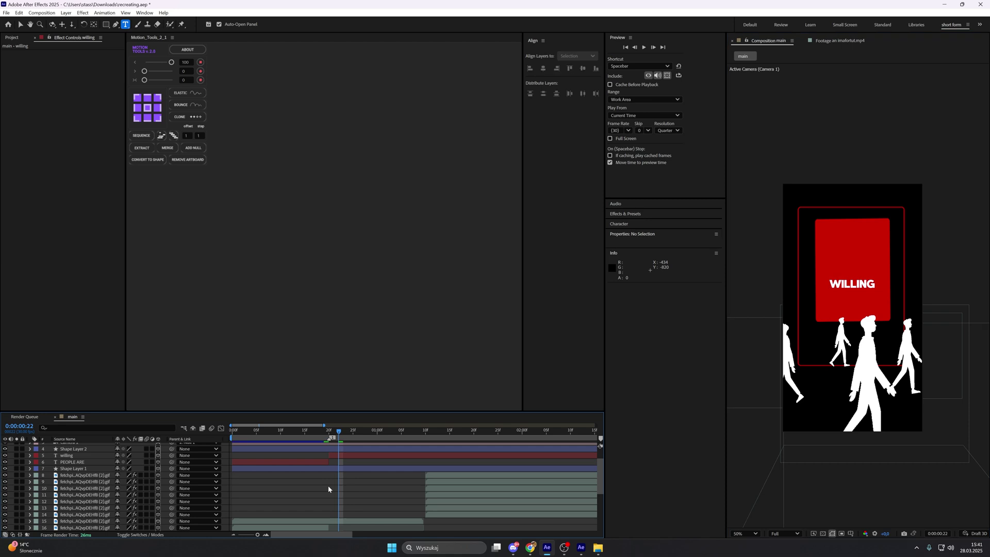
Compare the text placement with the reference footage and add a null as parent of the willing and PEOPLE ARE layers
key(Page_Down)
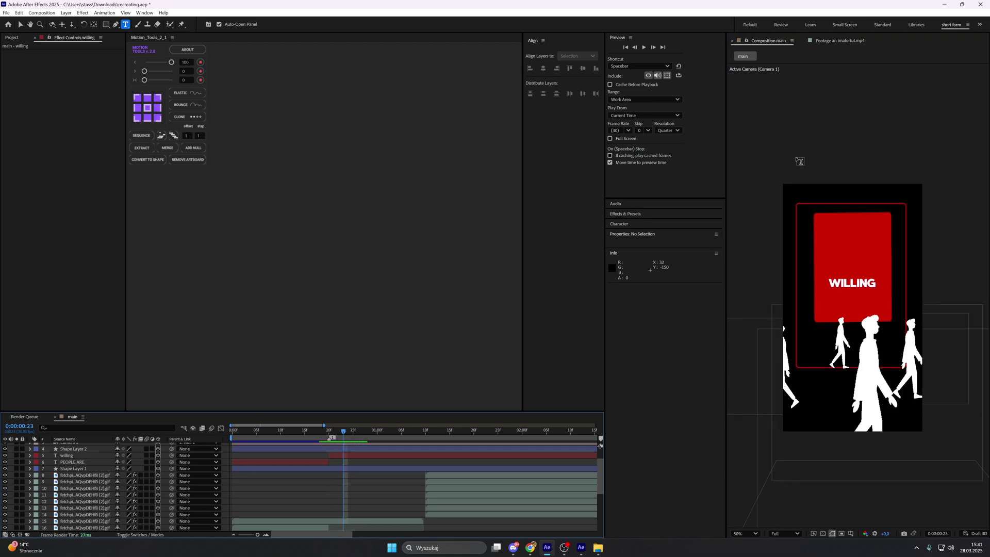
click(839, 42)
drag(781, 516, 777, 516)
click(768, 41)
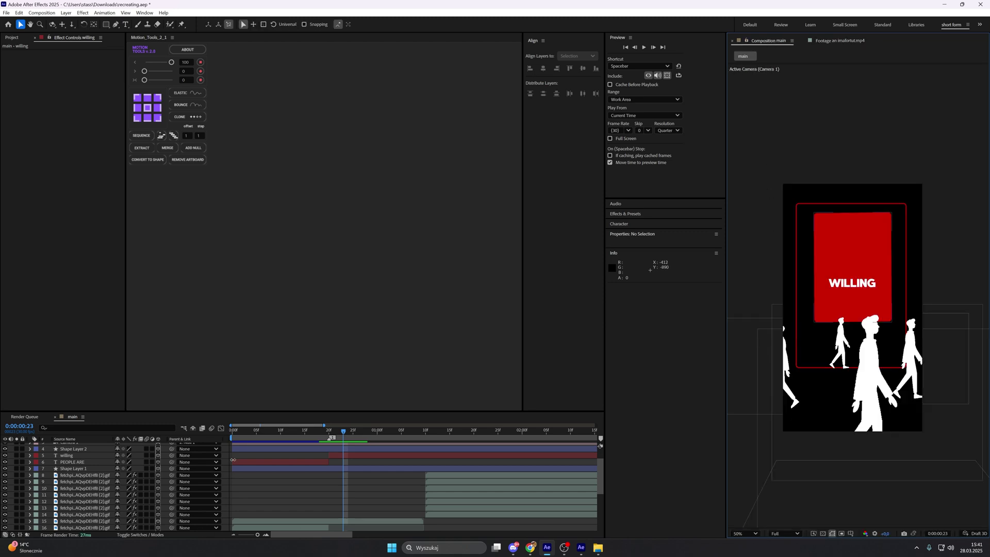
drag(230, 457, 223, 464)
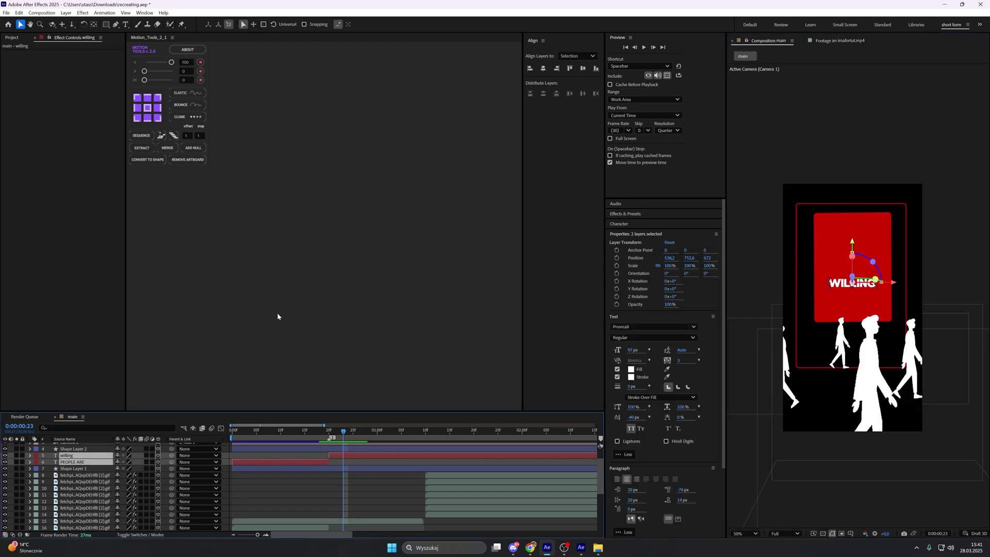
click(192, 147)
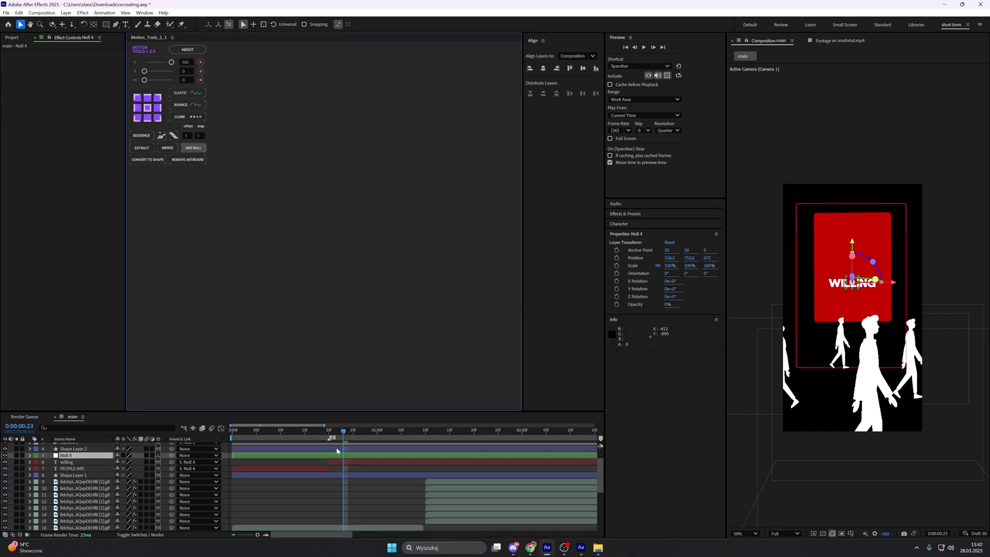
Keyframe the text null's Position at 0:00:00:10 and 0:00:01:00, raising it to a Y value of about 583 at the second keyframe
click(340, 455)
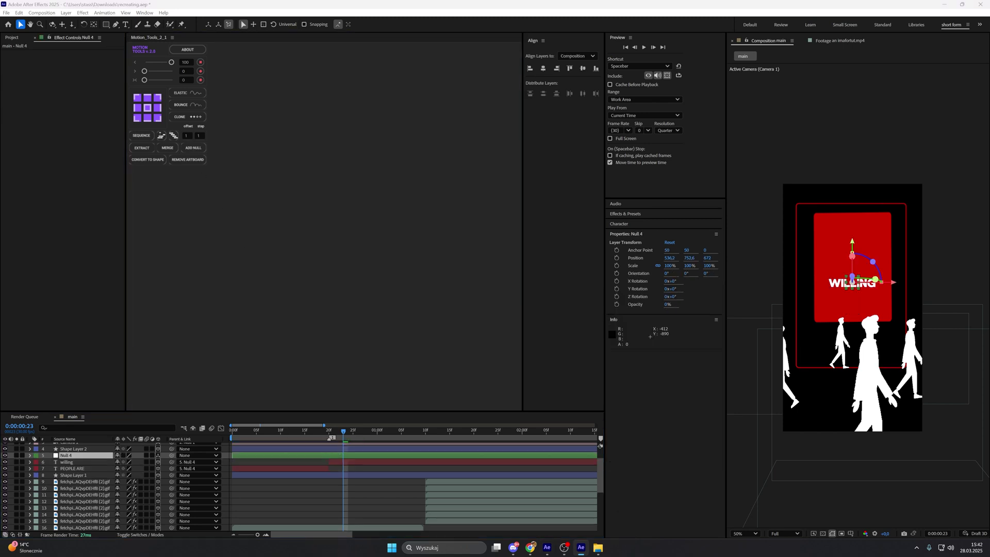
key(p)
drag(343, 435, 377, 441)
click(50, 461)
click(10, 461)
drag(131, 461, 81, 459)
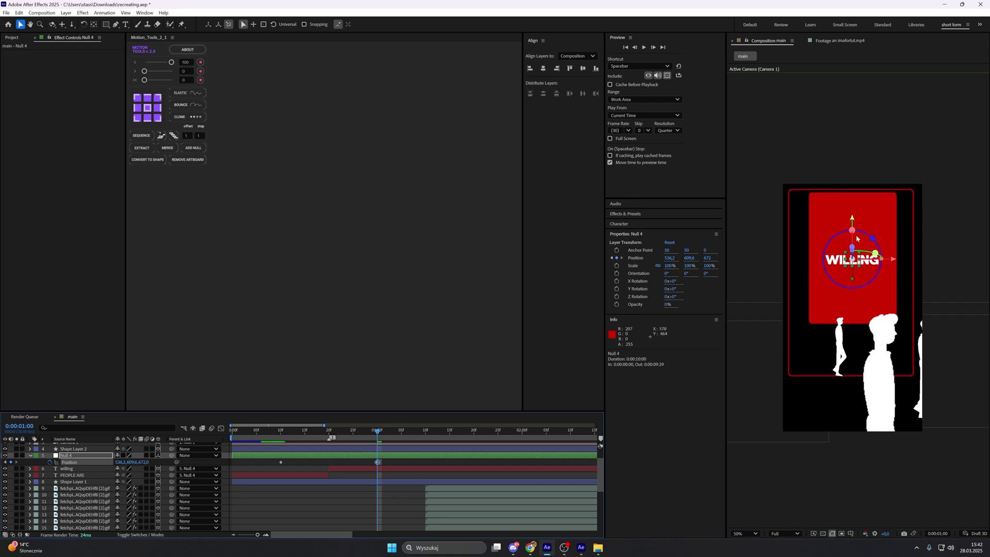
drag(130, 461, 116, 462)
Ease the text null's Position keyframes so that the movement is fastest around 0:00:00:20
drag(378, 431, 330, 433)
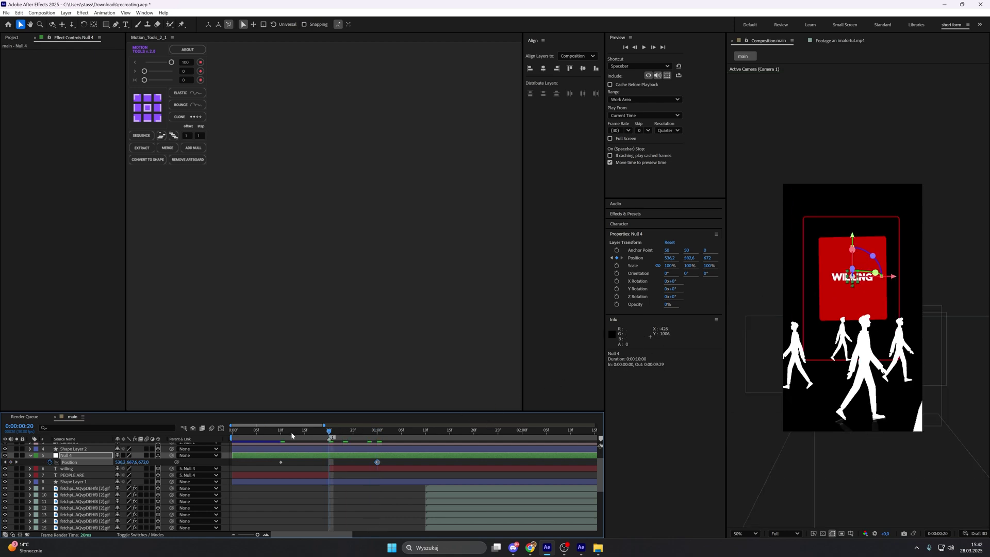
click(221, 428)
drag(369, 448, 319, 515)
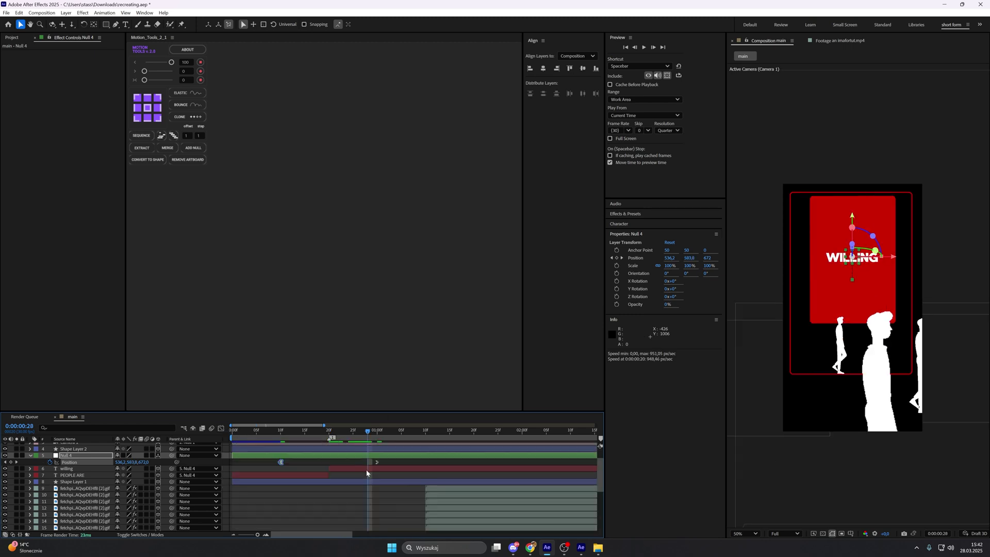
Set the willing text's vertical character scale to 142% and apply faux italic
click(366, 469)
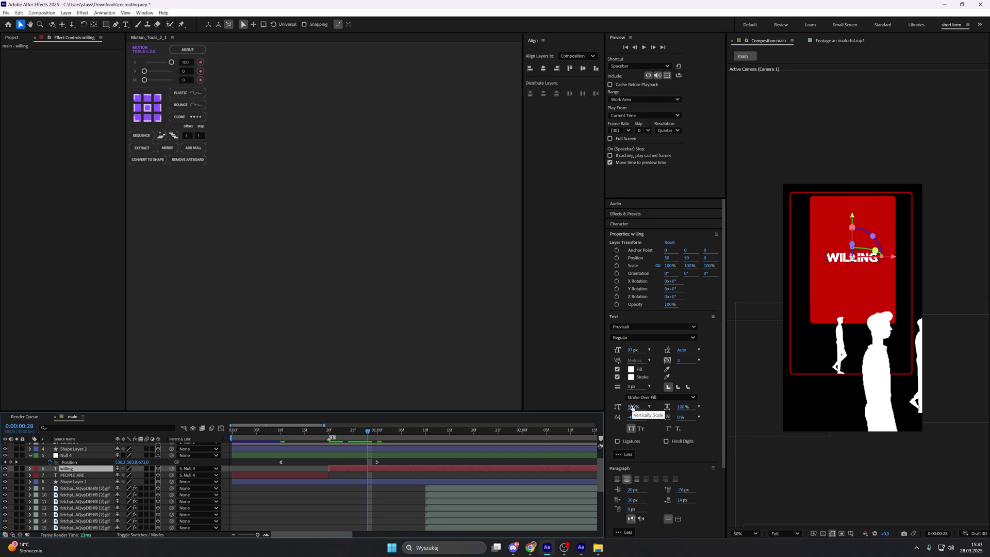
drag(632, 407, 651, 404)
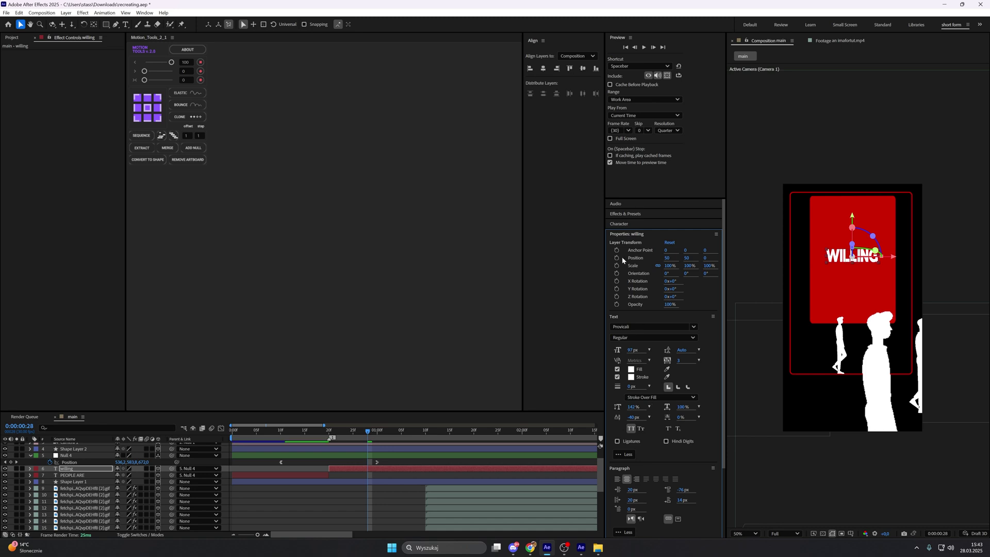
click(627, 224)
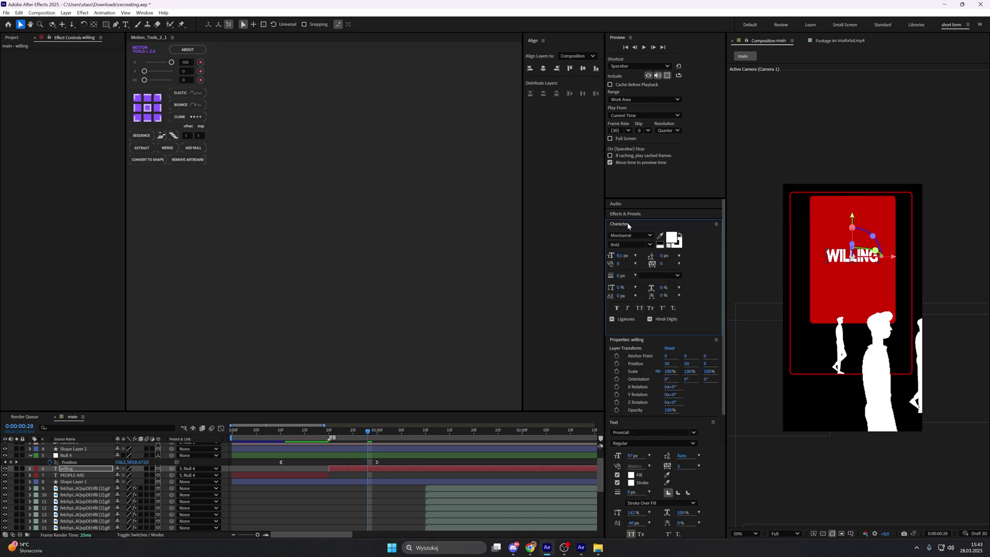
click(628, 308)
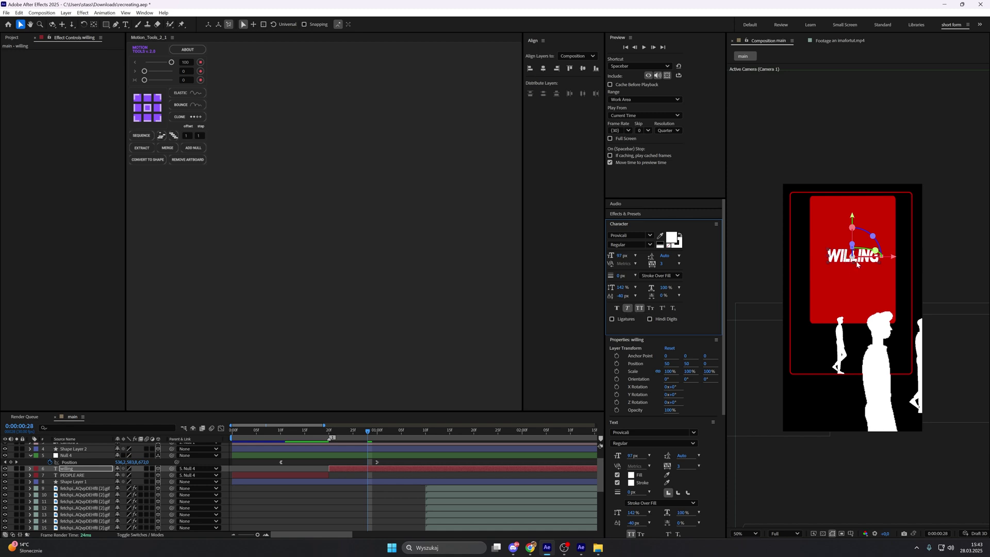
click(401, 490)
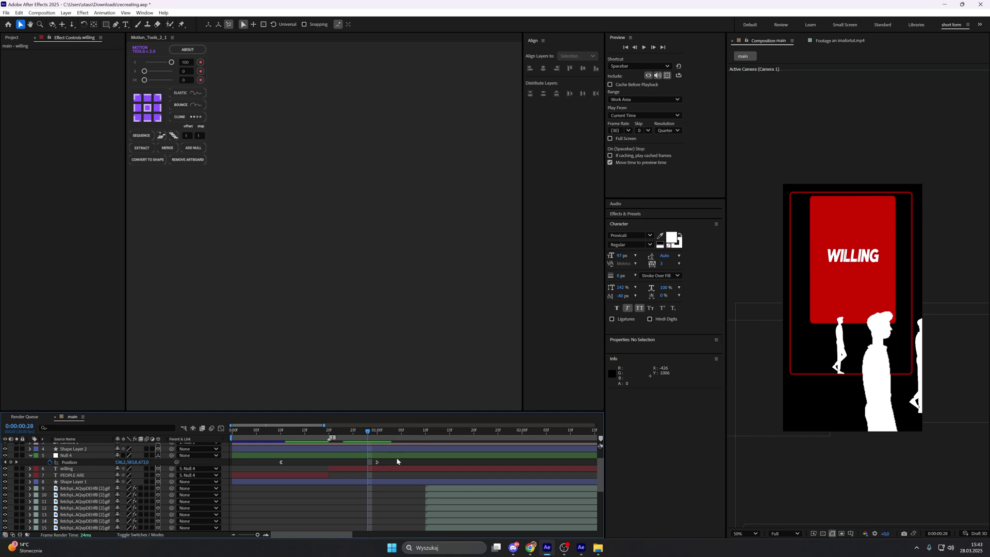
Set the willing text's vertical character scale to 160%
click(400, 469)
scroll(725, 413, down, 3)
scroll(725, 405, up, 1)
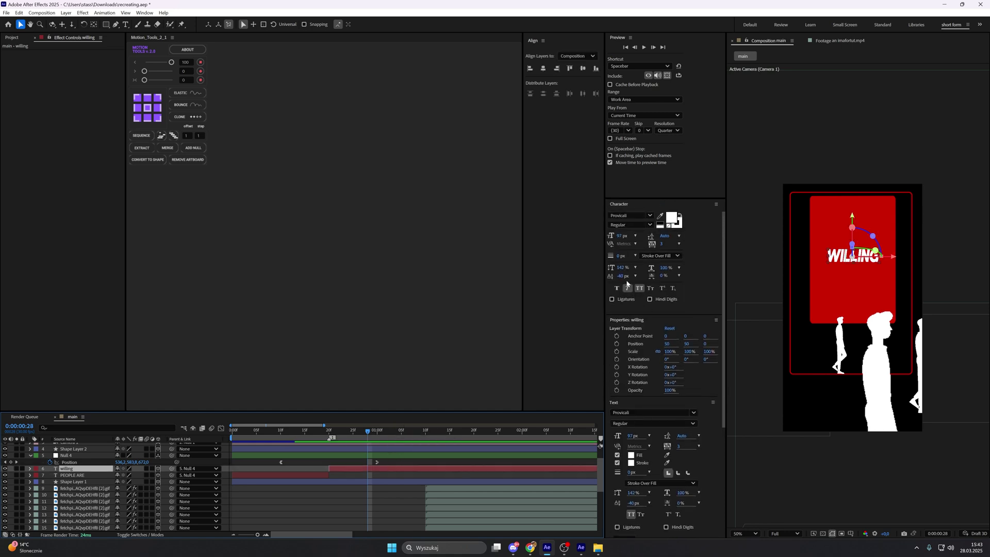
click(622, 267)
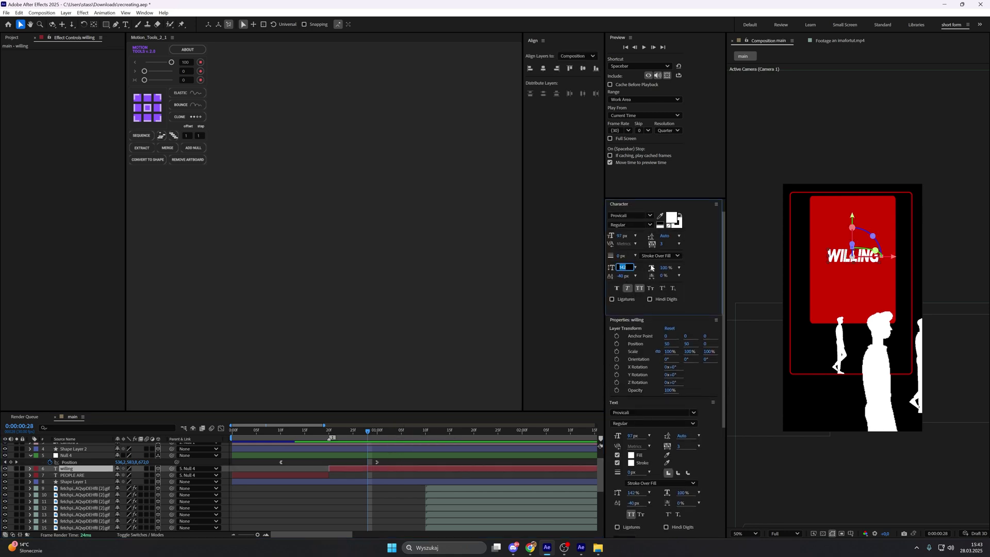
text(160)
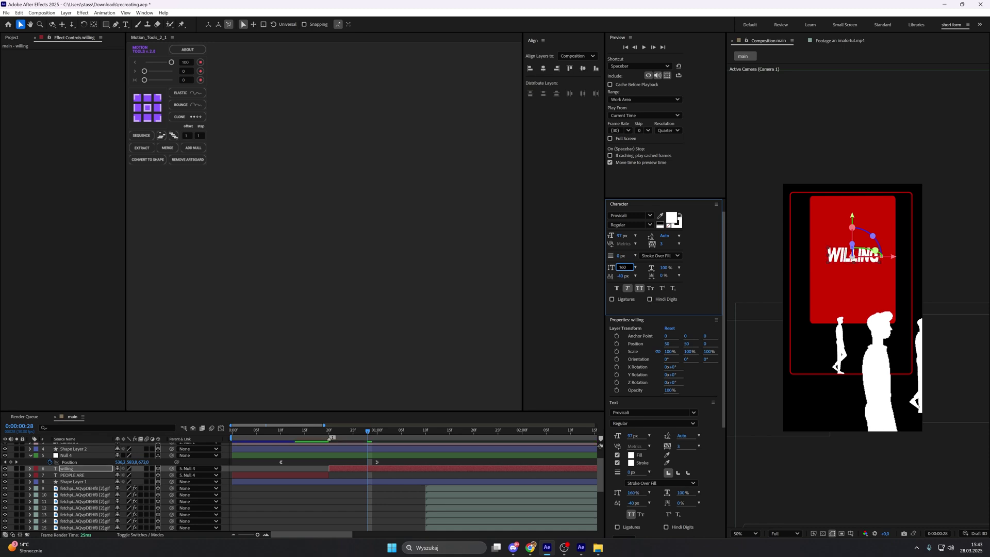
Scrub and play back the animation to check the change from PEOPLE ARE to the taller WILLING text
click(376, 437)
drag(368, 436, 315, 440)
key(period)
key(space)
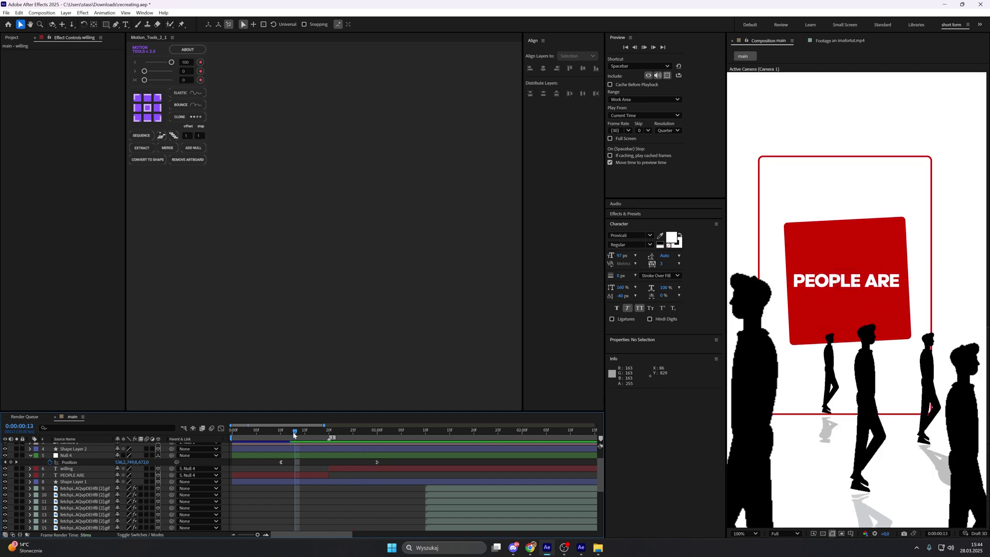
click(293, 435)
key(space)
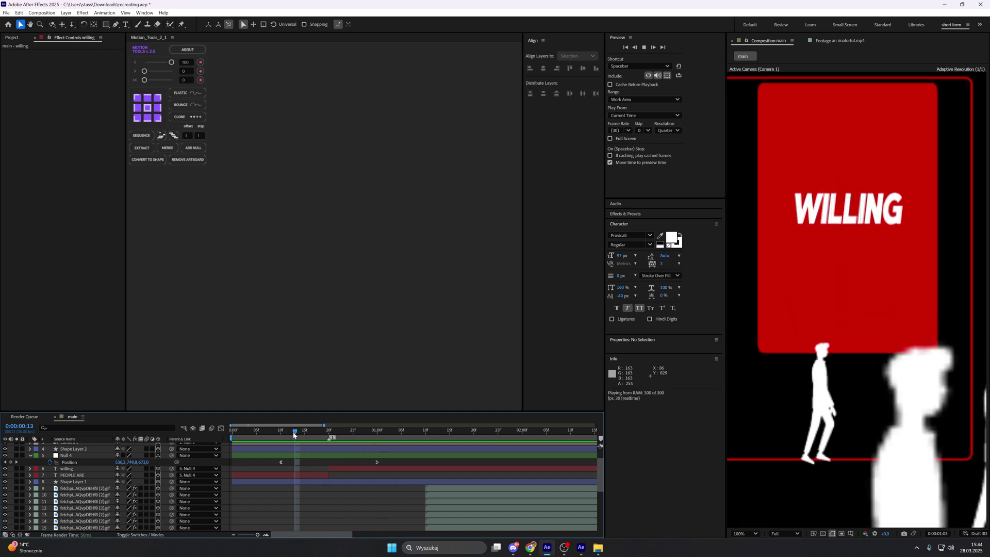
click(293, 434)
key(space)
Set the willing layer's Scale to 120% on all axes while viewing the frame at 0:00:01:00
drag(294, 434, 377, 432)
key(comma)
click(387, 468)
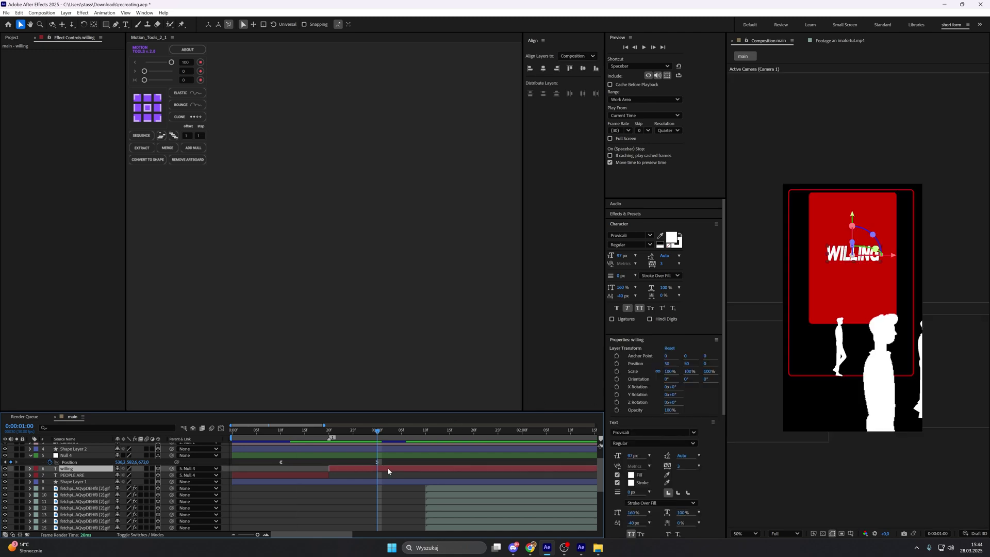
key(s)
drag(126, 475, 133, 474)
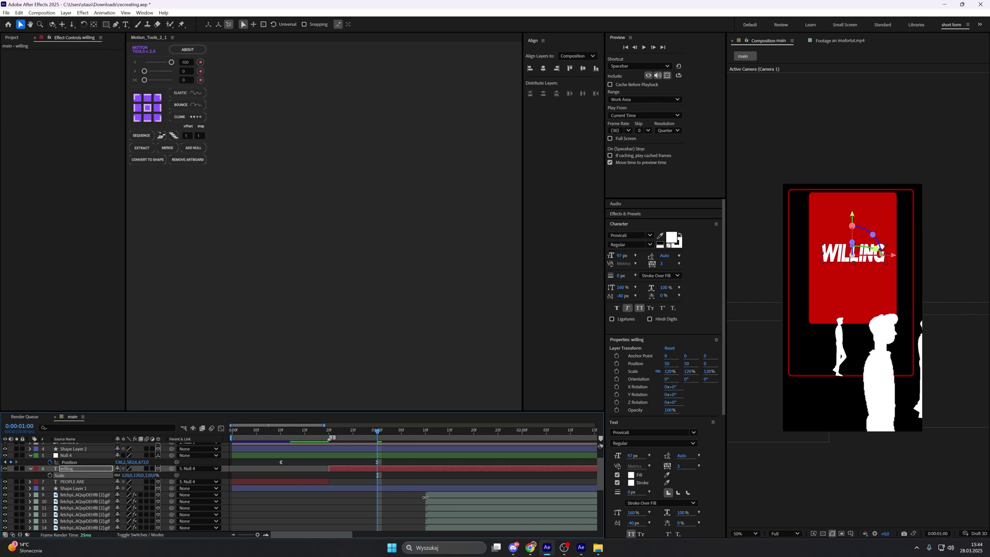
click(364, 462)
Apply the CC Scale Wipe effect to the PEOPLE ARE text layer
drag(378, 433, 324, 448)
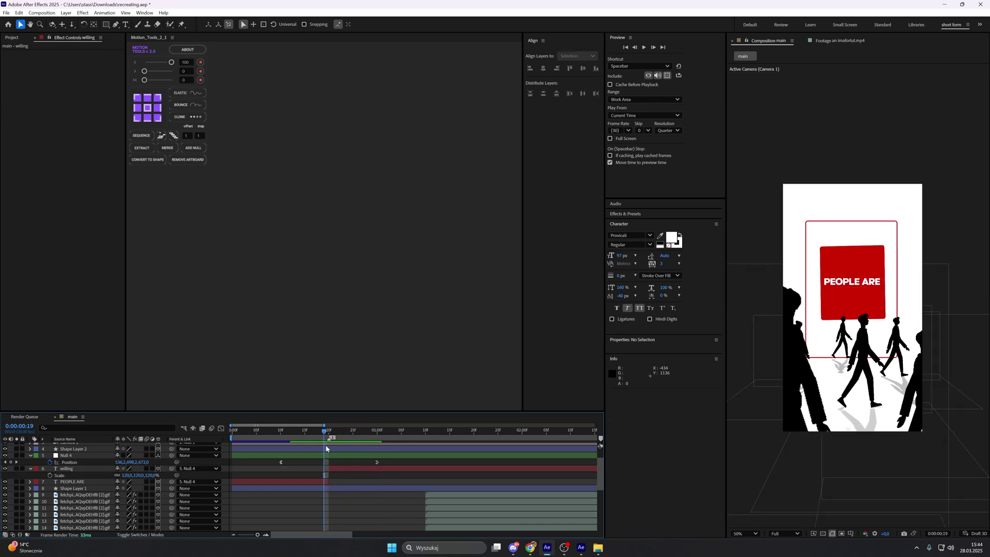
click(306, 483)
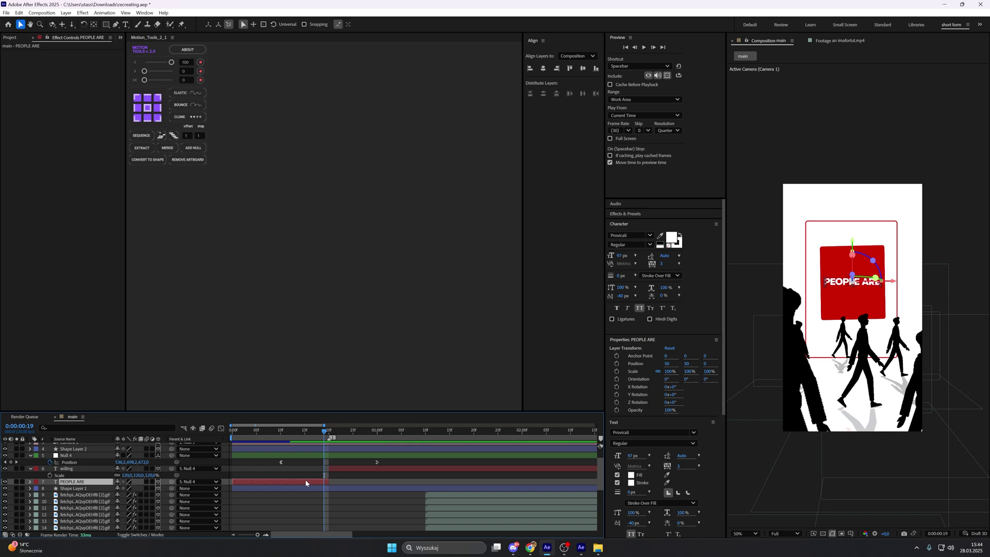
key(ctrl+space)
text(cc)
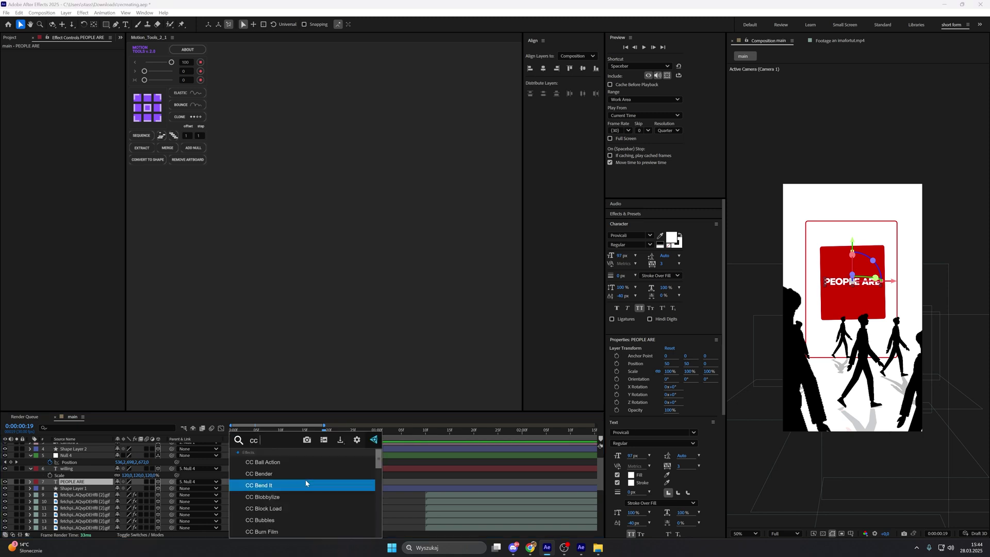
text( s)
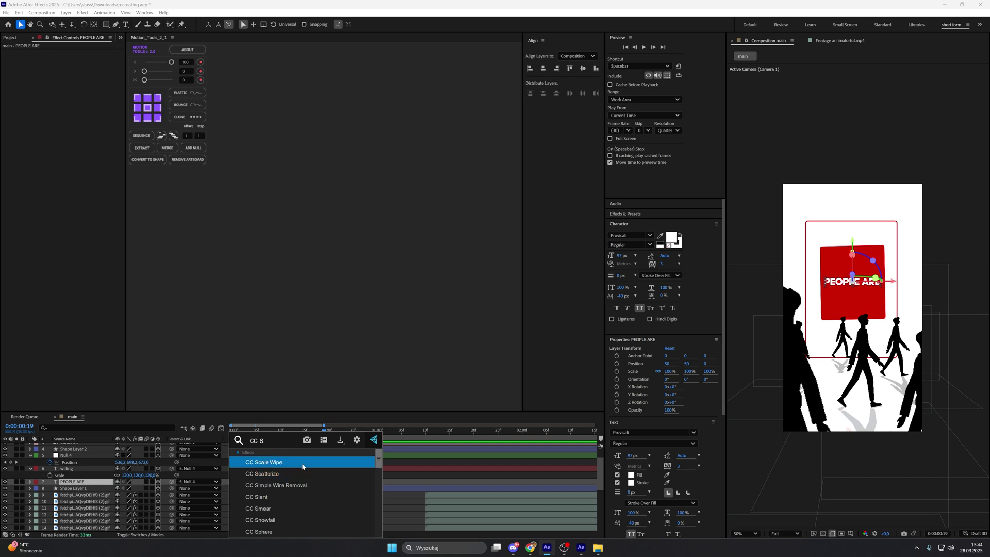
click(303, 464)
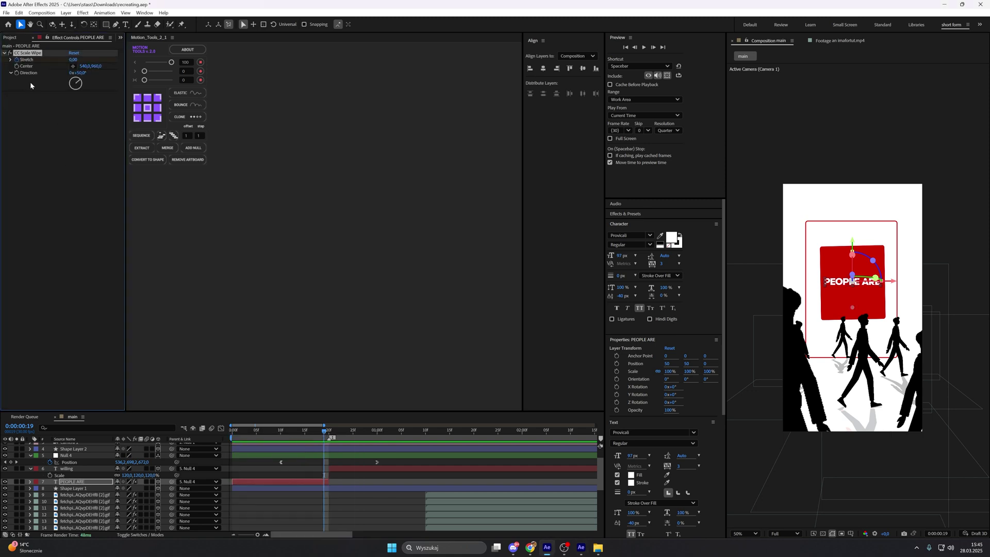
Place Stretch keyframes for the PEOPLE ARE layer's CC Scale Wipe at 0:00:00:07 and 0:00:00:20, with 0 at the first
key(u)
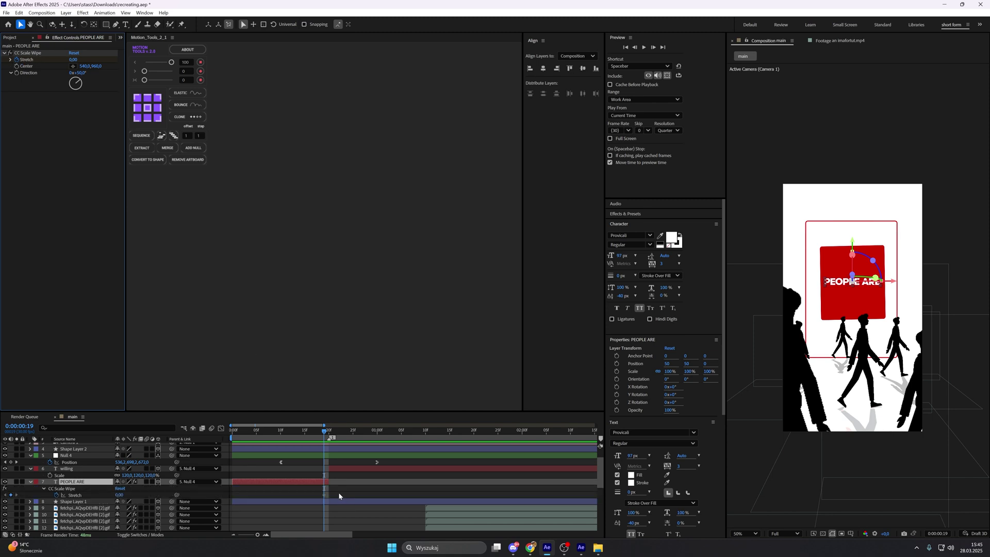
click(324, 496)
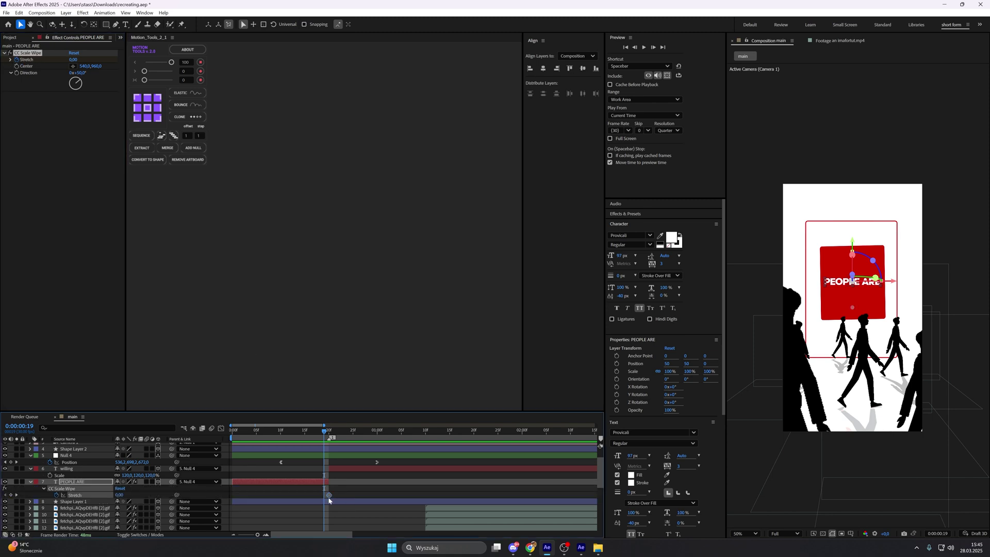
drag(325, 431, 265, 433)
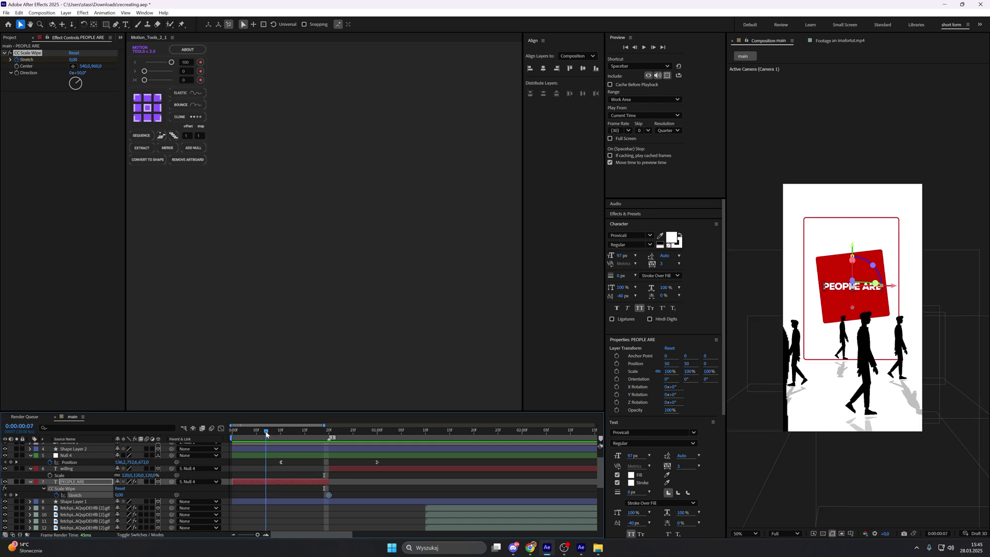
click(11, 494)
click(287, 488)
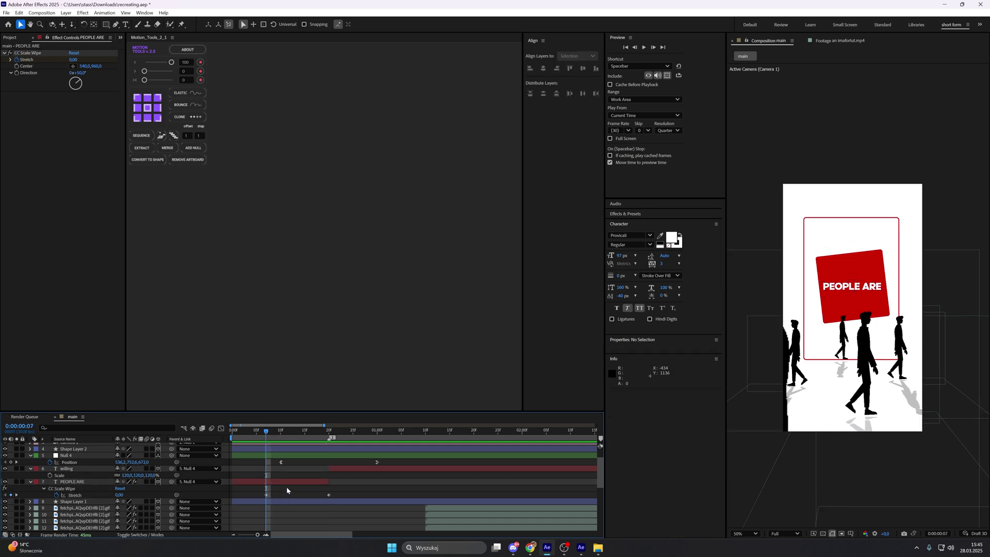
click(97, 495)
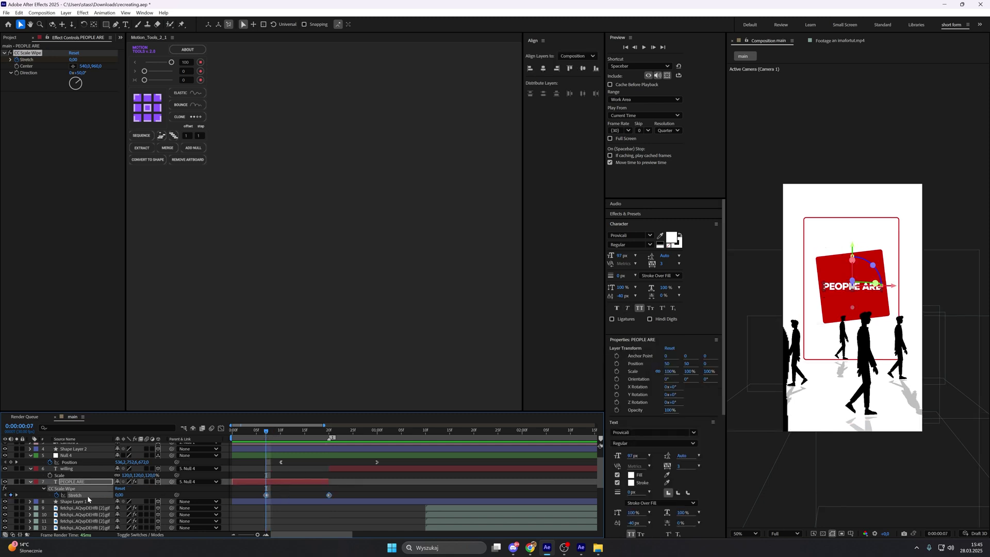
click(143, 497)
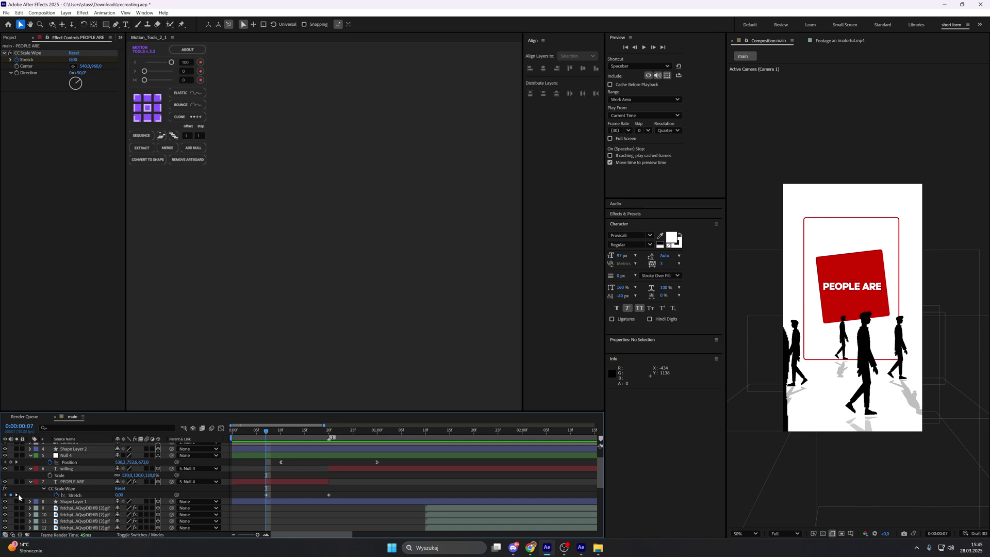
Set the CC Scale Wipe Stretch to 3 at the 0:00:00:20 keyframe
click(17, 495)
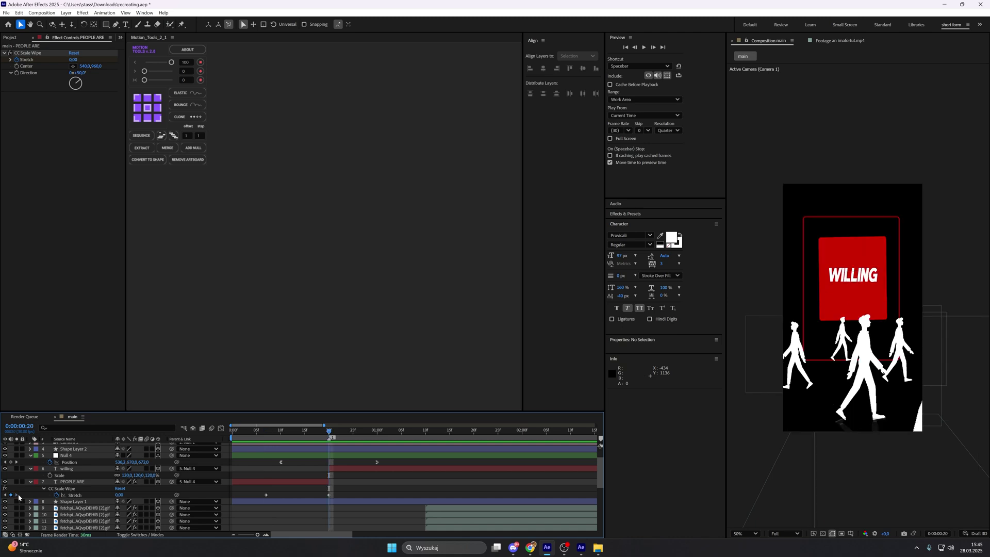
click(119, 494)
text(3)
key(Return)
Set the PEOPLE ARE layer's CC Scale Wipe Direction to 0°
drag(345, 429, 265, 434)
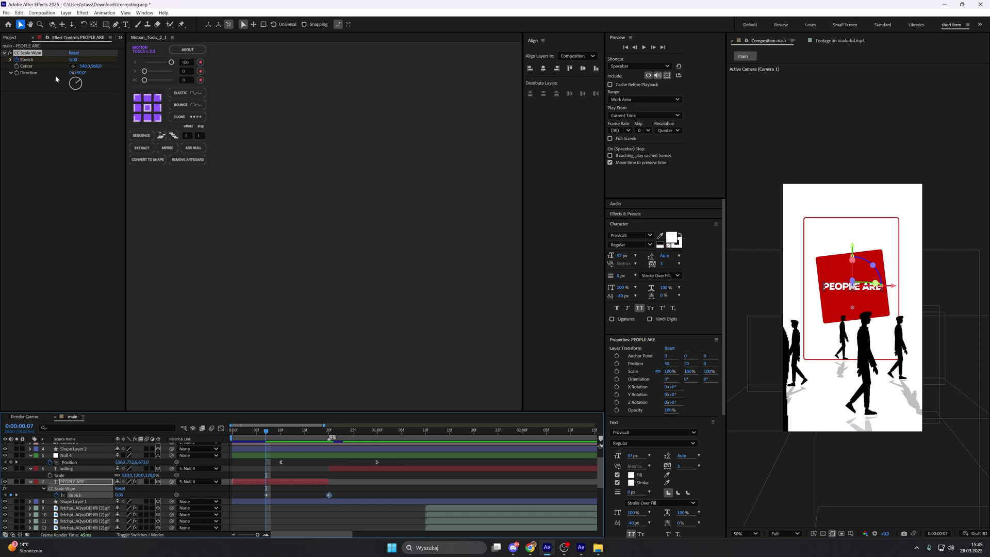
click(31, 54)
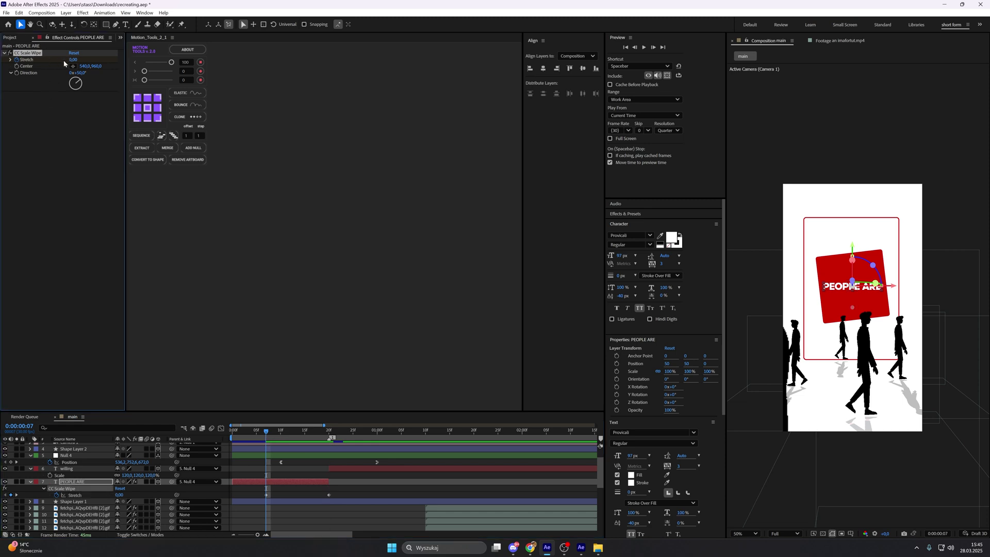
click(80, 72)
text(0)
key(Return)
Set the CC Scale Wipe Stretch to 2 at the 0:00:00:20 keyframe
click(329, 434)
click(159, 491)
drag(328, 433, 327, 433)
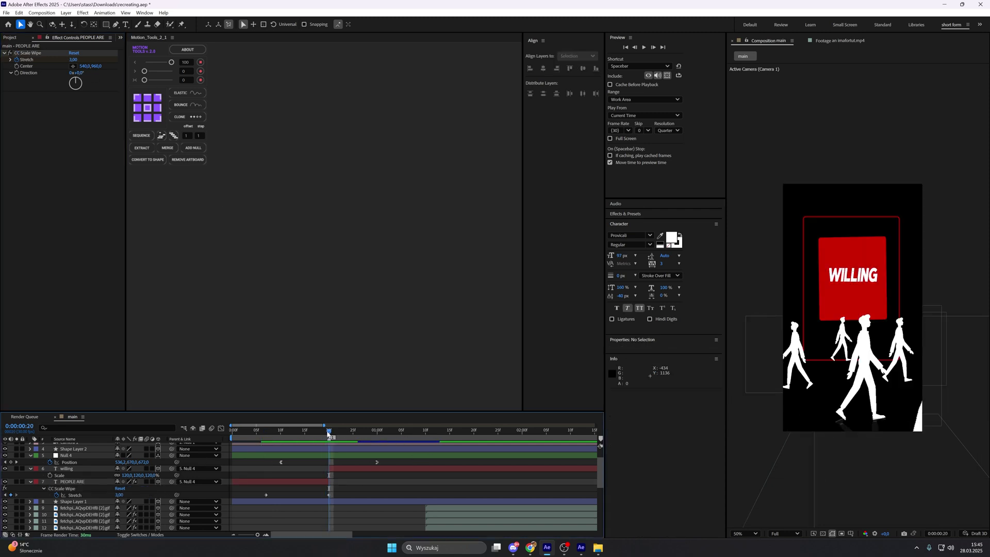
text(2)
key(Return)
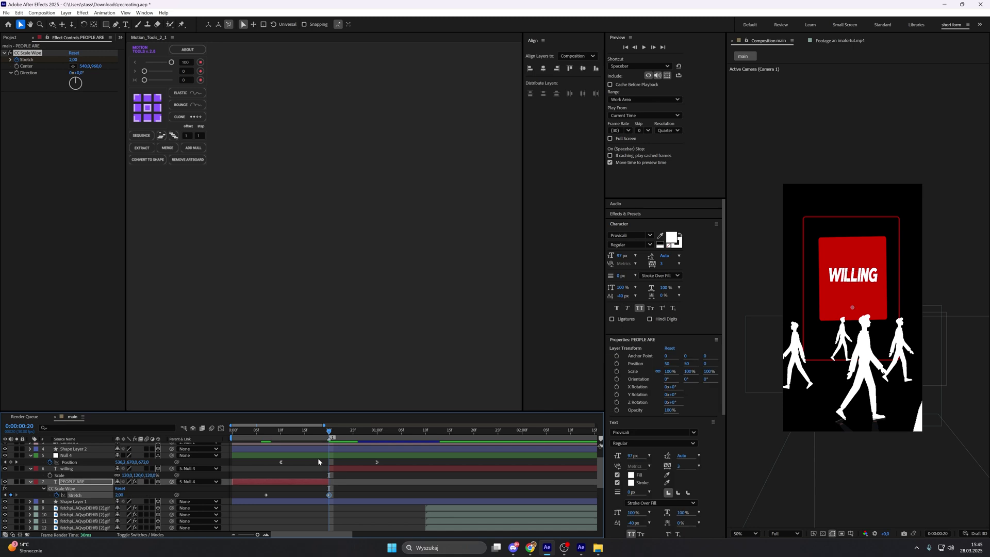
Inspect the stretched PEOPLE ARE text at 0:00:00:19 and play the animation from the start
mouse_move(325, 434)
mouse_down()
mouse_move(316, 435)
mouse_move(324, 436)
mouse_up()
click(325, 461)
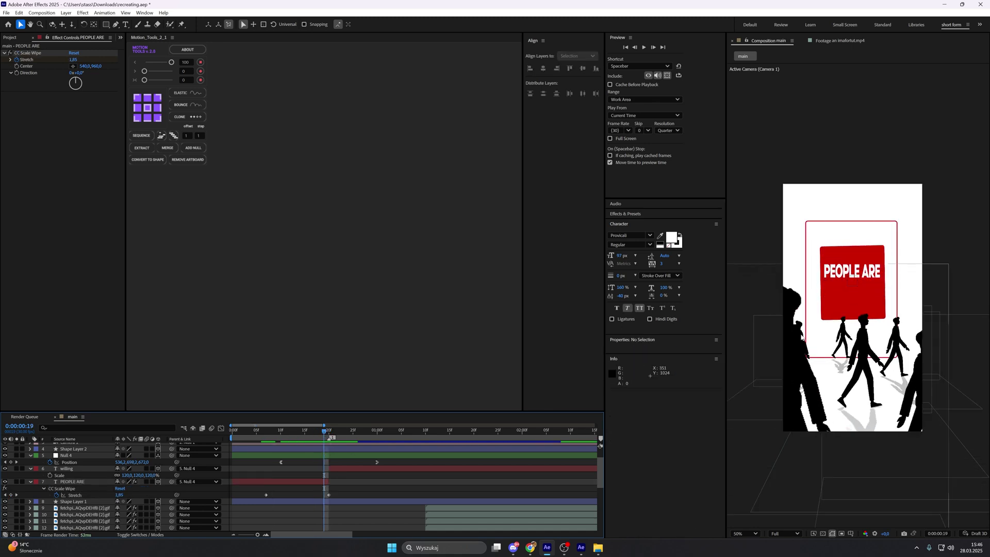
scroll(864, 263, up, 2)
scroll(864, 264, down, 2)
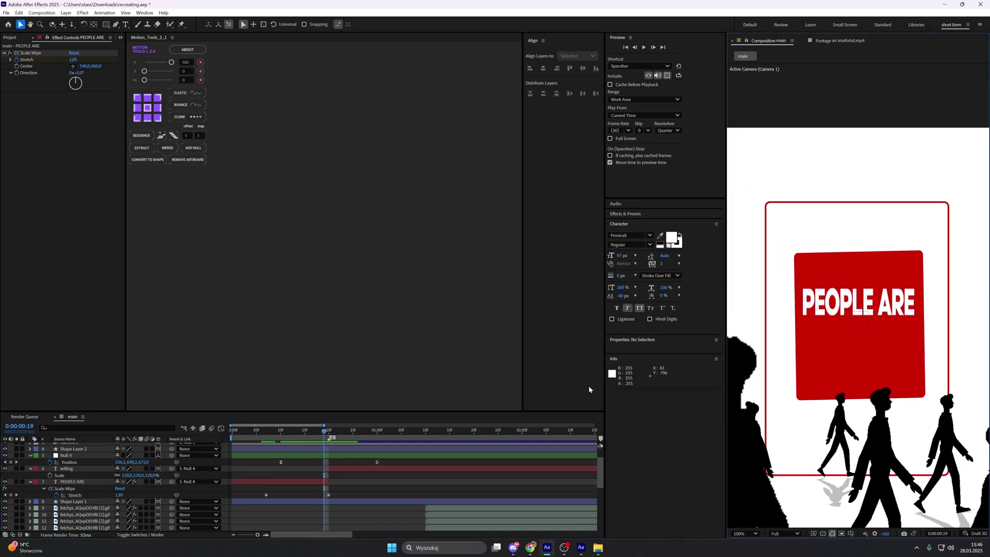
drag(325, 436, 325, 433)
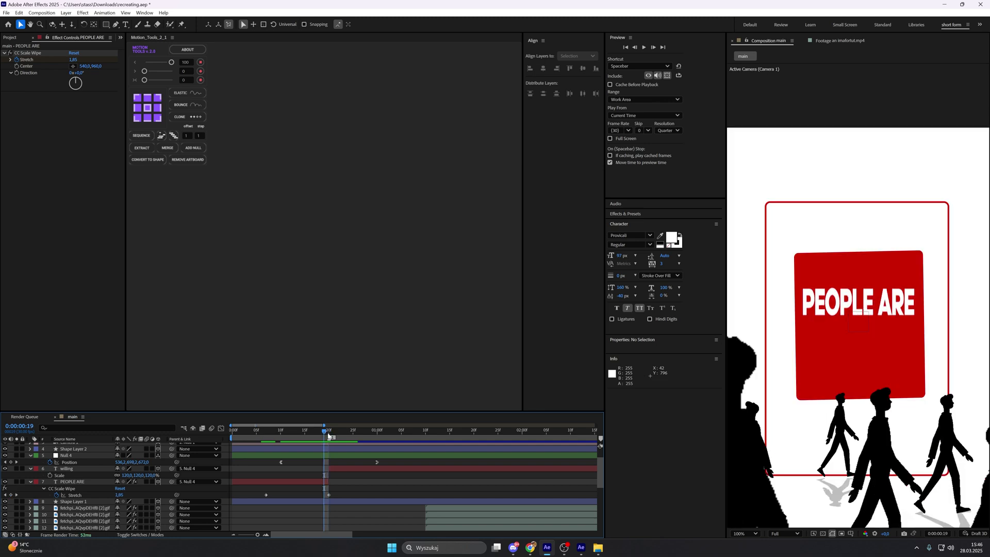
click(321, 483)
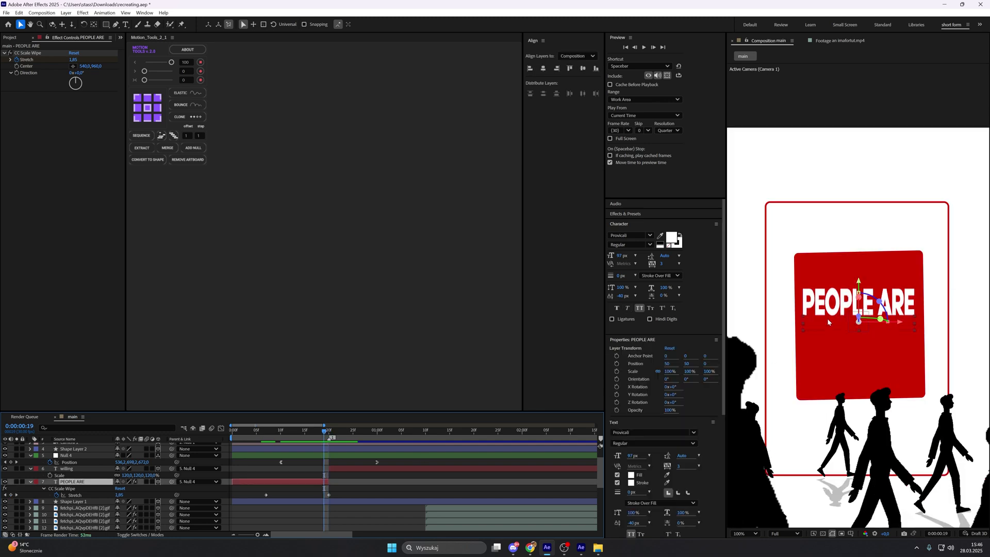
drag(827, 319, 827, 322)
drag(324, 432, 230, 434)
click(258, 468)
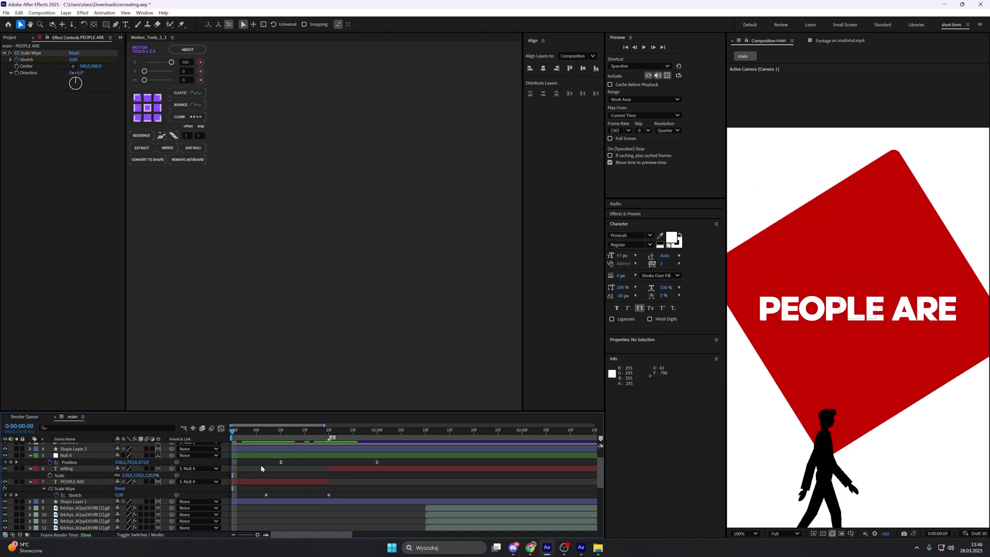
key(space)
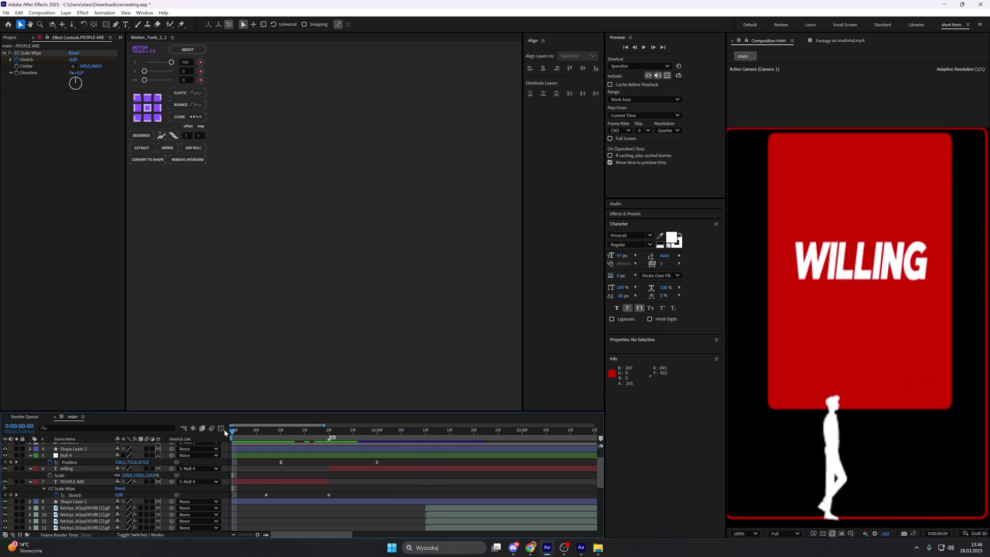
Compare the main composition with the reference footage around the switch from PEOPLE ARE to WILLING
click(846, 40)
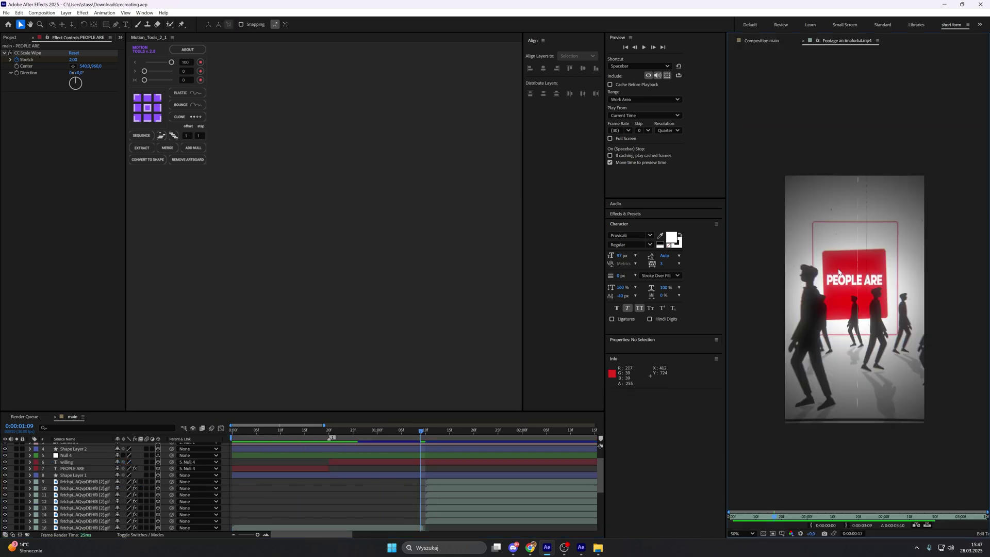
drag(775, 516, 790, 517)
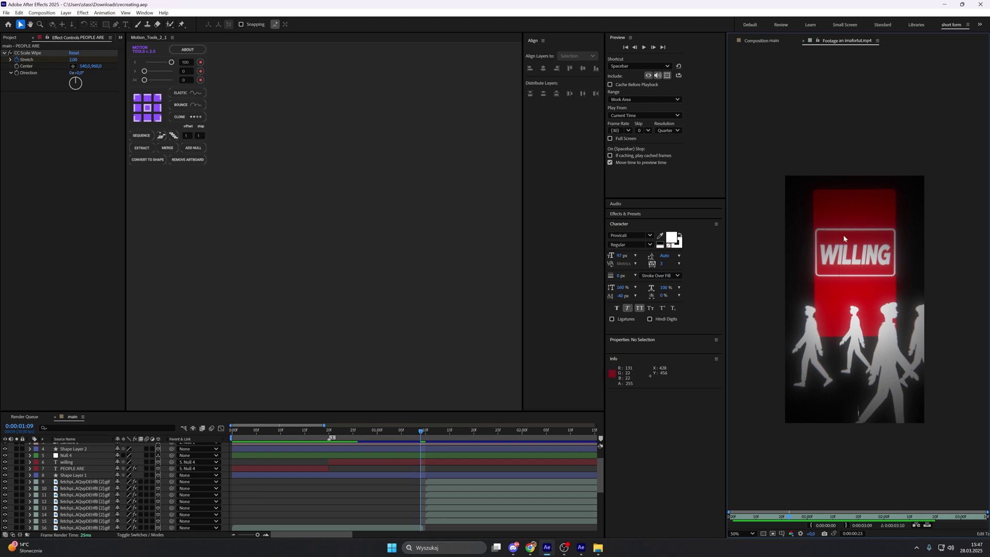
drag(786, 518, 777, 517)
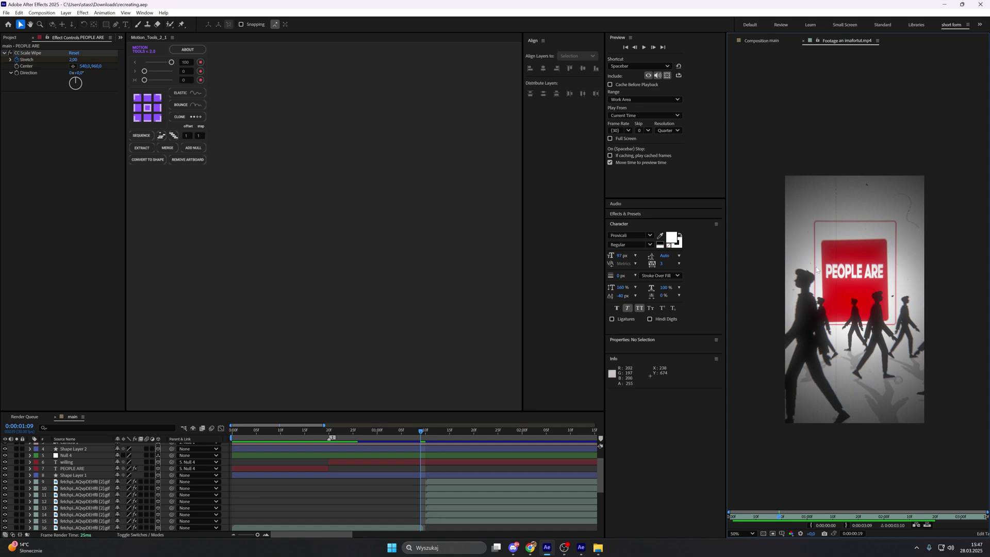
drag(782, 518, 784, 520)
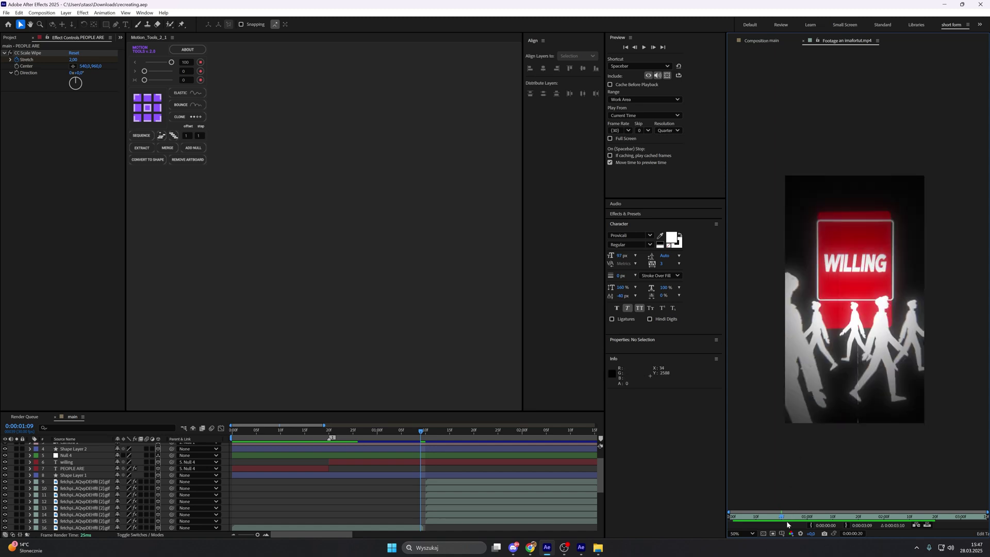
click(762, 41)
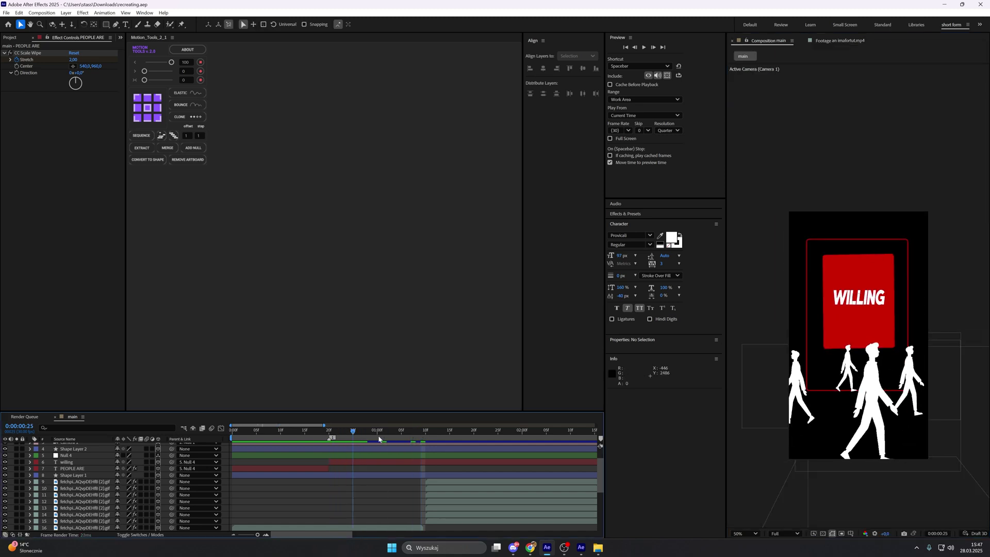
click(840, 40)
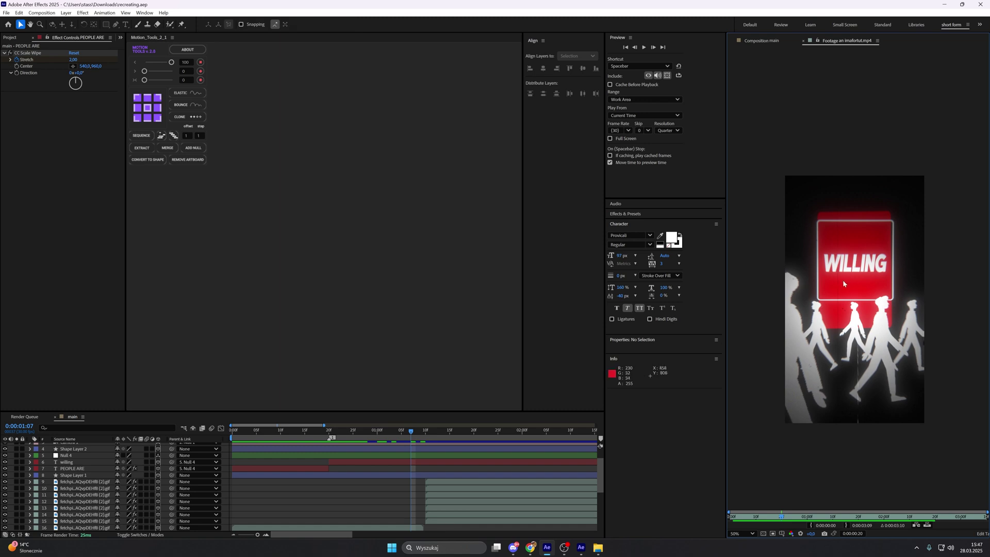
Check the white frame in the reference footage, then keyframe Shape Layer 2's red stroke color at 0:00:00:19
drag(781, 519, 806, 510)
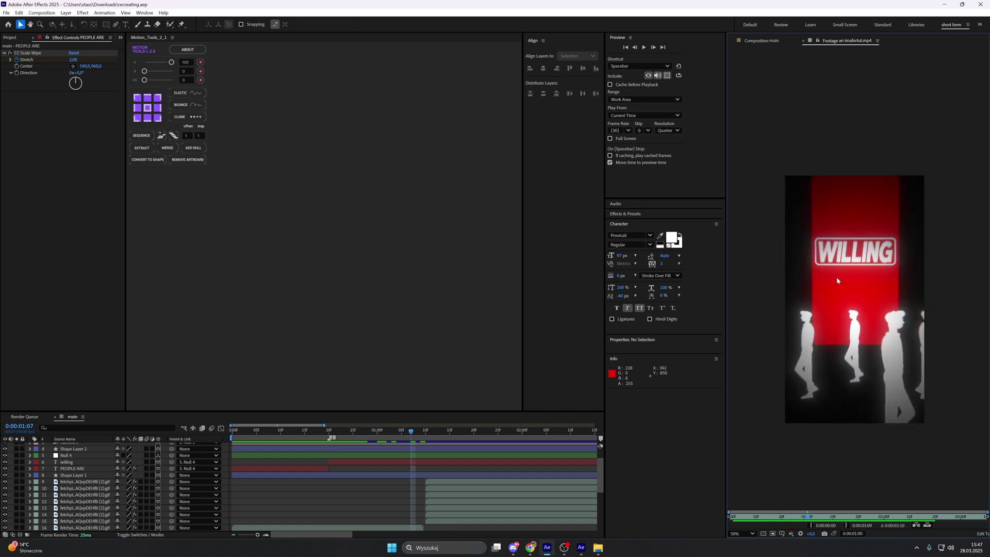
click(762, 41)
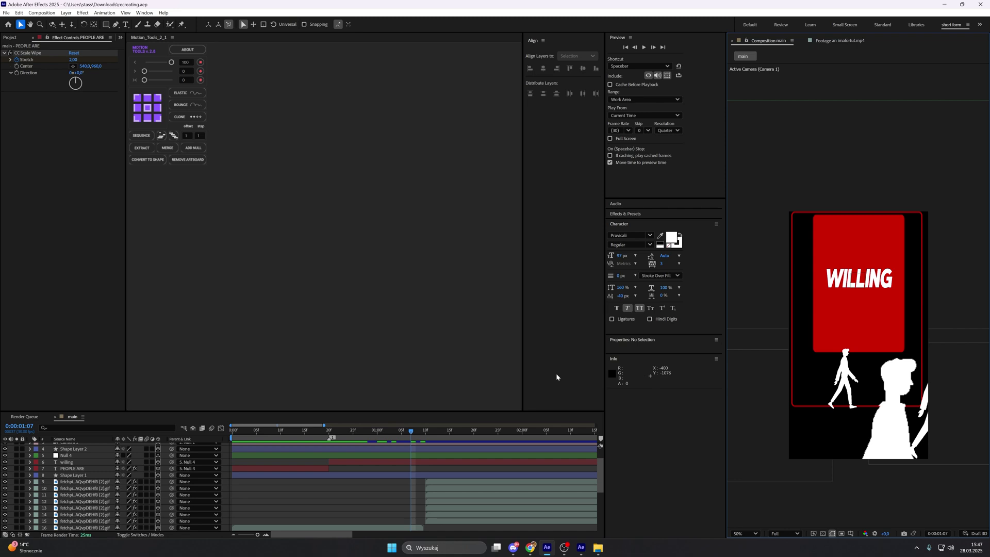
click(329, 431)
click(88, 476)
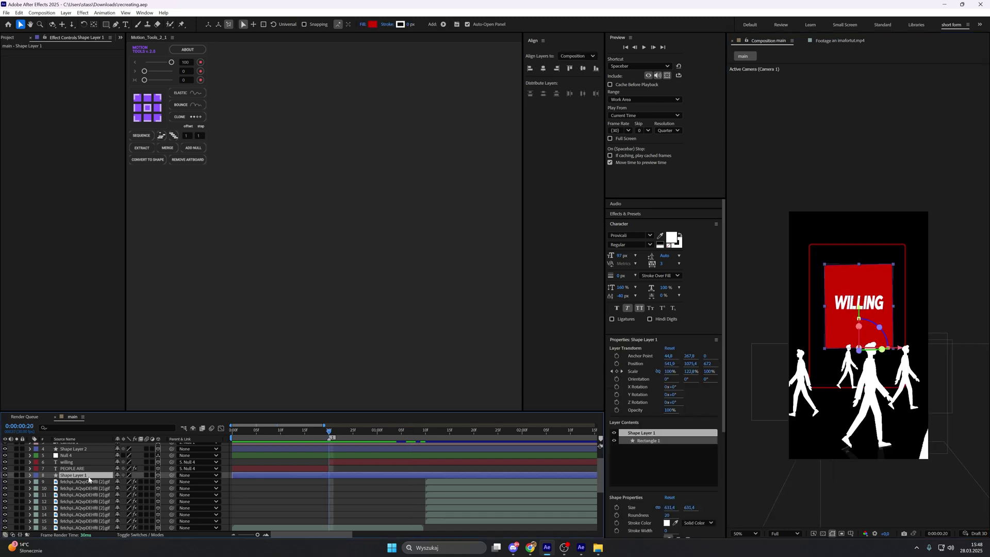
click(77, 448)
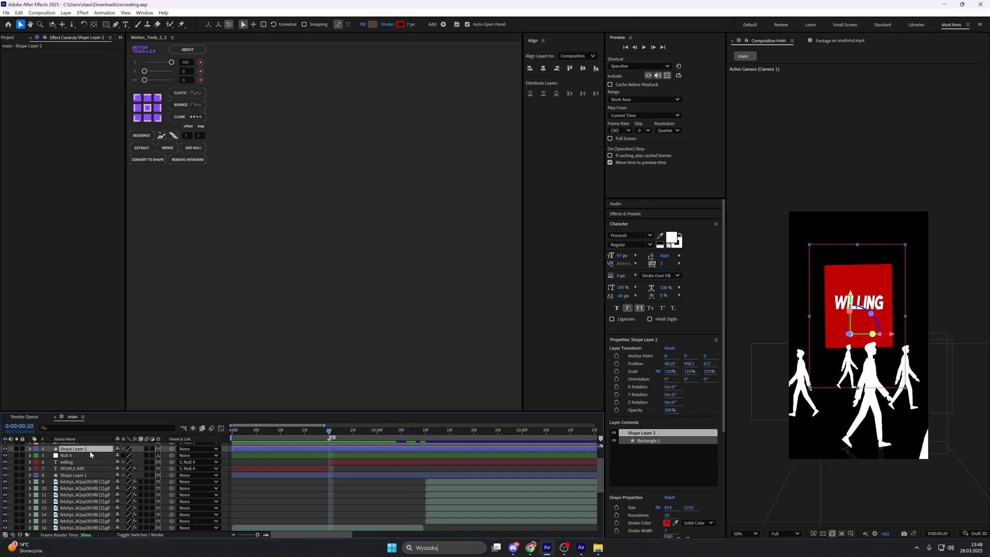
scroll(723, 427, down, 1)
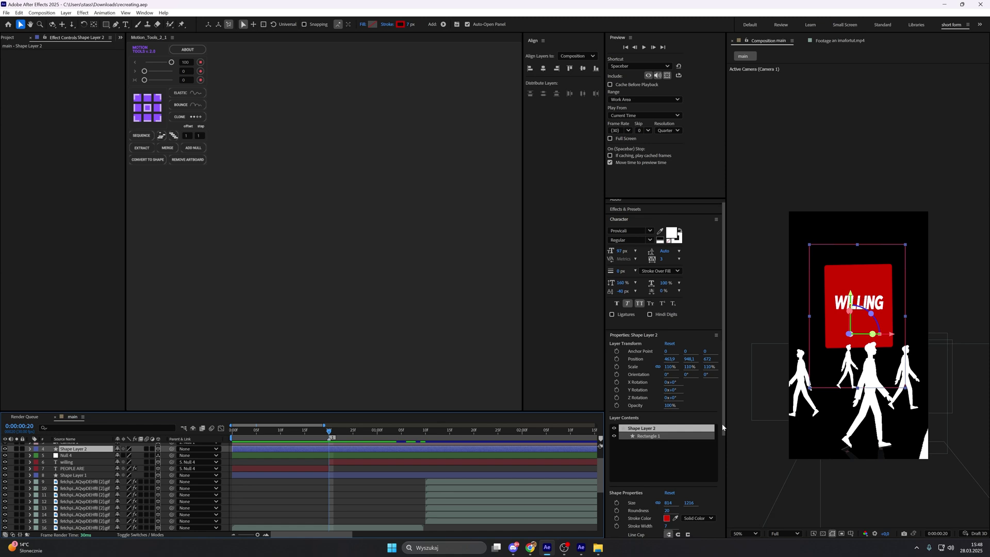
scroll(696, 417, down, 3)
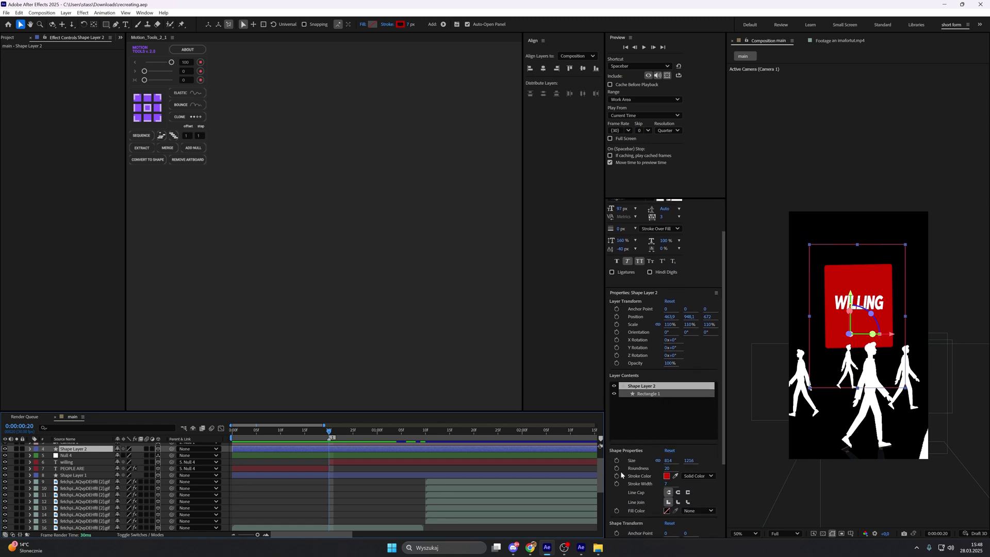
click(616, 477)
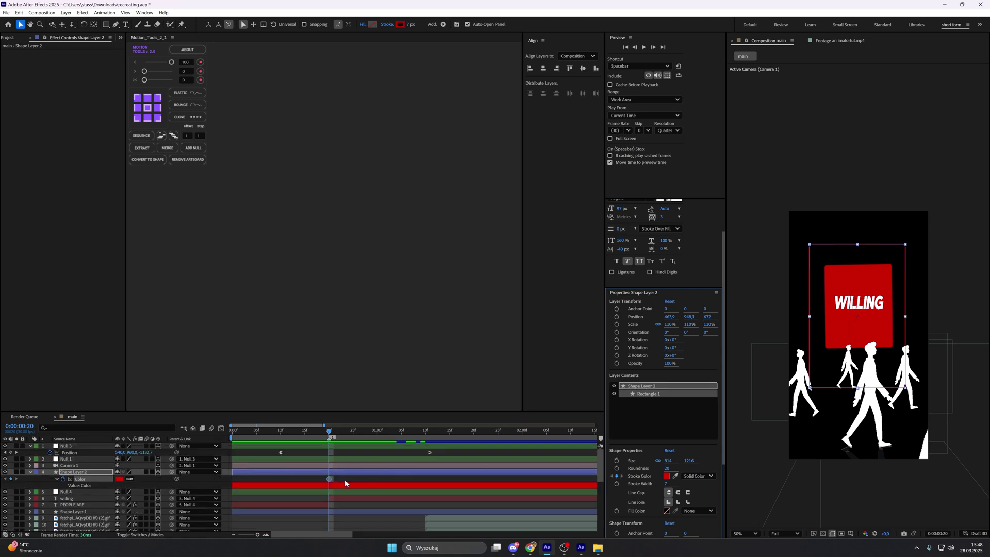
drag(330, 480, 325, 480)
click(333, 480)
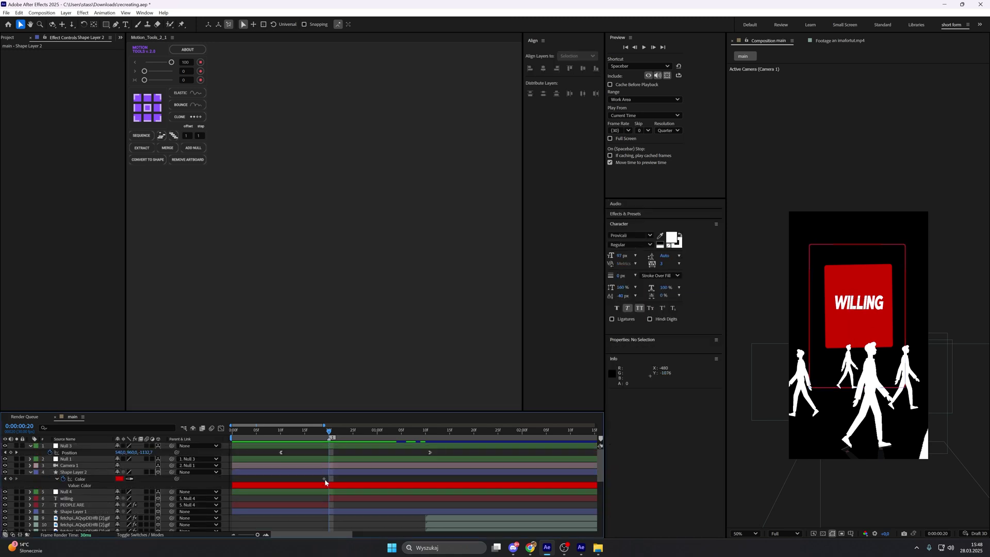
Add a stroke color keyframe to Shape Layer 2 at 0:00:00:20 and set it to white (FFFFFF)
click(11, 478)
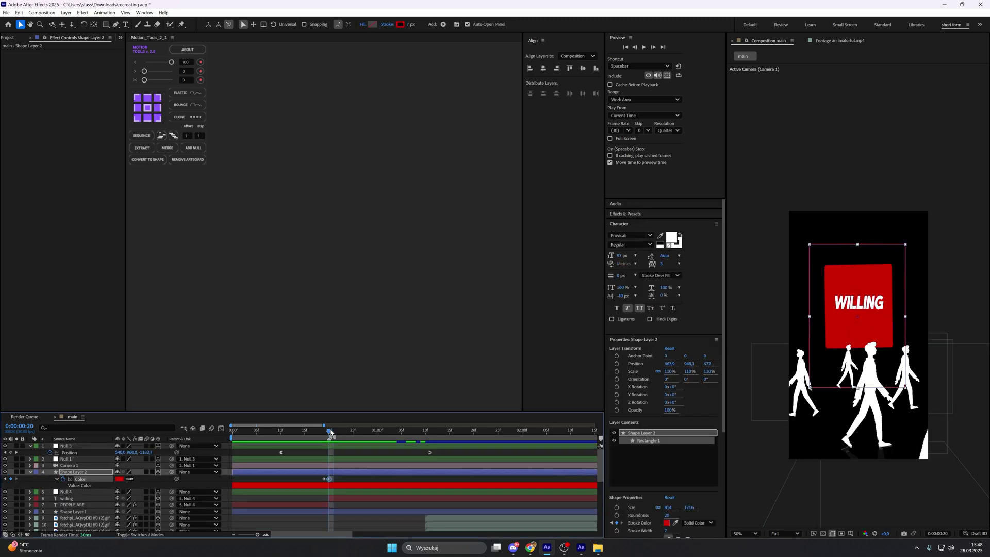
click(119, 479)
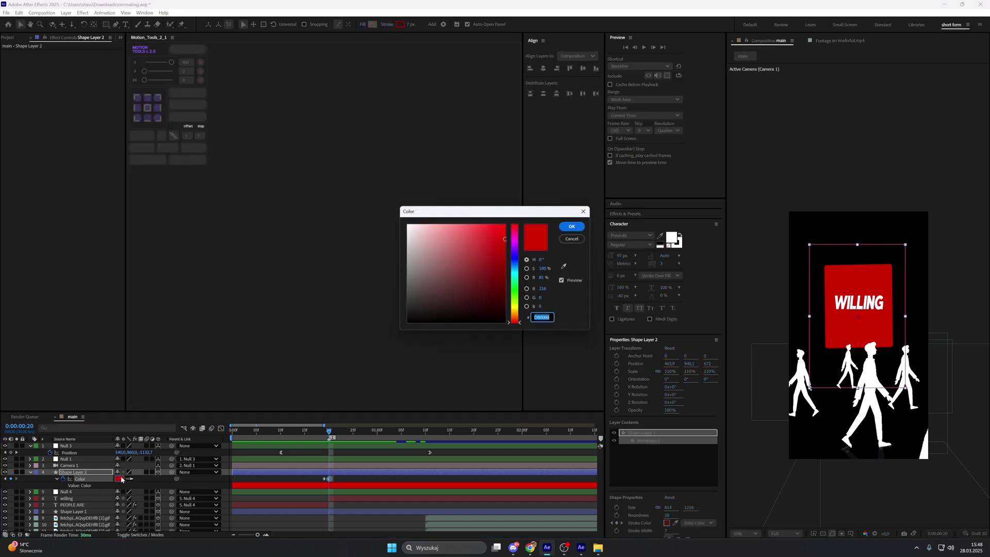
drag(463, 297, 380, 198)
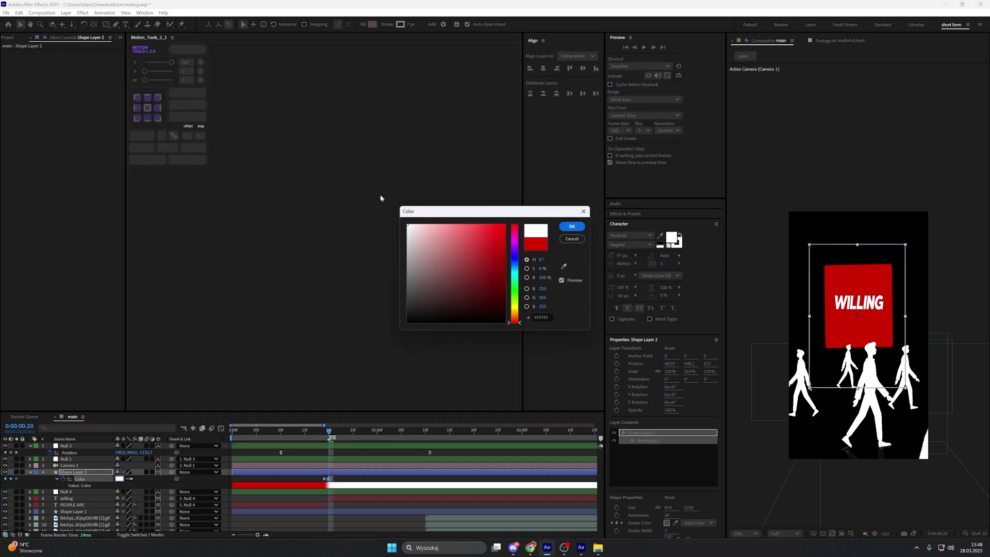
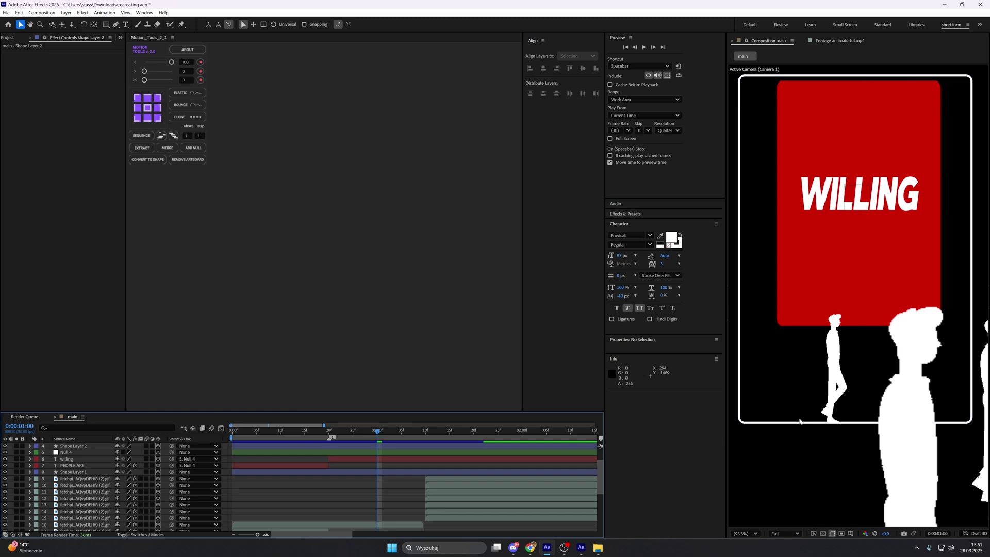
Compare the outline frame around WILLING with the frame in the reference footage
click(840, 41)
drag(803, 518, 772, 518)
scroll(846, 270, up, 2)
key(v)
click(761, 41)
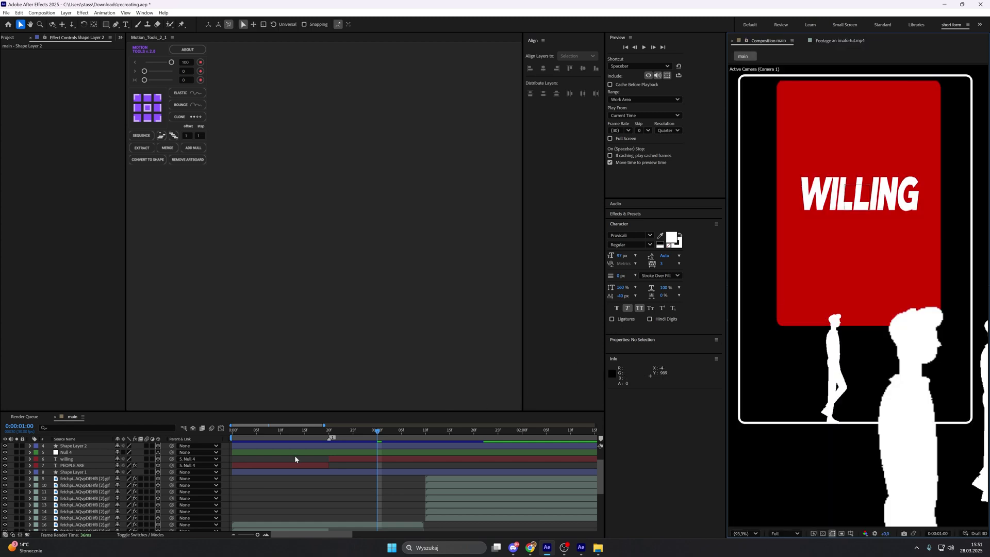
Keyframe the Size of Shape Layer 2's rectangle path at 0:00:01:00 and 0:00:00:09
scroll(295, 456, up, 3)
click(28, 465)
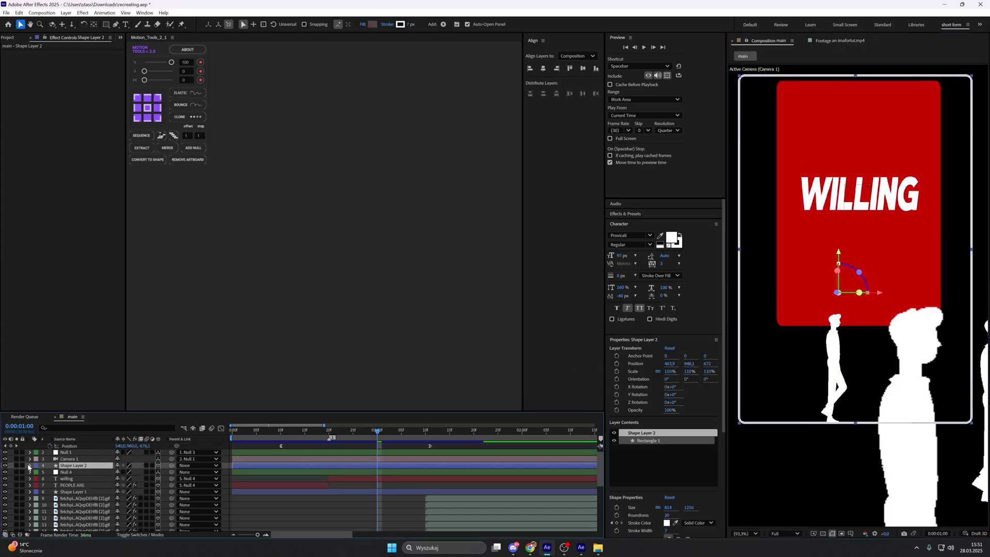
click(30, 466)
scroll(31, 468, down, 1)
click(50, 471)
click(49, 462)
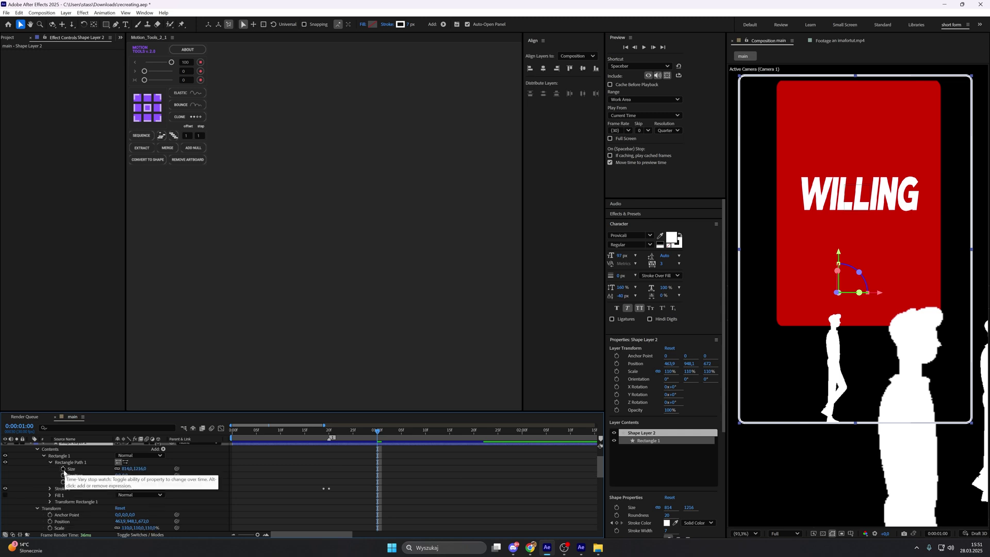
click(63, 468)
drag(376, 430, 272, 430)
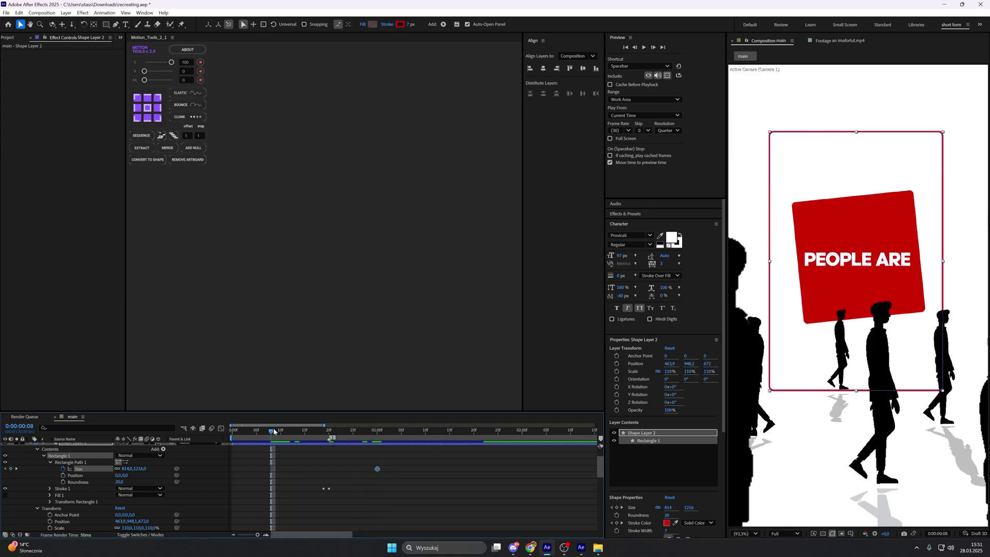
key(Page_Down)
click(11, 469)
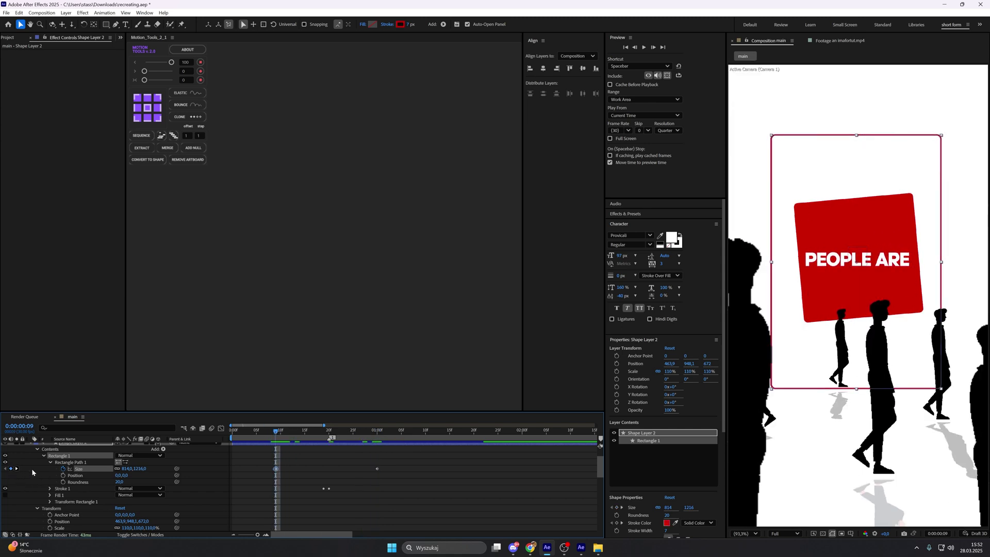
Keyframe Shape Layer 2's Position at 0:00:00:09 and 0:00:01:00
click(43, 455)
click(57, 464)
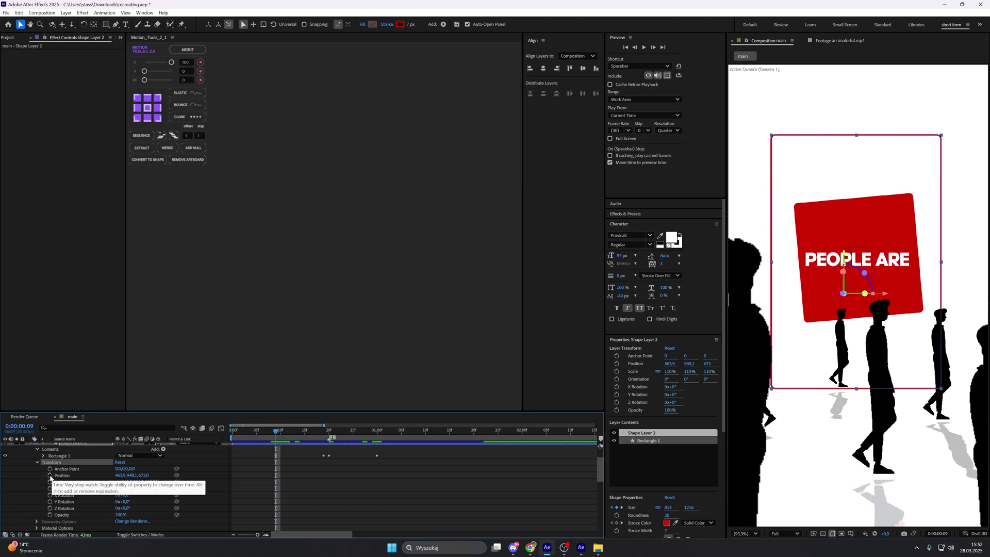
click(50, 476)
key(u)
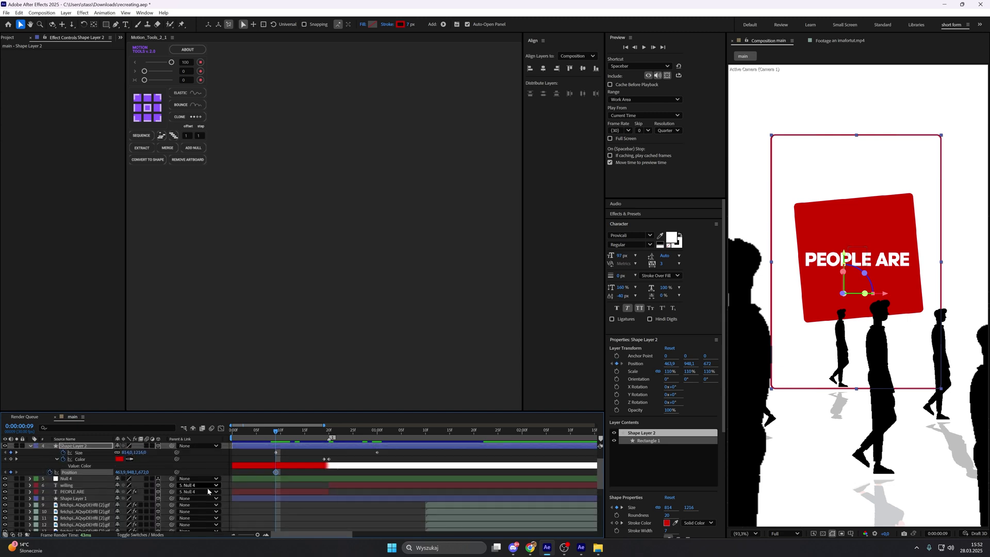
drag(287, 433, 377, 436)
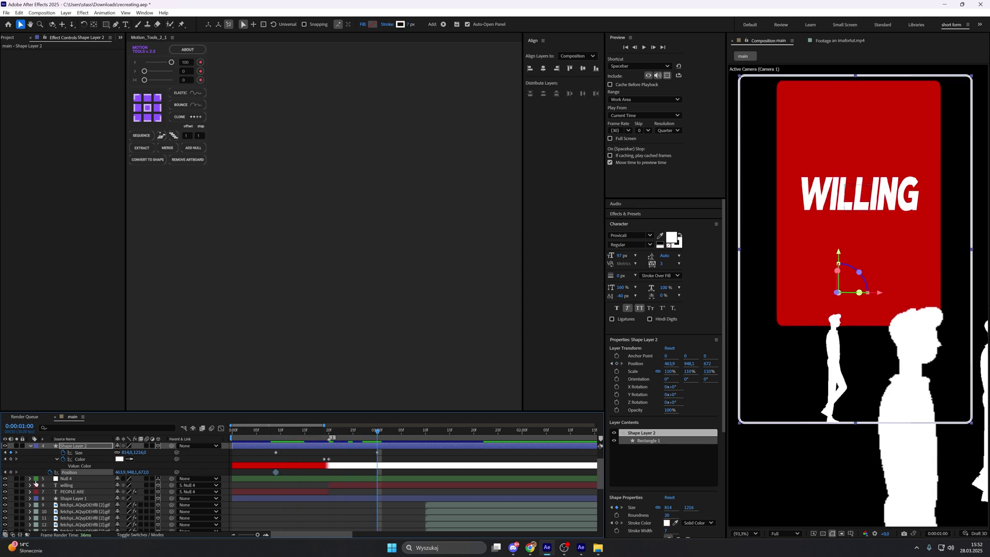
click(10, 472)
Reduce the rectangle's Size at the 0:00:01:00 keyframe to about 590 by 701
click(80, 454)
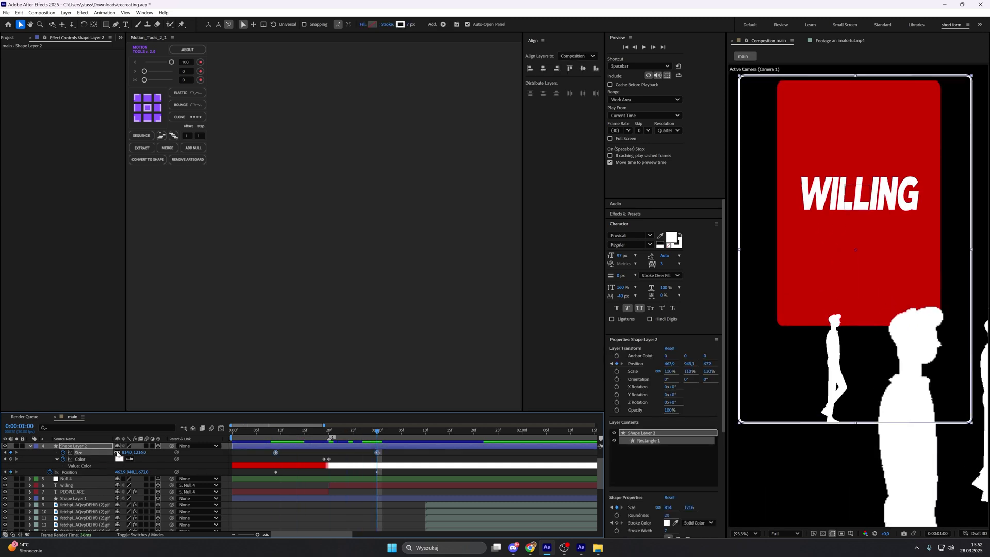
drag(141, 452, 72, 455)
drag(141, 453, 62, 459)
drag(126, 452, 11, 456)
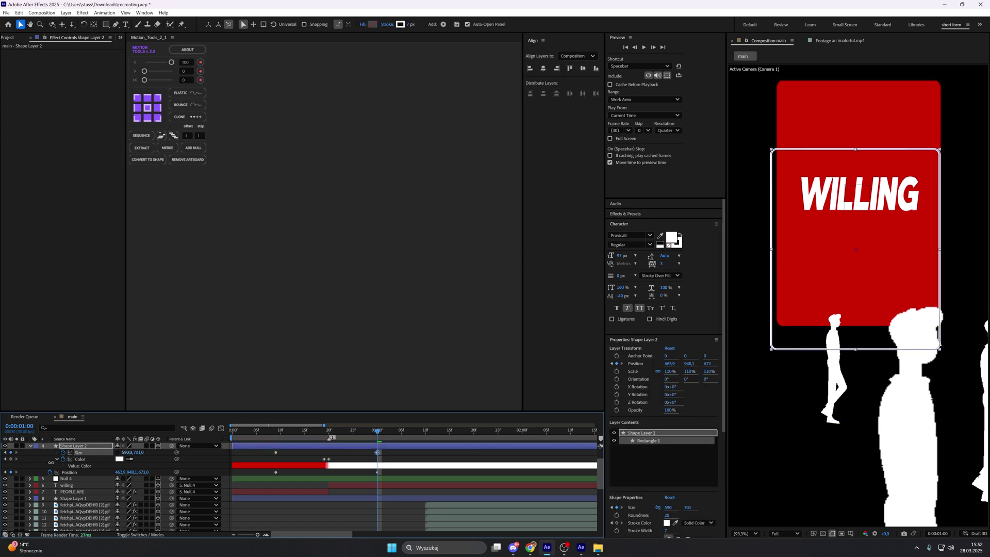
Resize Shape Layer 2's outline to about 516 × 146 at 1:00 and position it around WILLING at about 476.9, 735.1
drag(126, 452, 100, 456)
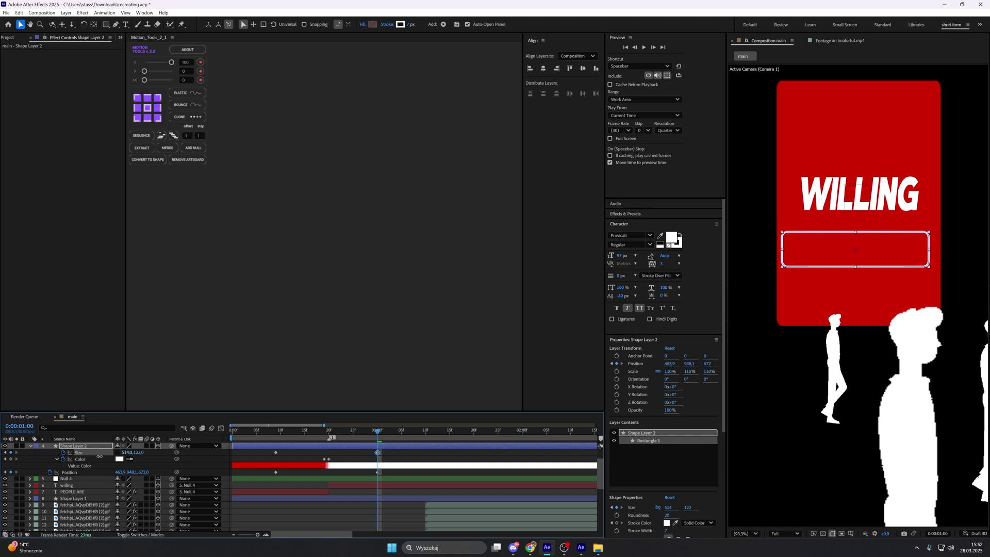
click(352, 471)
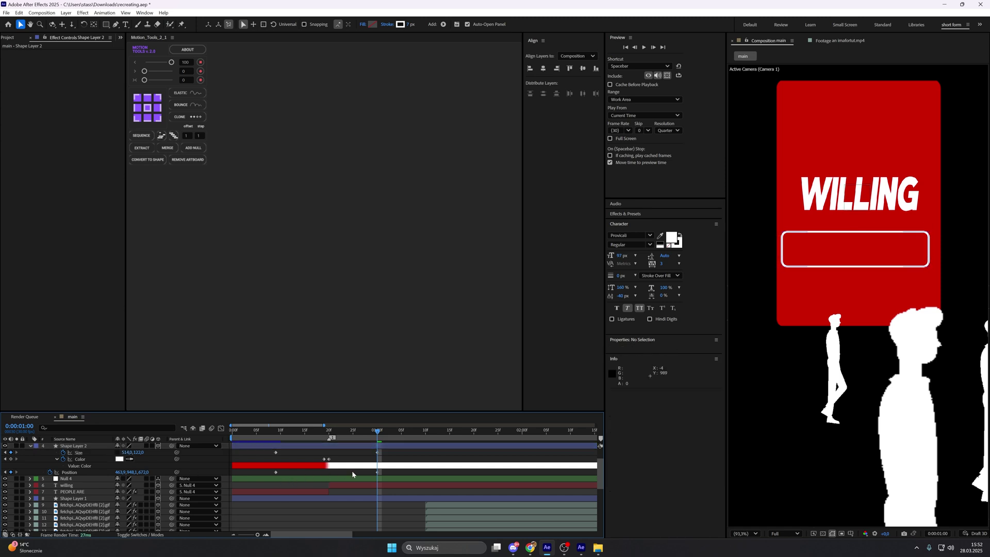
drag(132, 473, 63, 459)
drag(119, 472, 148, 452)
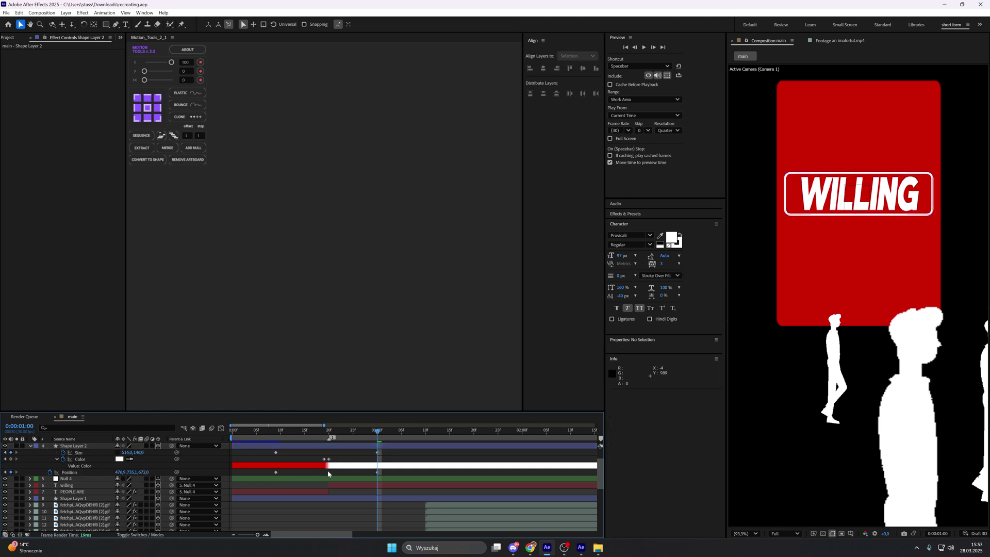
Ease both Size keyframes of Shape Layer 2 in the value graph and lengthen their handles into a smooth S-curve
drag(393, 455, 259, 451)
click(221, 429)
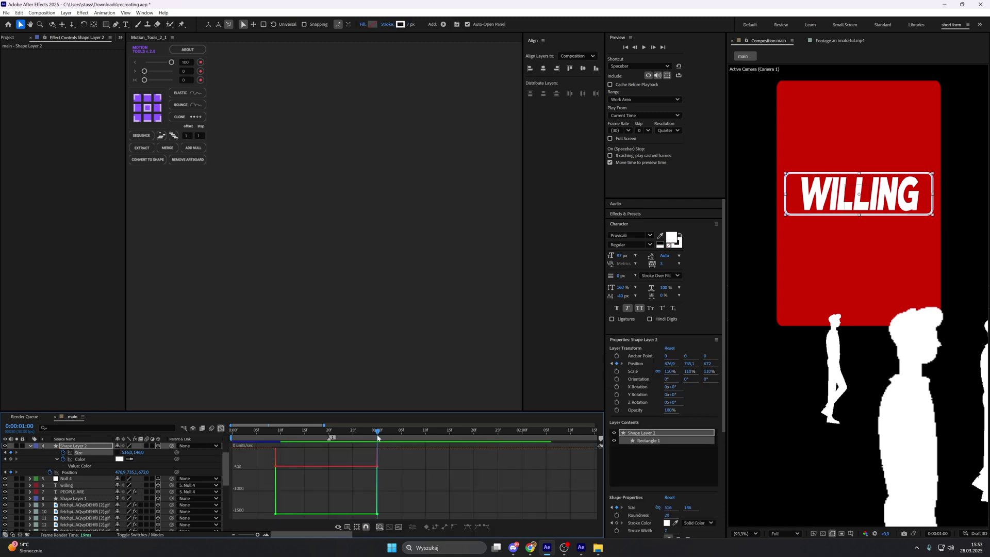
click(329, 429)
click(338, 526)
click(372, 442)
click(316, 479)
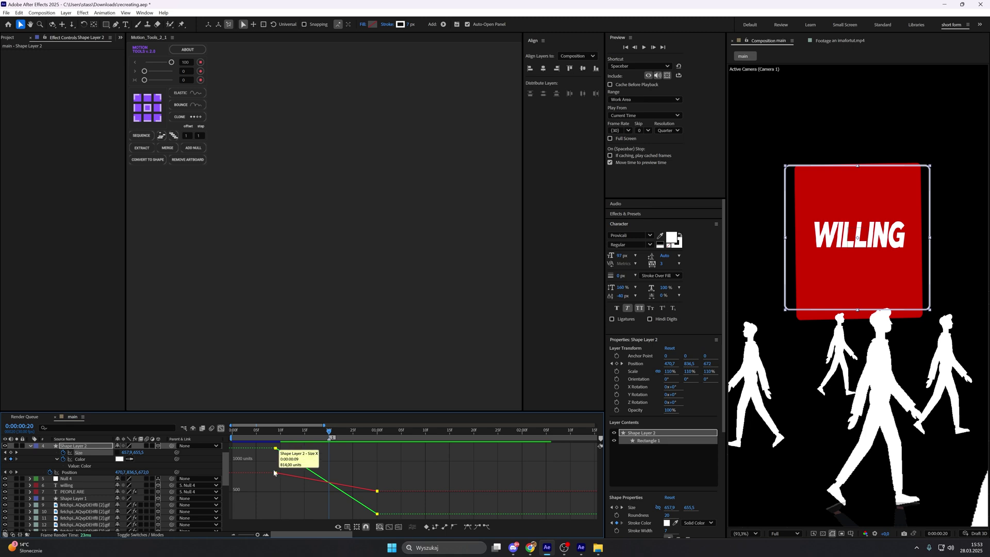
drag(384, 520, 263, 450)
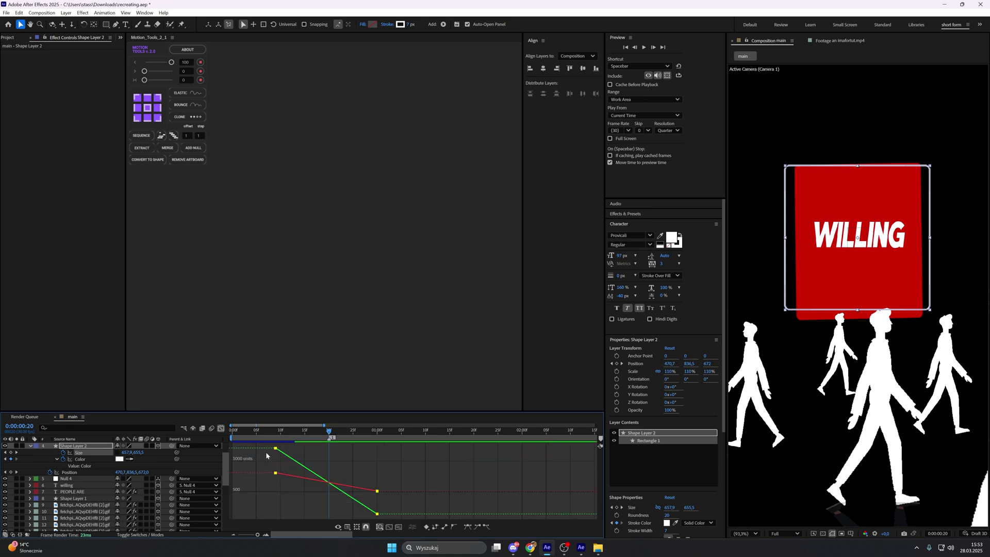
click(454, 526)
drag(292, 460, 331, 450)
drag(292, 476, 335, 474)
drag(331, 448, 336, 448)
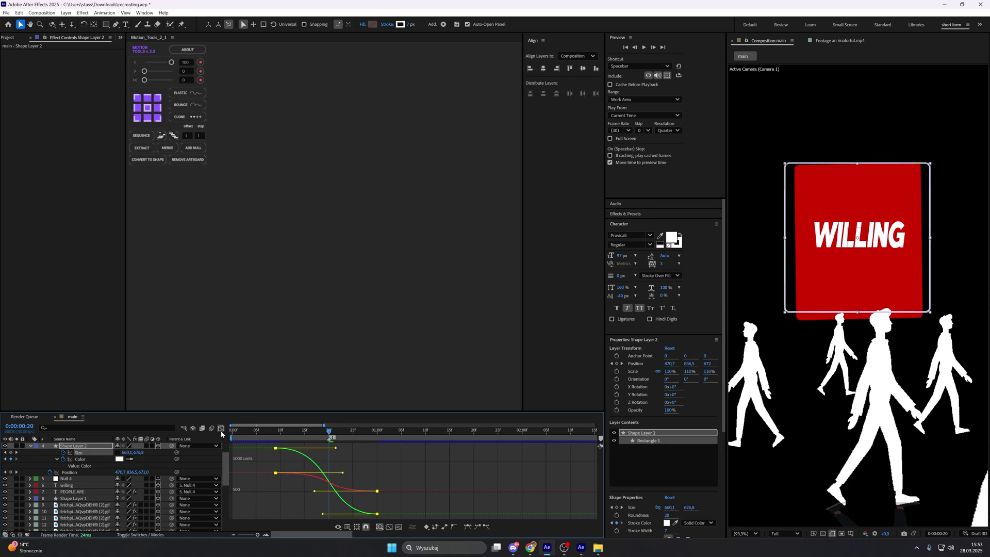
click(221, 429)
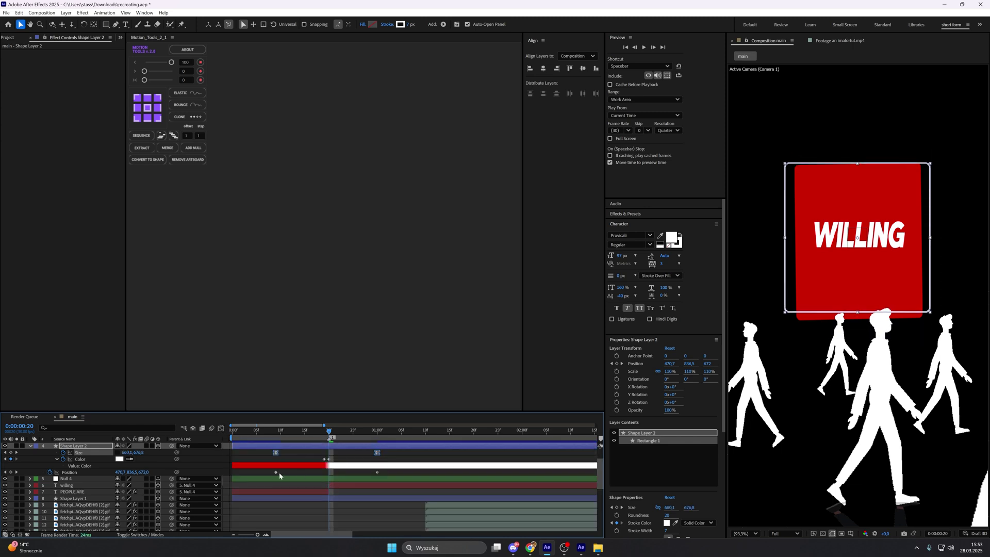
Ease Shape Layer 2's Position keyframes by reshaping their curve in the graph editor
click(69, 472)
click(221, 429)
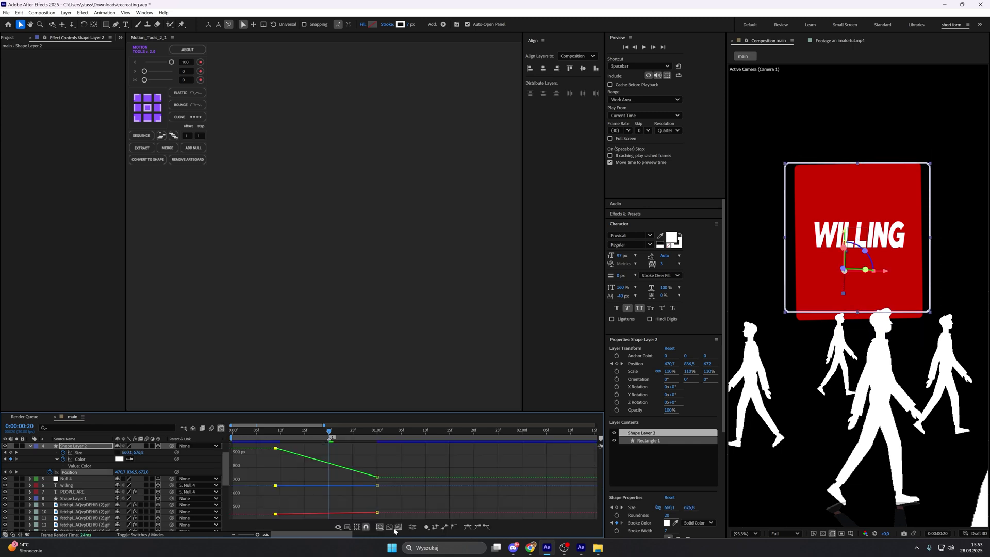
click(348, 527)
click(379, 450)
drag(361, 449, 350, 514)
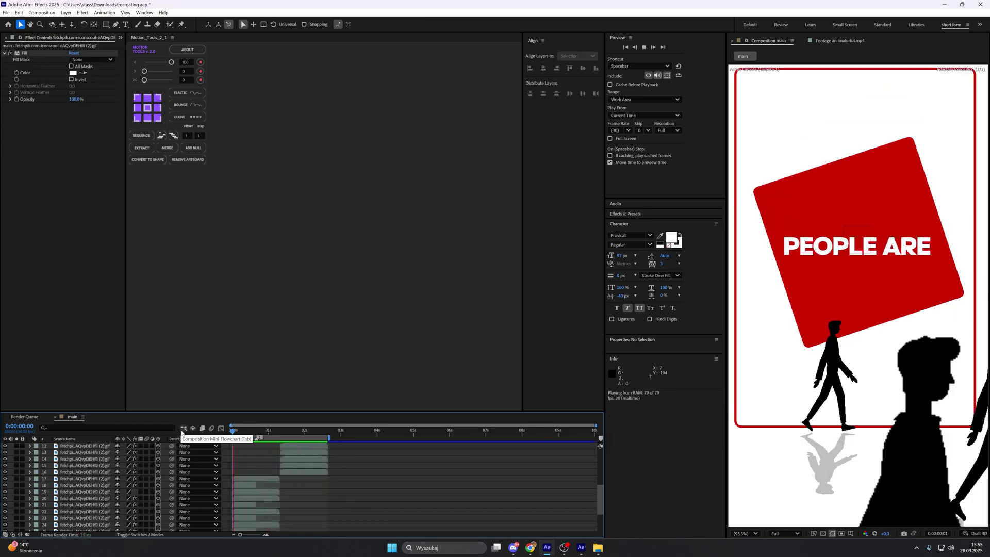
Scrub through the reference footage to examine the shots that follow the PEOPLE ARE scene
click(845, 41)
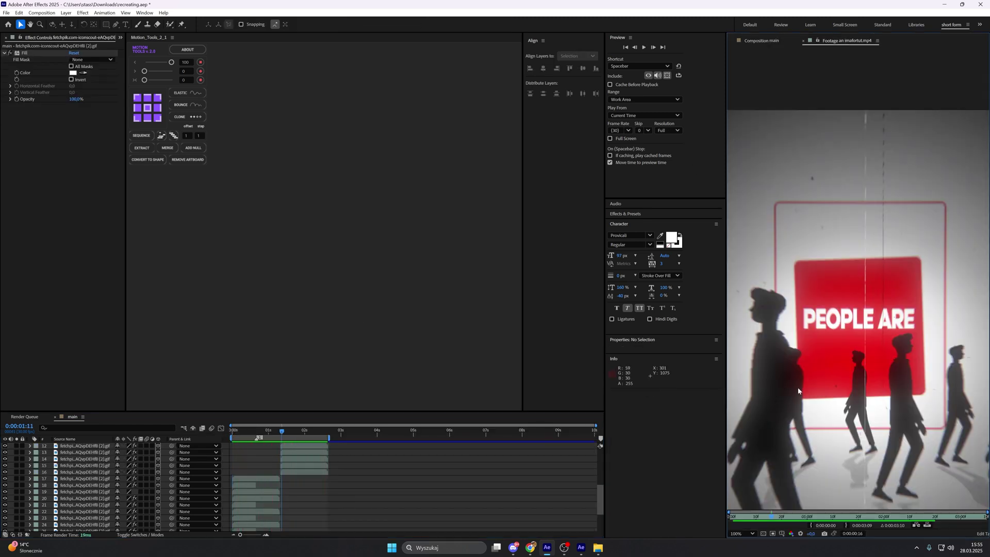
click(779, 517)
mouse_move(779, 520)
mouse_down()
mouse_move(927, 515)
mouse_move(951, 504)
mouse_up()
scroll(875, 453, down, 2)
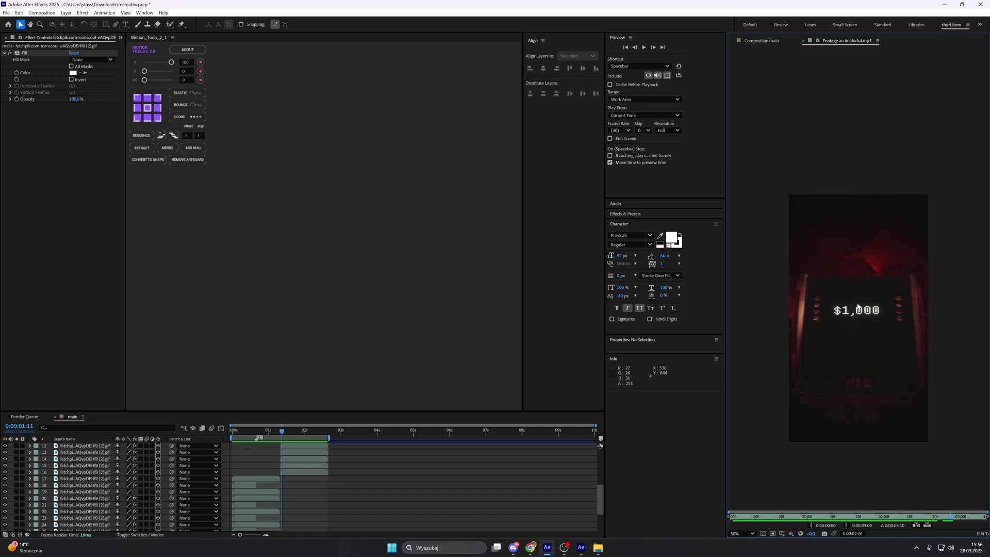
mouse_move(950, 517)
mouse_down()
mouse_move(866, 519)
mouse_move(843, 492)
mouse_up()
Add a composition marker at 1:10 in the main composition and collapse the properties of Null 3 and Shape Layer 2
click(300, 483)
scroll(300, 483, up, 8)
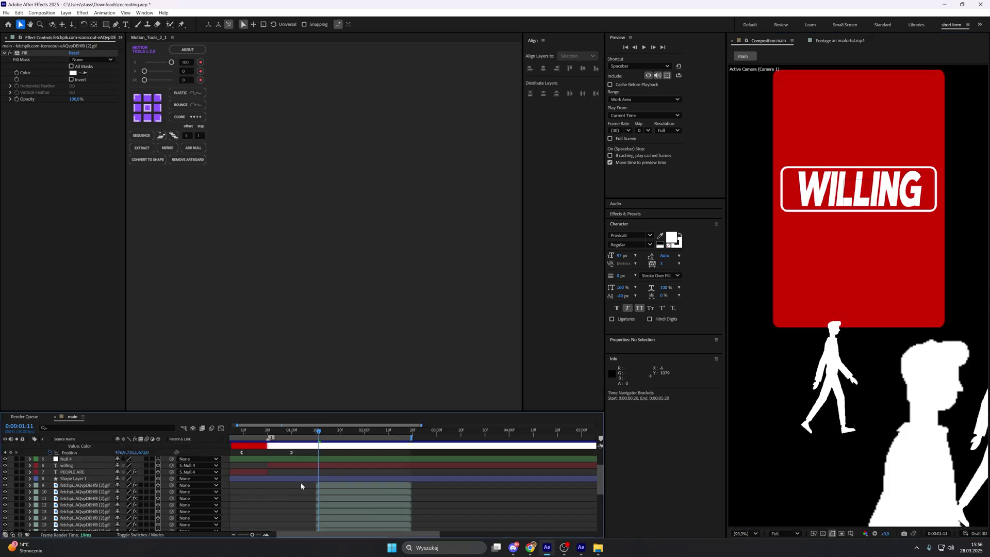
drag(318, 434, 316, 434)
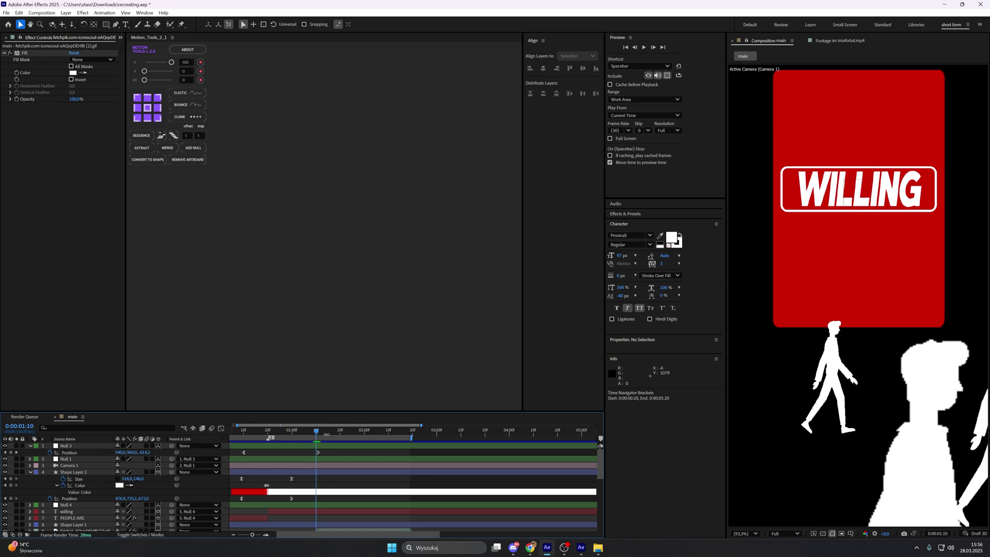
click(600, 439)
drag(375, 535, 343, 534)
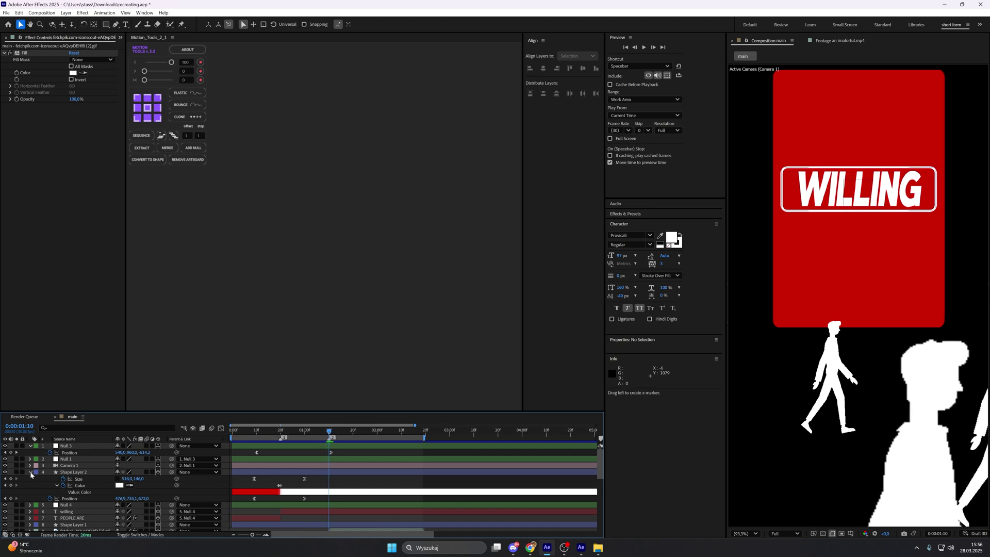
click(30, 473)
click(29, 446)
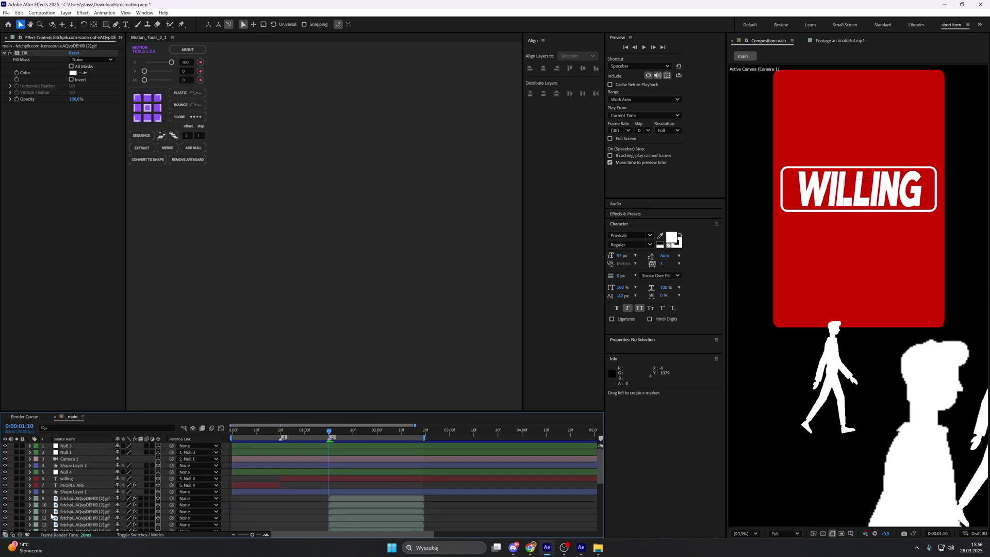
Add a parent null for Null 3 and start keyframing the new null's Position at the first marker
click(335, 448)
click(187, 148)
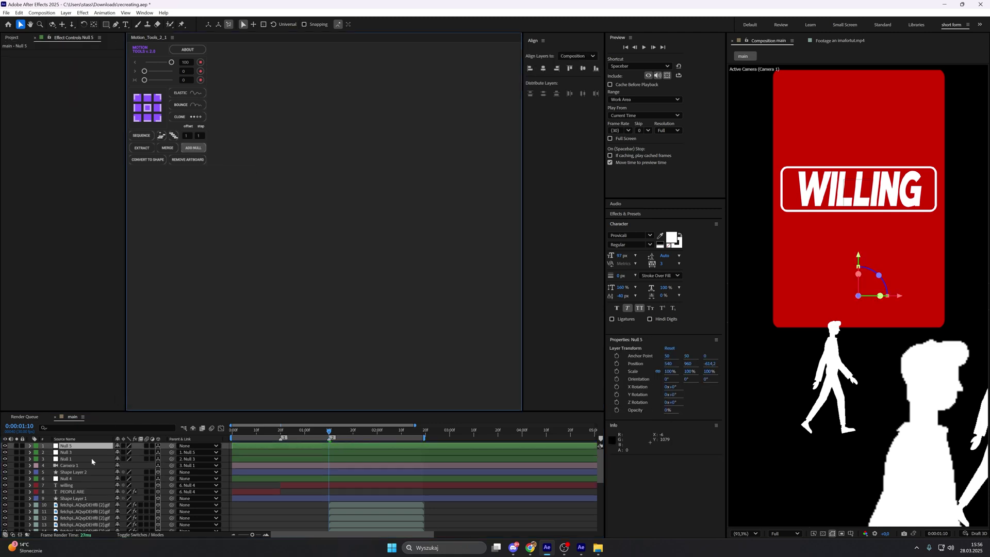
key(p)
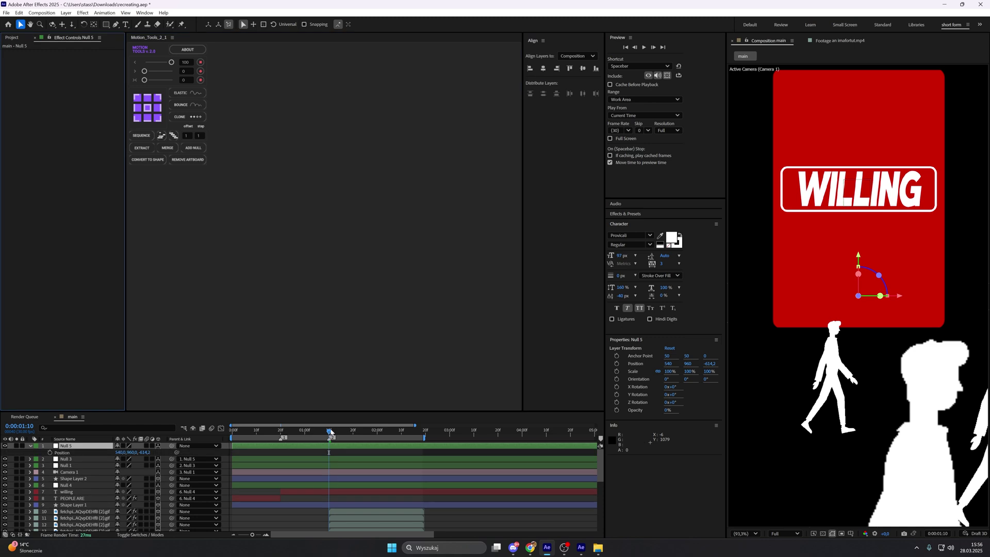
drag(329, 432, 281, 432)
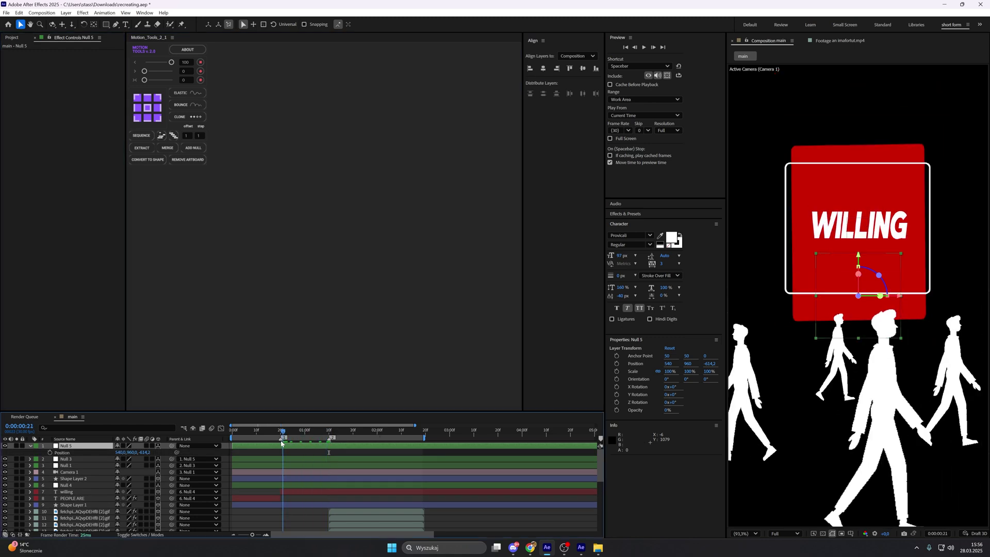
click(50, 453)
Add a Position keyframe on the new null at 2:00 and set its Z position to about -2787 to pull the camera back
drag(281, 432, 377, 450)
click(377, 452)
click(11, 452)
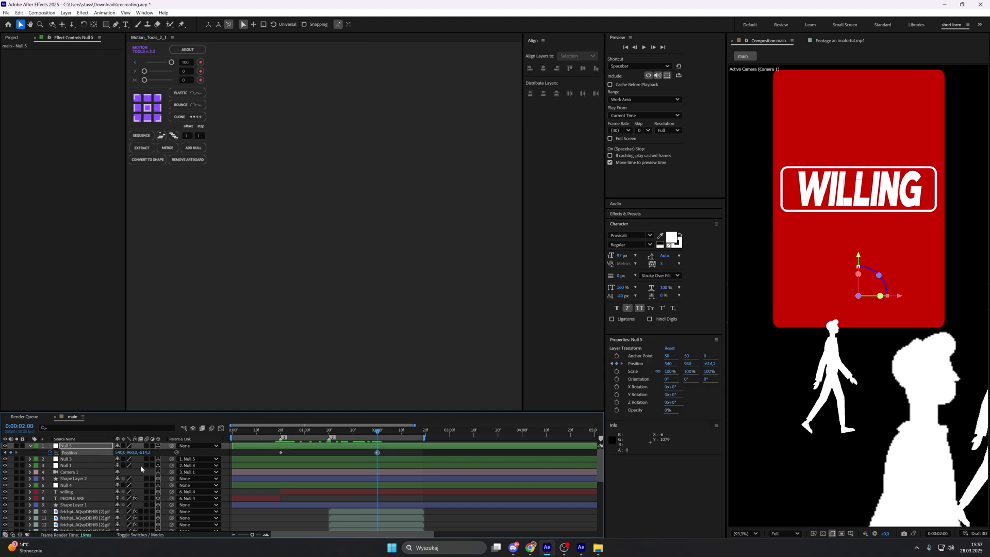
drag(145, 452, 26, 452)
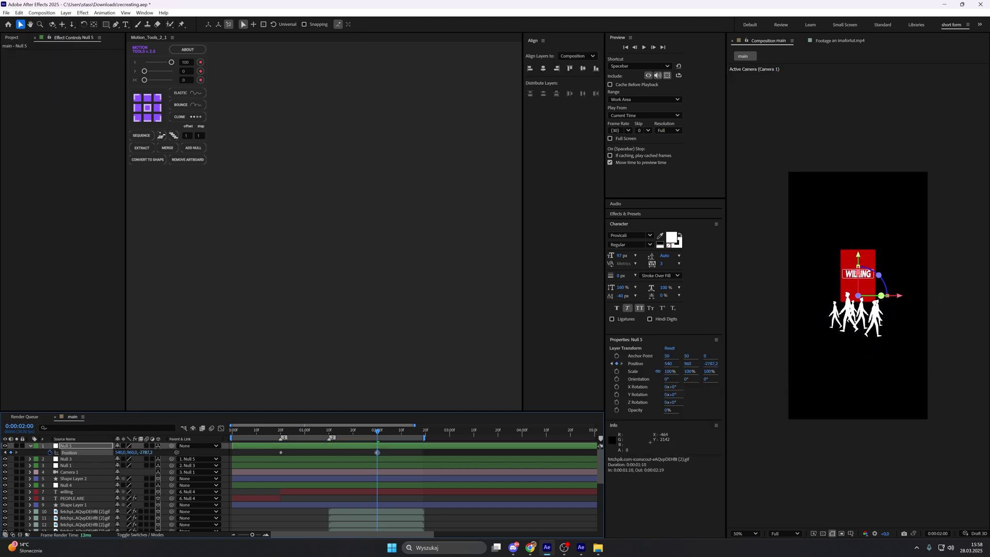
Check the frame in the reference footage and draw a matching rectangle outline of about 580 × 754 around the WILLING scene
click(839, 41)
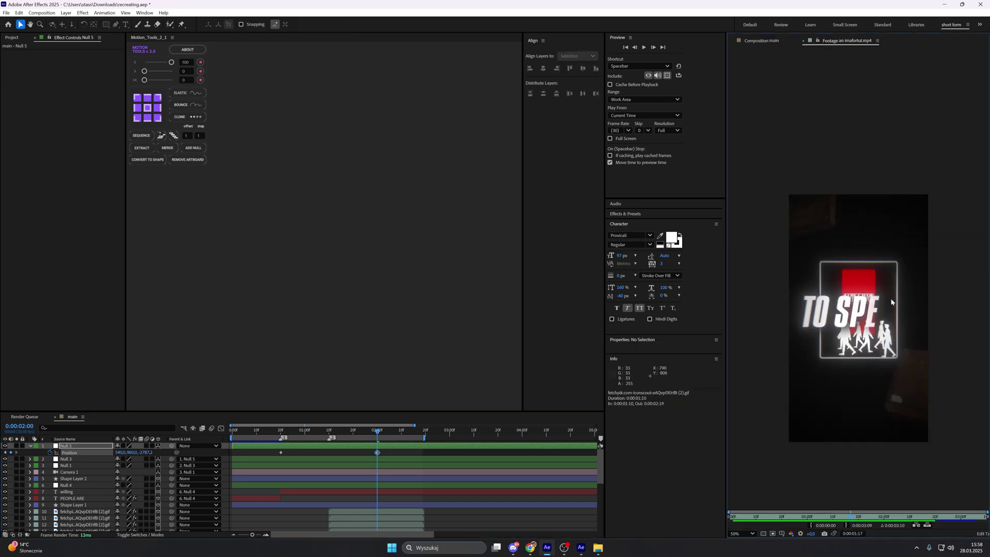
click(762, 41)
click(416, 453)
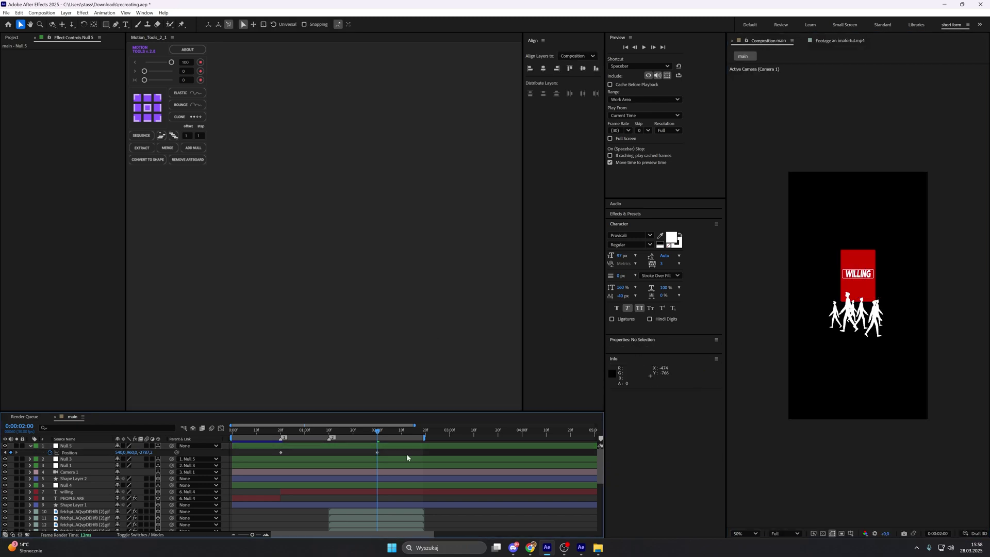
click(30, 445)
click(106, 24)
drag(826, 243, 901, 340)
key(v)
drag(884, 330, 878, 331)
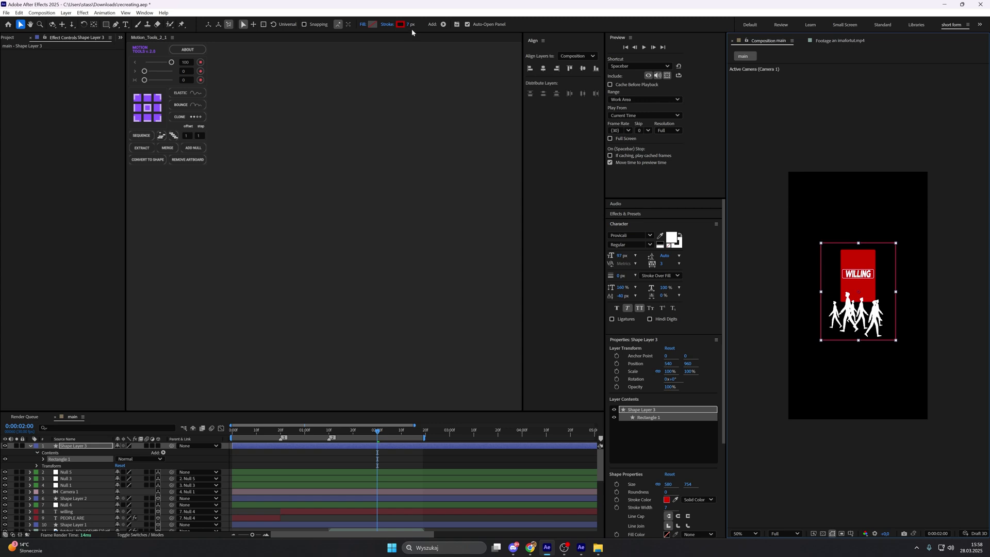
Set the new rectangle's stroke to 10 px wide and white
click(411, 25)
text(10)
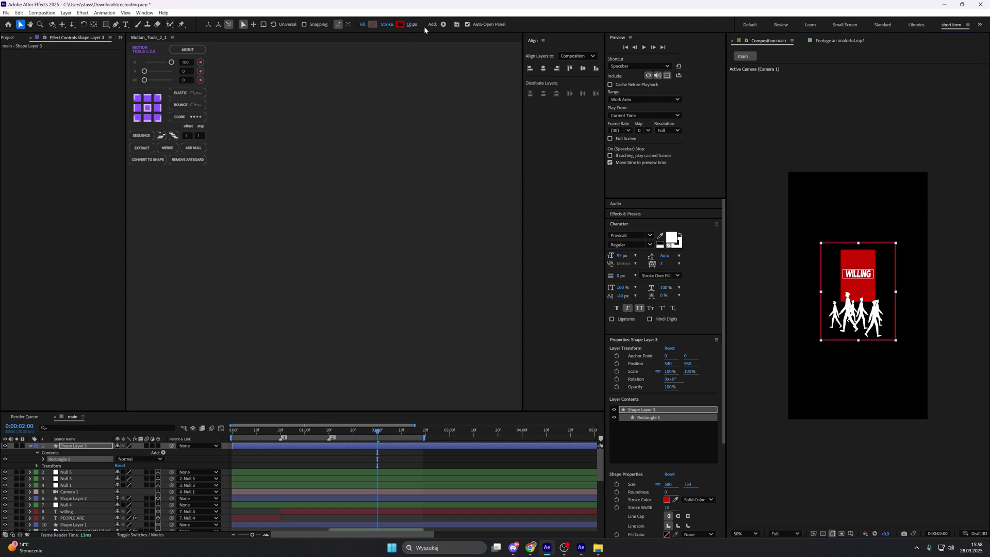
click(400, 24)
click(570, 226)
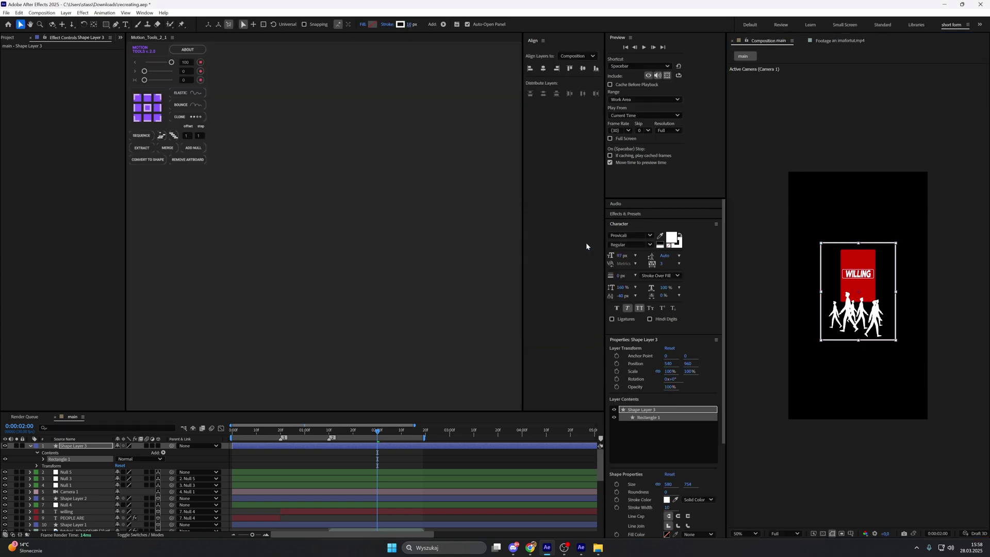
Make Shape Layer 3 a 3D layer and set its position to about 544, 958, -1334 so it frames the scene
click(157, 446)
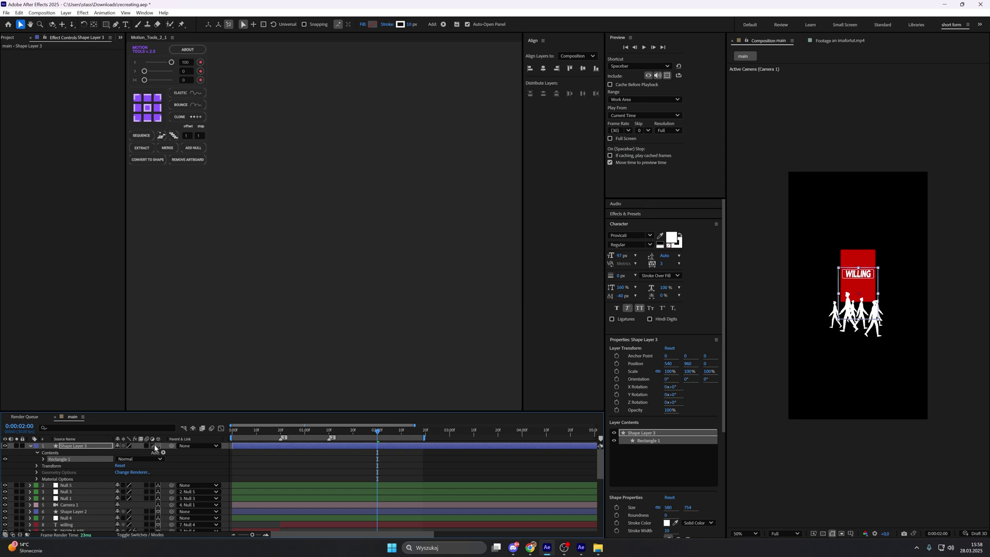
key(p)
drag(140, 452, 91, 452)
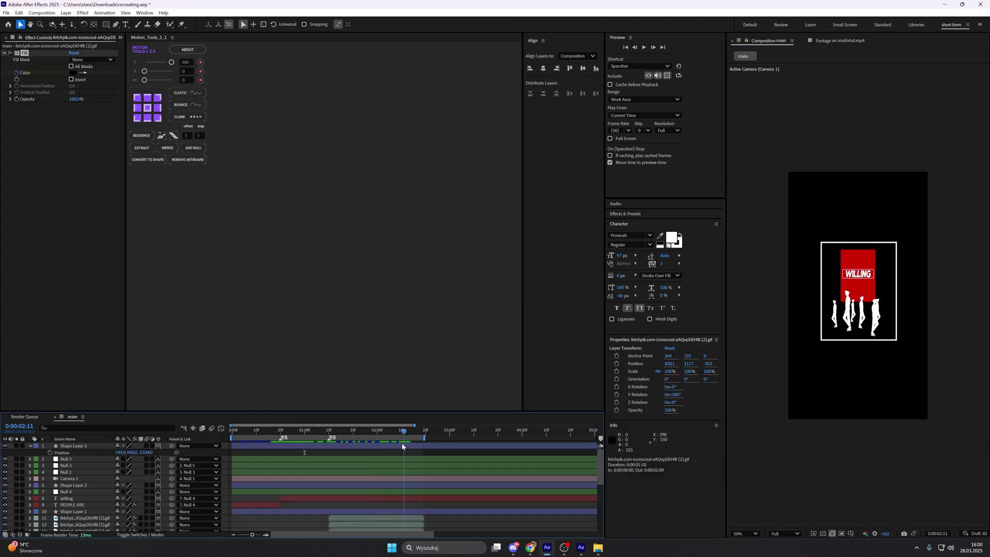
Move Shape Layer 3 in the layer order so it sits directly below Null 4
drag(404, 446, 396, 447)
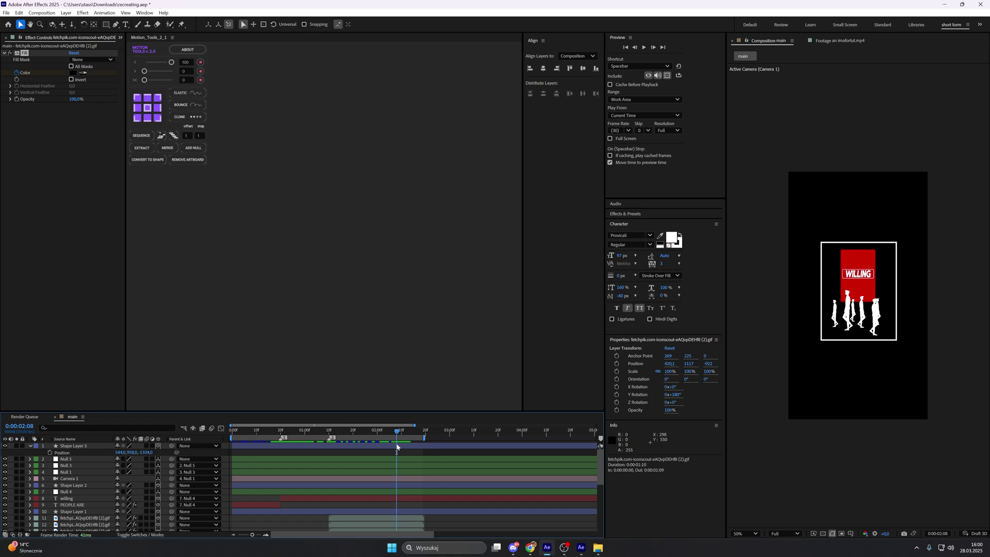
click(91, 444)
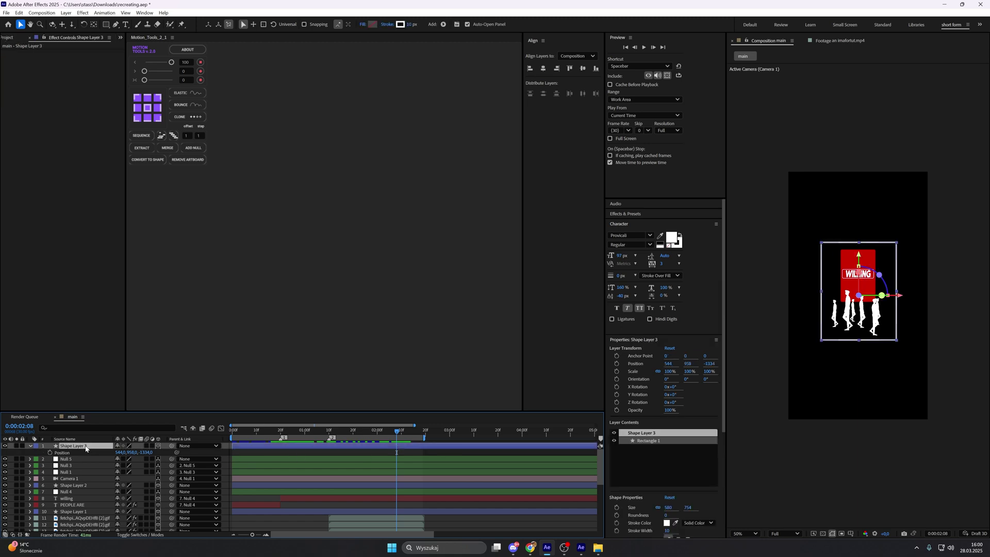
drag(81, 448, 101, 495)
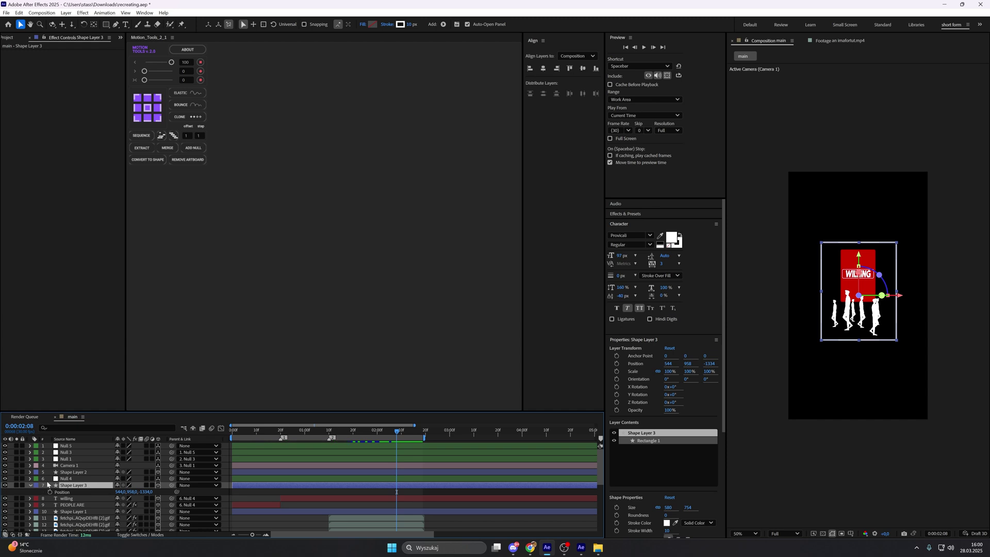
Increase the Roundness of Shape Layer 3's rectangle path to give the white frame rounded corners
click(30, 486)
click(30, 485)
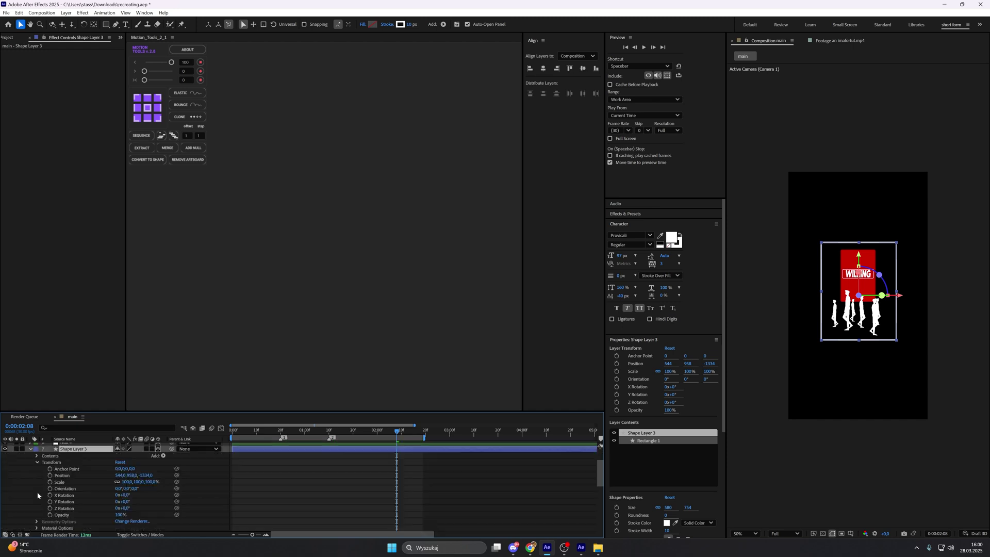
click(33, 465)
click(36, 456)
click(43, 462)
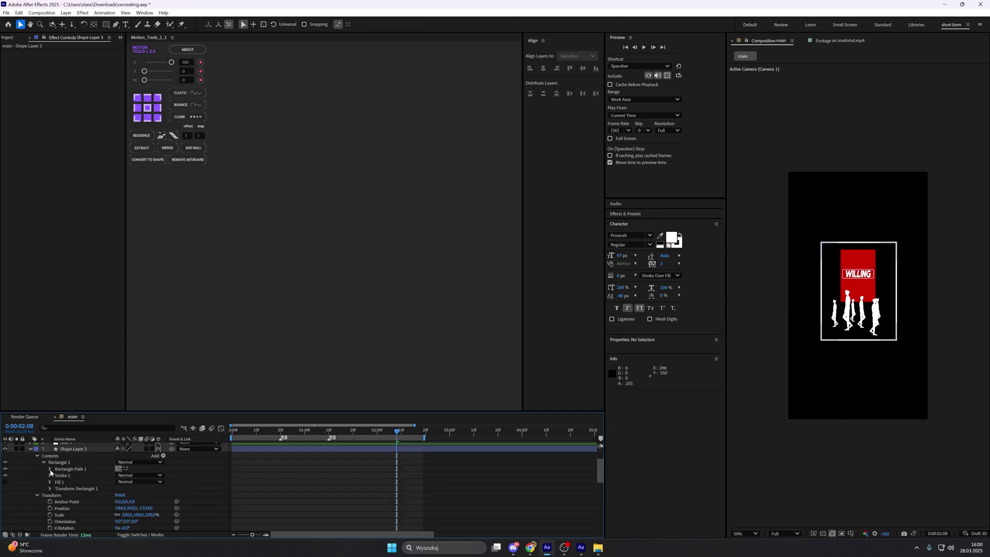
click(50, 469)
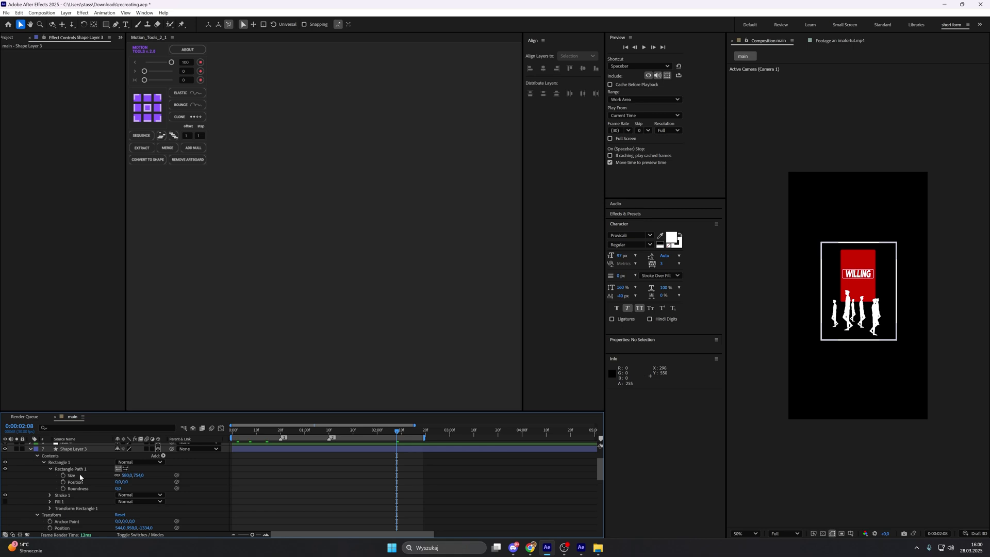
drag(118, 488, 132, 487)
click(204, 473)
click(398, 445)
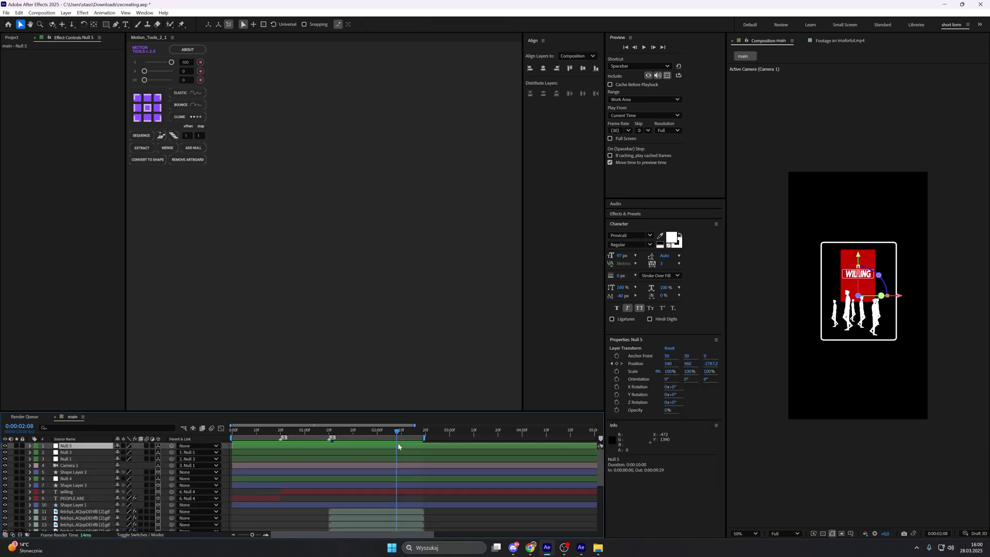
Easy-ease Null 5's two Position keyframes and shape the speed graph into a sharp peak midway between them
key(u)
drag(397, 433, 329, 431)
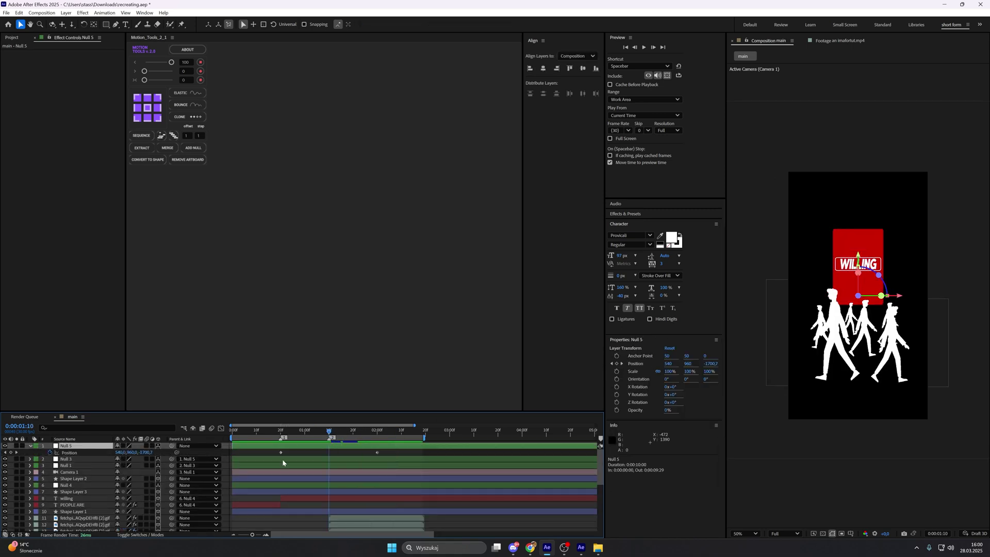
click(280, 452)
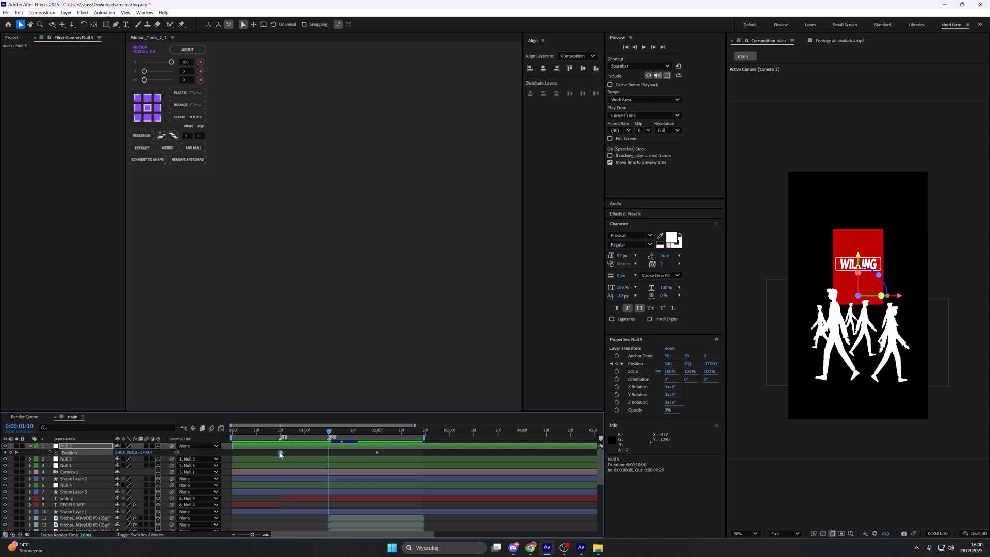
click(221, 429)
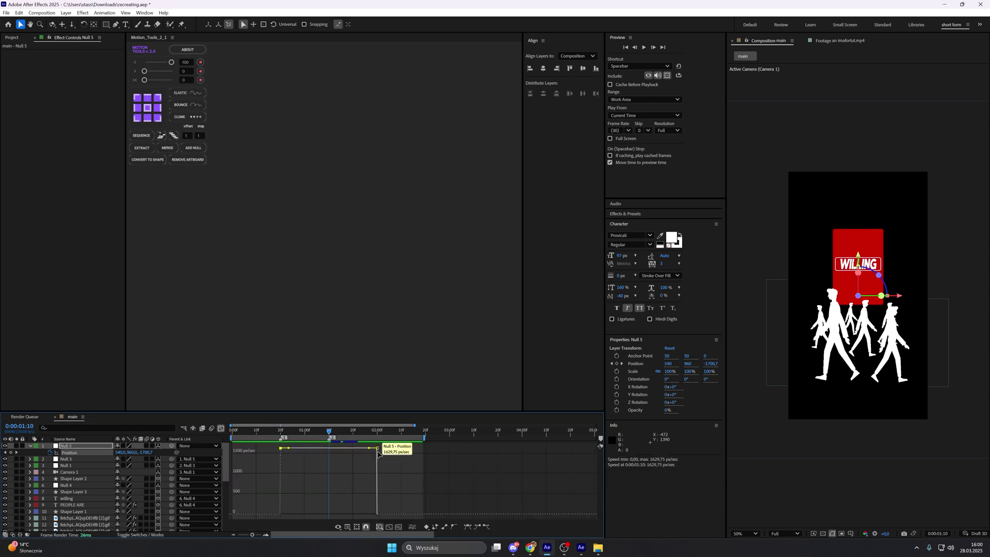
drag(362, 513, 341, 517)
key(F9)
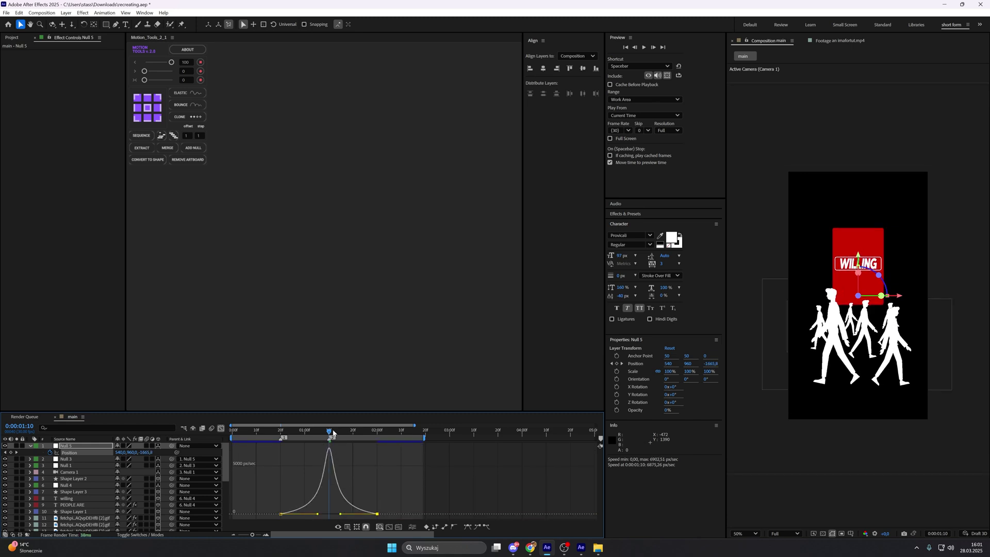
click(220, 428)
key(k)
drag(149, 453, 24, 463)
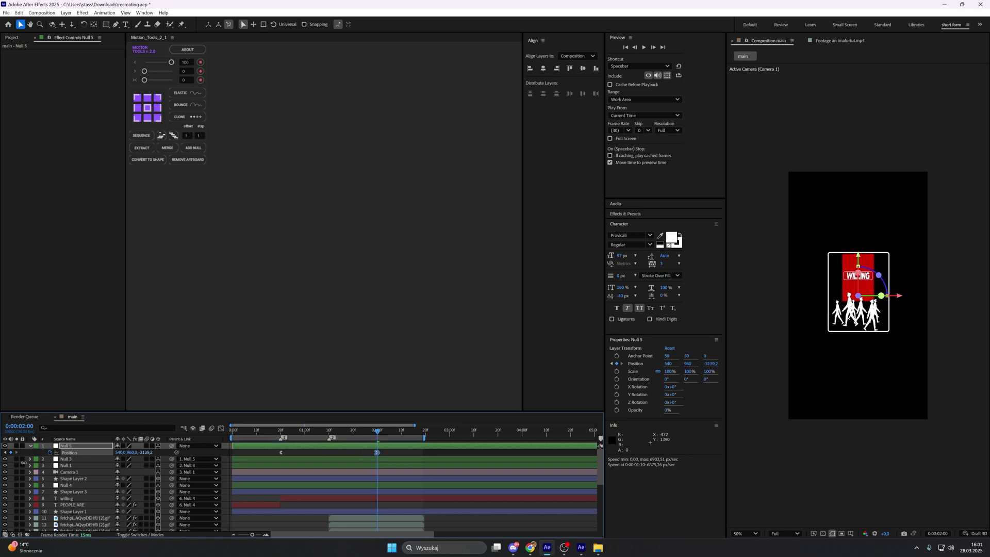
Check the next caption in the reference footage and create a text layer in the main composition using the OPTICompit-Italic font
click(840, 41)
scroll(859, 304, up, 1)
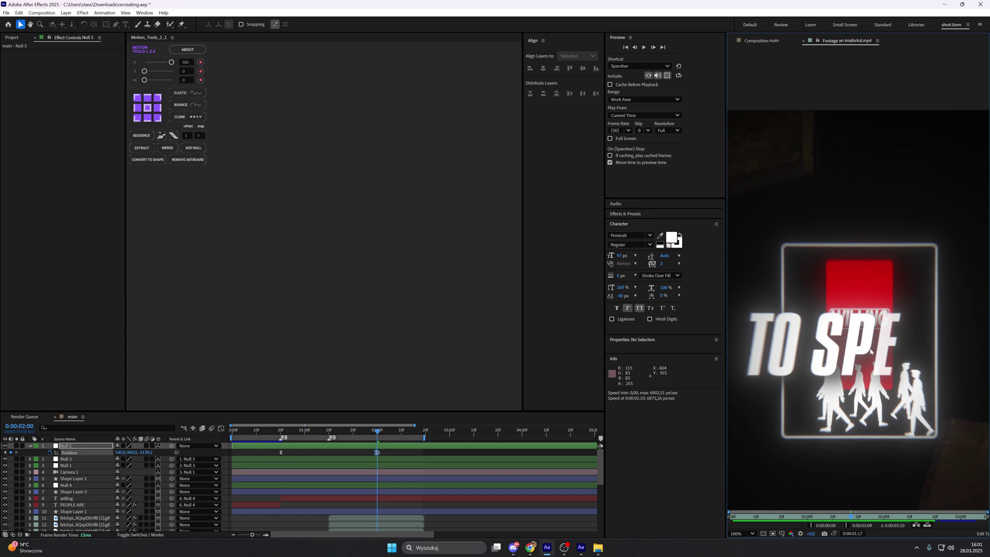
click(861, 517)
click(759, 41)
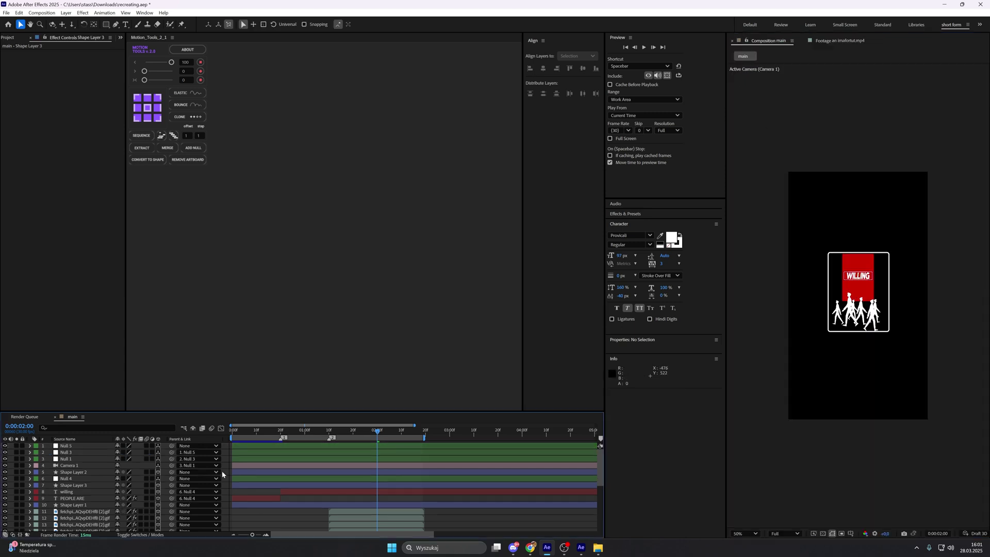
right_click(224, 471)
mouse_move(268, 373)
click(338, 382)
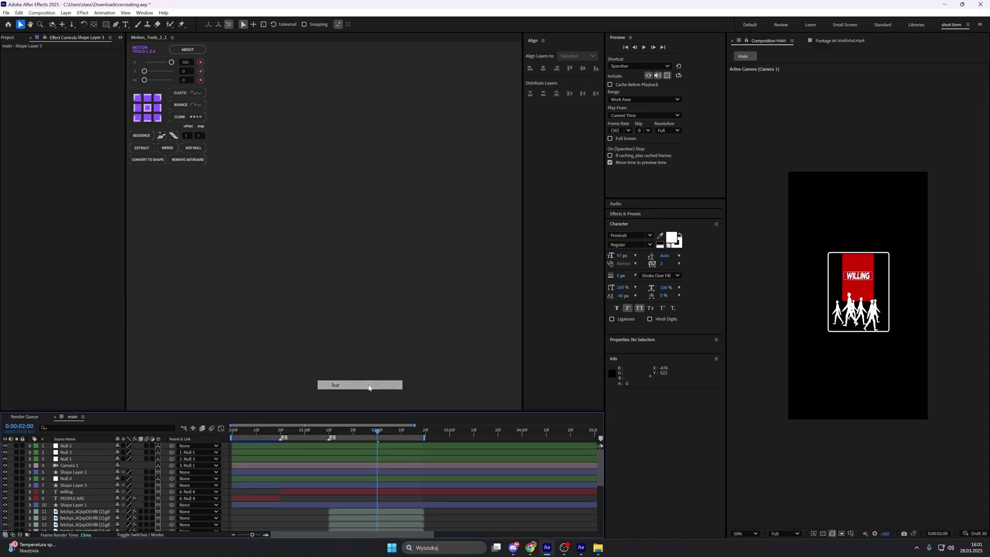
click(634, 235)
text(OPTICompit-Italic)
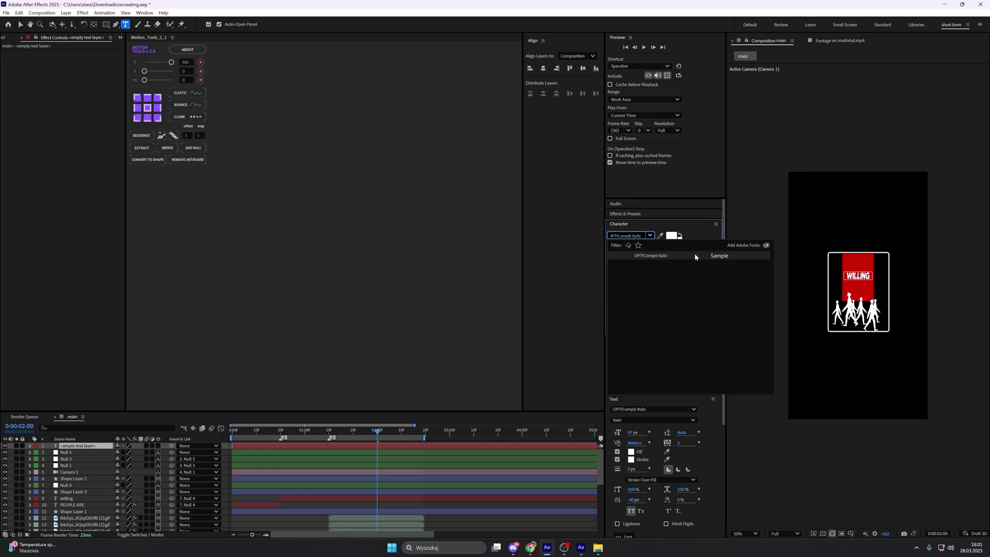
click(695, 256)
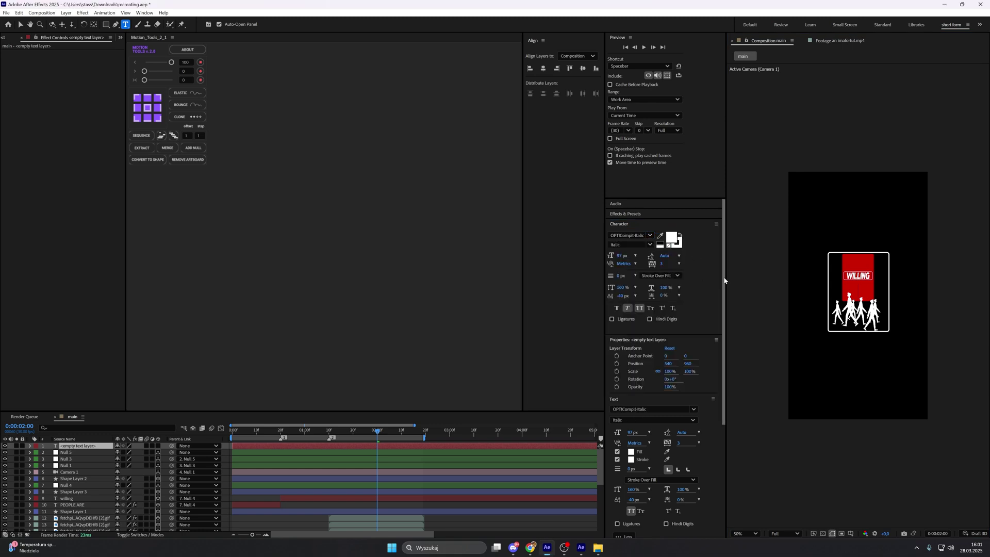
Enter "to spend" in the new text layer, styled with 100% vertical scale and no Faux Italic
click(868, 287)
text(to spend)
key(ctrl+a)
drag(723, 413, 723, 433)
click(635, 459)
key(BackSpace)
text(100)
key(Return)
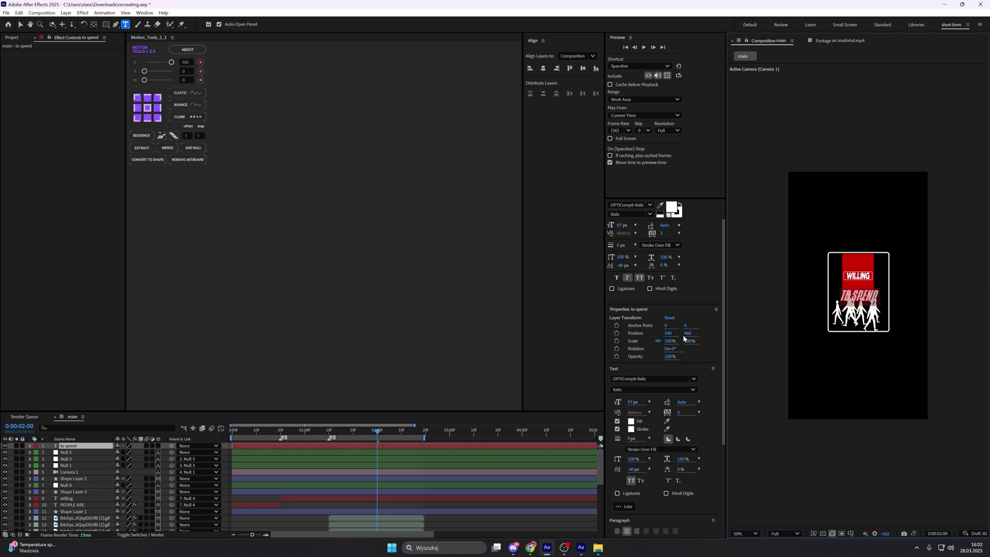
scroll(684, 339, up, 1)
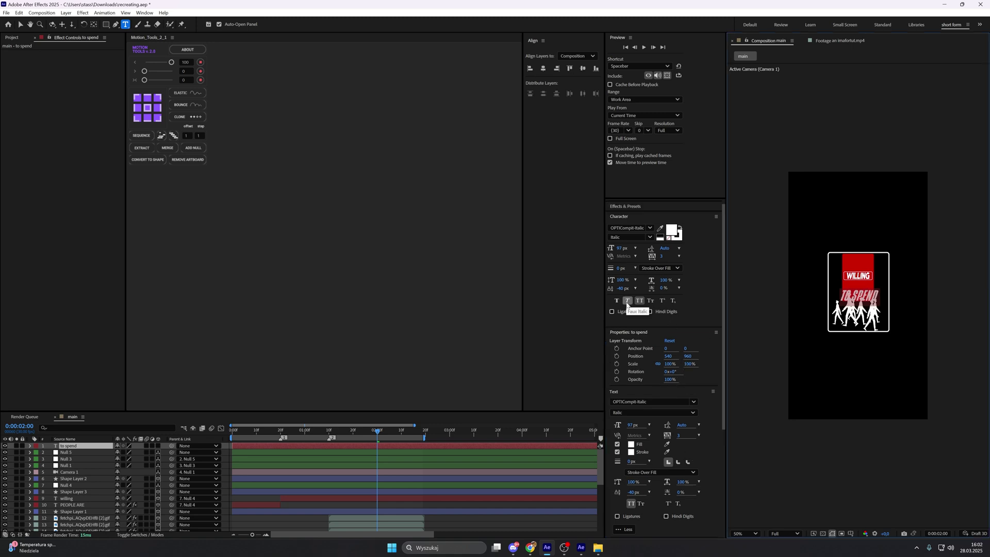
click(627, 303)
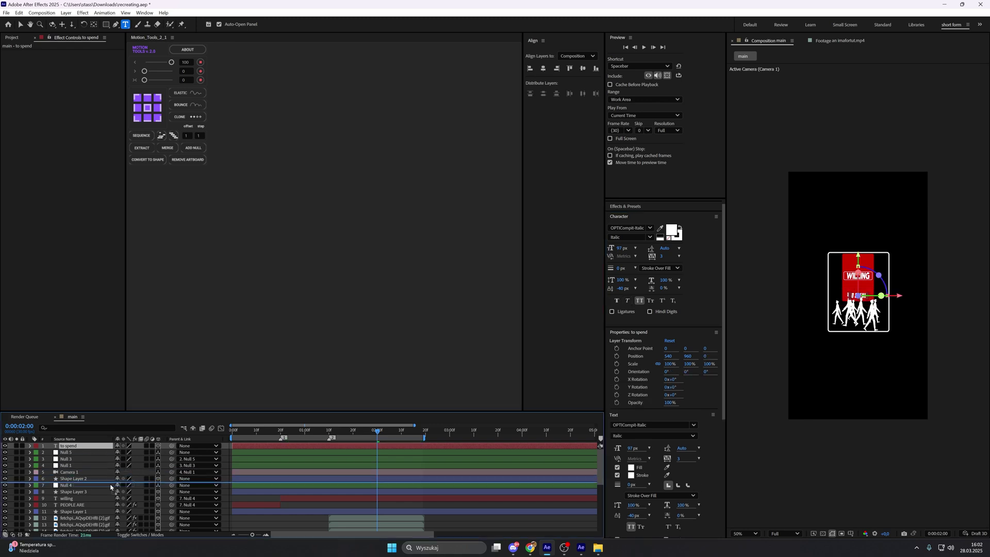
Place the to spend layer directly below Null 4, scaled to about 441% and positioned at about 520, 932, -984
key(s)
drag(110, 491, 179, 478)
drag(861, 277, 840, 300)
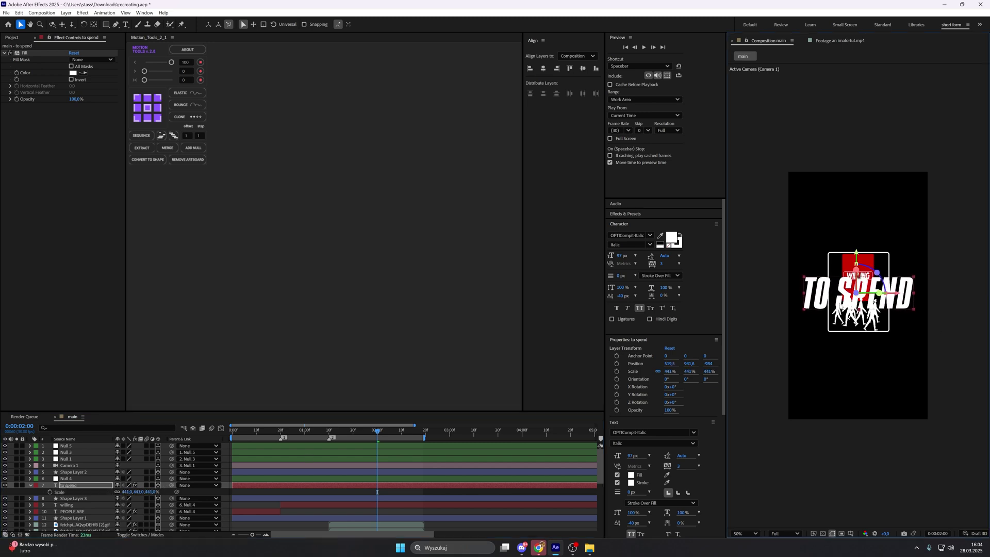
Add a Drop Shadow layer style to the to spend text and expand its settings
right_click(85, 485)
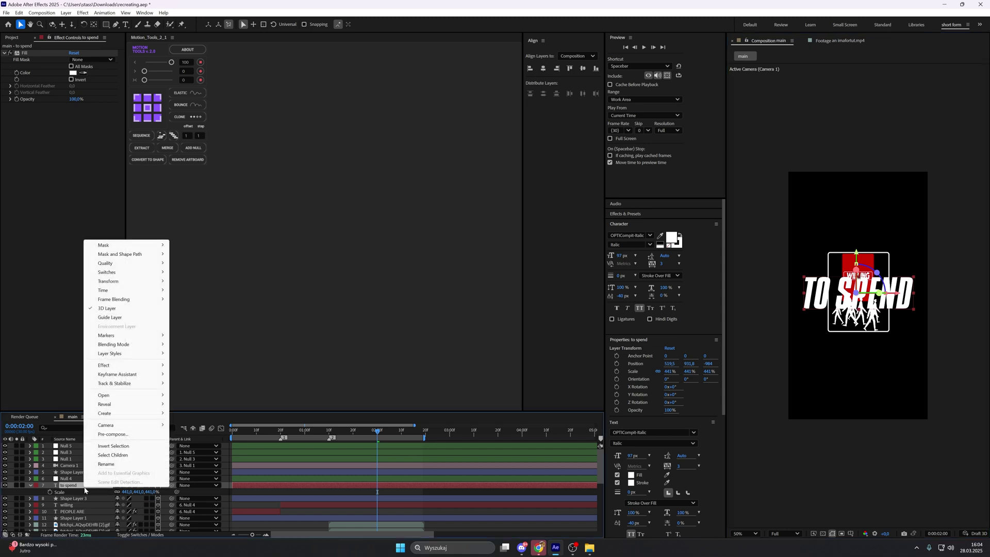
mouse_move(123, 353)
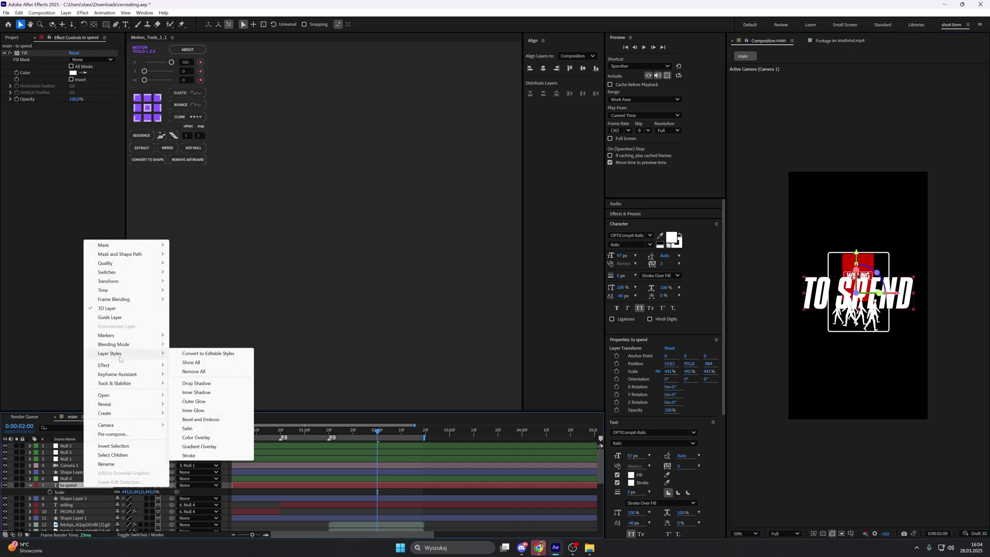
click(205, 384)
double_click(30, 485)
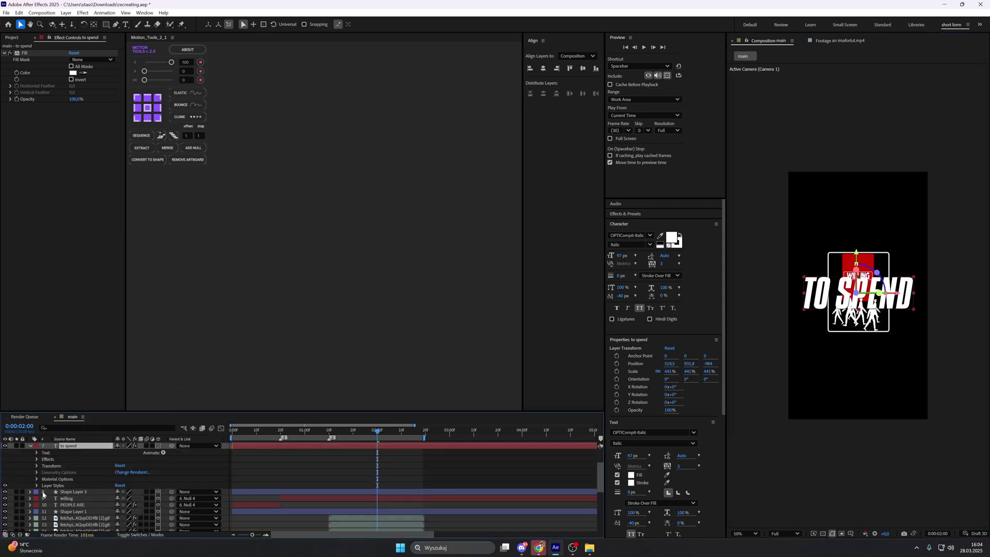
click(37, 486)
click(43, 498)
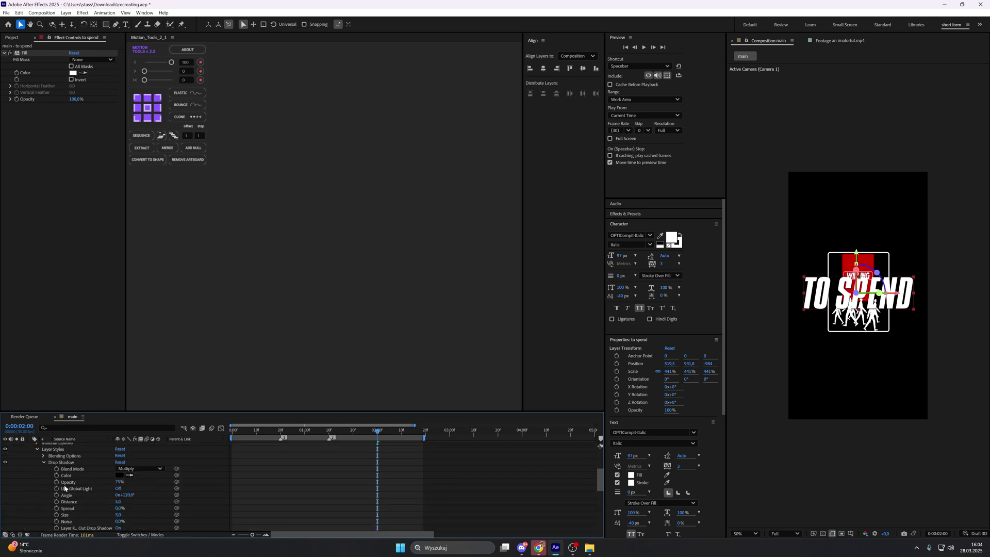
Set the Drop Shadow layer style's distance to 24 and its size to 6
drag(121, 501, 143, 514)
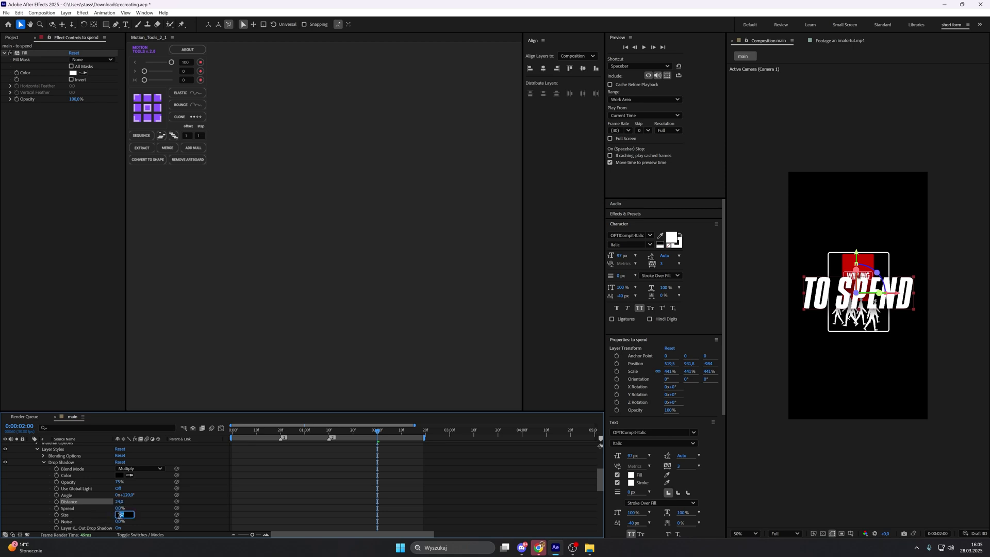
click(138, 519)
click(119, 515)
text(6)
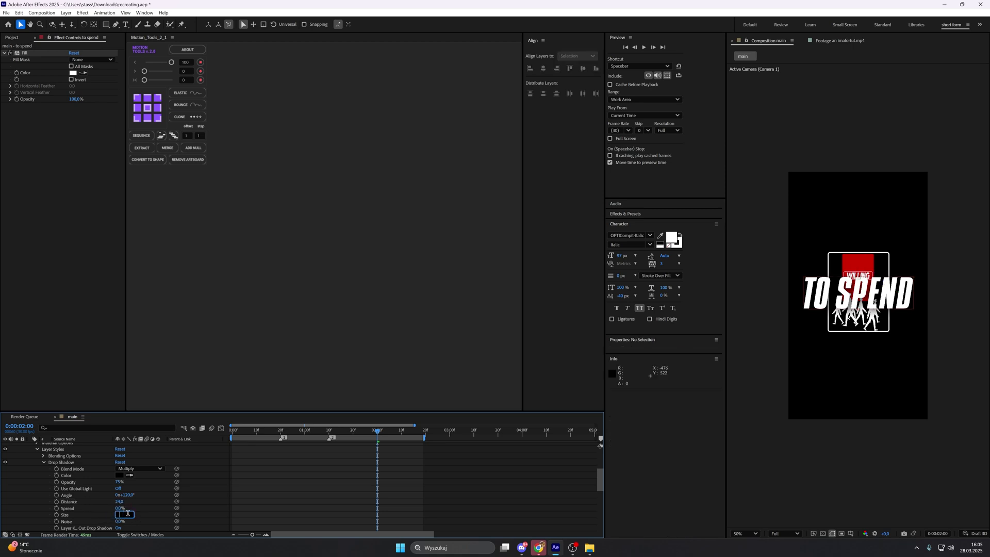
key(Return)
Apply the Drop Shadow effect to the to spend layer with a distance of 25 and a softness of 198
scroll(71, 473, up, 2)
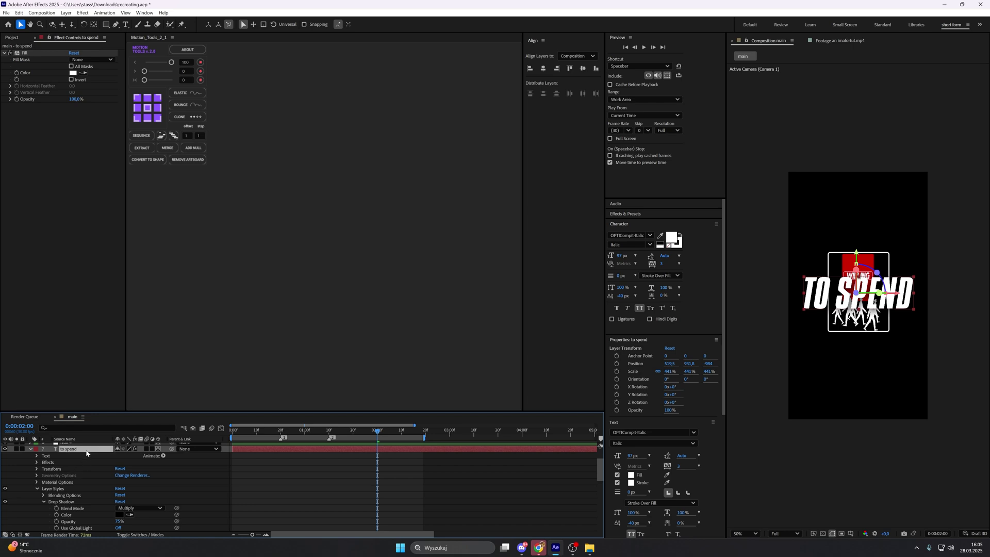
key(ctrl+space)
text(dr)
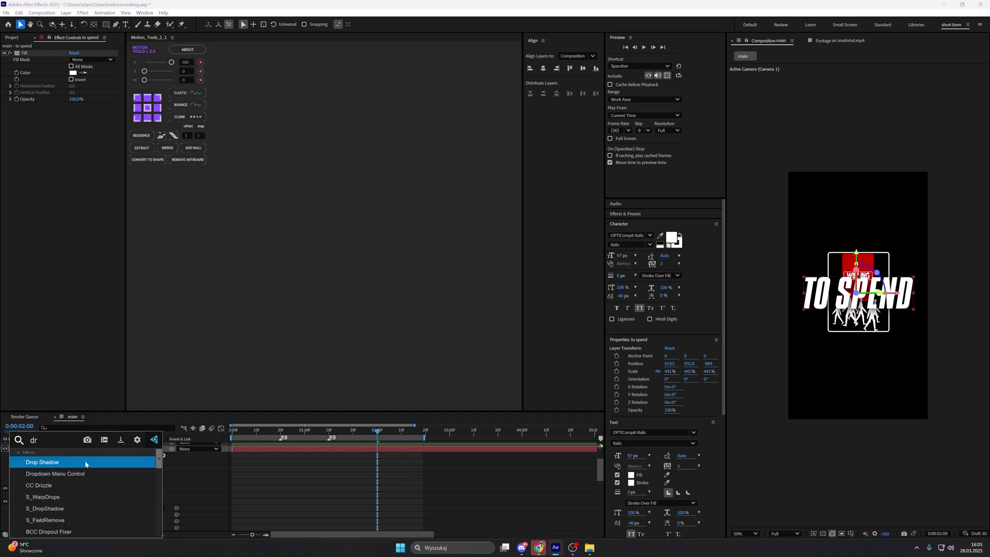
click(86, 463)
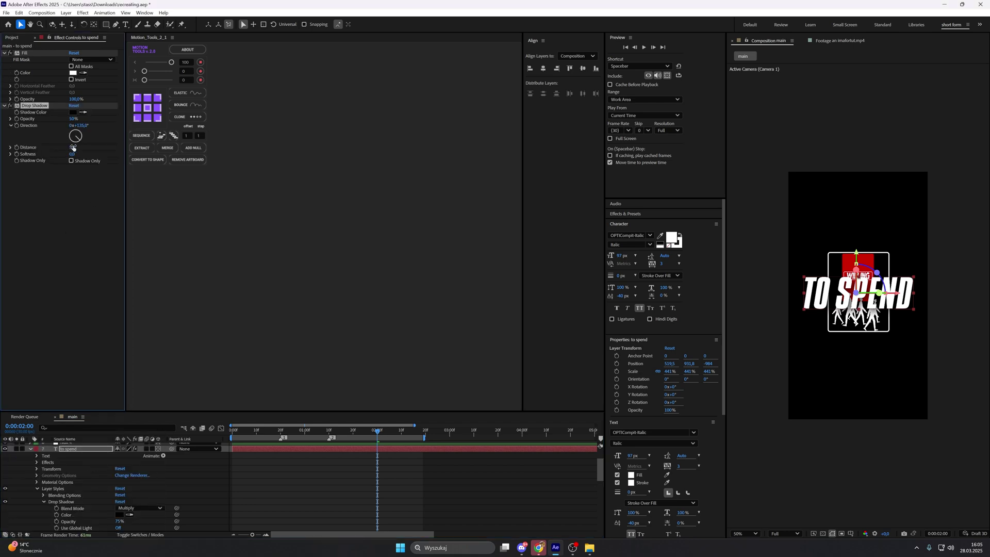
drag(71, 147, 80, 146)
drag(79, 153, 160, 161)
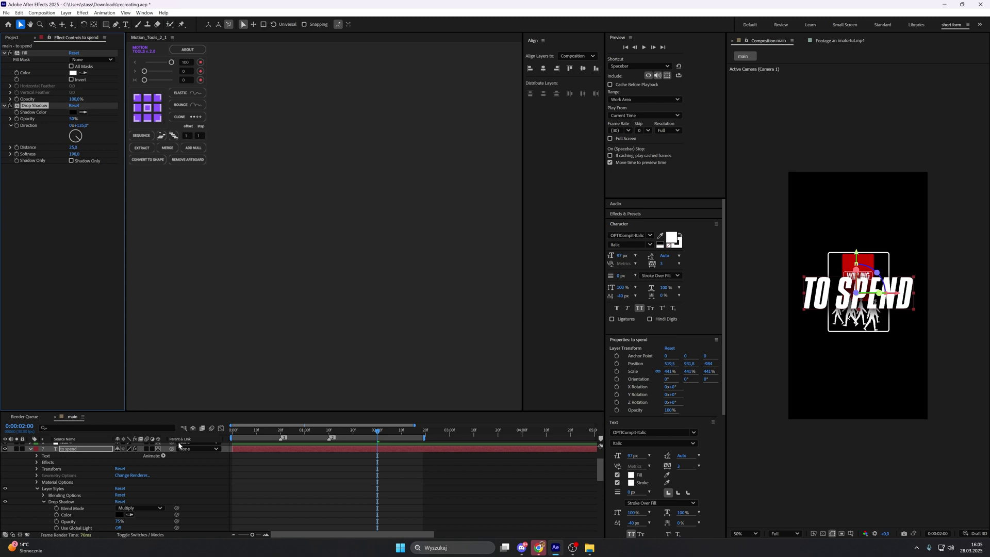
click(30, 449)
click(262, 501)
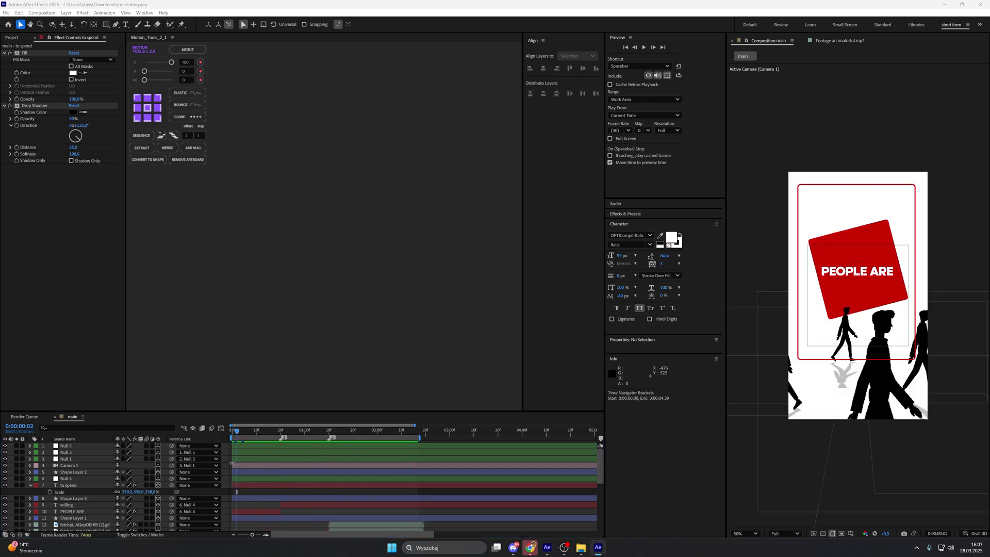
Create an adjustment layer above all other layers and apply the Posterize Time effect to it
click(225, 459)
right_click(225, 460)
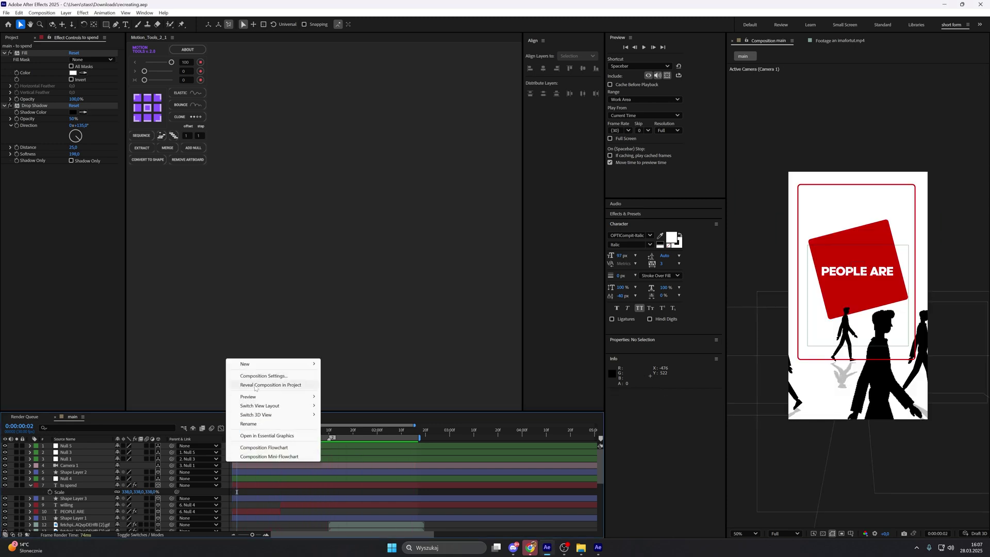
mouse_move(273, 364)
click(341, 428)
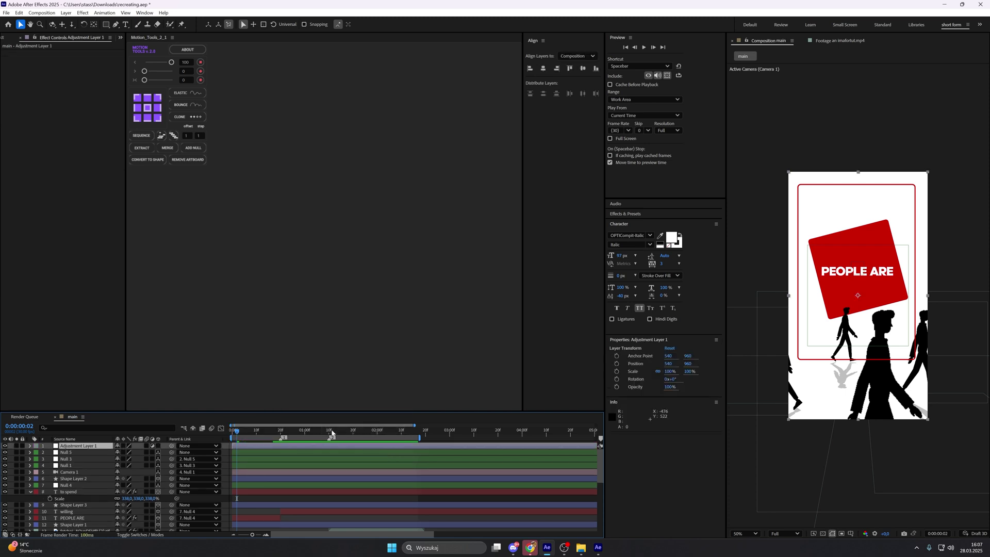
key(ctrl+space)
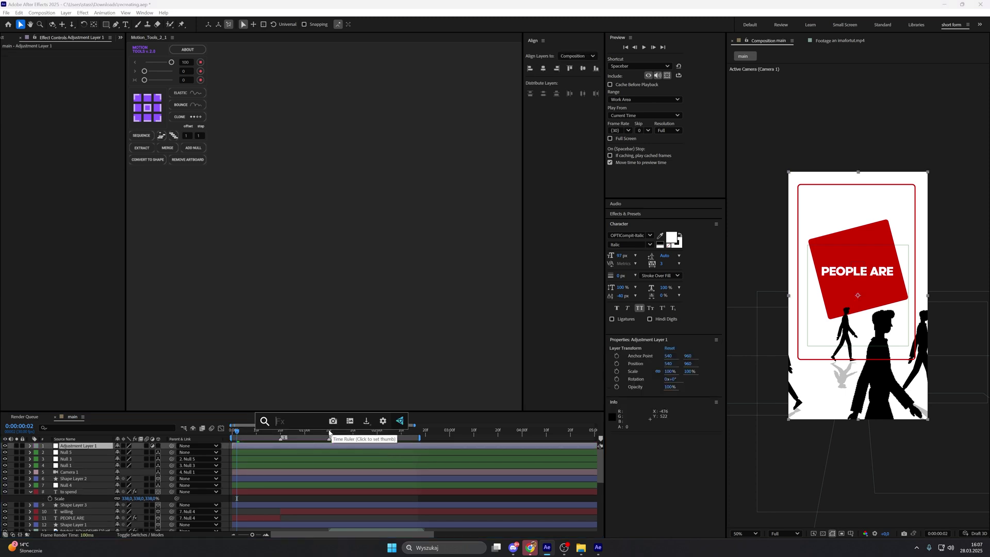
text(pos)
click(332, 460)
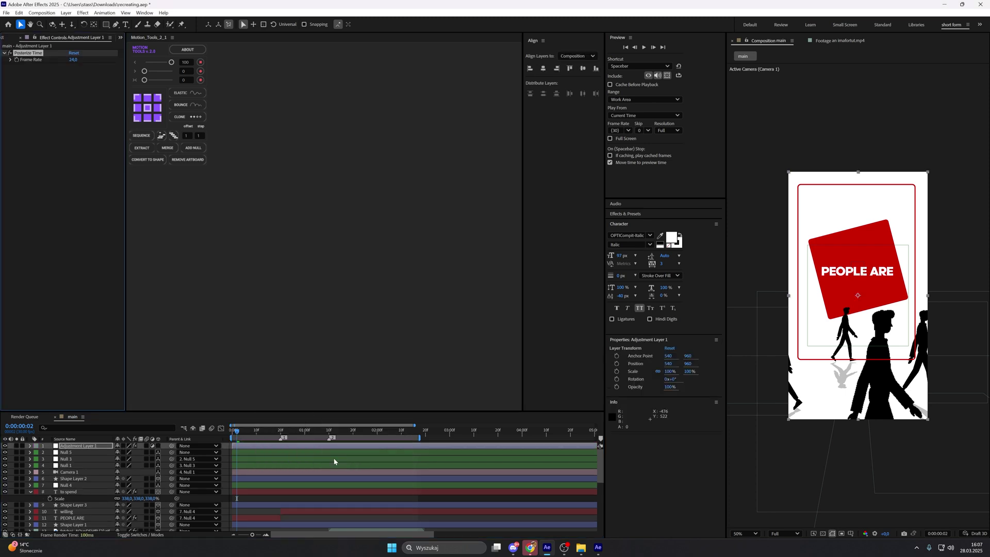
Try a Posterize Time frame rate of 16
click(74, 61)
text(16)
key(Return)
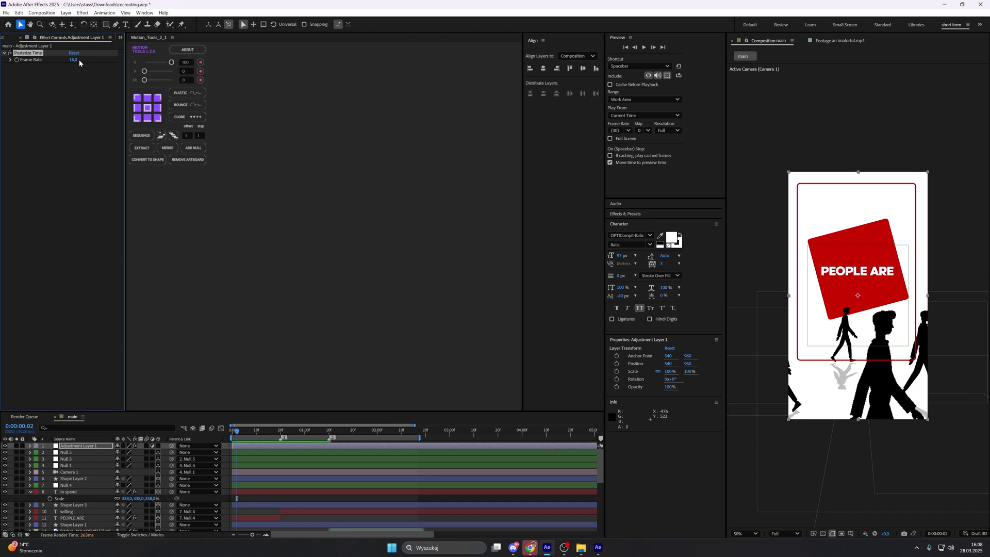
Set the Posterize Time frame rate to 12
click(76, 60)
text(12)
key(Return)
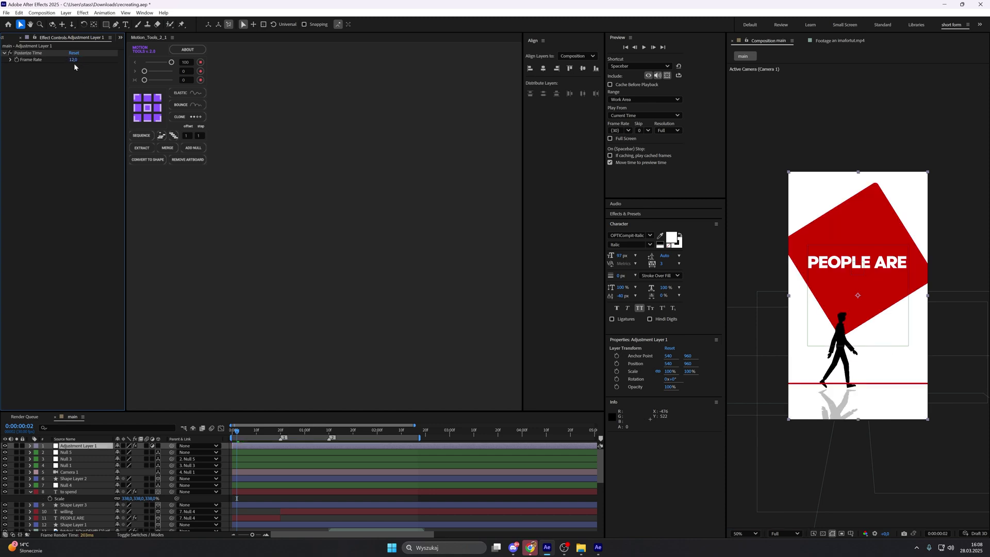
Add a second adjustment layer directly below Adjustment Layer 1 and apply the Deep Glow effect to it
right_click(225, 452)
mouse_move(250, 353)
click(353, 418)
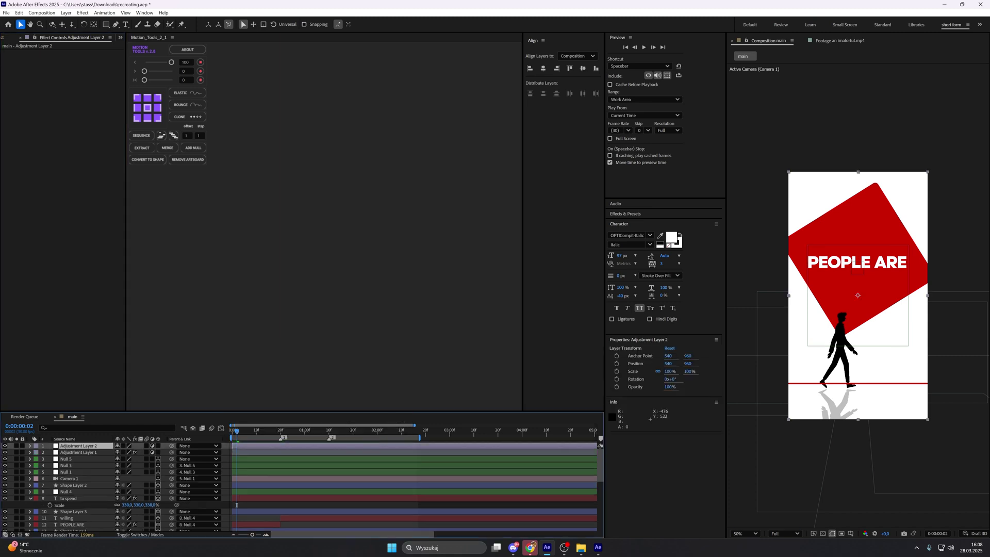
drag(97, 446, 97, 454)
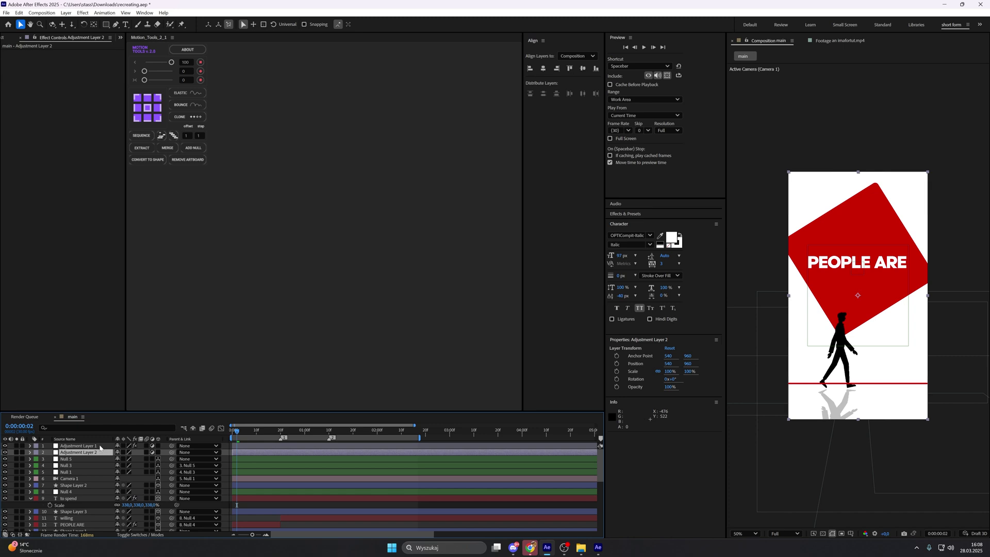
key(ctrl+space)
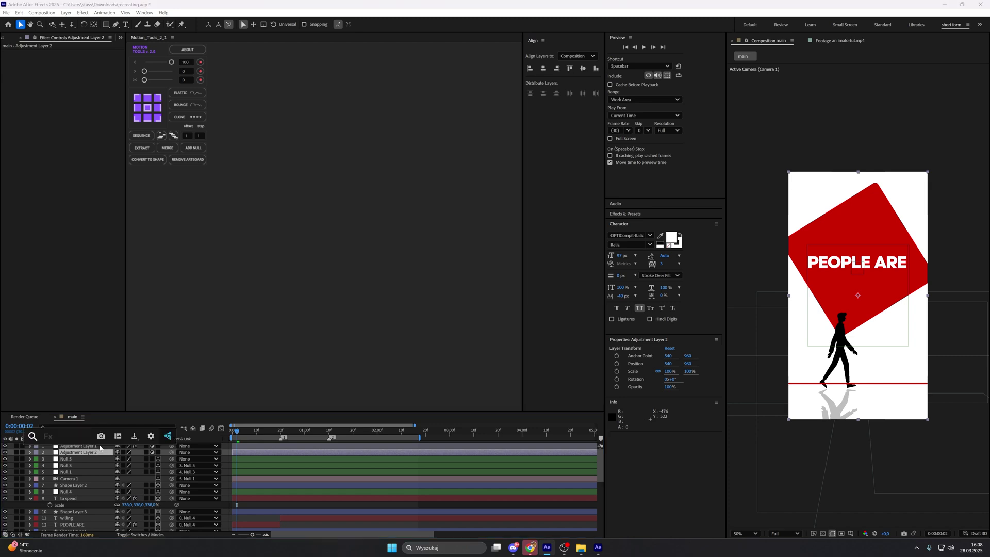
text(deep)
key(Return)
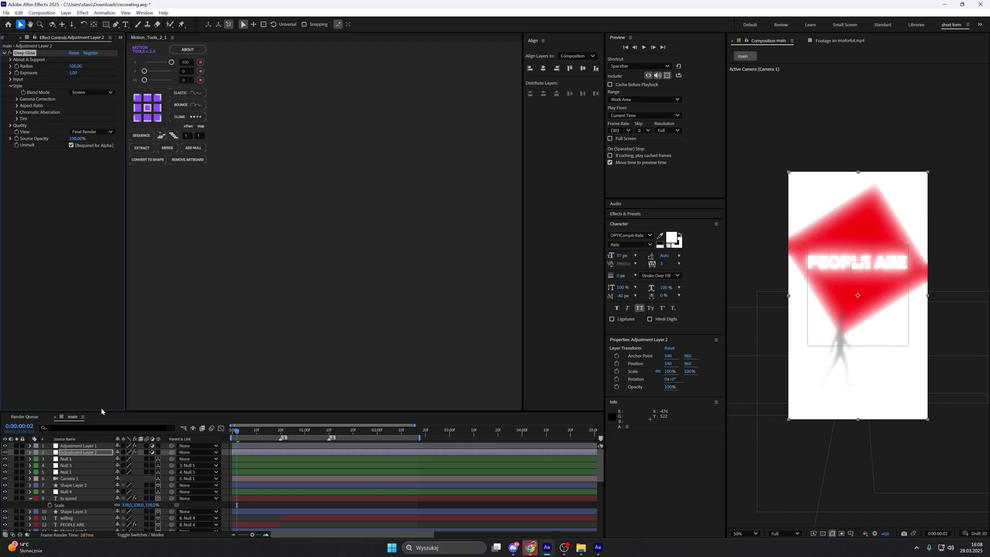
Set the Deep Glow exposure on Adjustment Layer 2 to 0.1
click(76, 73)
text(0,1)
key(Return)
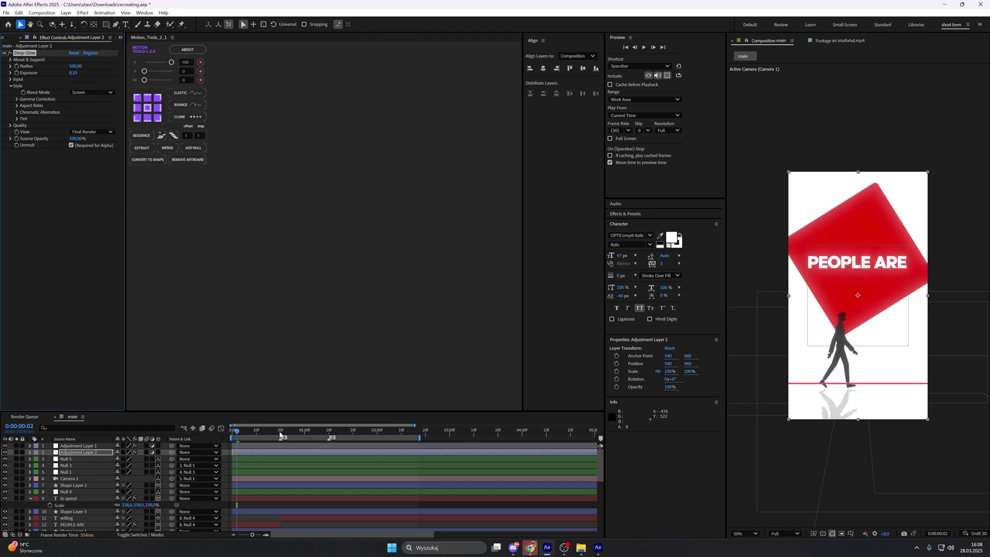
Create another adjustment layer above all other layers and apply the CC Vignette effect to it
right_click(228, 457)
mouse_move(273, 361)
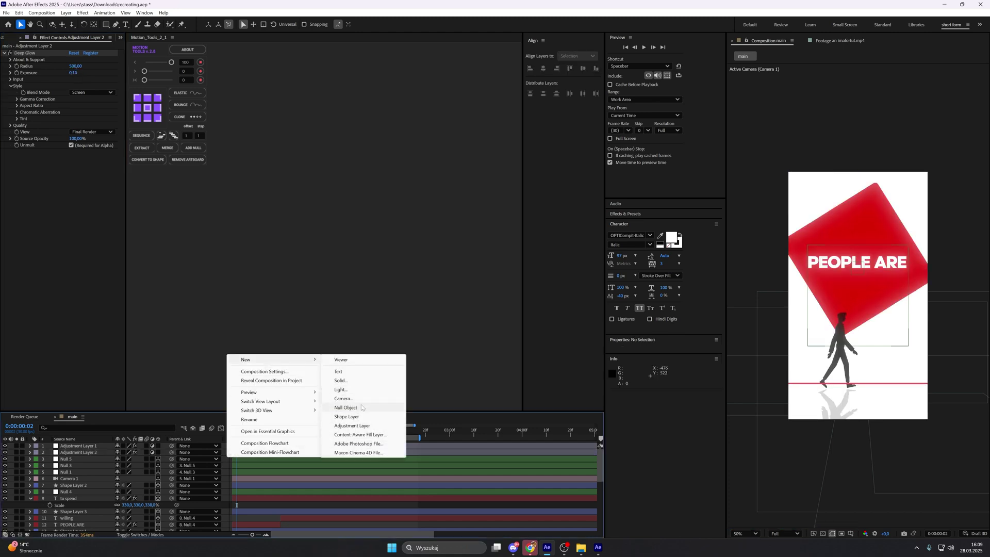
click(363, 426)
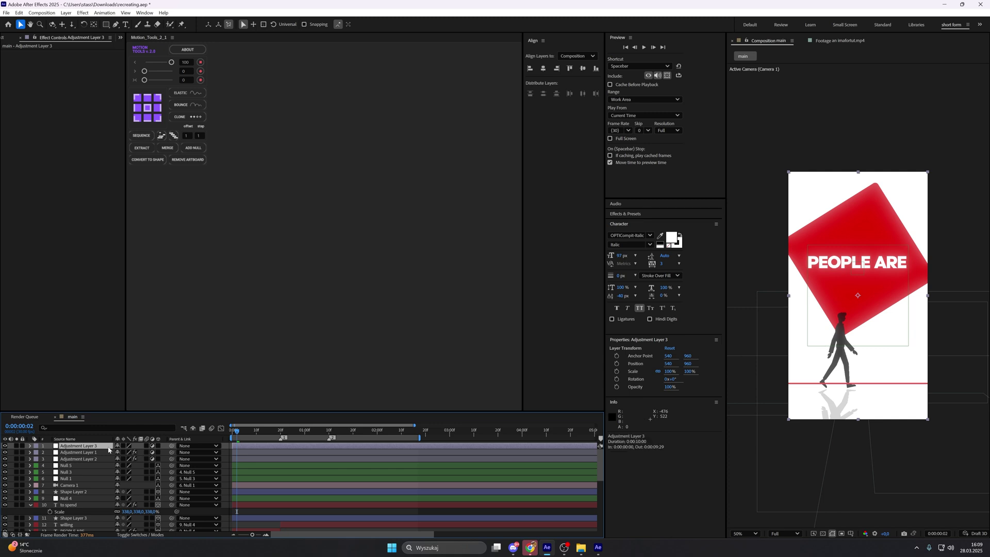
key(ctrl+space)
text(cc v)
click(129, 471)
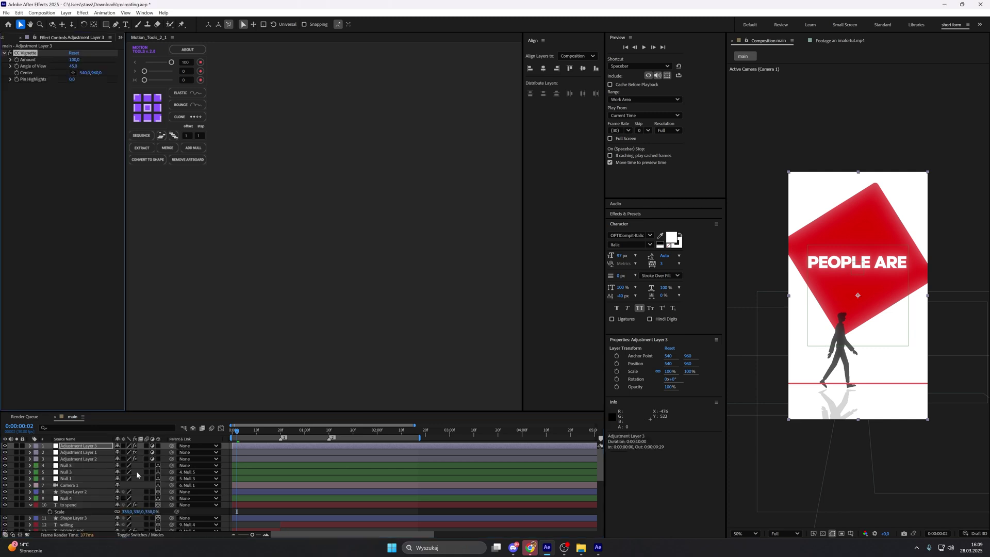
Set the CC Vignette amount to 115
click(75, 61)
text(115)
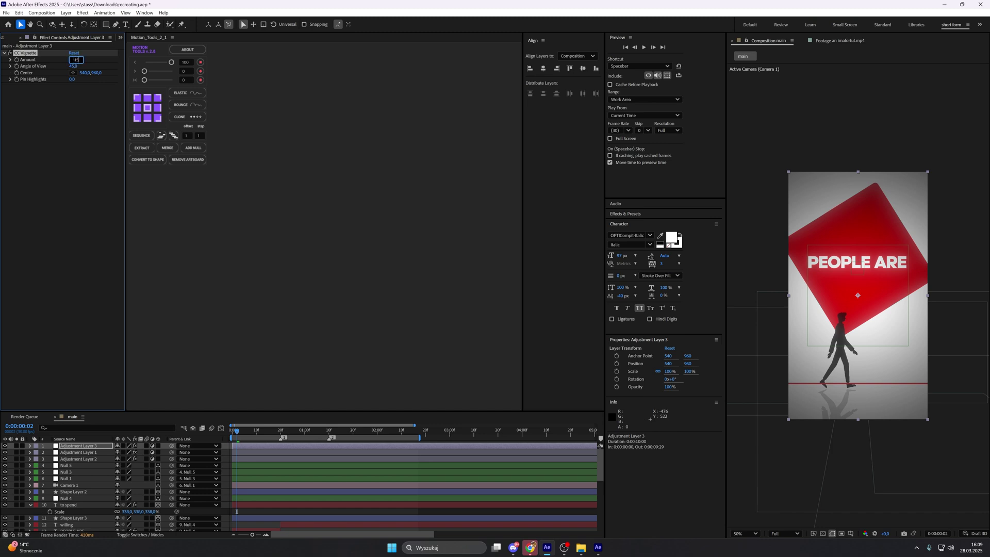
key(Return)
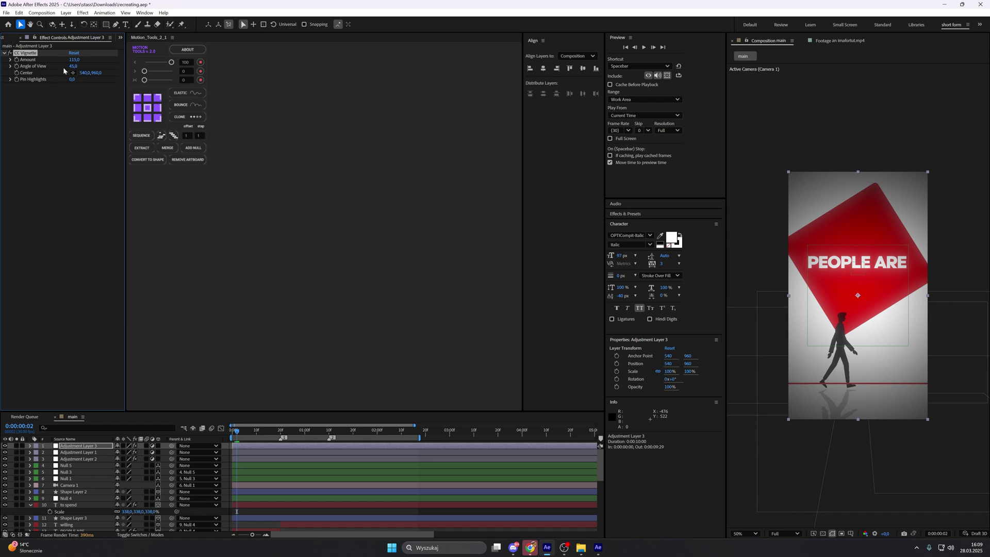
Add a new adjustment layer above the vignette layer, apply the BCC Film Damage effect to it and preview
right_click(233, 463)
mouse_move(247, 370)
click(354, 436)
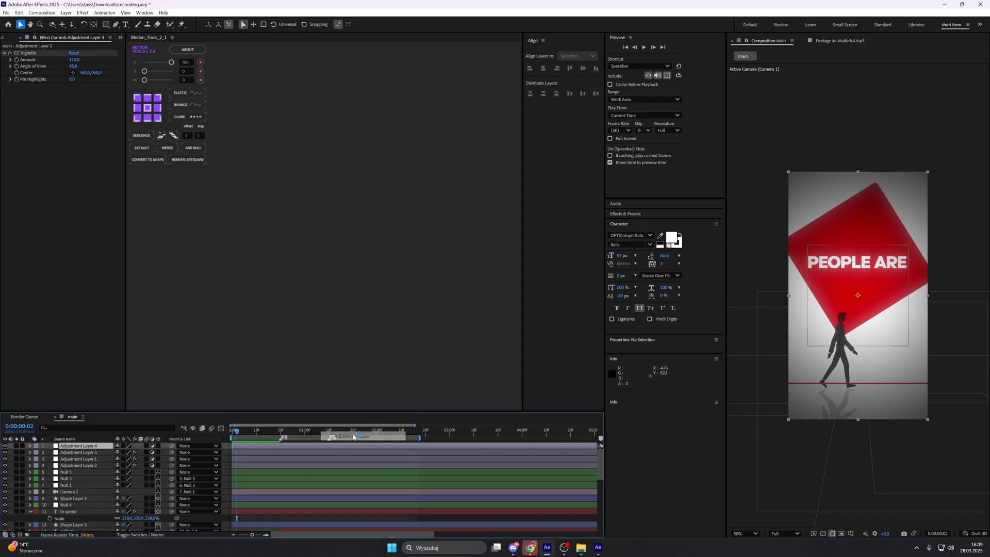
key(ctrl+space)
text(f)
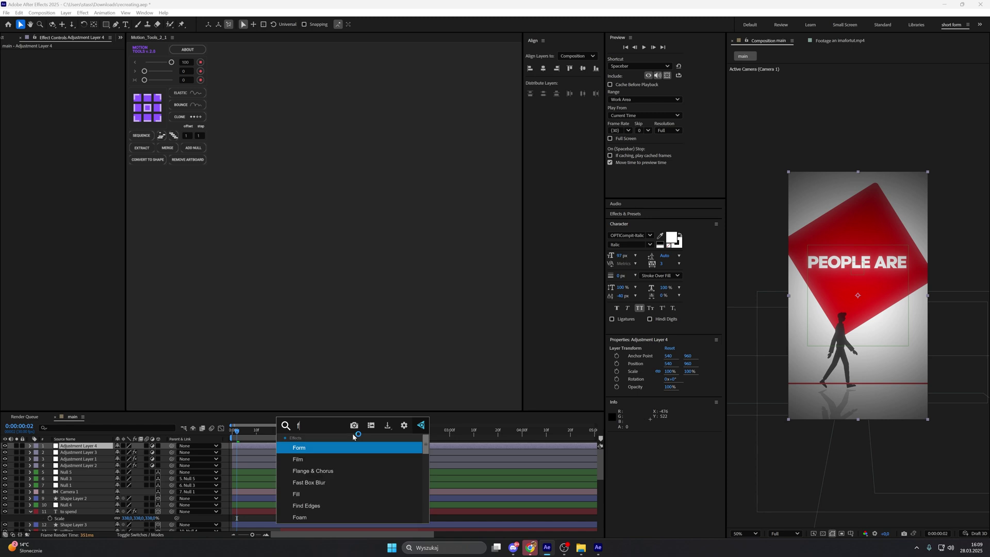
text(ilm d)
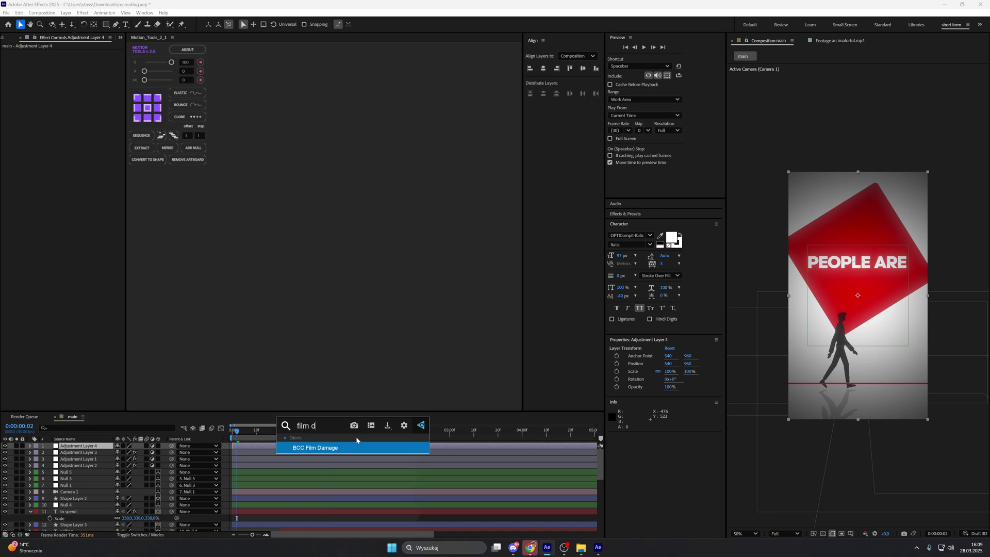
click(354, 449)
key(space)
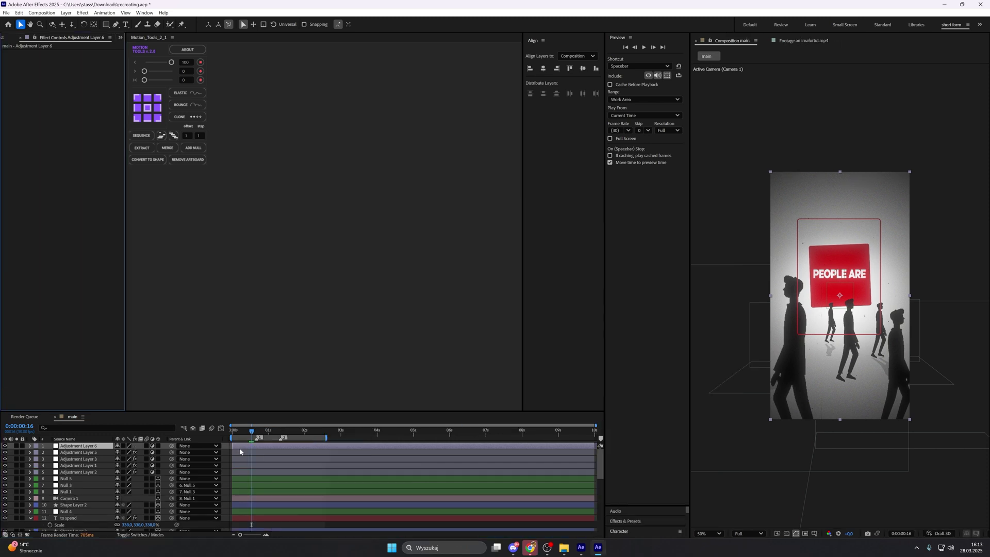
Apply the Universe Chromatic Aberration effect to Adjustment Layer 6
key(ctrl+space)
text(chr)
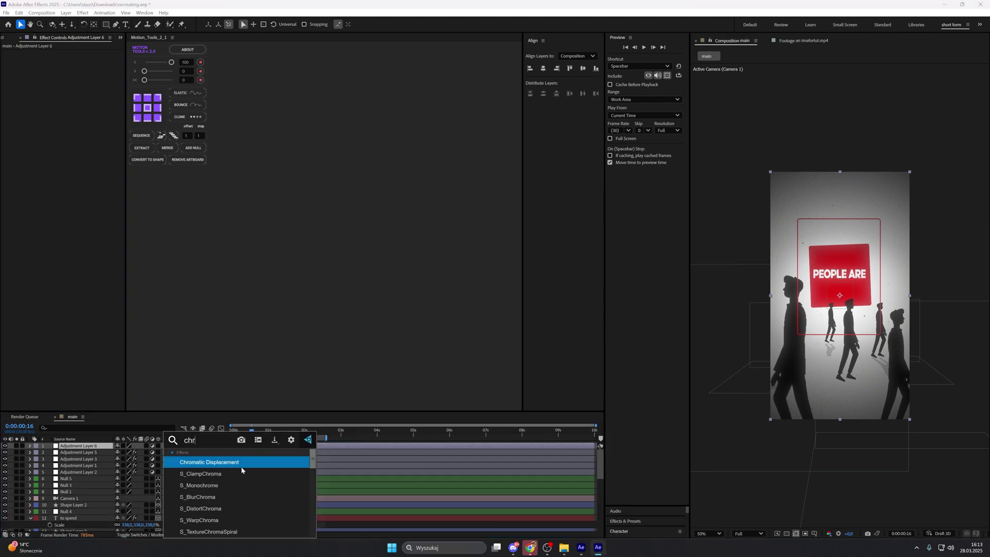
text(omatic)
click(246, 483)
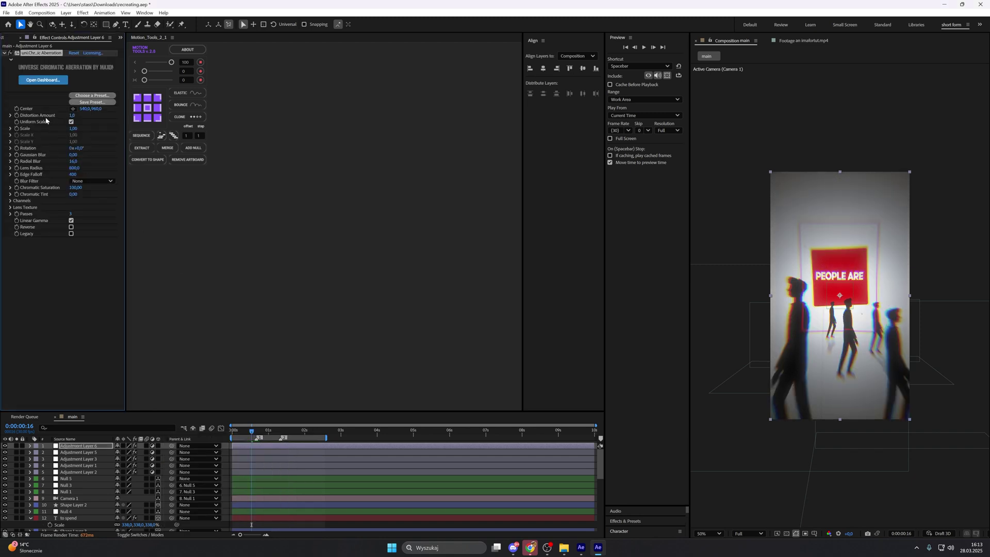
Set the chromatic aberration's distortion amount to 0.3 and its radial blur to 2
click(73, 115)
text(0,3)
click(74, 161)
text(2)
key(Return)
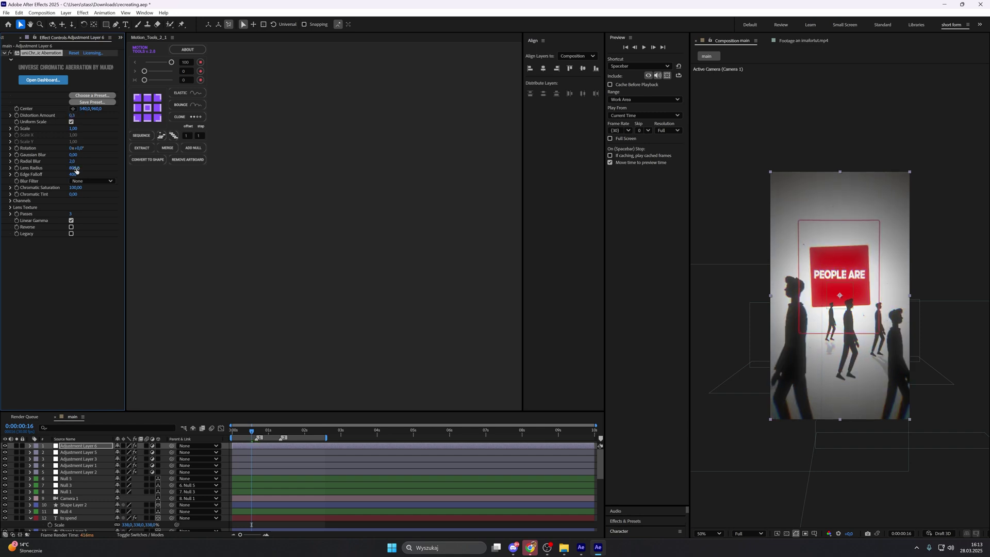
Set the chromatic aberration's lens radius to 1600 and edge falloff to 1800, and open its chromatic saturation value for editing
click(74, 168)
text(1600)
key(Return)
click(72, 174)
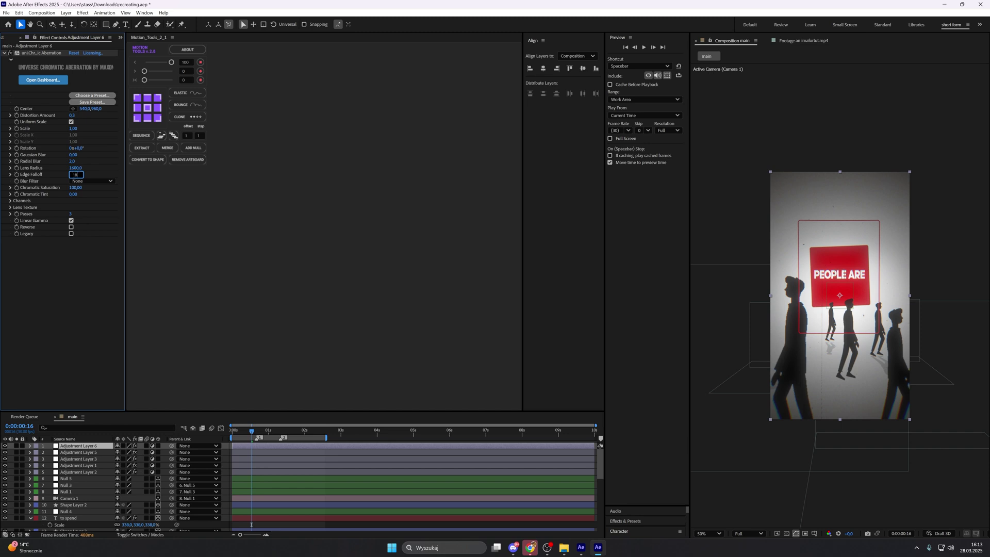
text(1800)
key(Return)
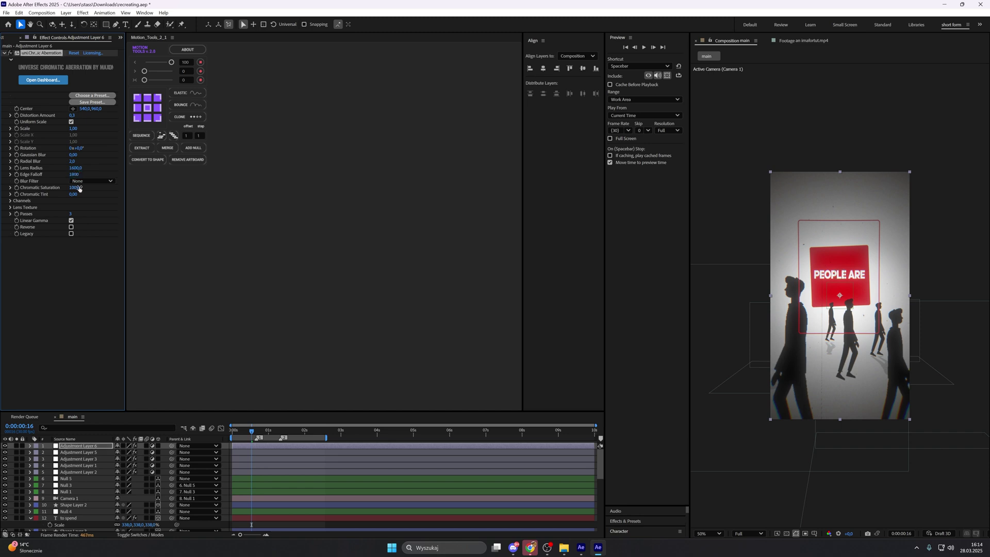
click(77, 188)
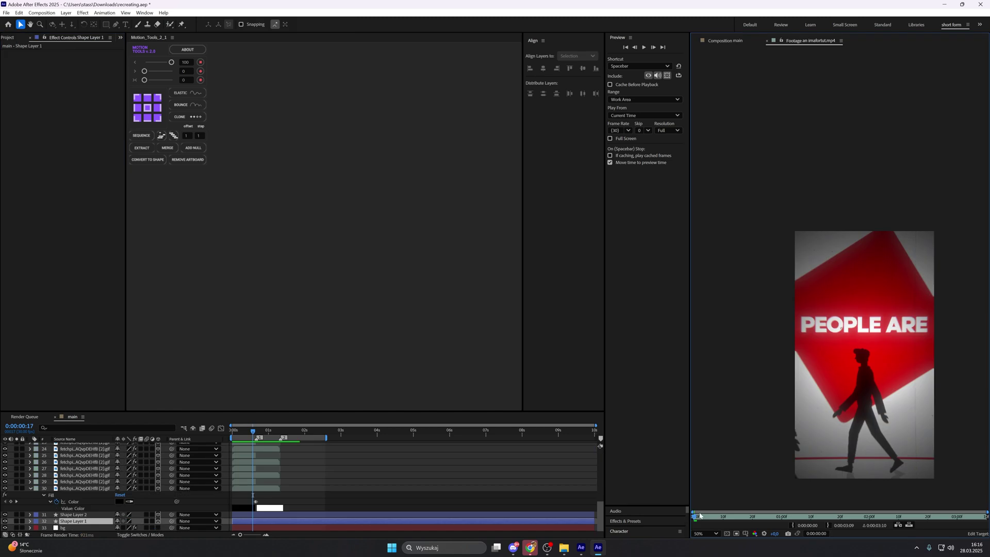
Scrub the reference footage from the PEOPLE ARE shot to the TO SPEND reveal and return to the main composition
drag(697, 516, 823, 514)
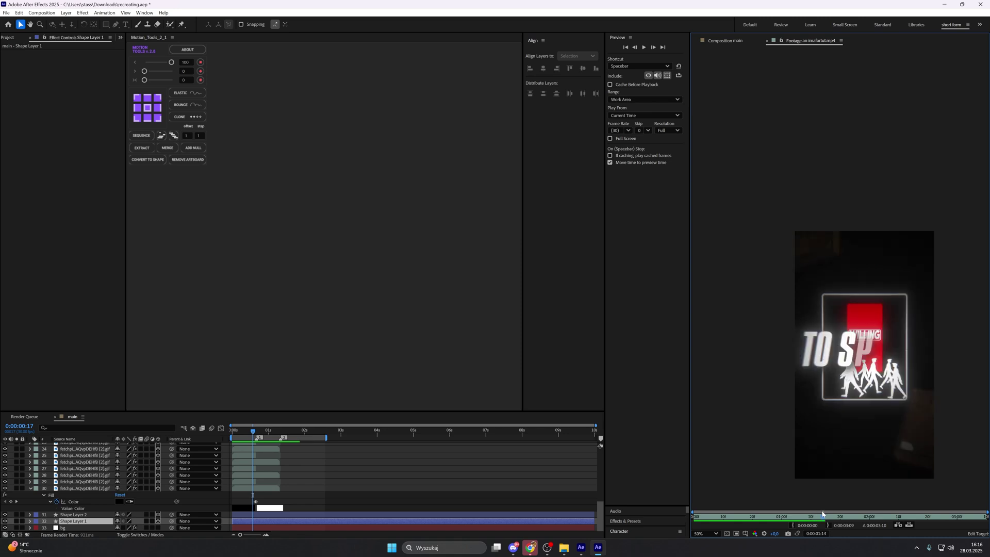
click(727, 42)
click(221, 428)
click(222, 428)
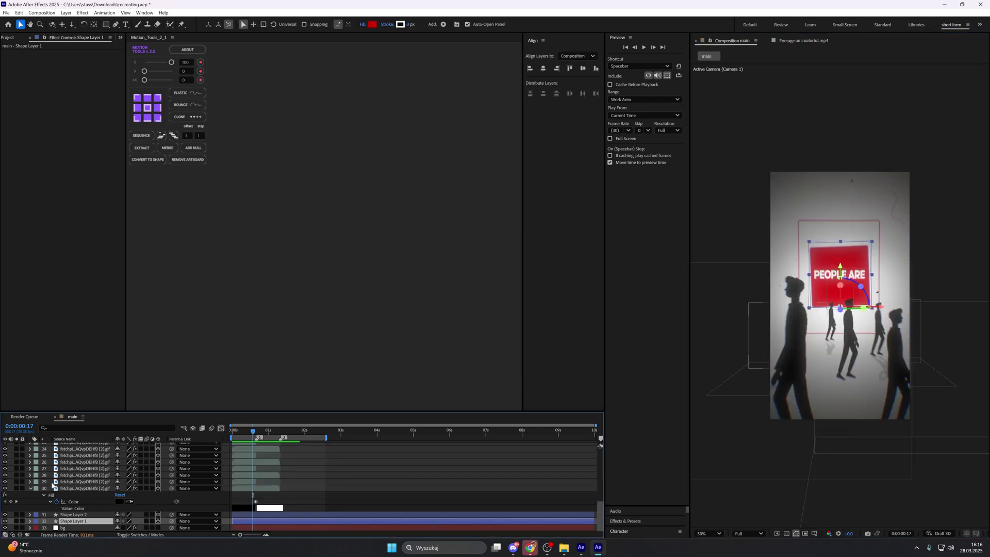
Trim the start of the to spend layer to a few frames before 0:00:01:10
scroll(264, 492, up, 5)
scroll(263, 493, up, 3)
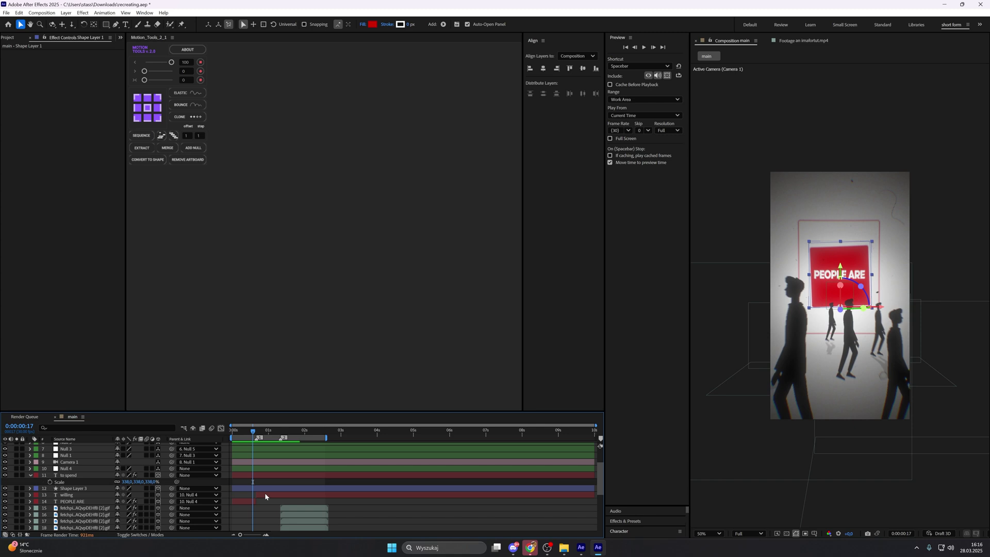
drag(253, 433, 280, 433)
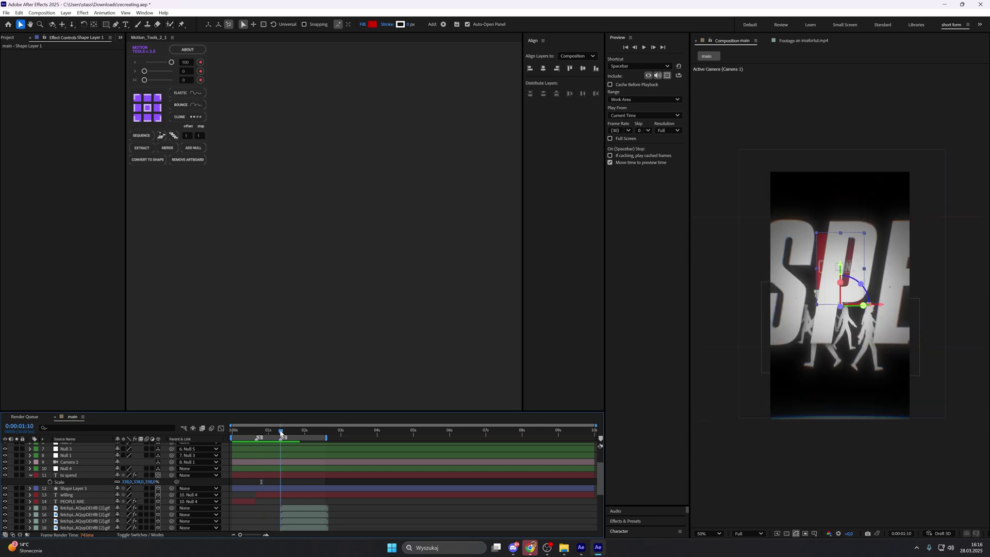
click(274, 475)
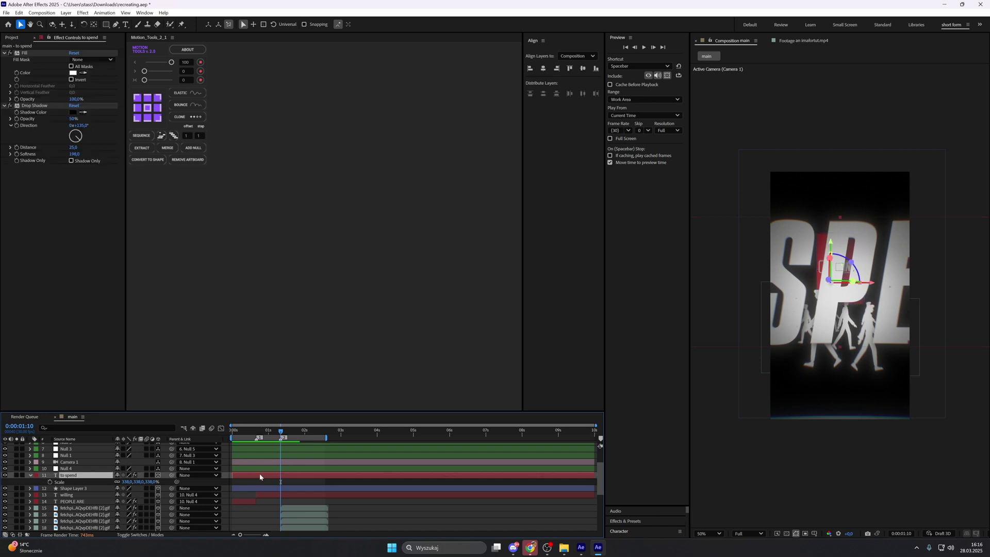
key(alt+bracketleft)
key(equal)
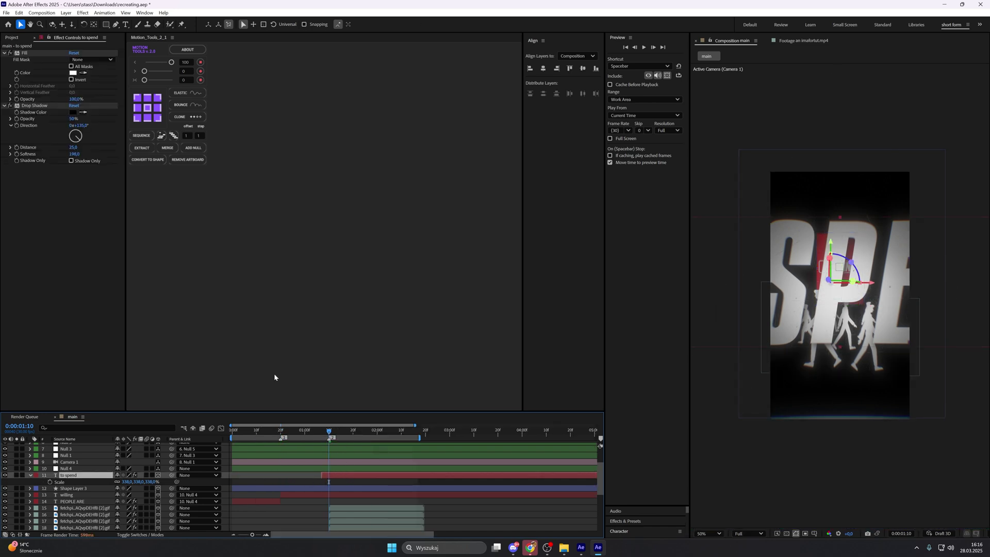
Open Animation Composer 3 and apply its character fade text preset from Starter Presets to the to spend layer as an In animation
click(145, 13)
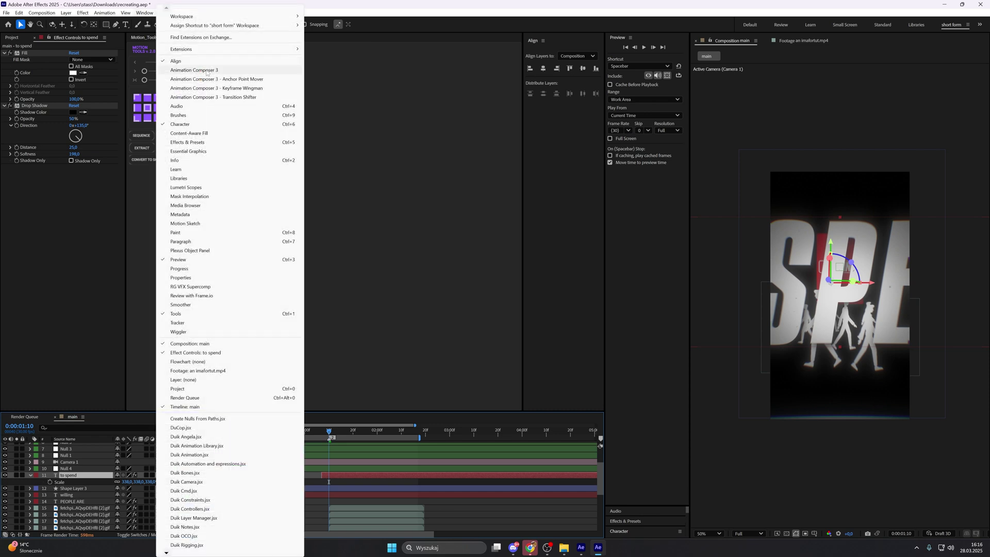
click(207, 70)
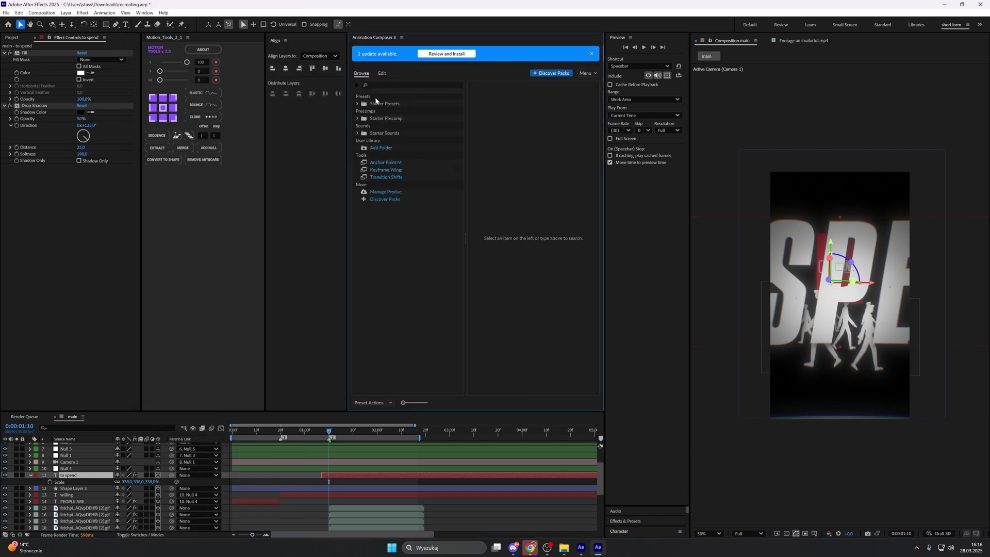
click(381, 105)
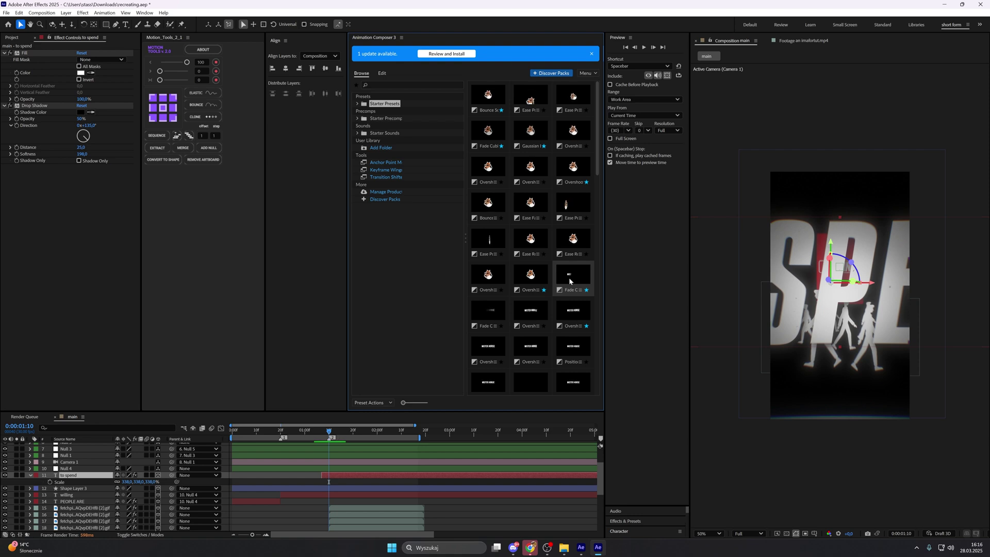
click(533, 136)
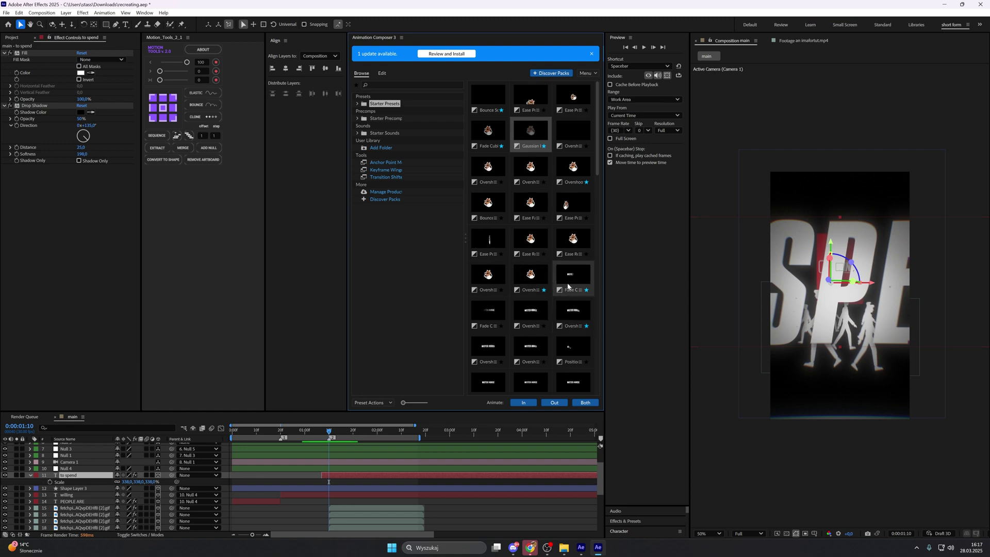
mouse_move(563, 280)
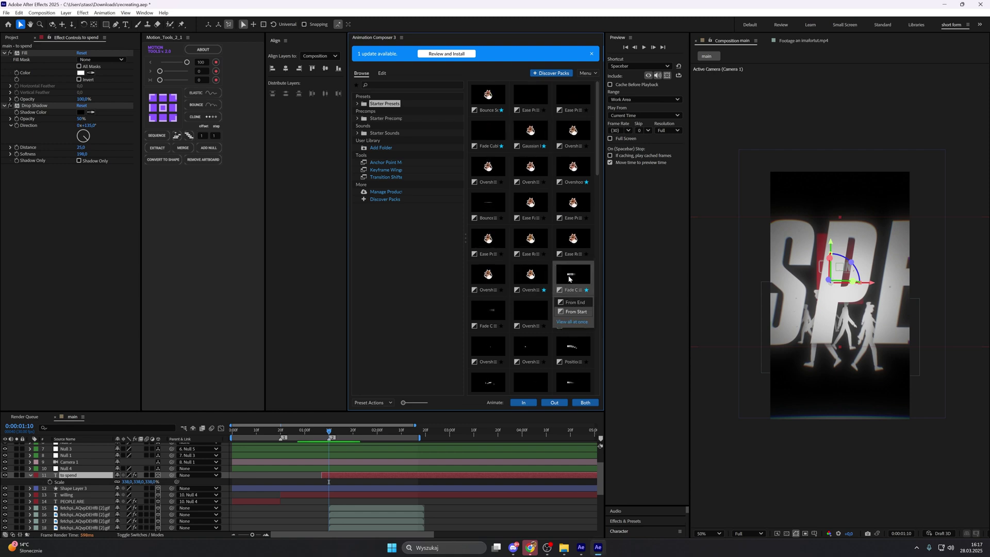
click(523, 402)
Shorten the to spend layer's fade-in by moving its In marker to about 0:00:01:19, and preview the animation
drag(379, 476, 351, 478)
click(340, 490)
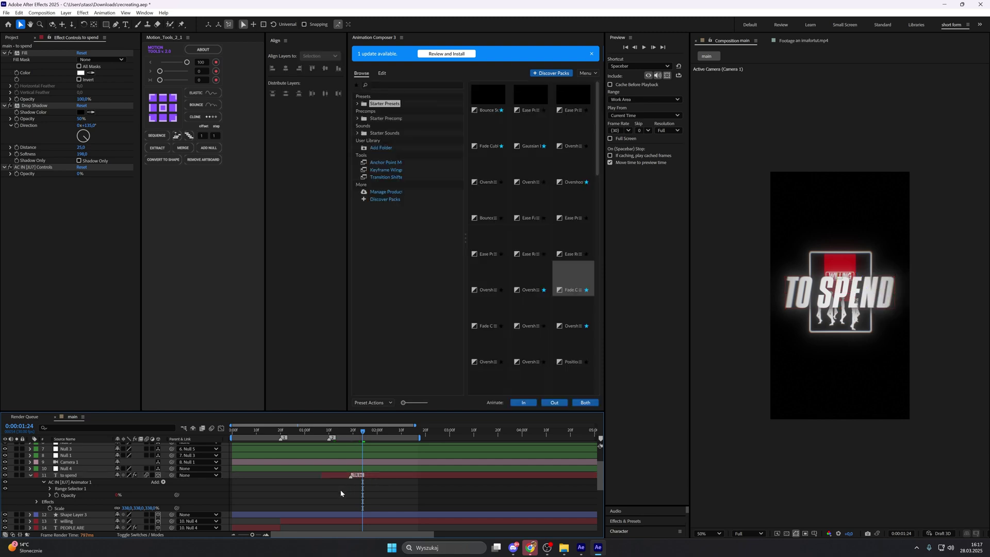
key(space)
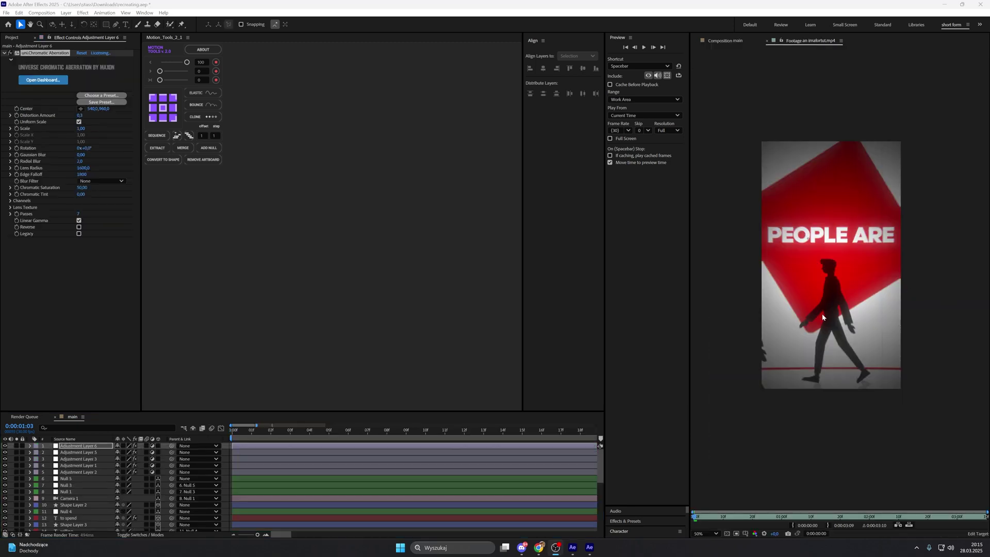
Examine the dark red cash machine scene with the dollar counter near the end of the reference footage
drag(699, 518, 942, 510)
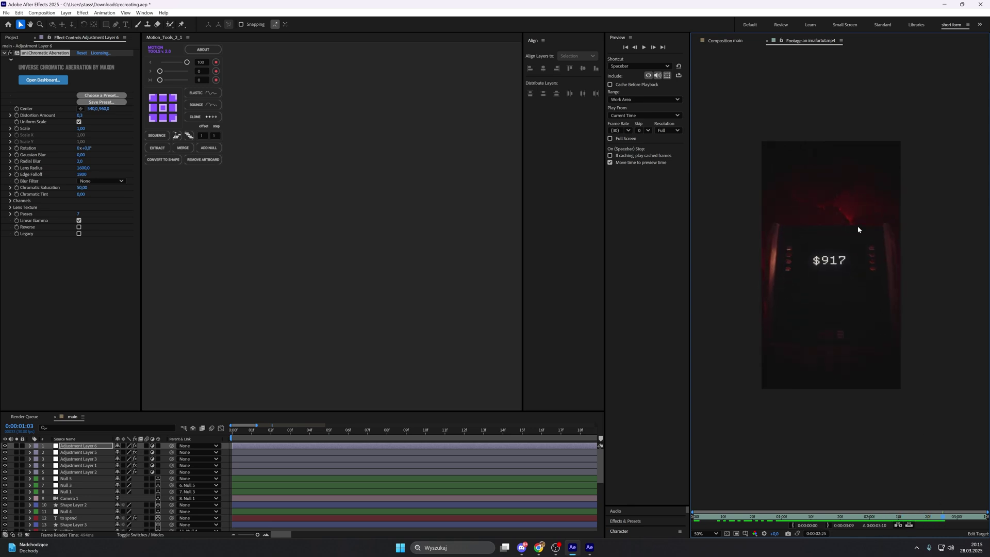
scroll(822, 196, up, 2)
scroll(838, 152, down, 2)
scroll(817, 206, up, 2)
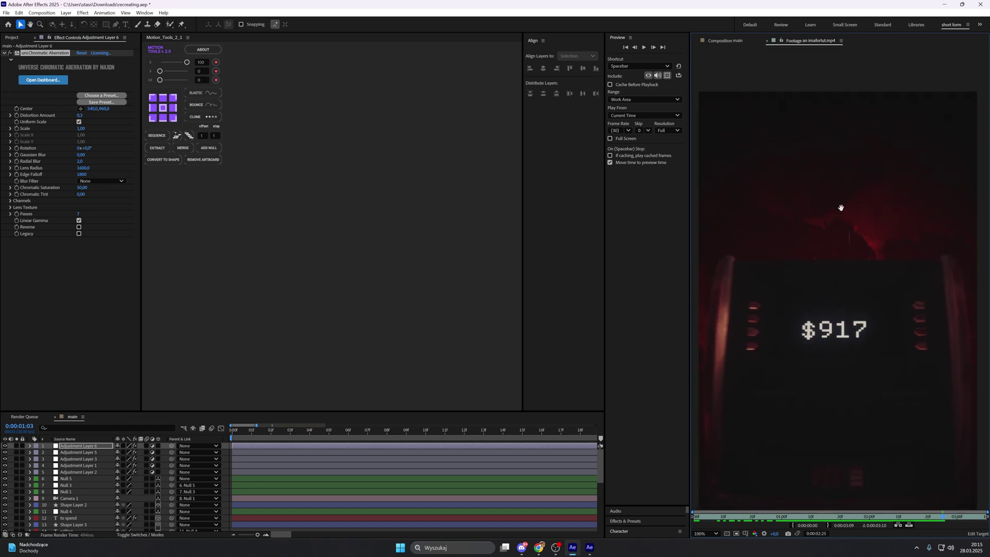
scroll(858, 171, down, 2)
drag(858, 168, 846, 165)
mouse_move(939, 513)
mouse_down()
mouse_move(957, 519)
mouse_move(936, 518)
mouse_up()
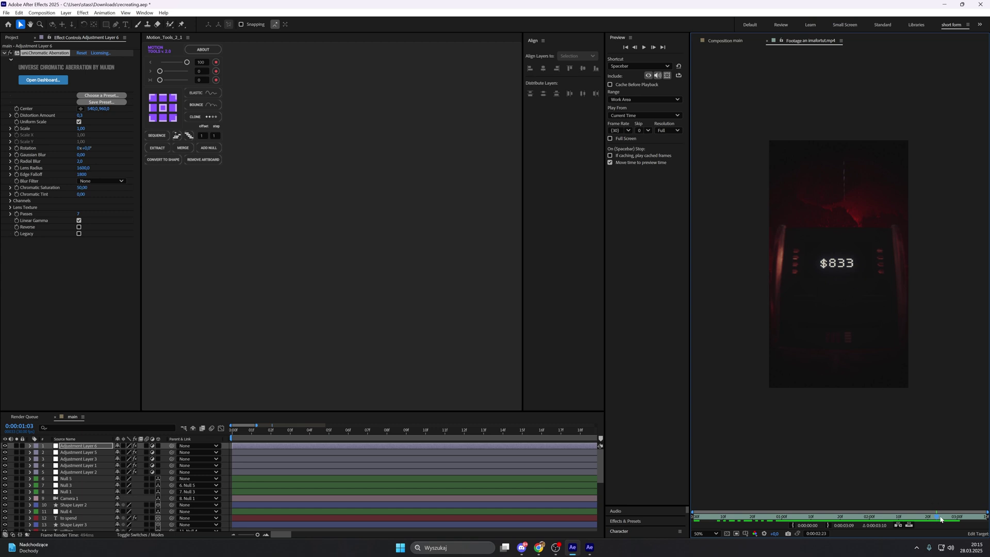
key(space)
scroll(836, 266, up, 2)
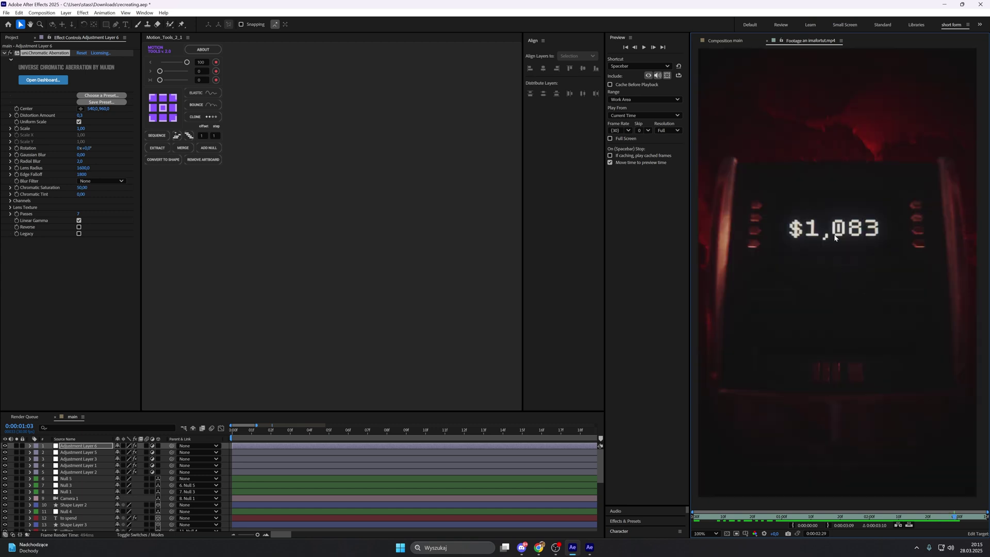
scroll(834, 238, down, 2)
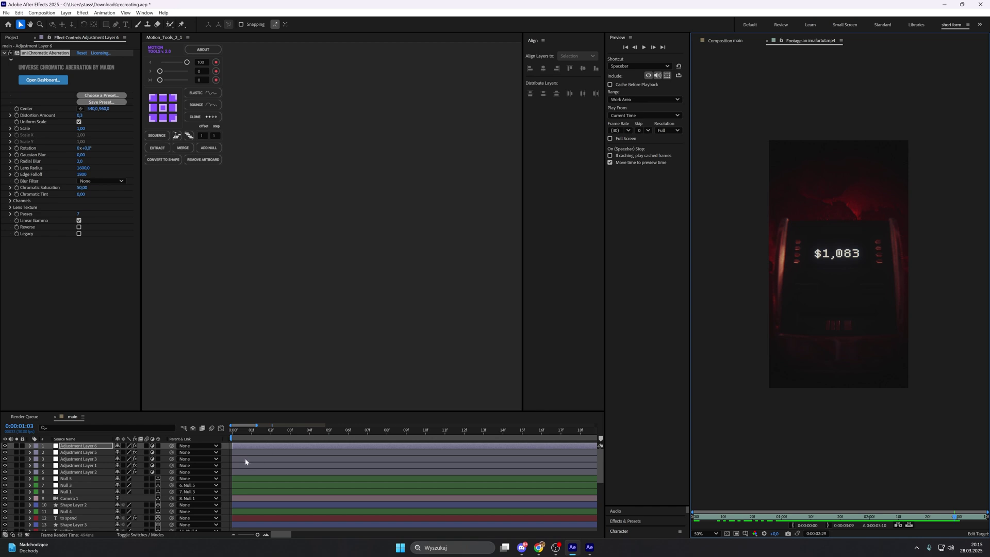
Pre-compose all layers of the main composition into a new composition named part 1, moving all attributes
click(226, 444)
scroll(227, 449, down, 7)
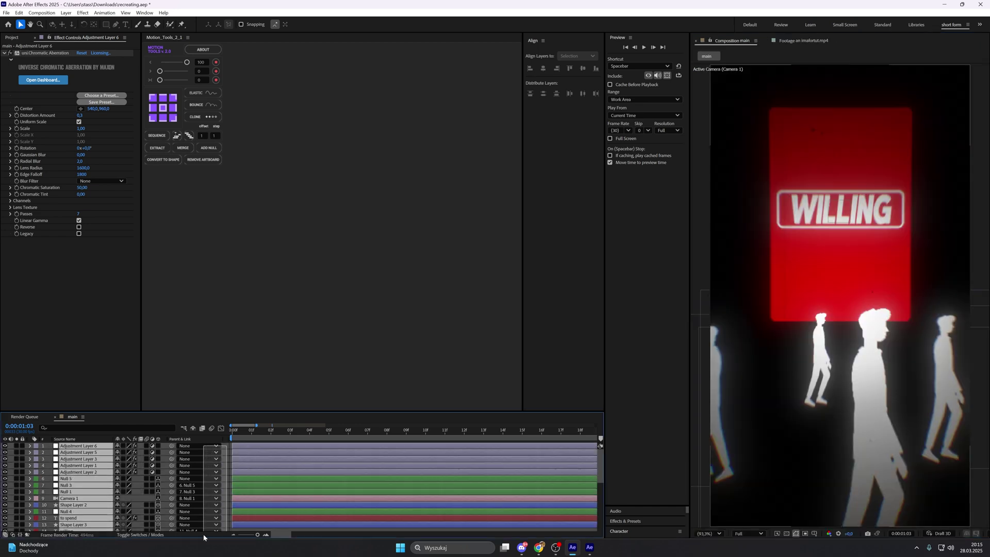
drag(203, 534, 203, 531)
right_click(107, 498)
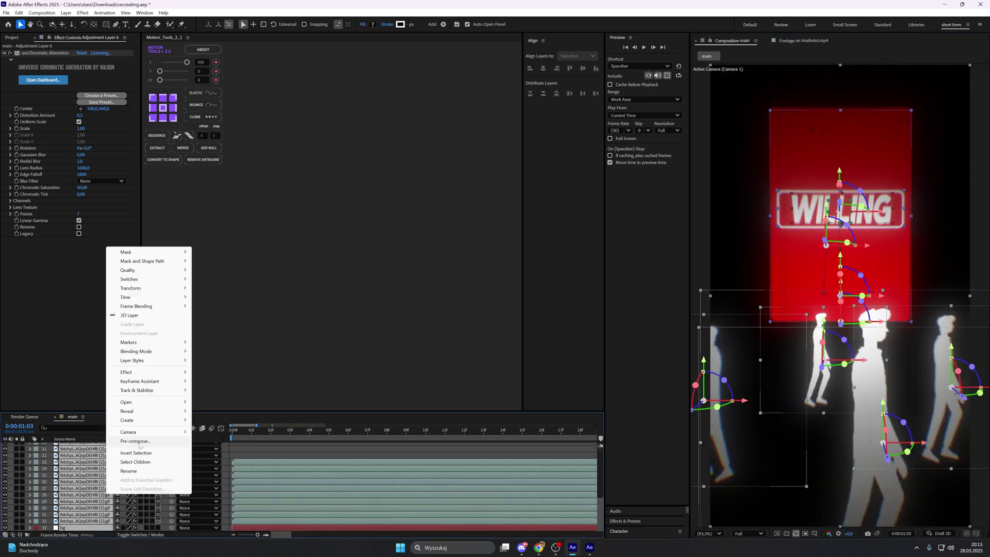
click(139, 442)
key(BackSpace)
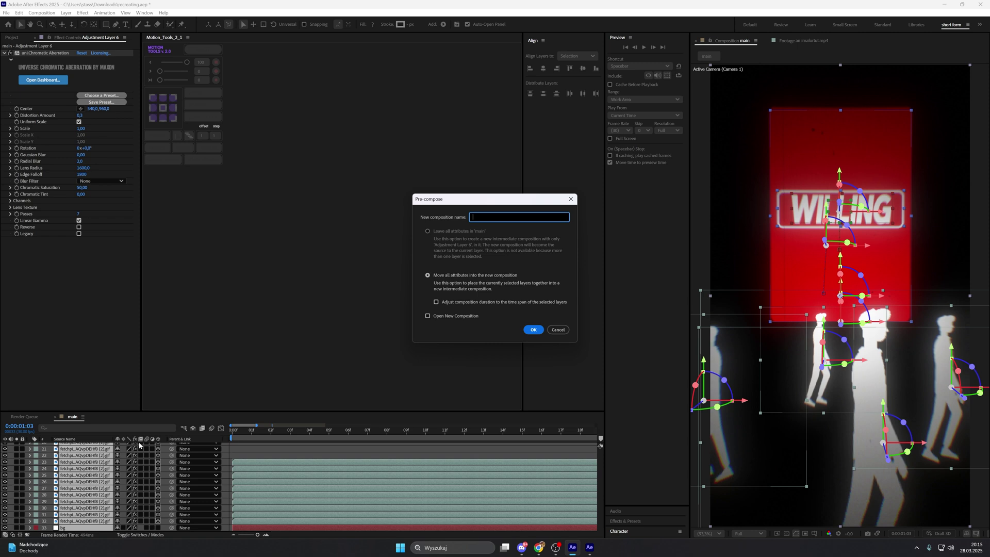
text(part 1)
key(Return)
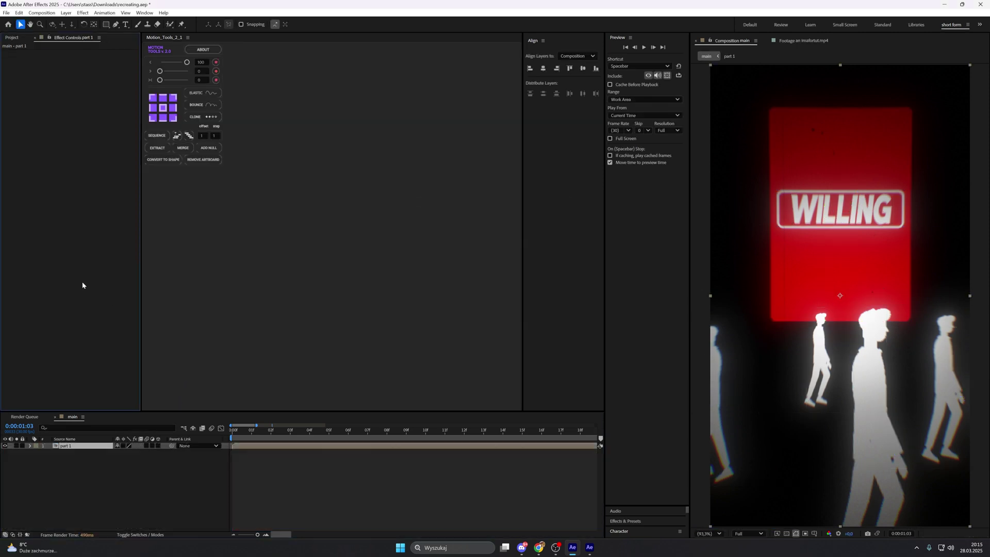
Create a 1080 x 1920, 30 fps composition named part 2 with a duration of 10 seconds
click(25, 37)
click(27, 406)
text(par)
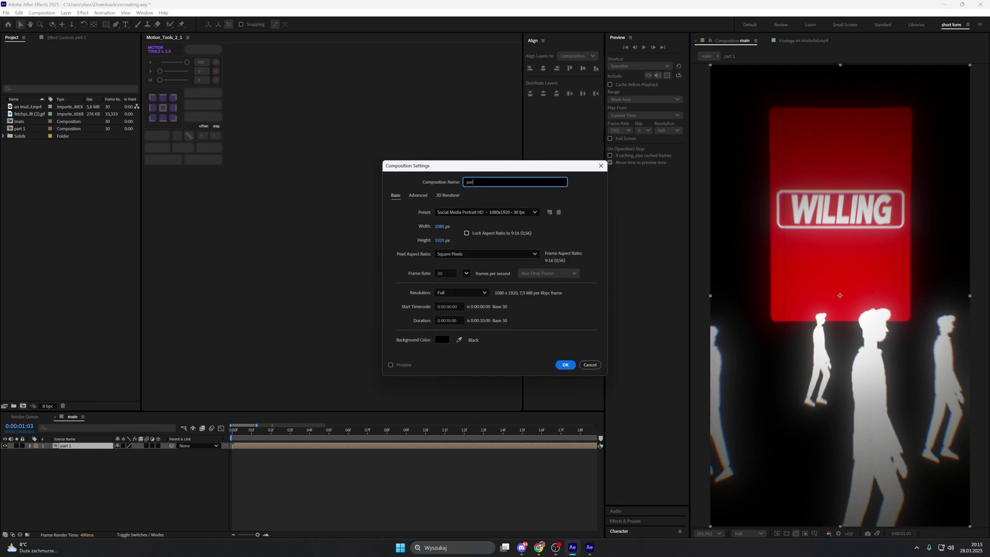
text(t 2)
key(Return)
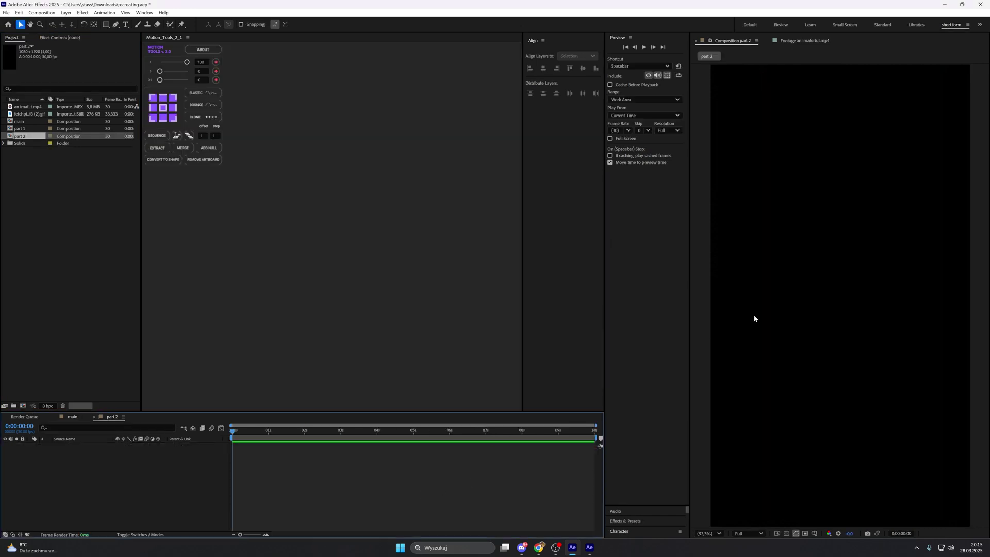
Review the rusty-metallic-textured-background (1).jpg image, add it to part 2 and scale it down
scroll(778, 320, down, 1)
middle_click(777, 318)
drag(556, 110, 558, 99)
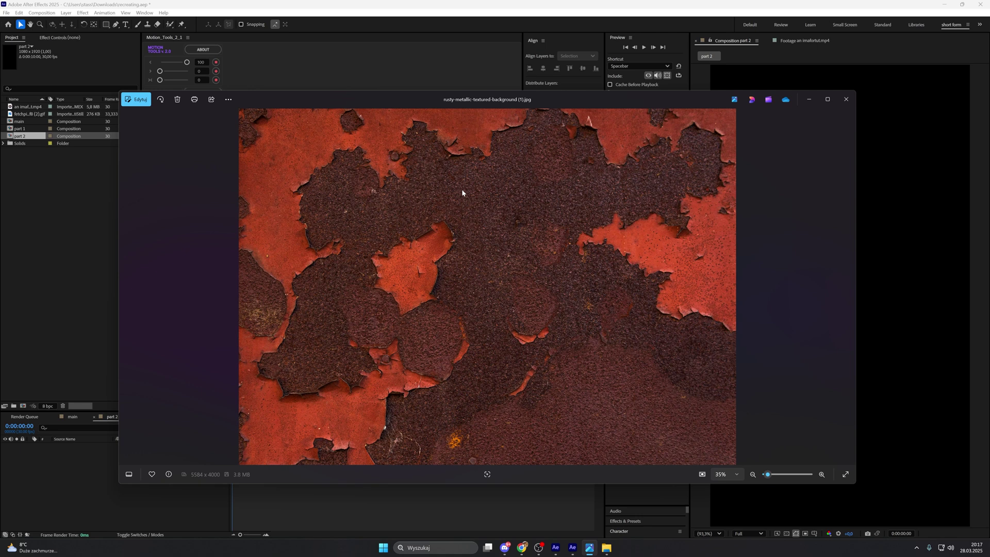
click(846, 99)
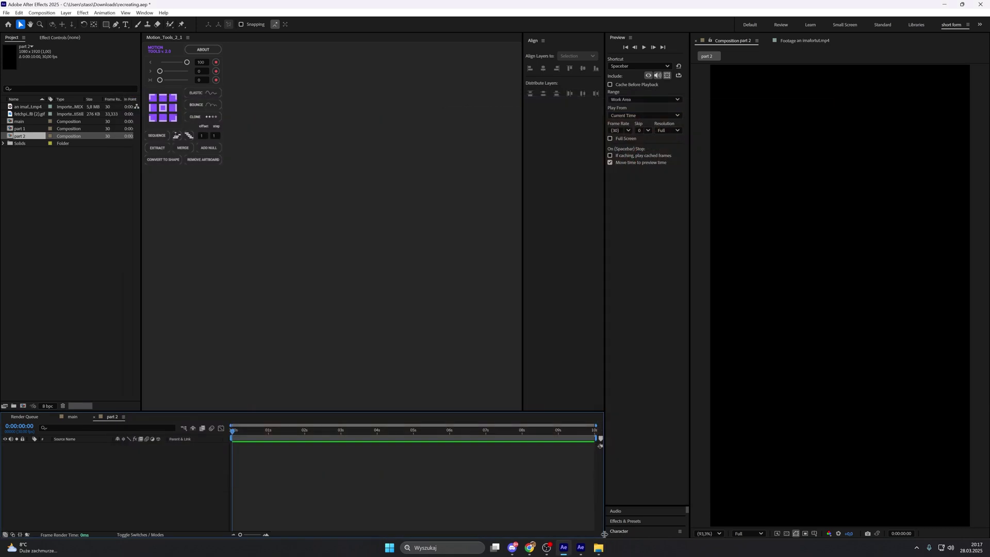
key(s)
drag(131, 452, 115, 455)
Rotate the rusty texture layer 90° and set its scale to 35% so it covers the frame
click(62, 447)
key(r)
click(126, 452)
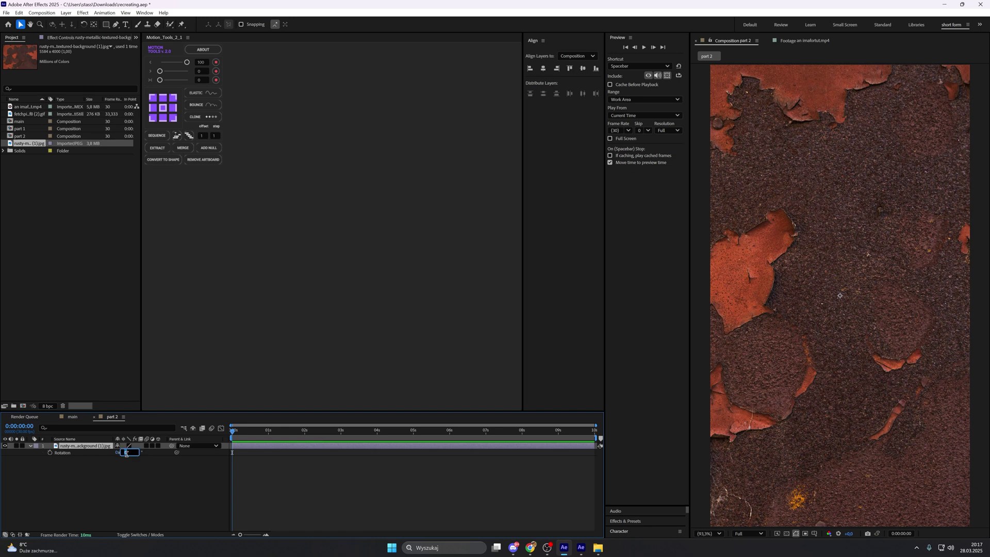
text(90)
key(Return)
key(s)
drag(126, 454, 120, 454)
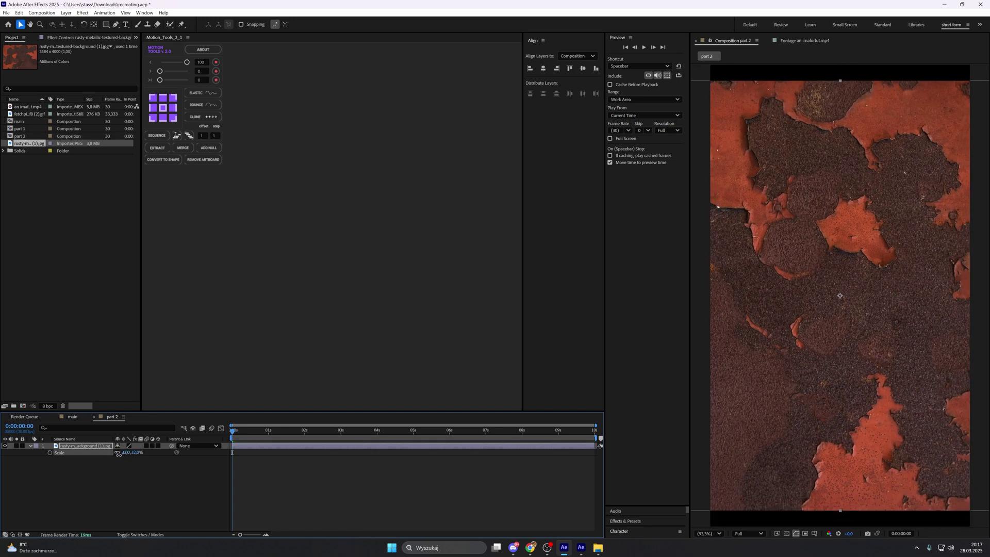
click(301, 482)
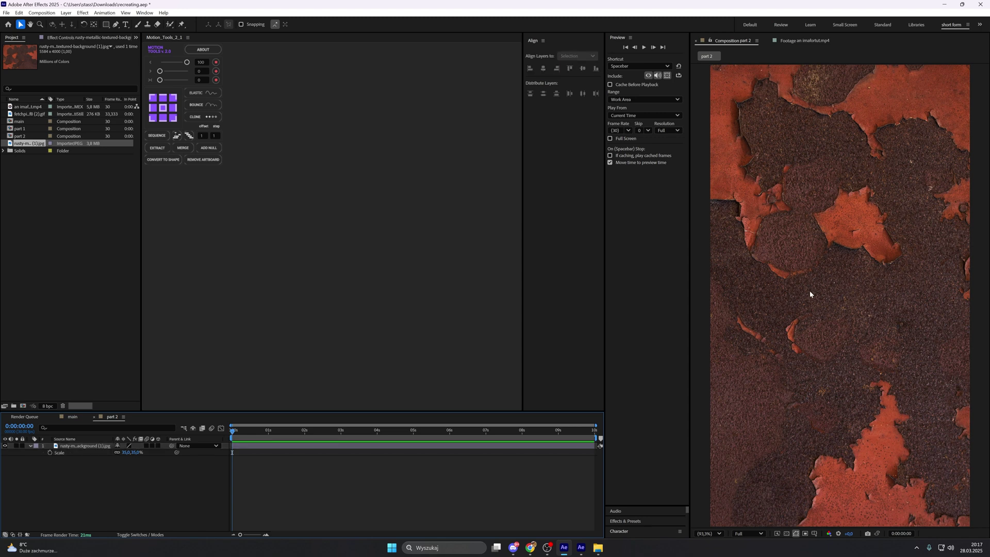
Add a white 1080 x 1920 solid named element to the part 2 composition
right_click(358, 469)
mouse_move(388, 373)
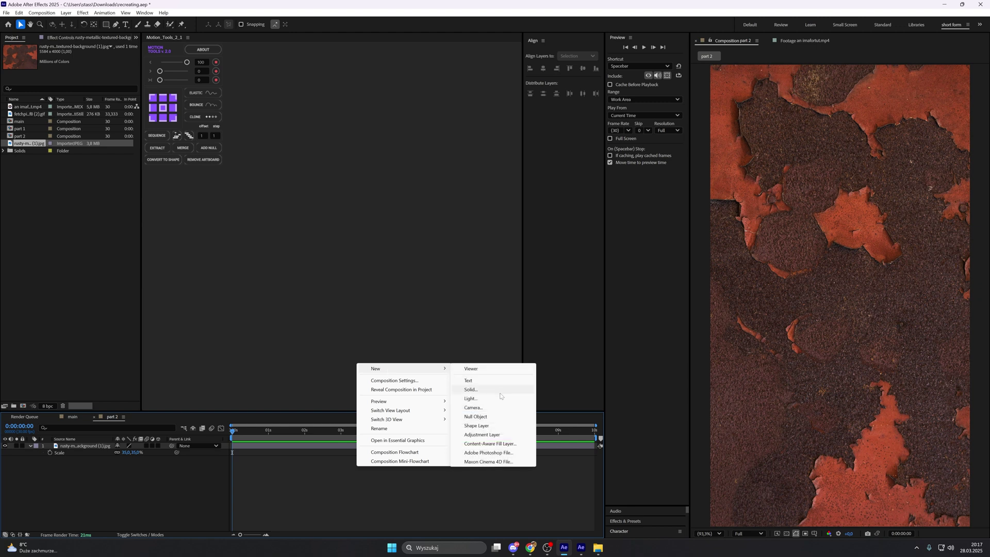
click(500, 392)
key(BackSpace)
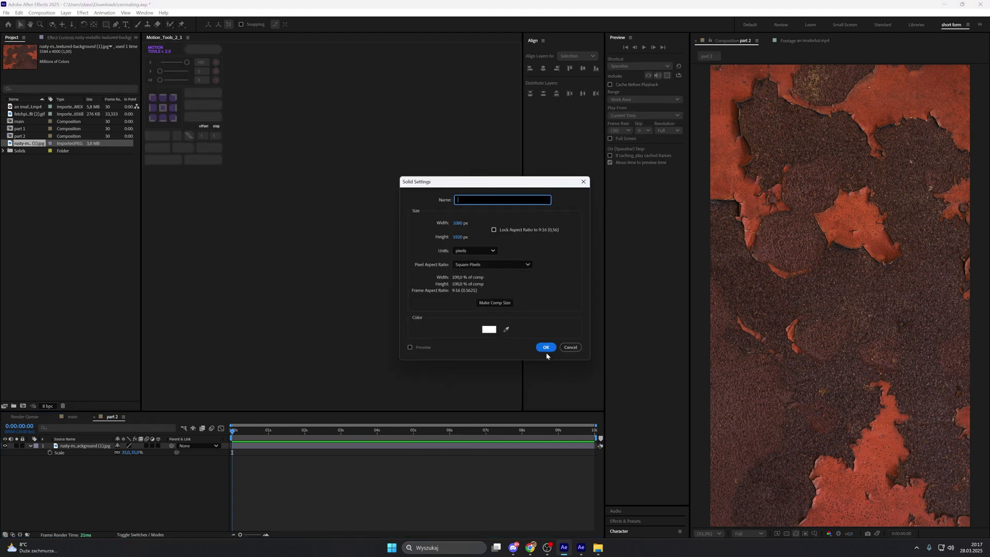
text(element)
click(545, 347)
Apply the Element effect to the element solid and open its Scene Setup
click(90, 36)
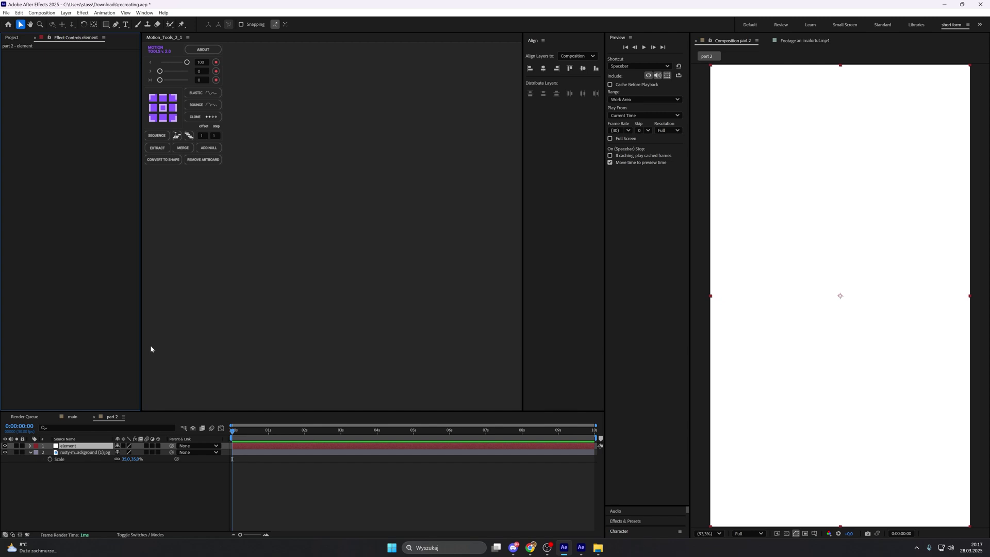
key(ctrl+space)
text(ele)
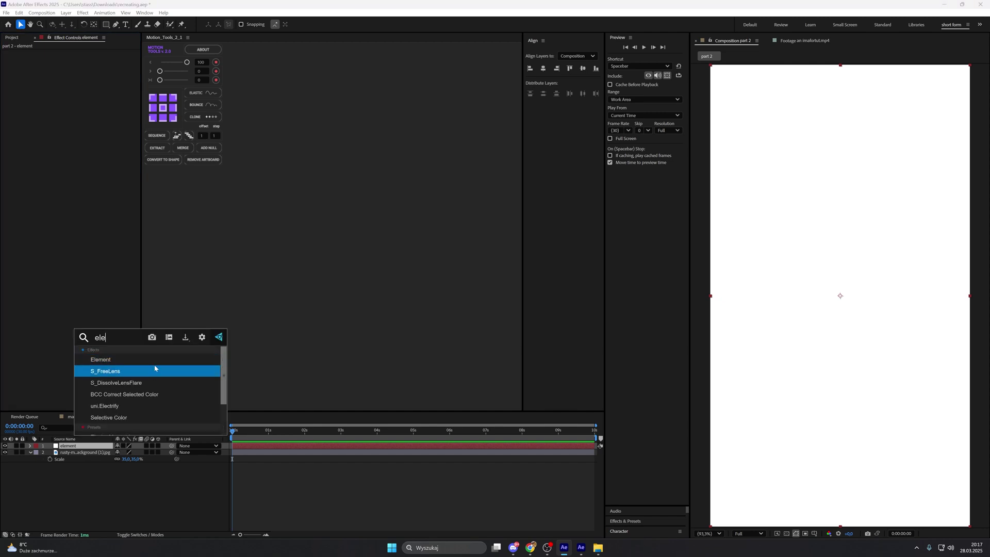
key(Up)
key(Return)
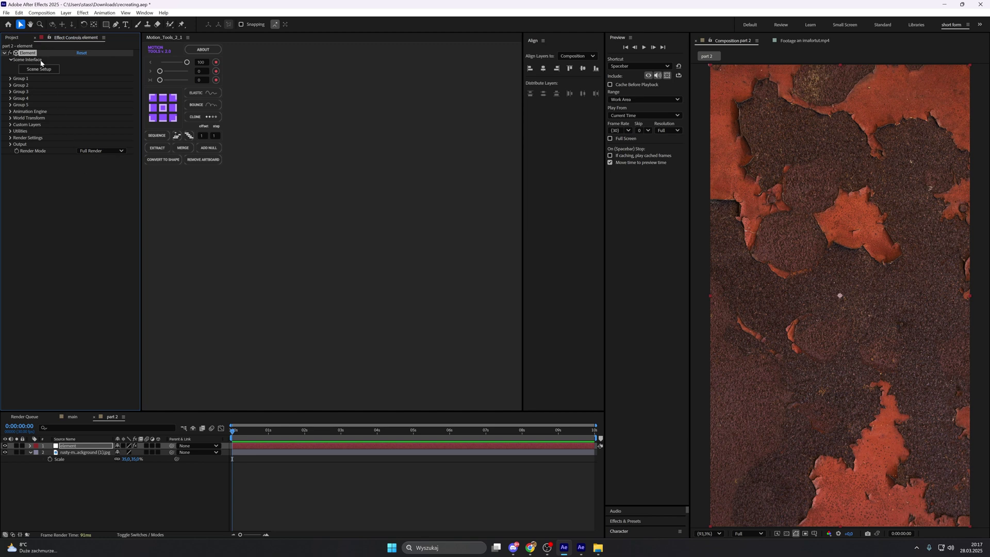
click(48, 73)
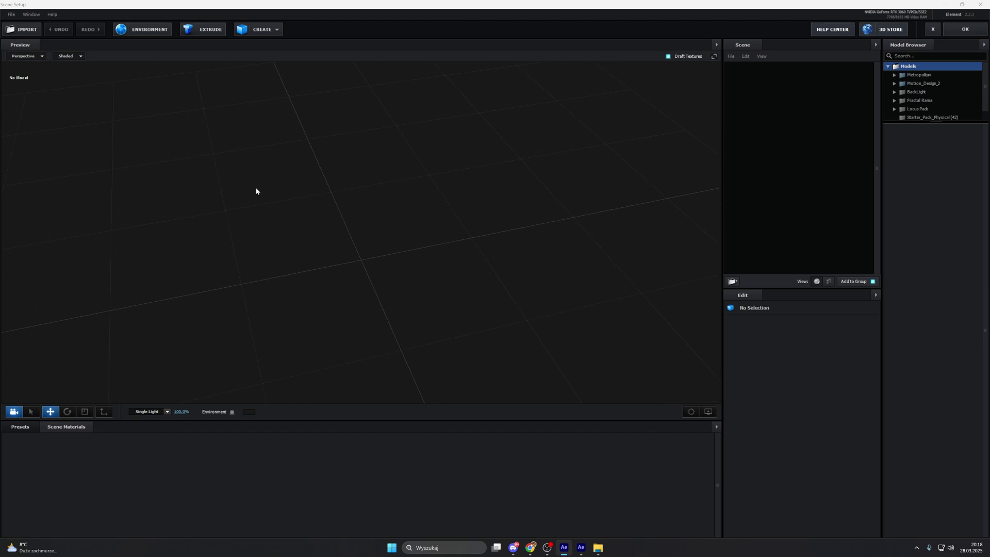
Import the ATM.obj model with its default import preferences and turn on Normalize Size for it
drag(256, 191, 120, 84)
click(31, 34)
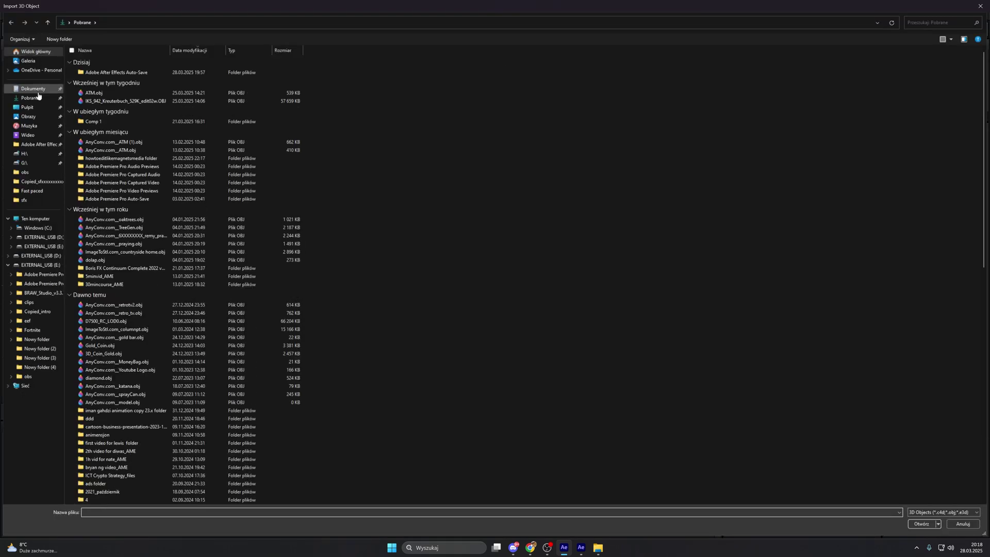
double_click(102, 95)
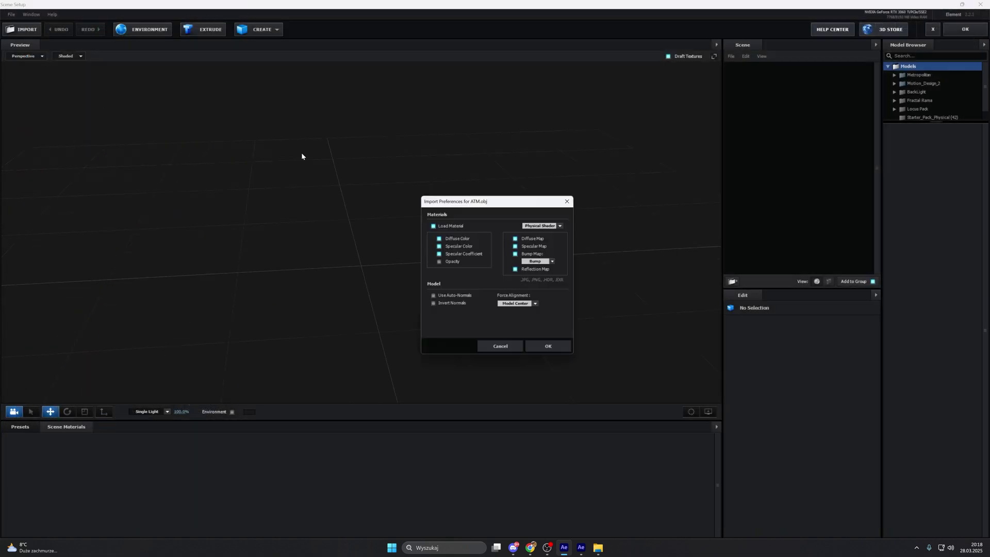
click(549, 348)
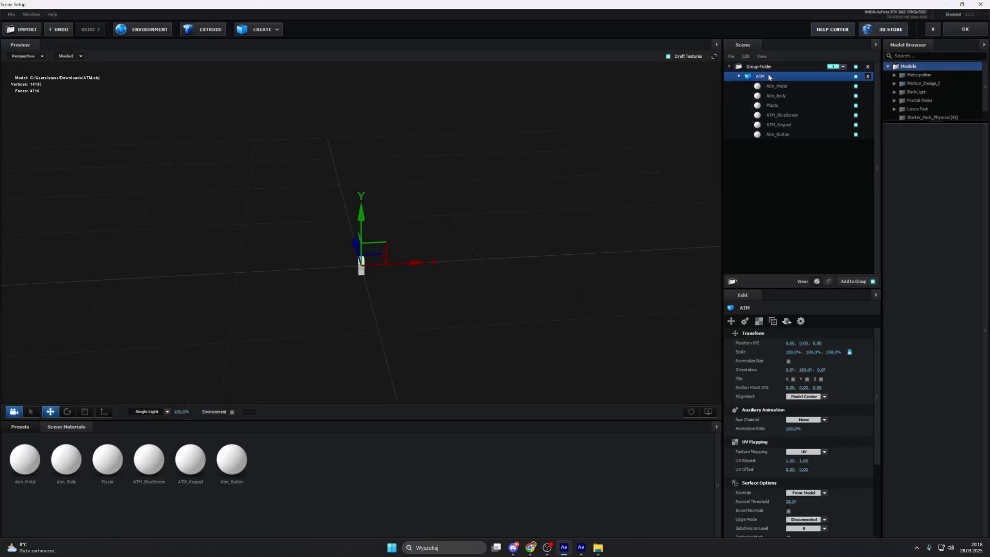
click(788, 361)
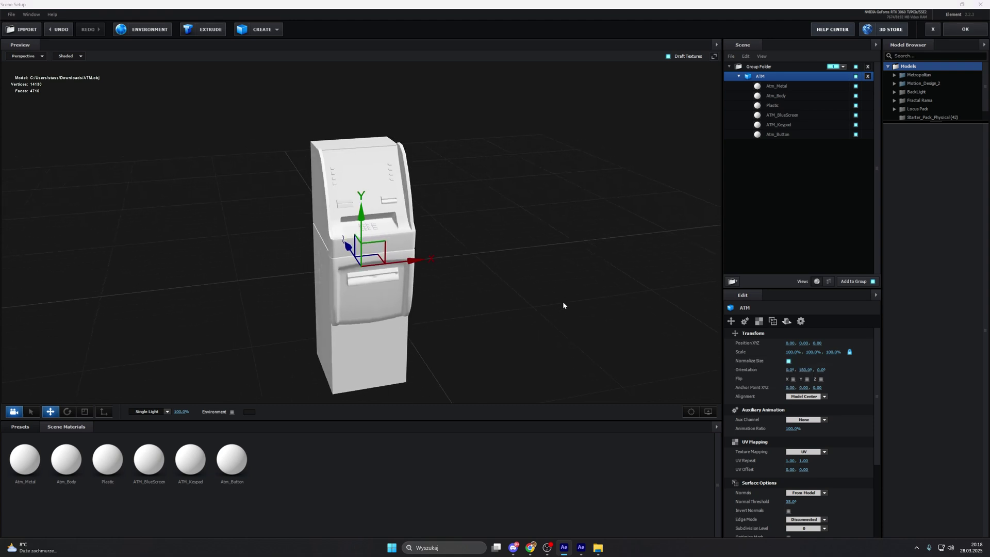
scroll(509, 298, up, 5)
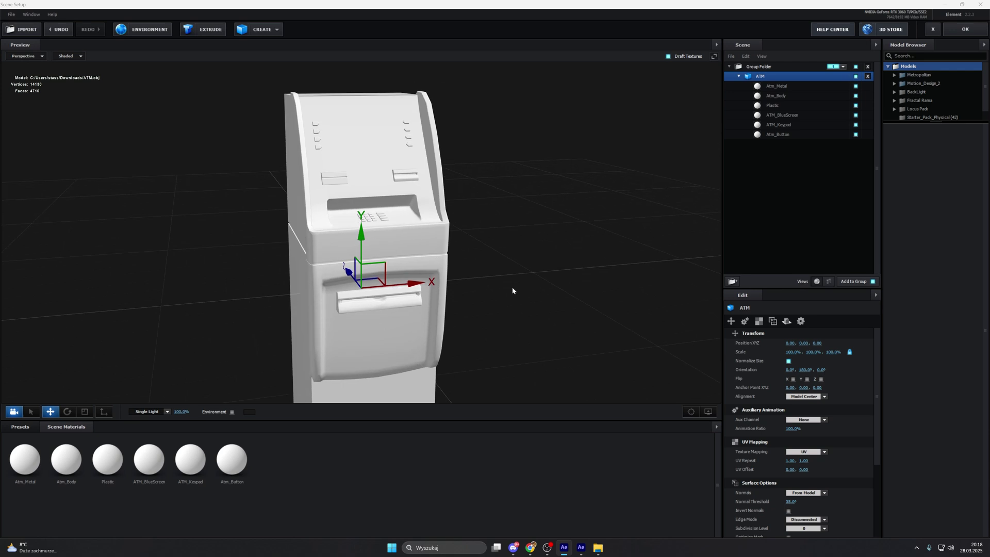
scroll(512, 290, down, 3)
Show the material presets and examine the ATM model's material slots from Atm_Metal to Atm_Button
click(20, 426)
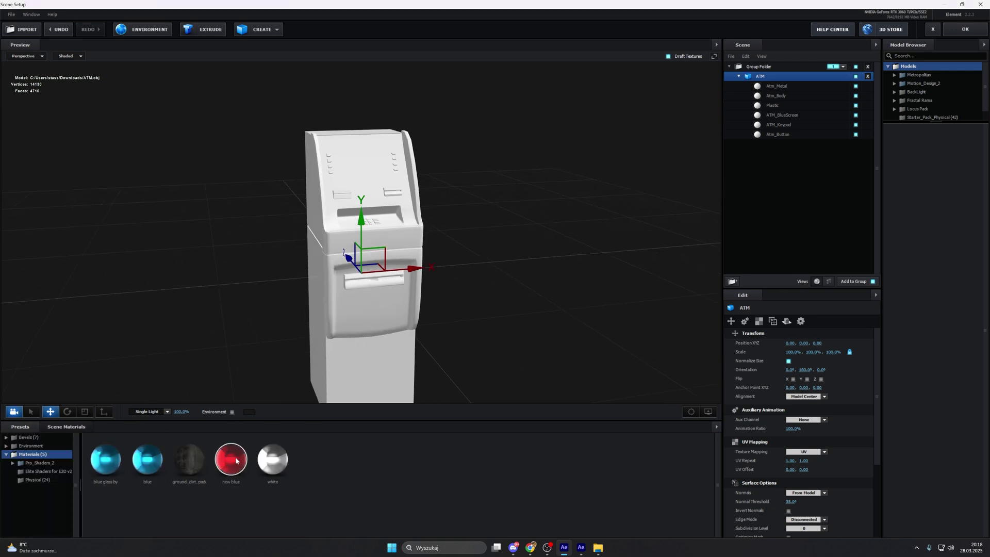
click(793, 135)
drag(260, 371, 284, 335)
click(797, 96)
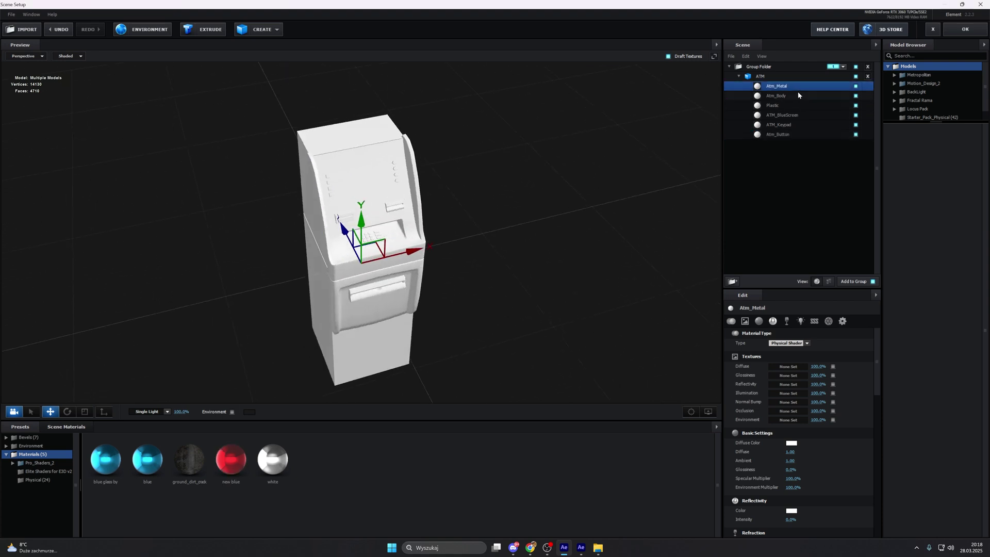
click(797, 105)
click(801, 115)
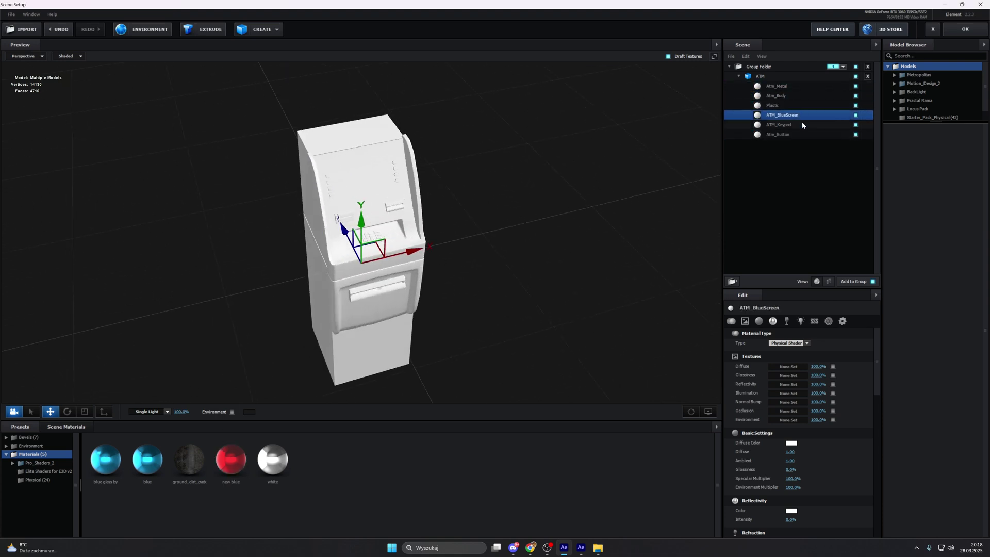
click(801, 124)
click(793, 134)
drag(572, 271, 530, 272)
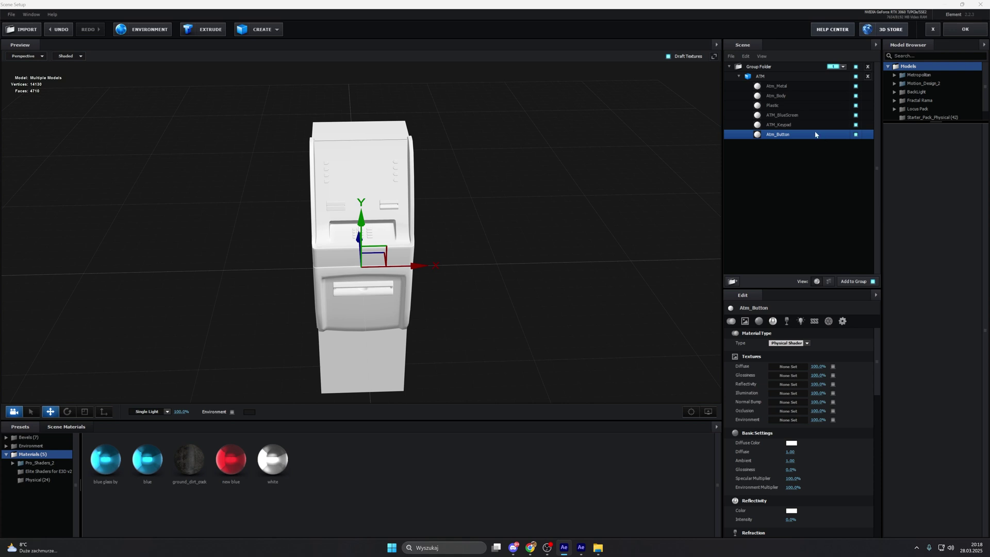
click(802, 88)
click(799, 96)
click(798, 115)
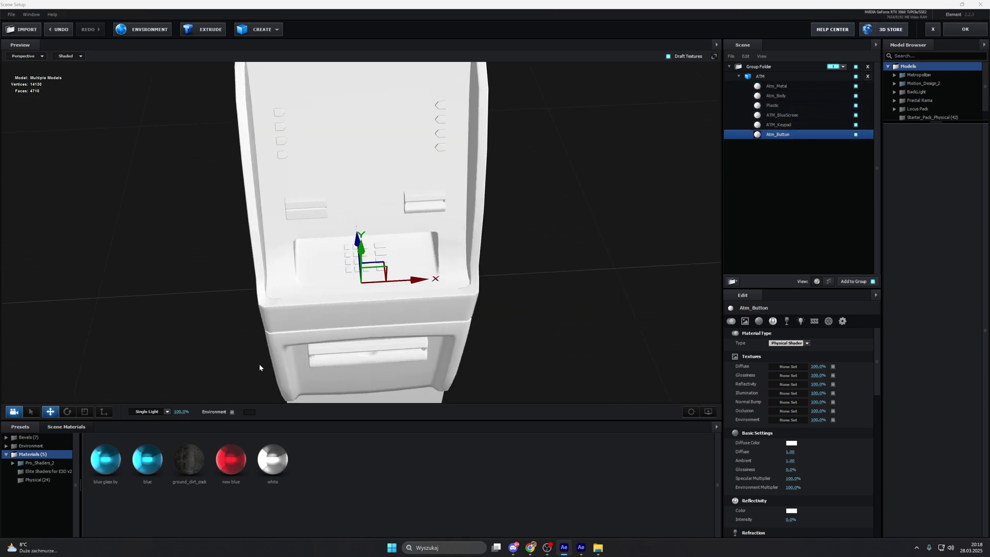
Apply the red new blue preset to the Atm_Button and ATM_Keypad materials
click(231, 458)
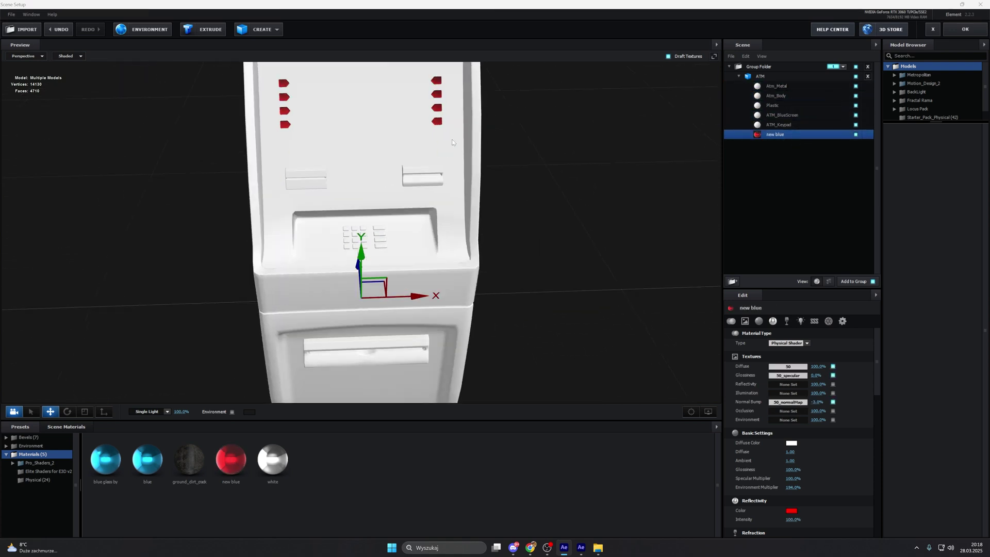
drag(452, 142, 440, 121)
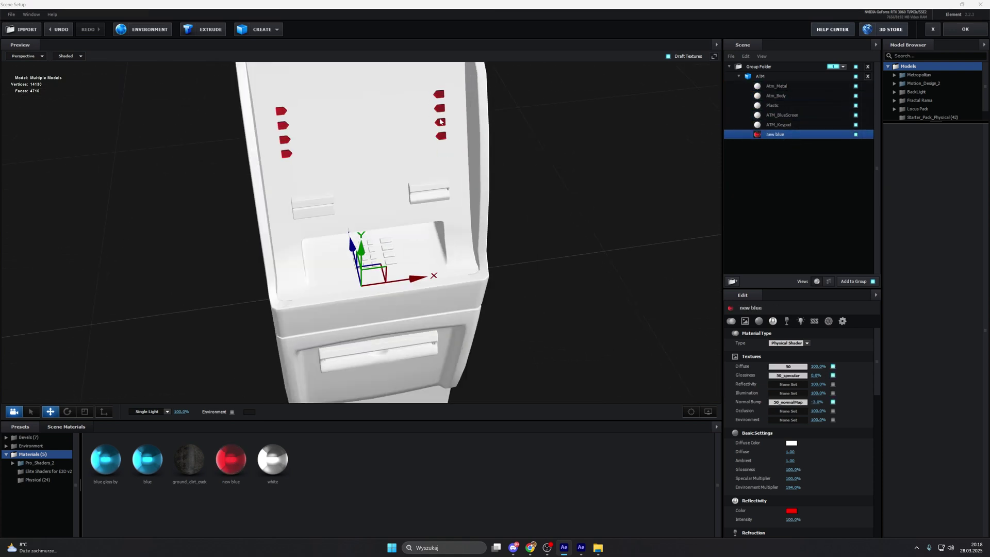
click(799, 124)
click(230, 459)
Apply the red new blue preset to the Atm_Metal material on the machine's front and side trim
drag(536, 242, 584, 157)
drag(451, 131, 537, 163)
click(789, 87)
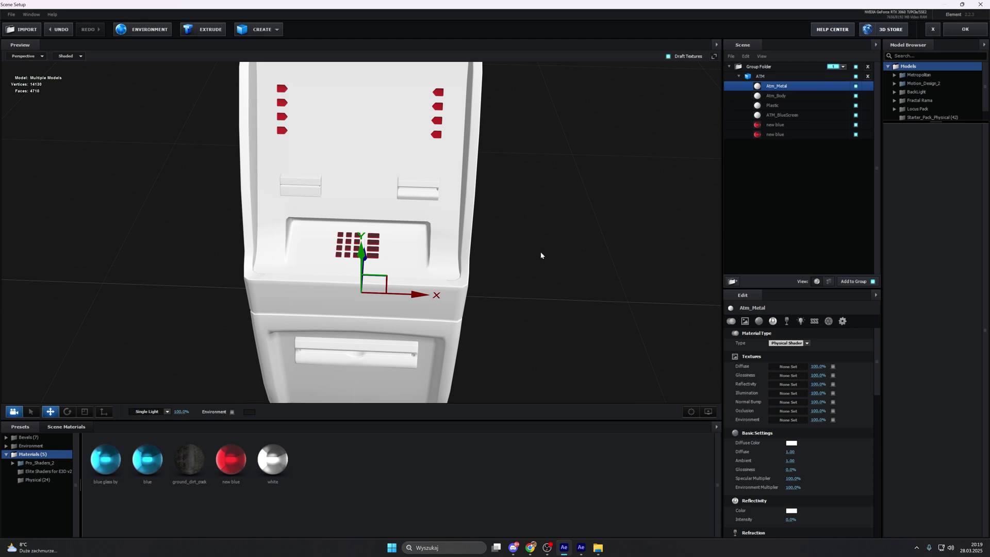
drag(231, 459, 335, 326)
scroll(334, 323, down, 5)
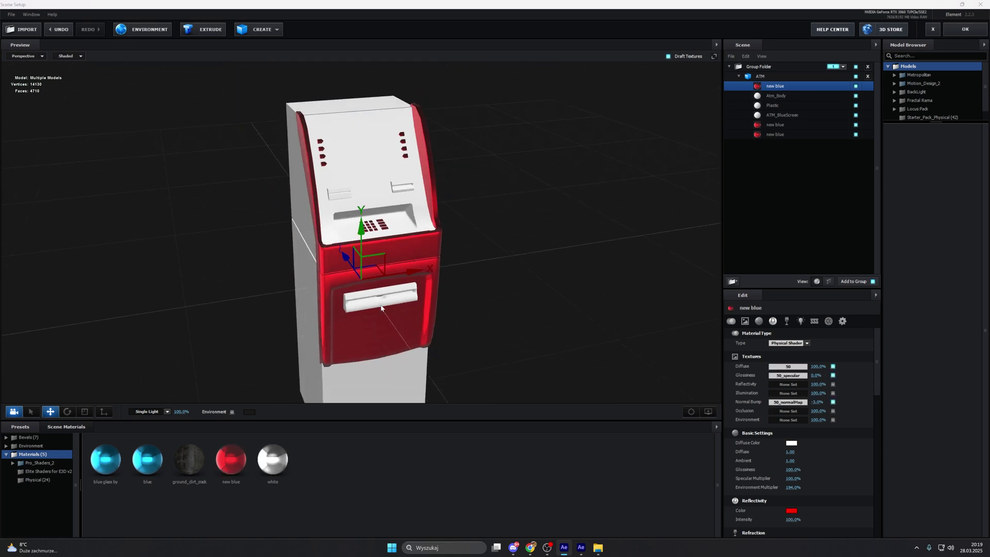
Compare the remaining white ATM materials and set the Atm_Body diffuse color to black
click(775, 98)
click(779, 104)
click(783, 98)
click(785, 106)
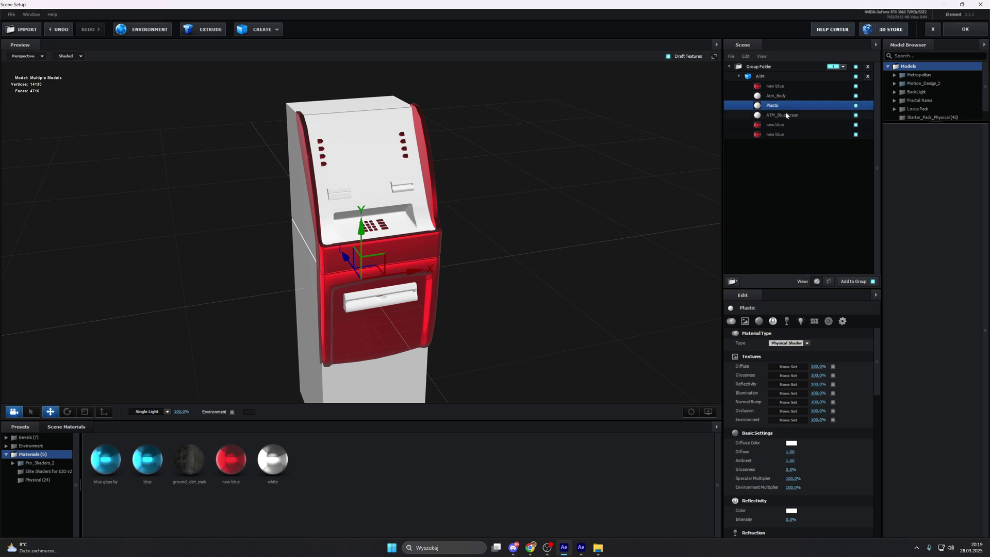
click(786, 115)
click(788, 106)
click(790, 97)
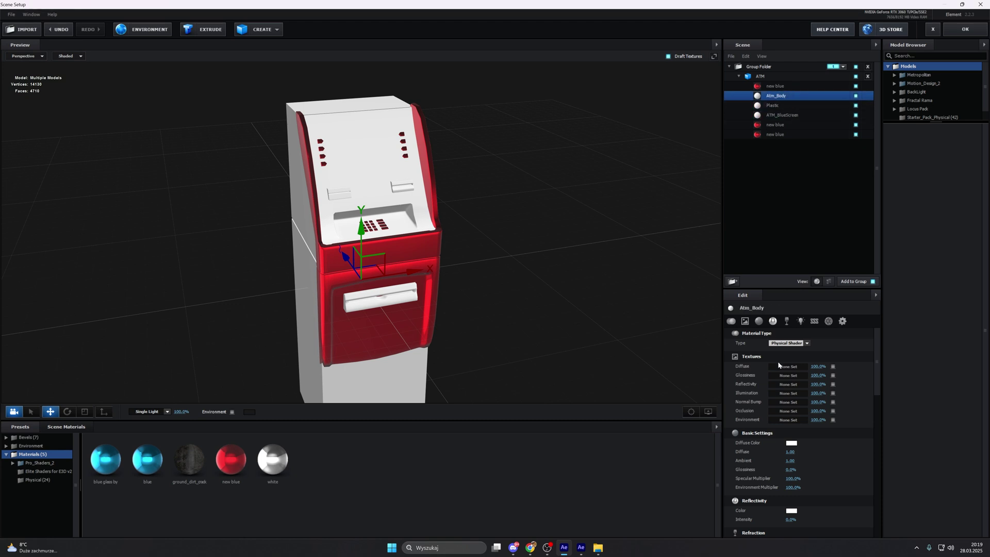
click(791, 444)
click(788, 447)
click(852, 498)
Set the diffuse color of the Plastic material to black
click(783, 105)
click(792, 444)
drag(788, 447, 794, 502)
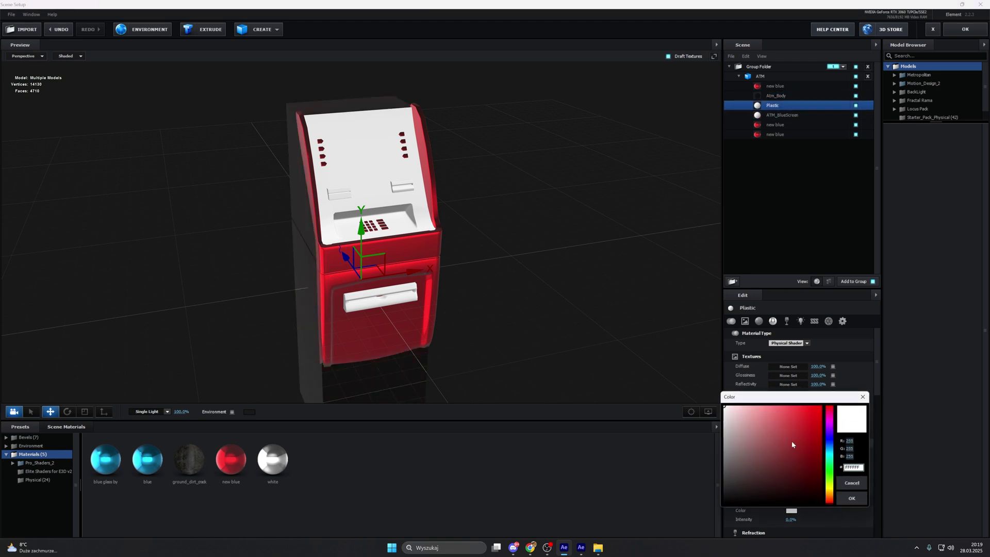
click(852, 498)
Set the diffuse color of the ATM_BlueScreen material to black
click(791, 115)
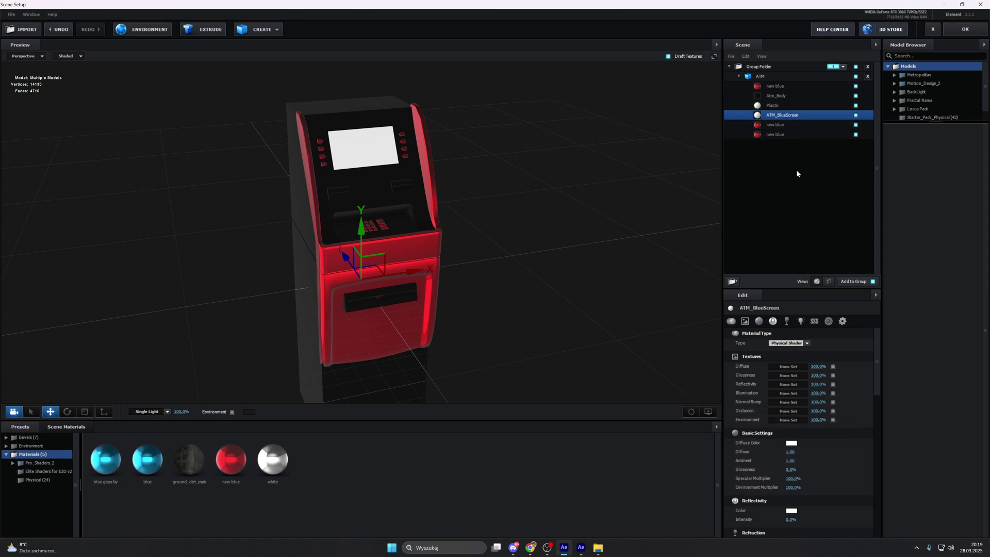
click(791, 443)
drag(792, 447, 821, 505)
click(852, 499)
drag(559, 263, 475, 230)
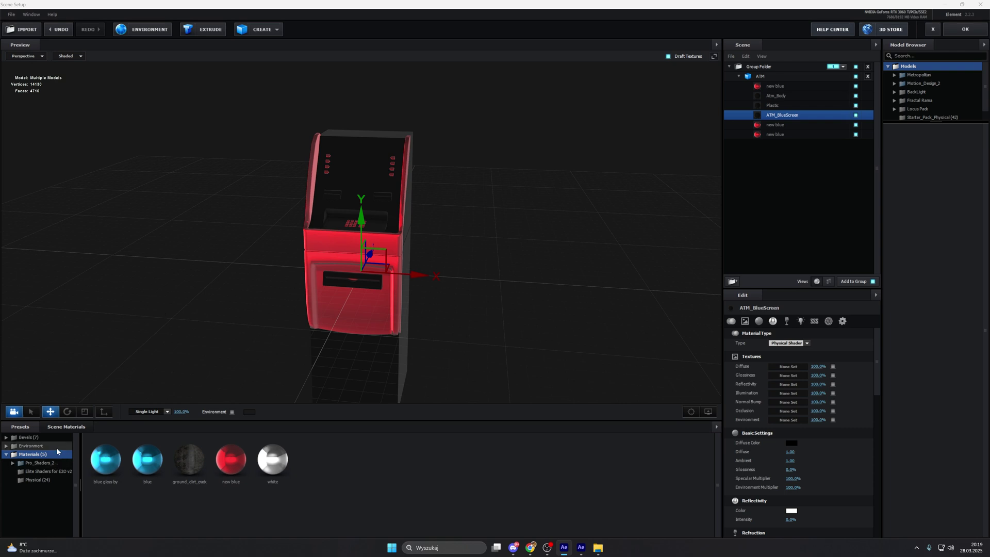
click(144, 29)
drag(474, 198, 458, 193)
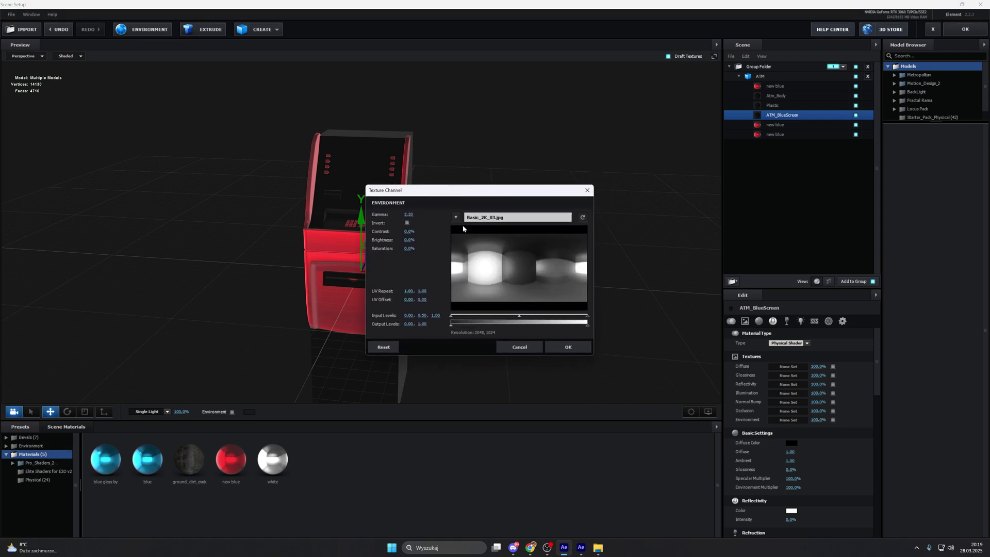
click(586, 189)
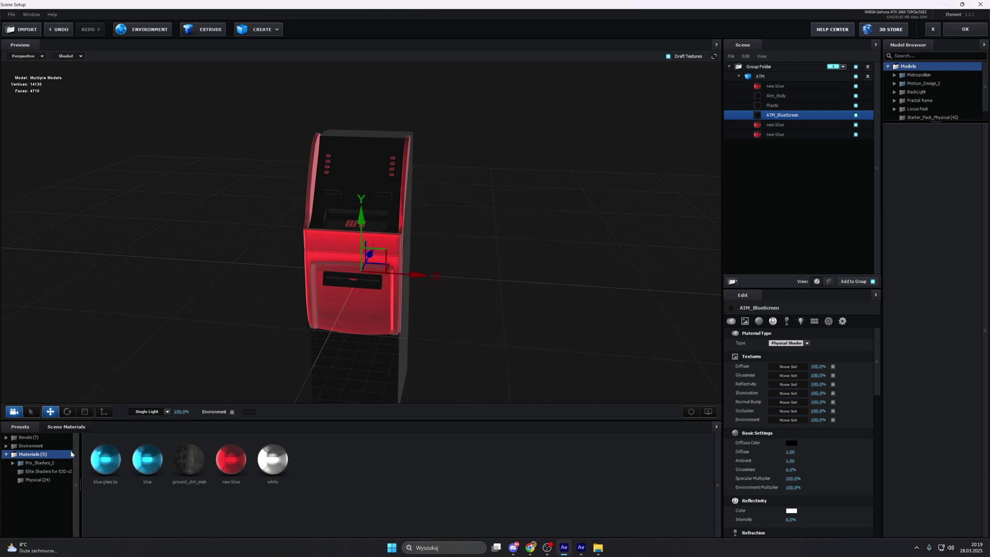
Apply a darker environment from the BackLight_2K presets to the ATM scene and accept the Element scene setup
click(31, 446)
click(57, 456)
click(58, 463)
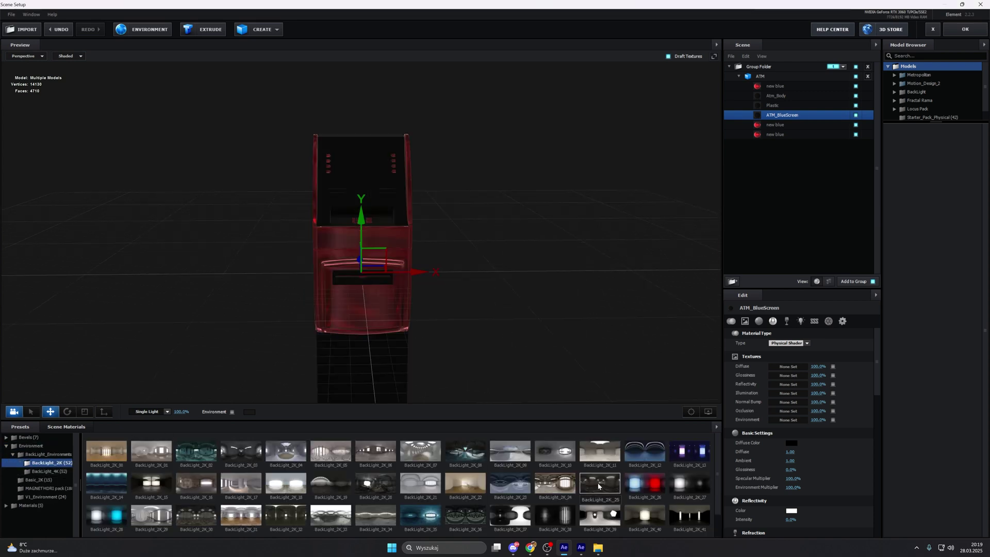
drag(559, 344, 552, 320)
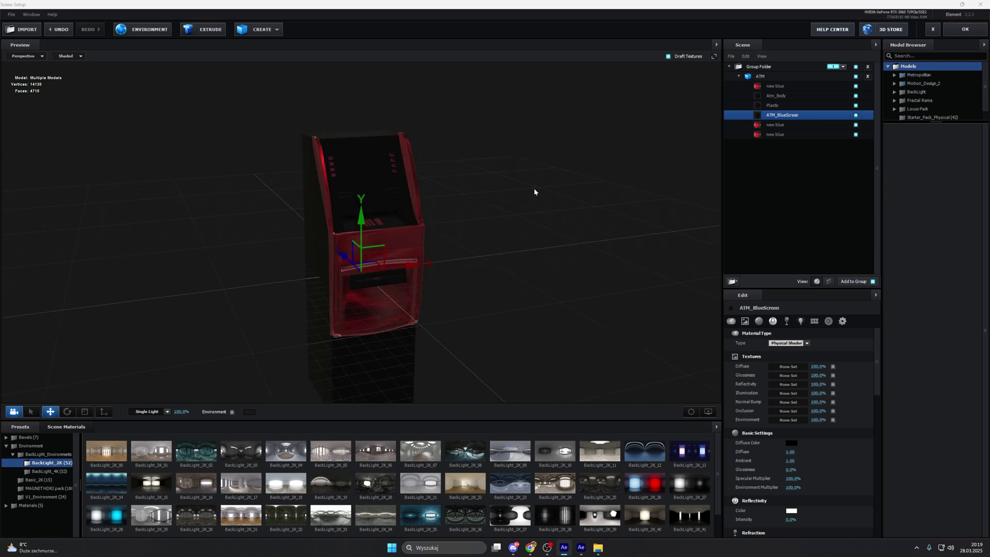
click(946, 29)
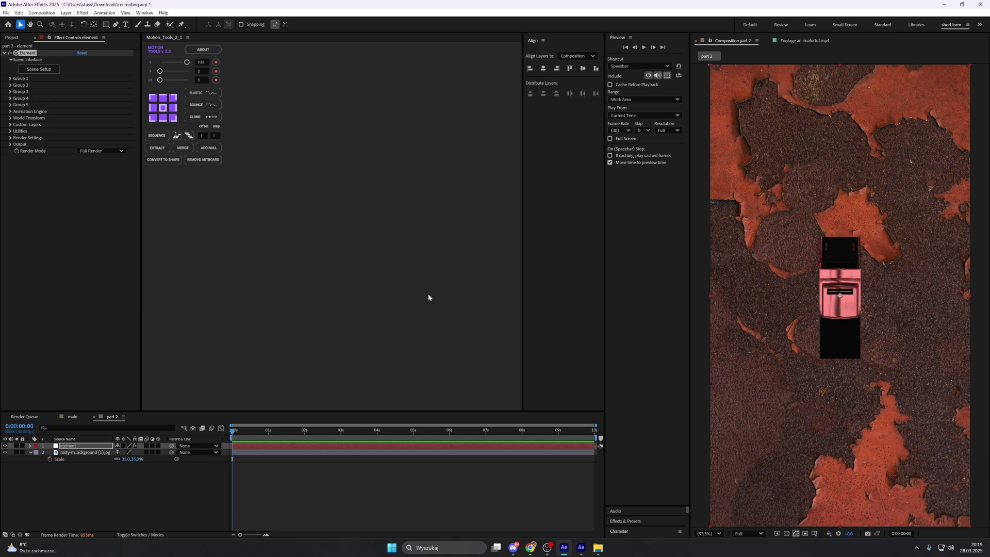
Create a group null for Element's Group 1
click(10, 78)
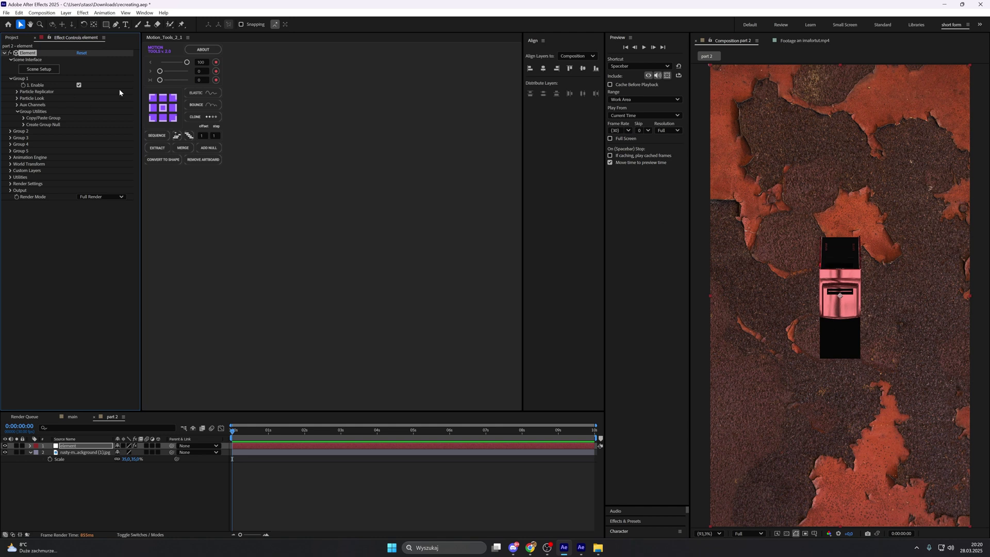
click(24, 125)
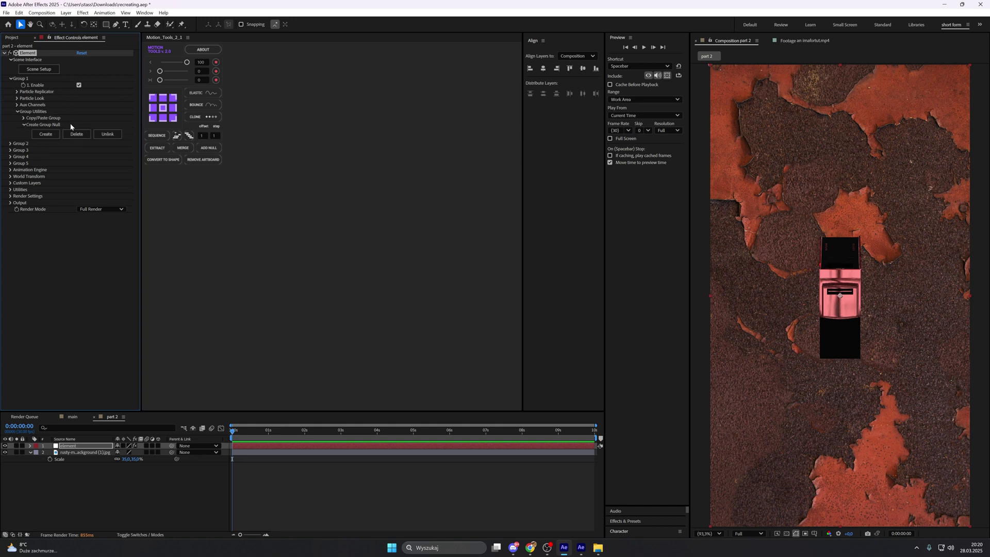
click(51, 136)
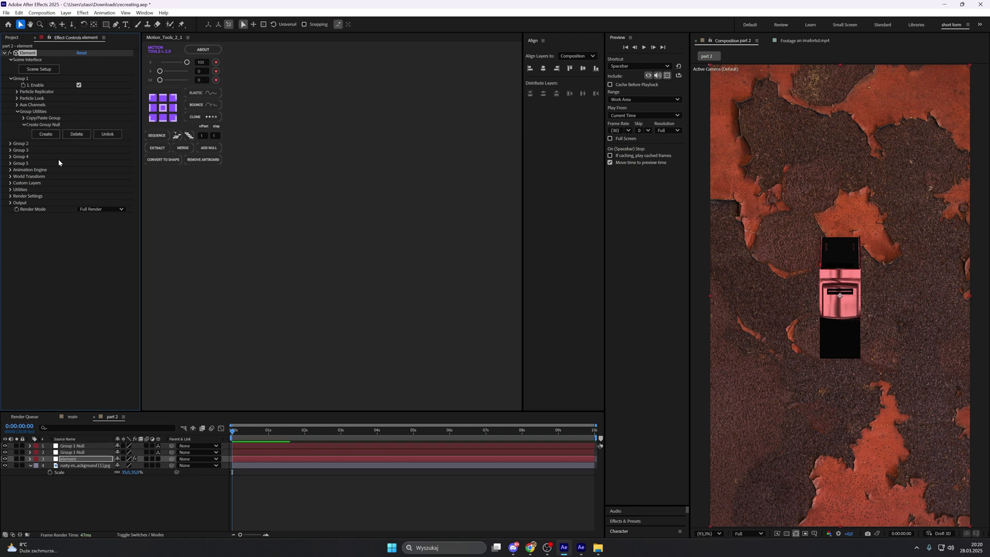
Scale up the Group 1 Null and lower it to a Y position of about 1700 so the ATM fills the lower frame
click(90, 446)
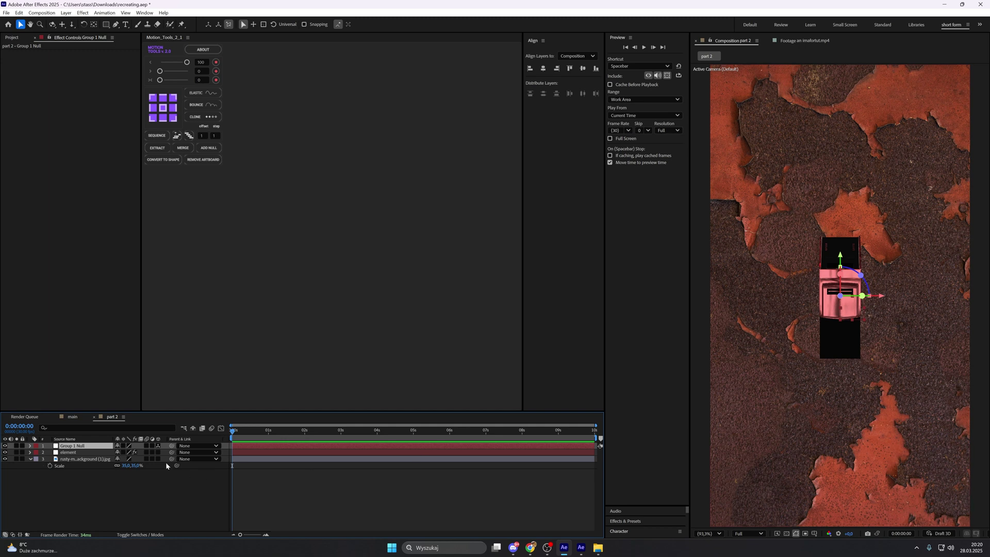
key(s)
drag(126, 452, 191, 449)
key(p)
drag(132, 452, 310, 466)
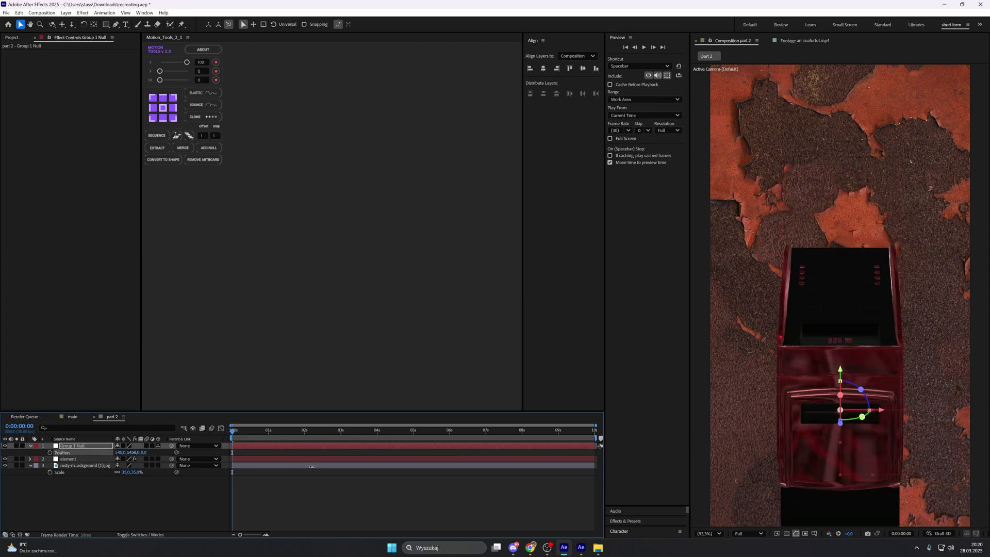
key(s)
drag(130, 452, 196, 458)
key(p)
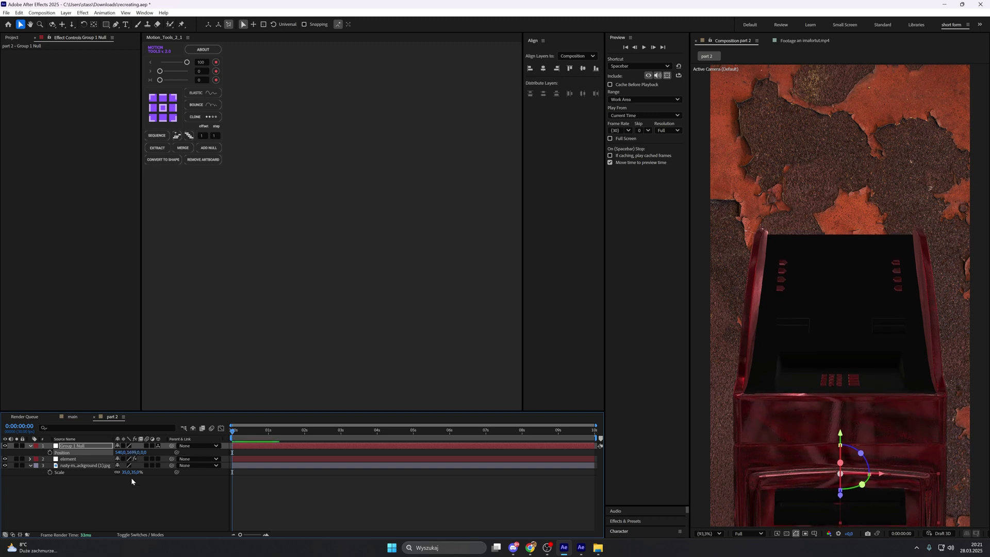
click(31, 465)
click(30, 445)
click(50, 483)
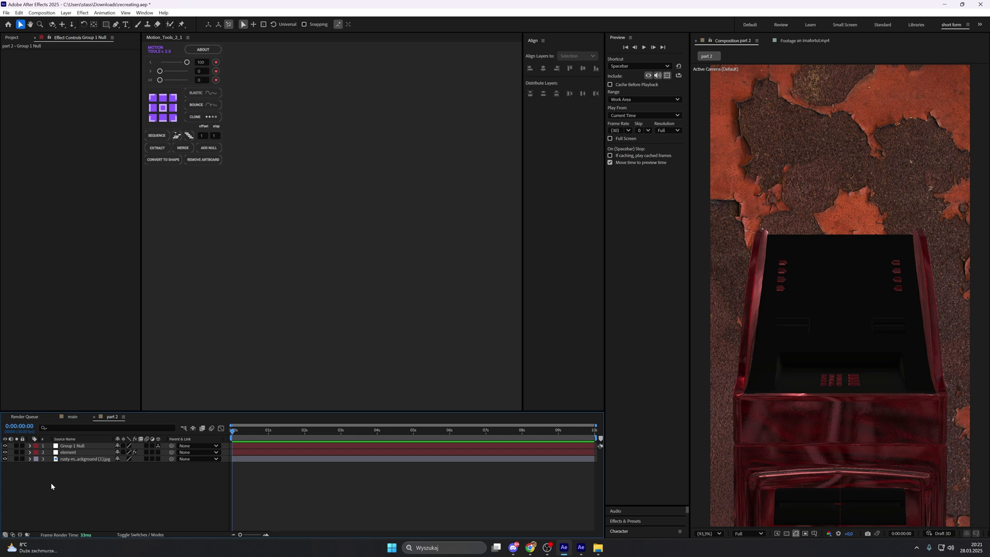
Add a Tint effect to the rusty background layer and map white to red FF0000
click(72, 460)
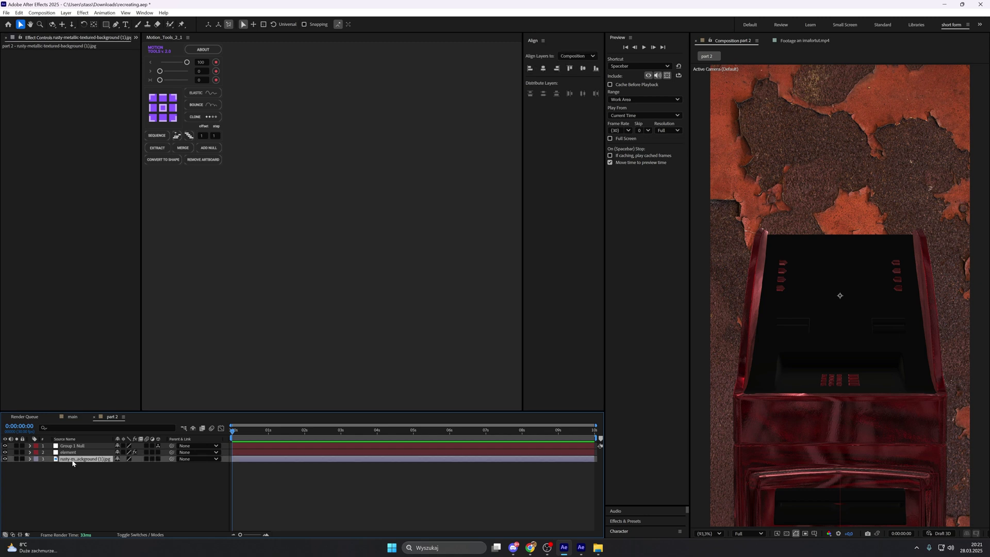
key(ctrl+space)
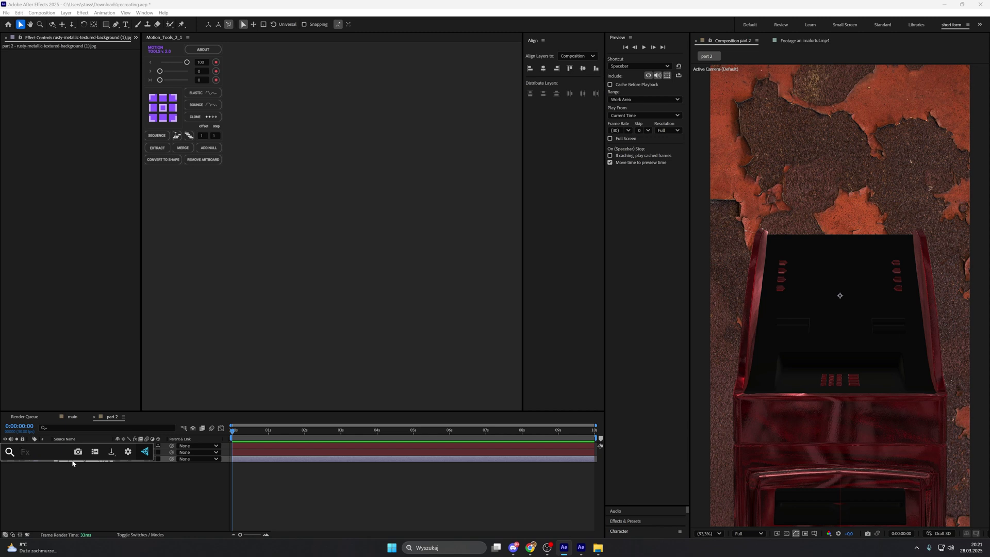
text(ti)
click(60, 508)
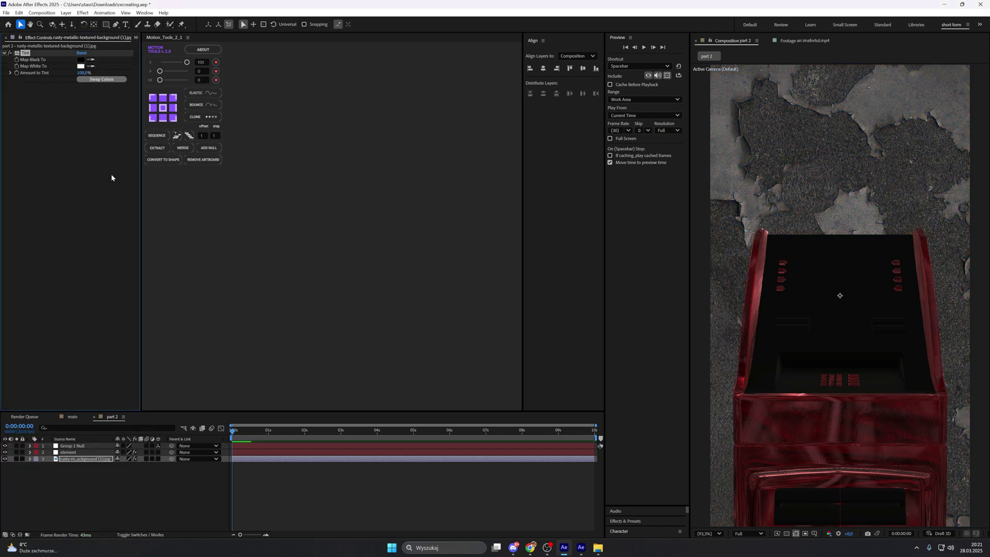
click(81, 65)
drag(471, 249, 613, 183)
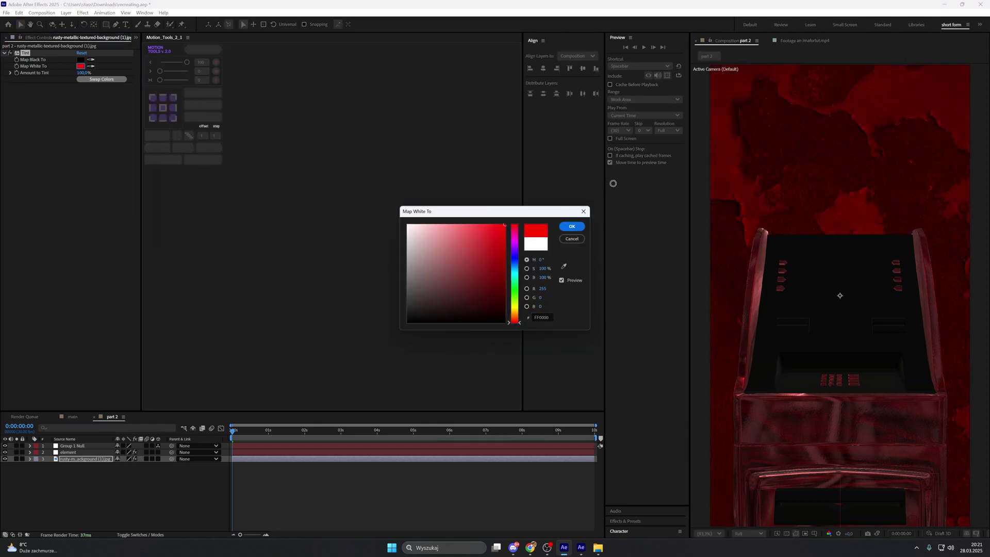
click(572, 226)
Add Motion Tile to the rusty background layer with output width and output height both set to 300
key(ctrl+space)
text(mot)
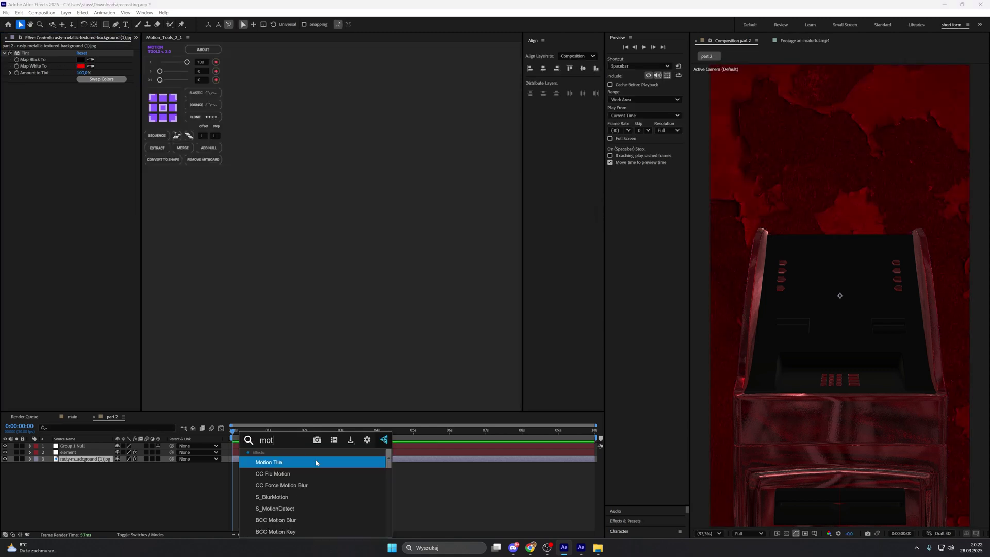
click(316, 462)
click(83, 113)
text(300)
key(Return)
click(82, 119)
text(300)
key(Return)
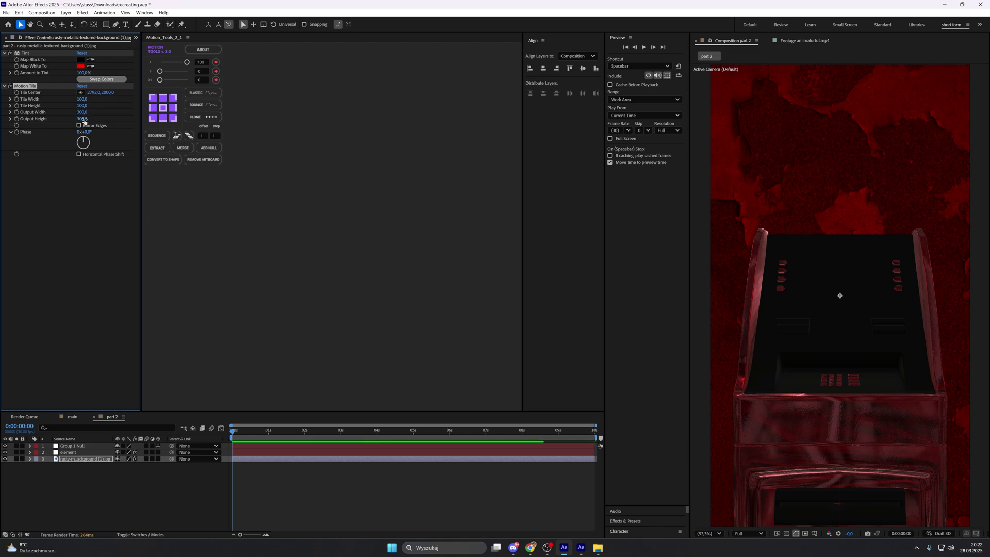
Create an adjustment layer with a Deep Glow effect and lower the glow's exposure
right_click(122, 481)
mouse_move(169, 386)
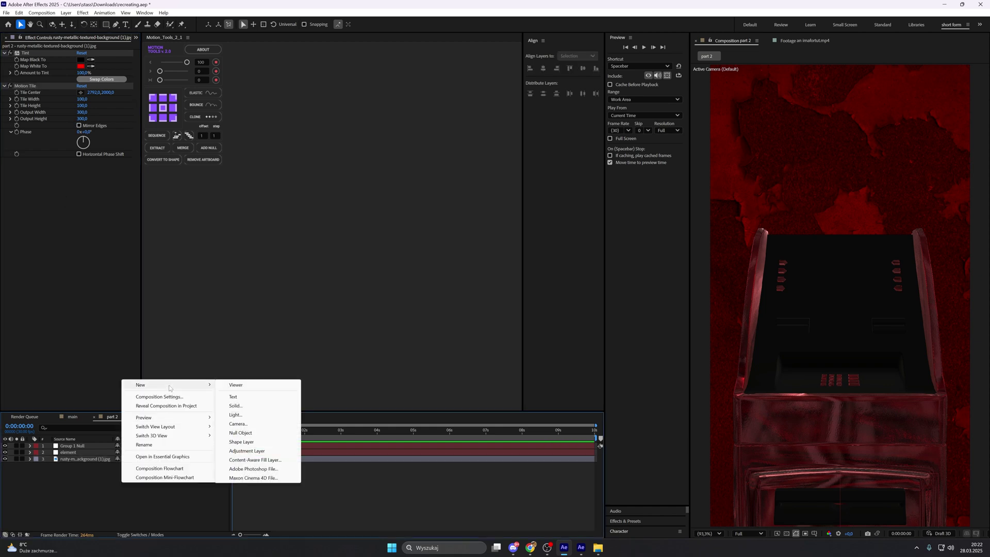
click(235, 450)
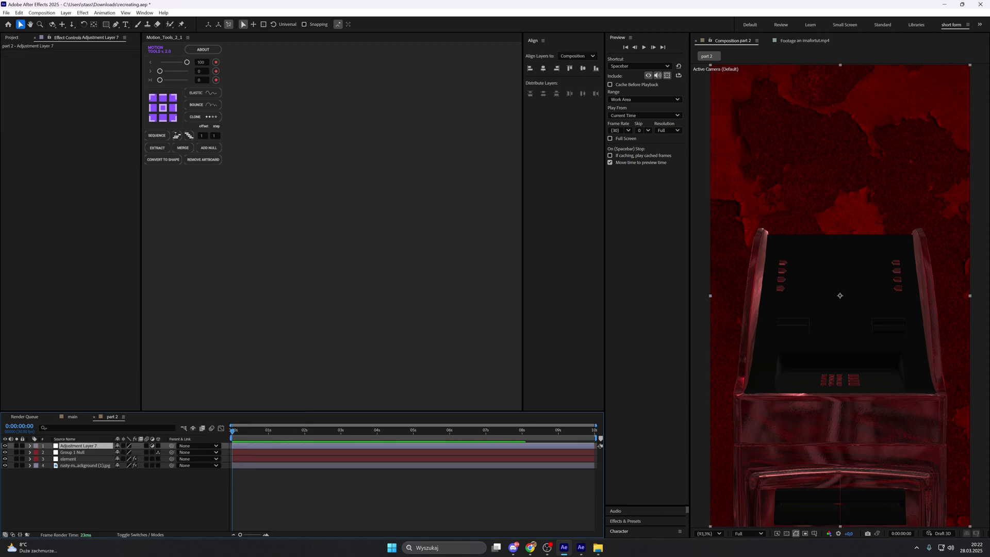
key(ctrl+space)
text(de)
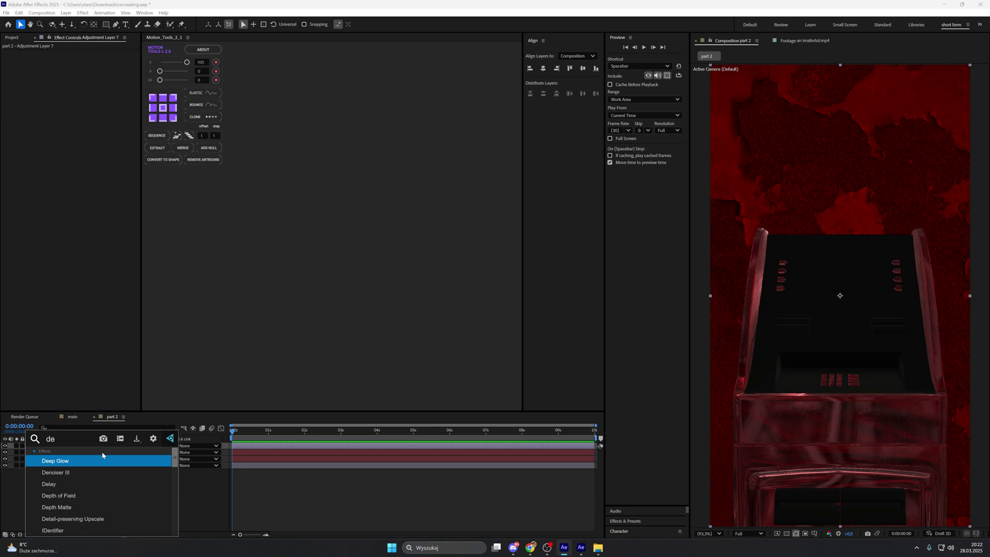
click(102, 456)
click(82, 72)
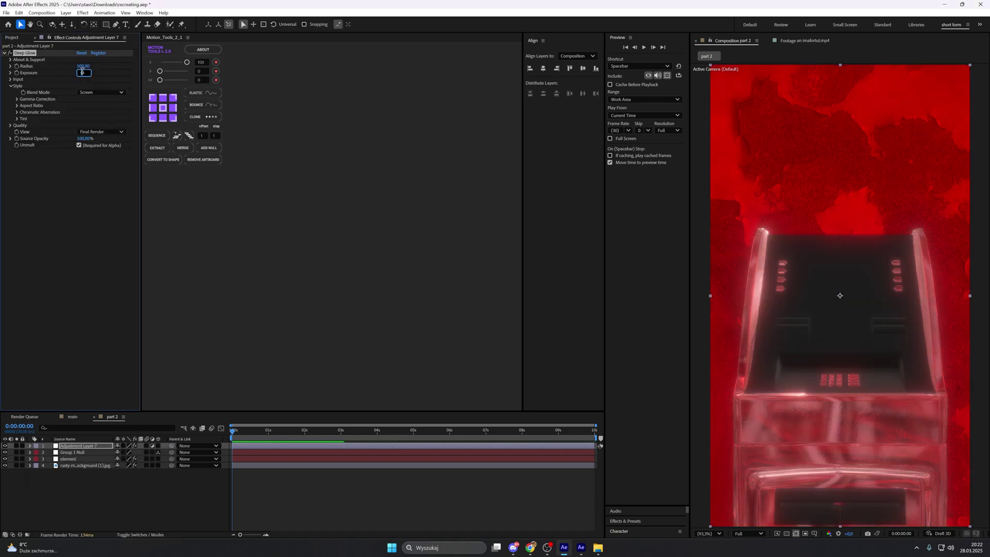
text(0)
key(Return)
Add another adjustment layer with CC Vignette and set the vignette amount to 190
key(ctrl+alt+y)
key(ctrl+space)
text(cc v)
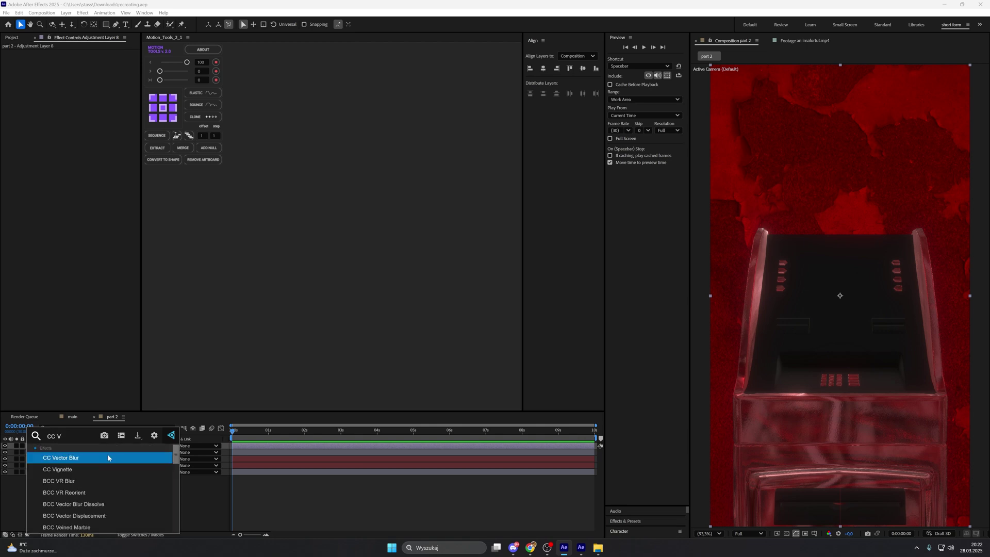
click(106, 468)
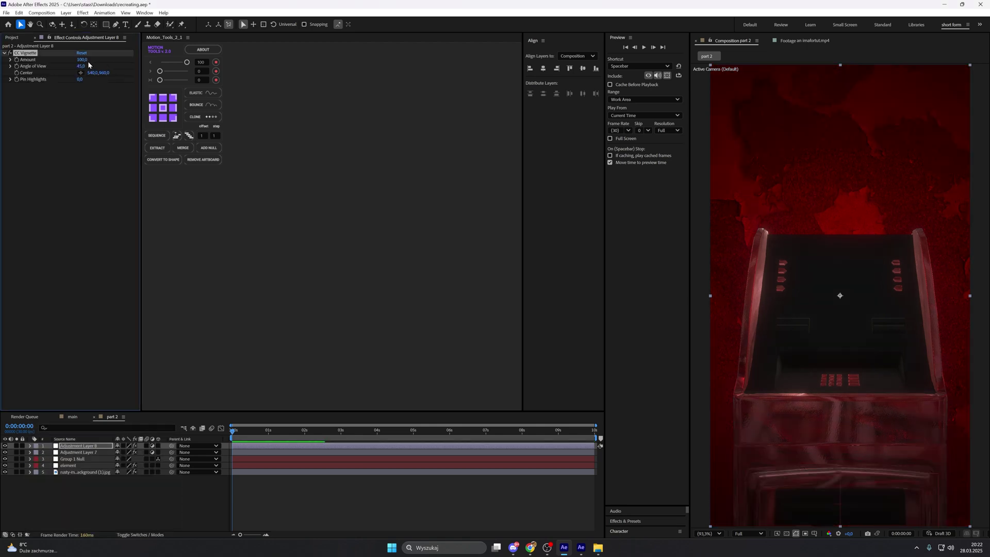
click(83, 60)
key(BackSpace)
text(190)
key(Return)
Add a new adjustment layer and apply S_FilmDamage to it with its default settings
key(ctrl+alt+y)
key(ctrl+space)
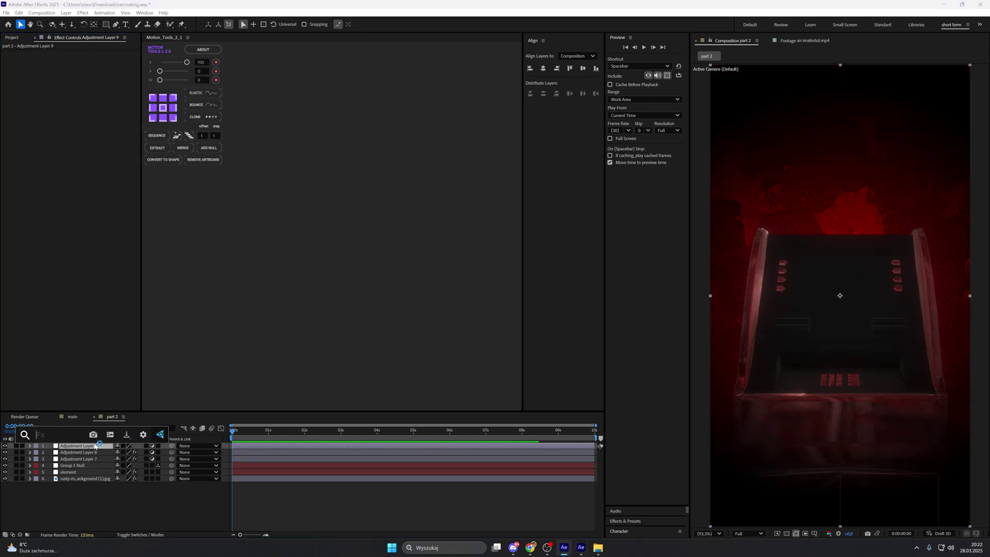
text(filmd)
click(97, 453)
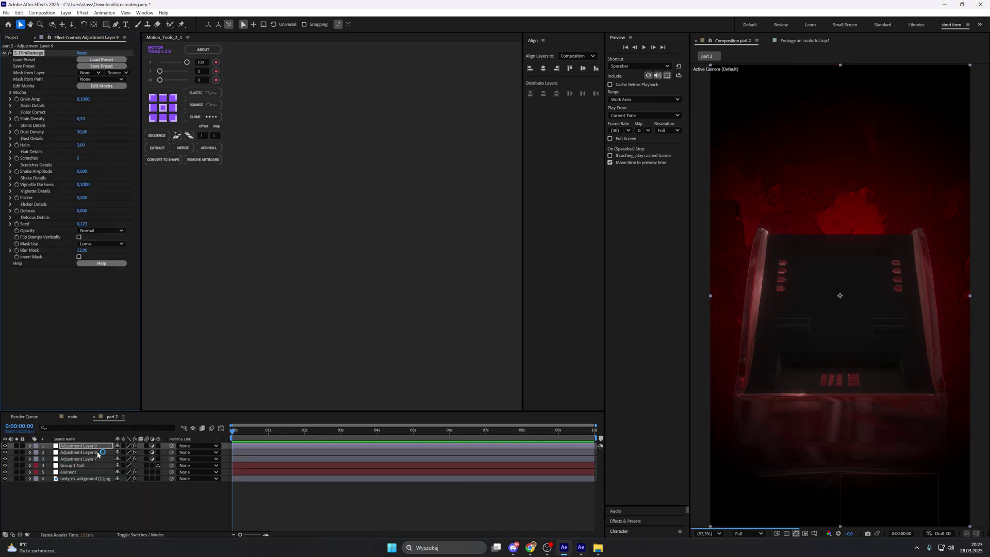
Create an adjustment layer with the Universe Chromatic Aberration effect and set its distortion amount to 0,3
click(122, 499)
right_click(122, 499)
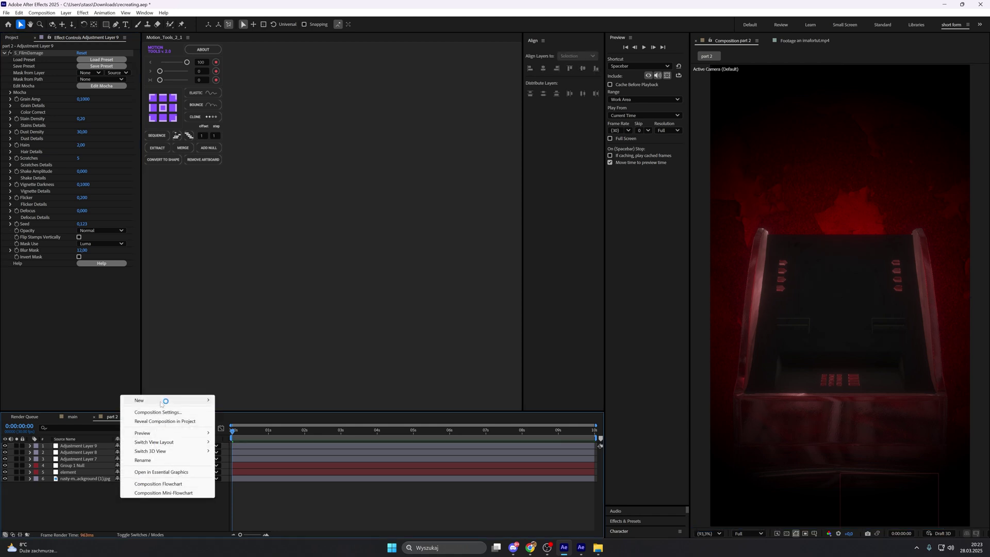
click(242, 465)
key(ctrl+space)
text(chroma)
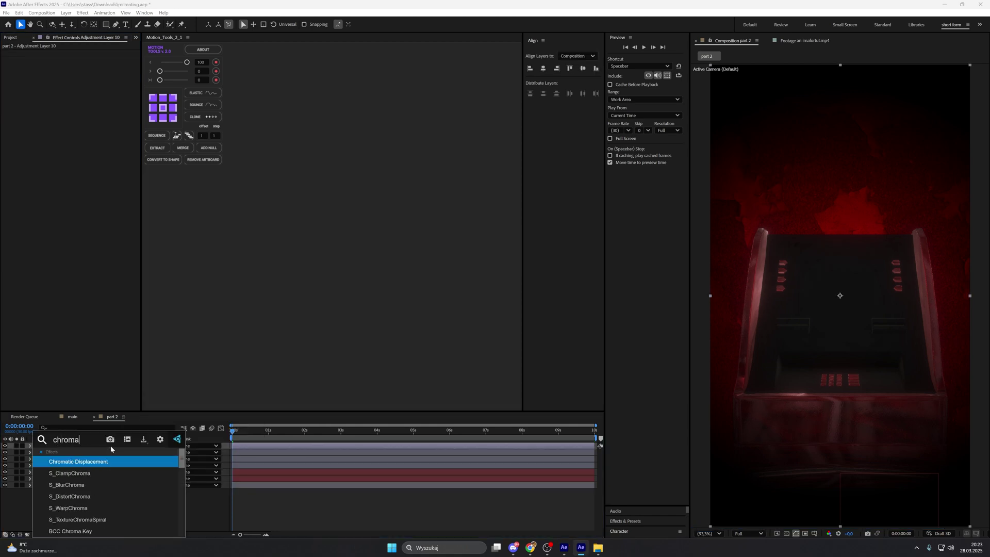
text(tic aberration)
key(Return)
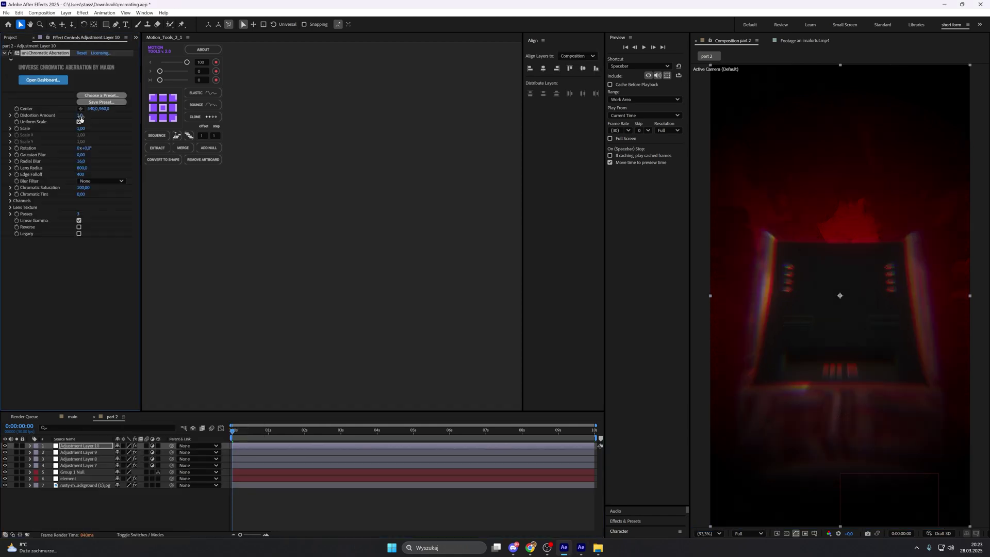
click(81, 116)
text(0,3)
key(Return)
Reduce the chromatic aberration's radial blur and set its lens radius to 1600 and edge falloff to 1800
drag(80, 164, 87, 164)
click(86, 168)
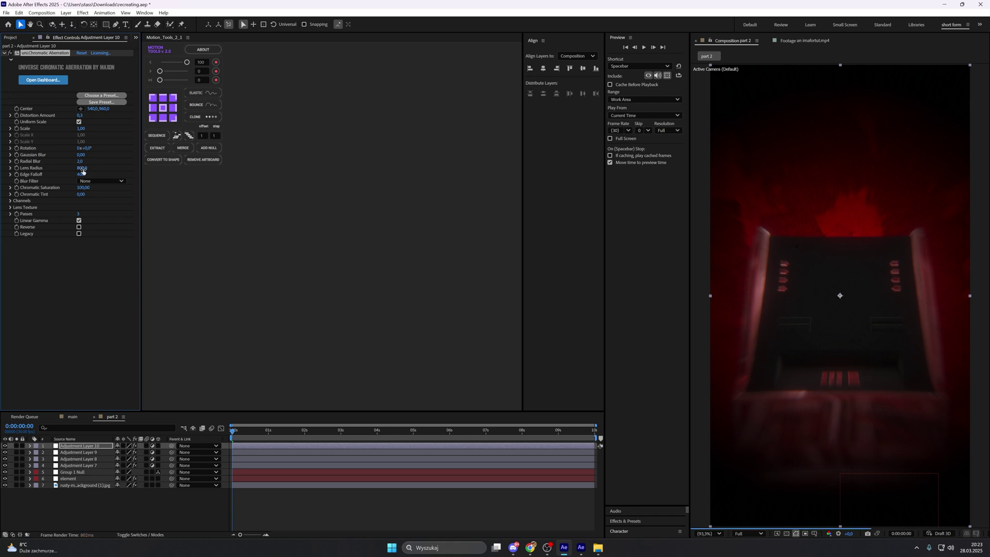
text(1)
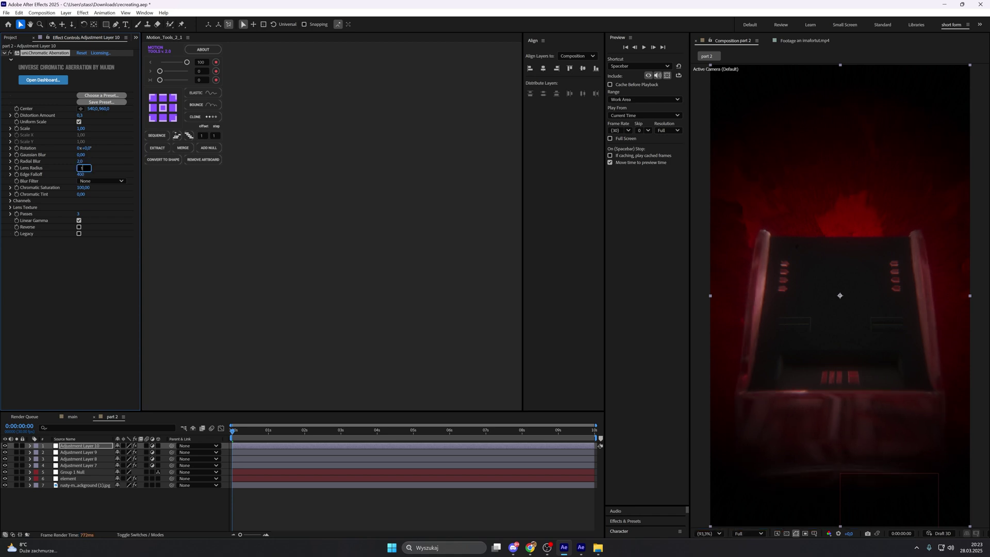
text(600)
key(Tab)
text(1800)
key(Return)
click(82, 187)
key(BackSpace)
click(79, 213)
key(Return)
Add a new adjustment layer on top and apply Posterize Time to it
key(ctrl+alt+y)
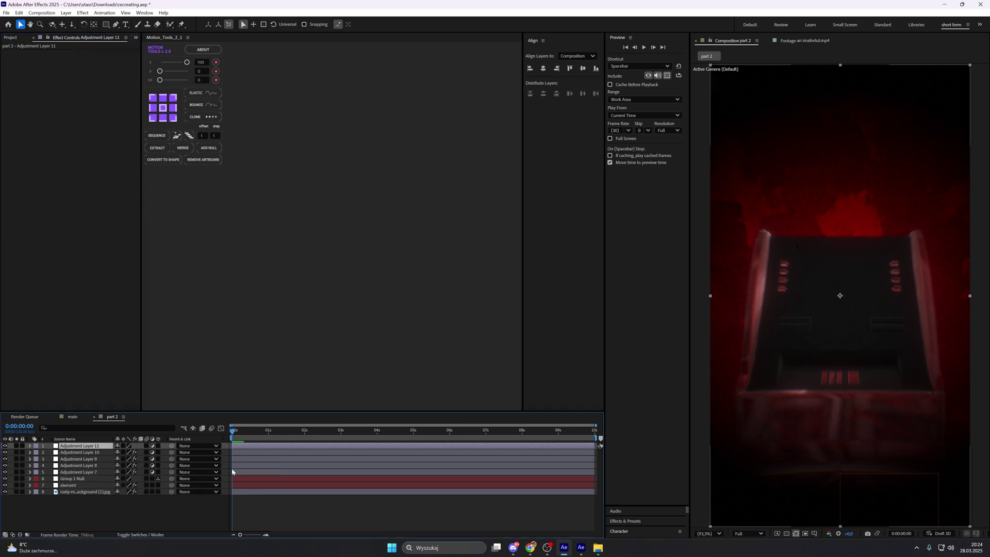
key(ctrl+space)
text(pos)
click(232, 472)
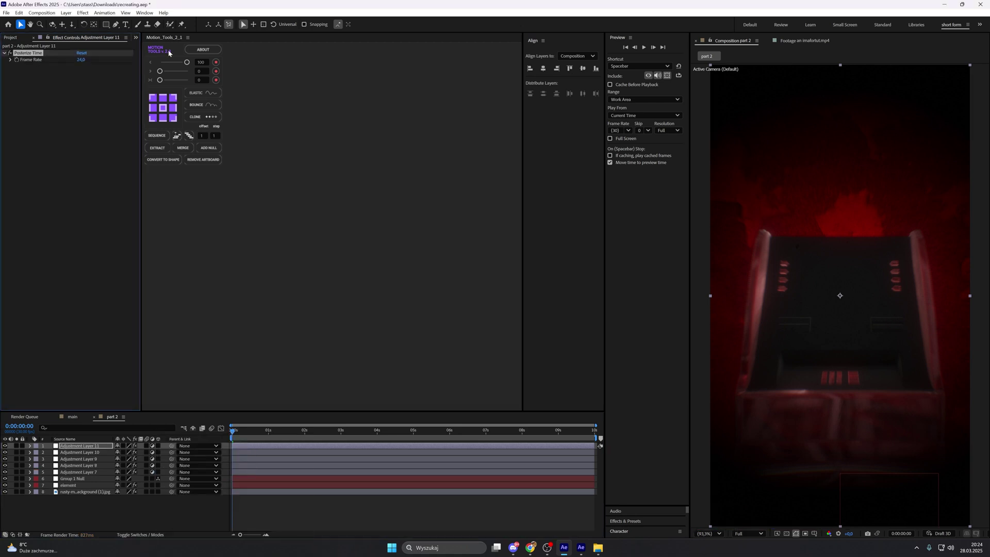
Enter a new frame rate for the Posterize Time effect on the top adjustment layer
click(81, 59)
key(BackSpace)
key(Return)
Create a new adjustment layer on top and apply the Magic Bullet Looks effect to it
key(ctrl+alt+y)
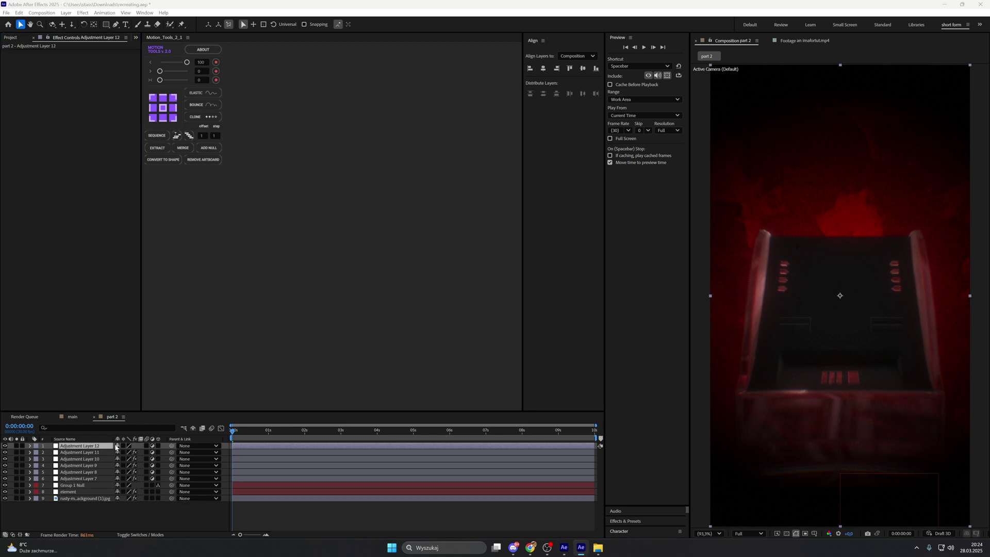
key(ctrl+space)
text(look)
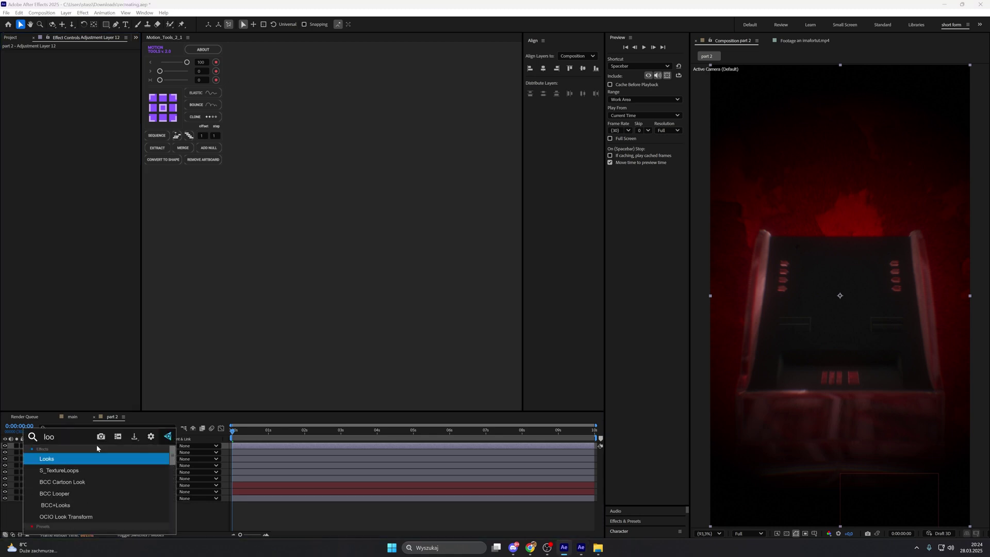
click(93, 459)
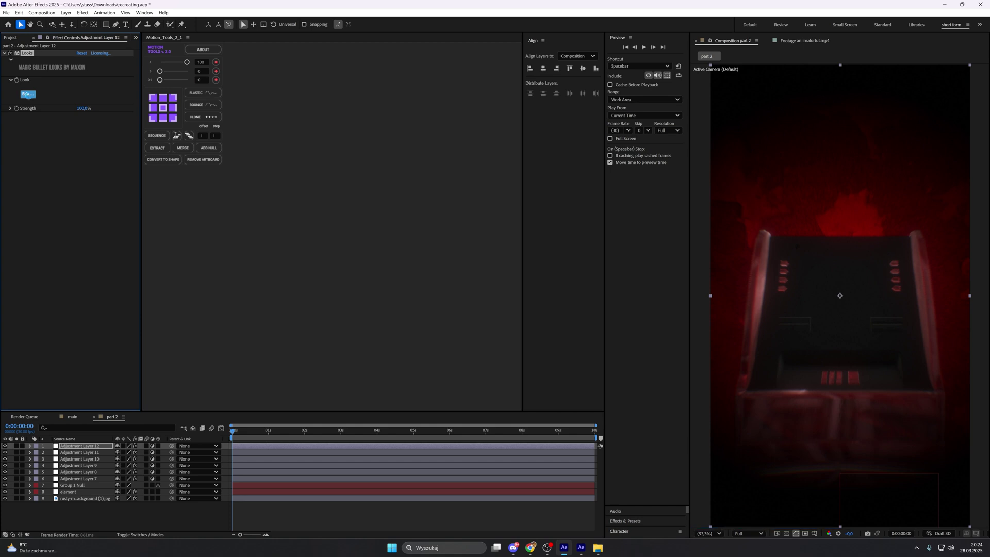
Build a look with the Lens Distortion tool, change its Distortion value, and apply the look to the layer
click(28, 95)
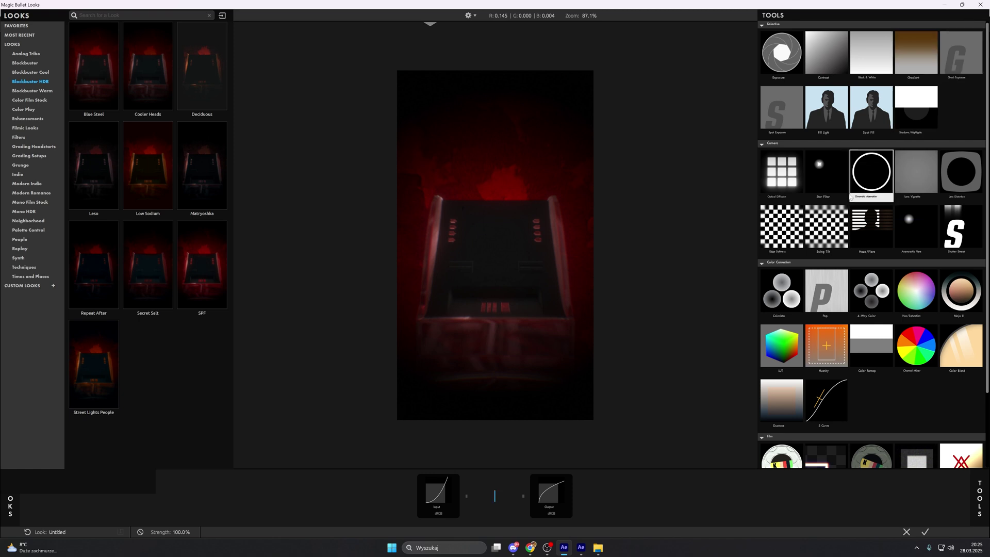
click(959, 189)
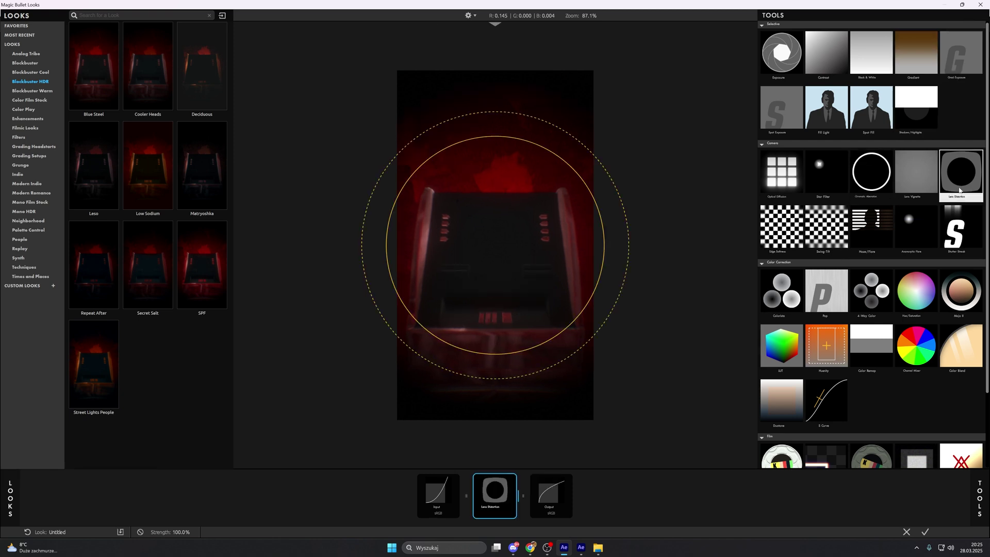
click(979, 499)
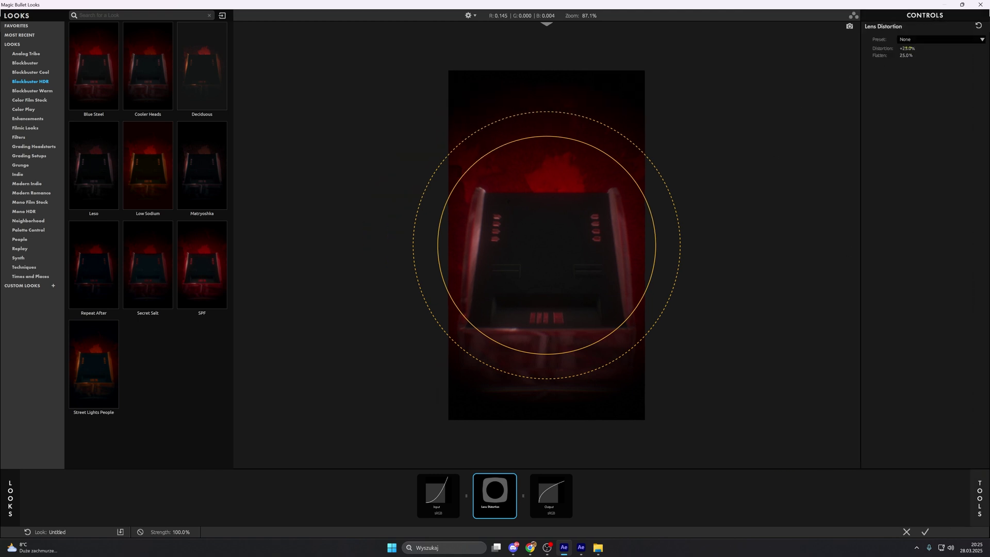
click(906, 48)
key(Return)
click(919, 533)
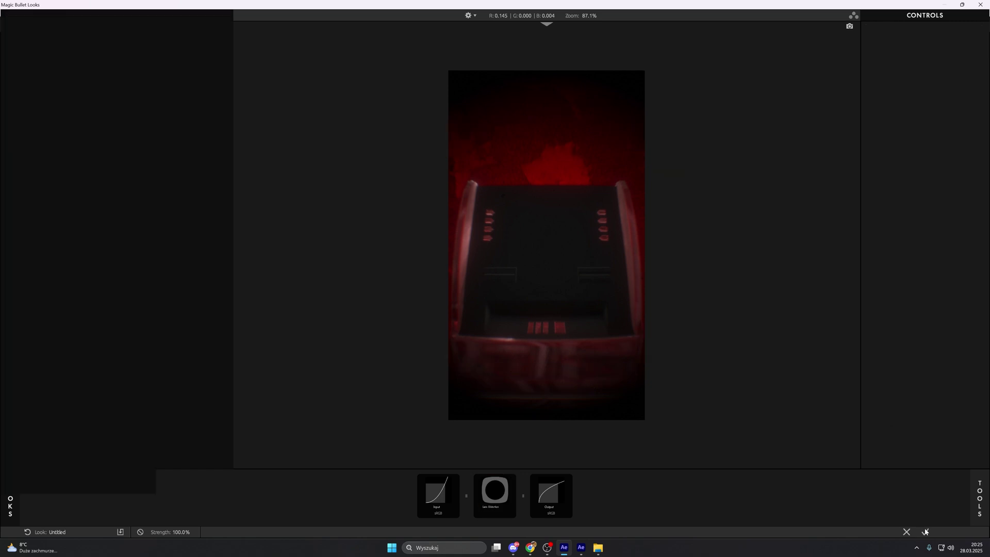
Add another adjustment layer above the lens distortion layer and apply the Looks effect to it
right_click(106, 522)
mouse_move(175, 421)
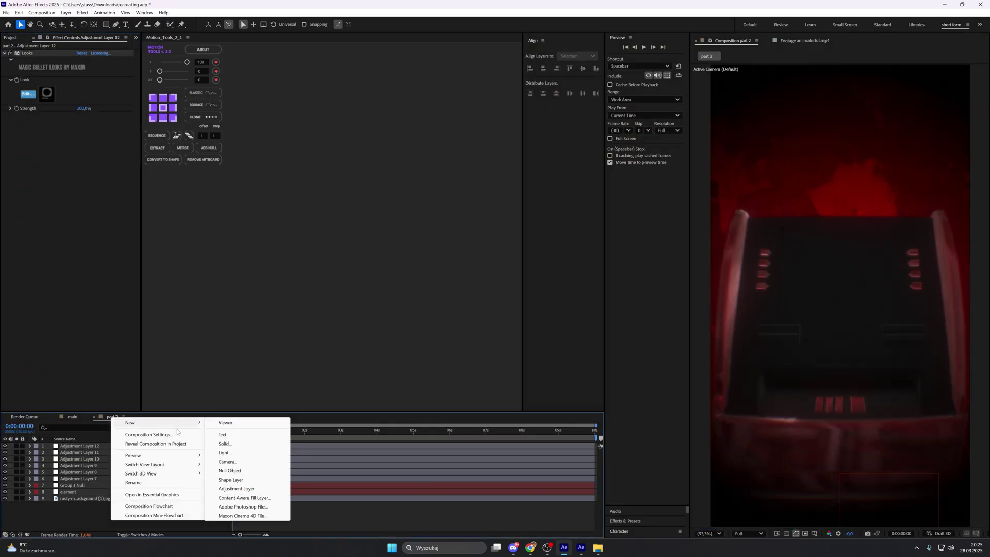
click(283, 491)
key(ctrl+space)
text(loo)
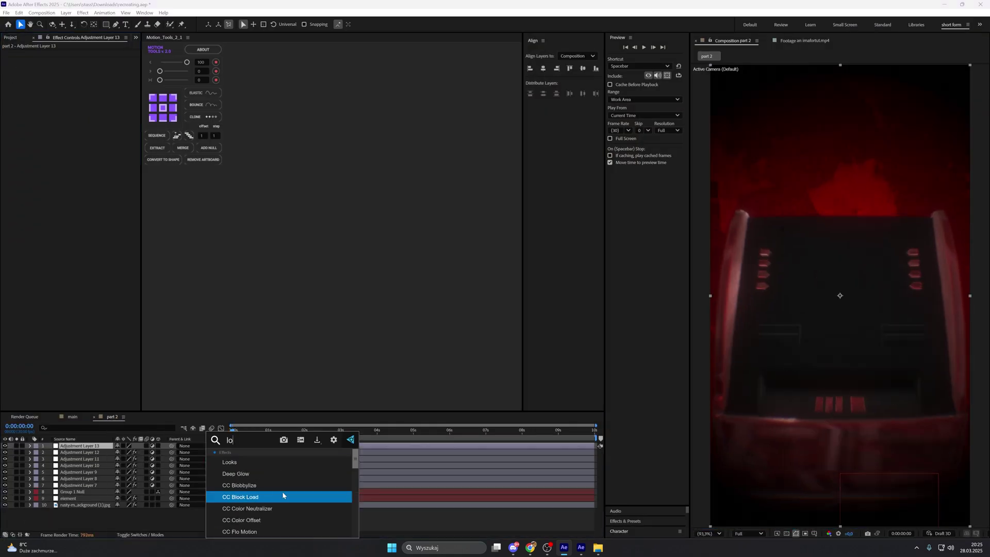
click(278, 462)
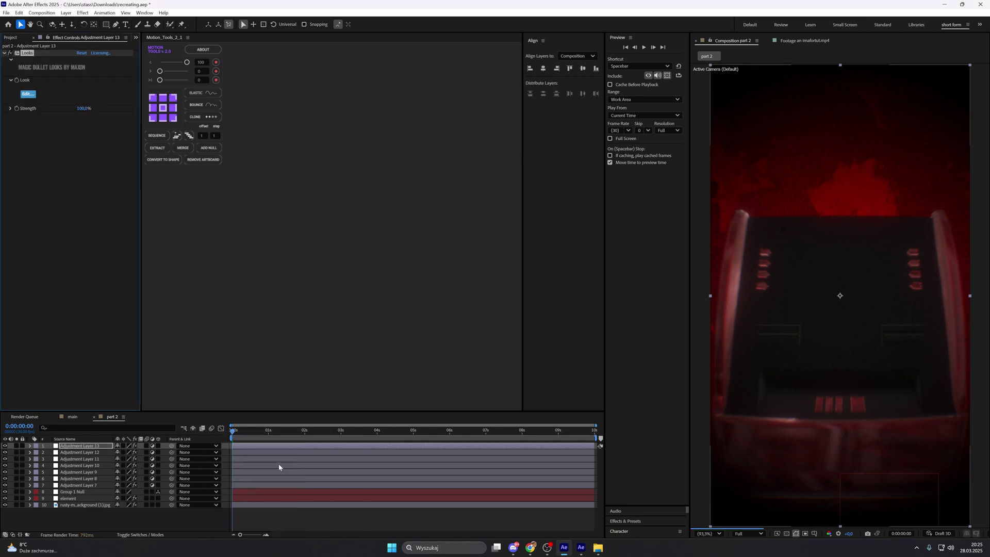
Edit the new layer's look by adding the Lens Vignette tool and changing its Amount
click(27, 93)
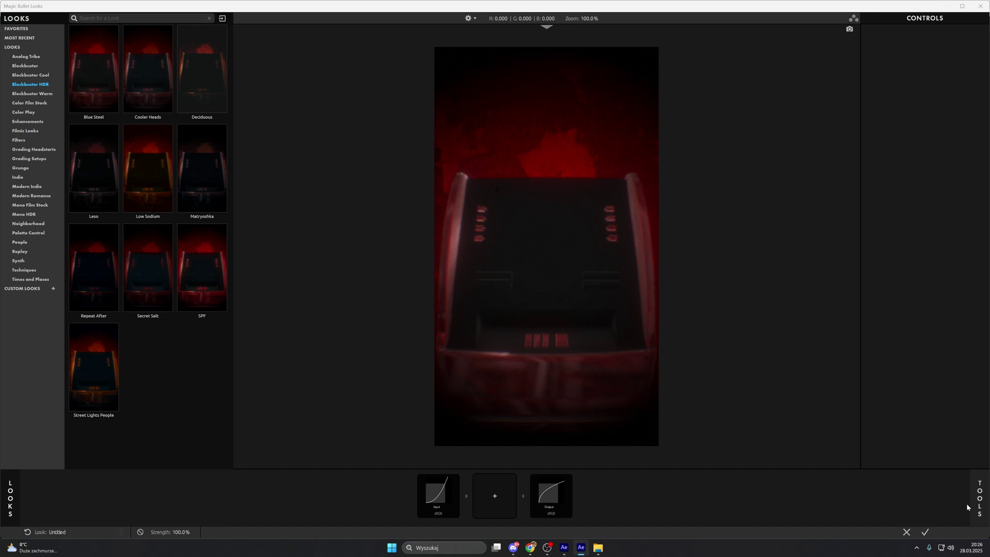
click(979, 498)
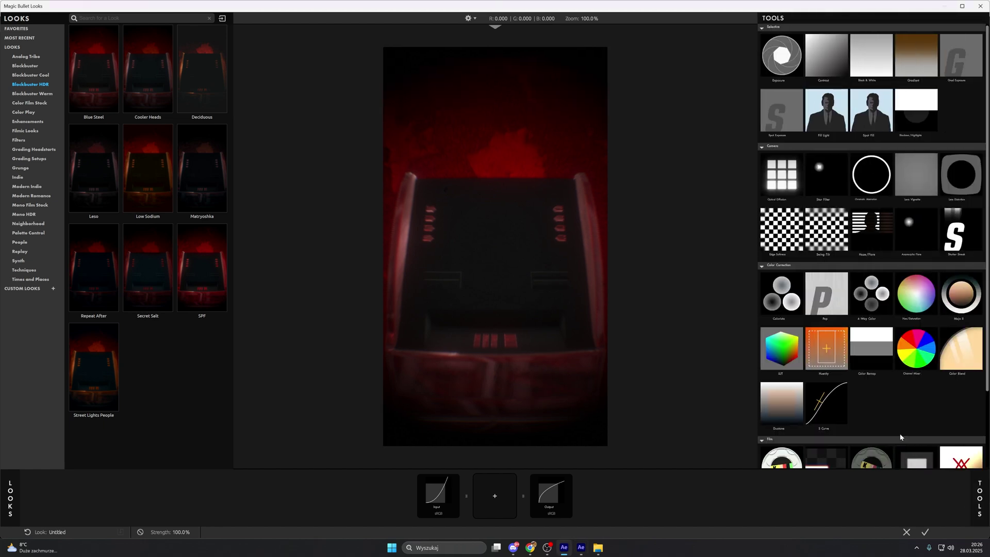
scroll(904, 410, down, 1)
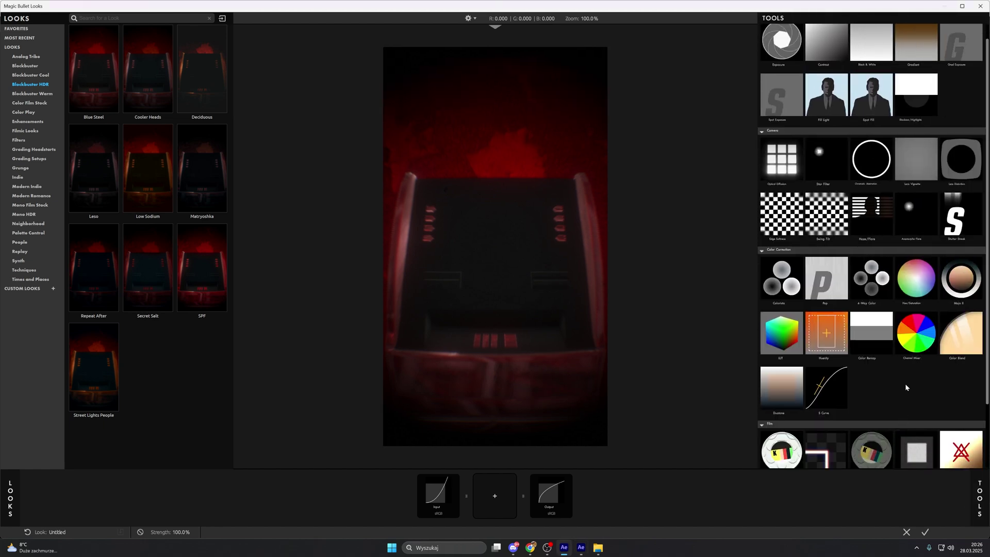
scroll(905, 185, up, 1)
click(906, 187)
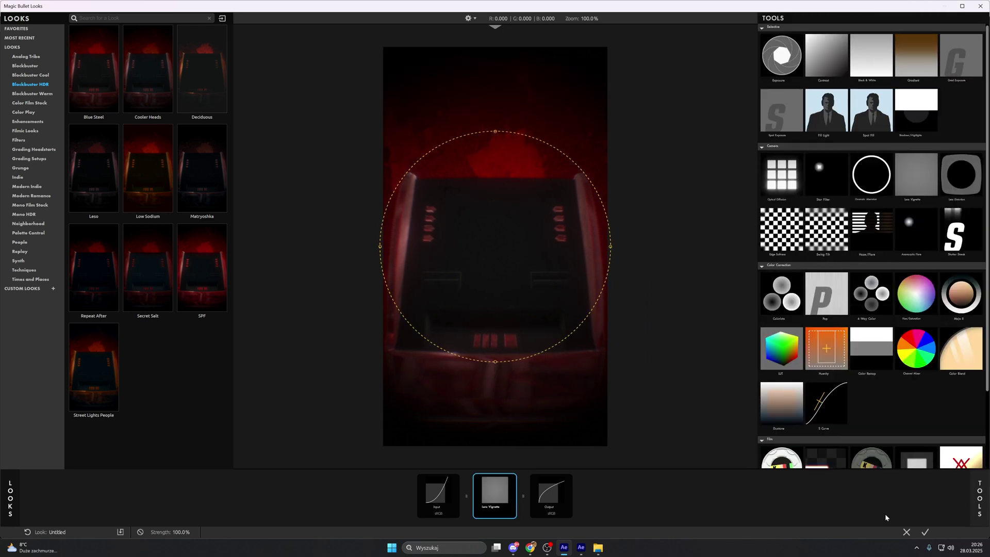
click(978, 499)
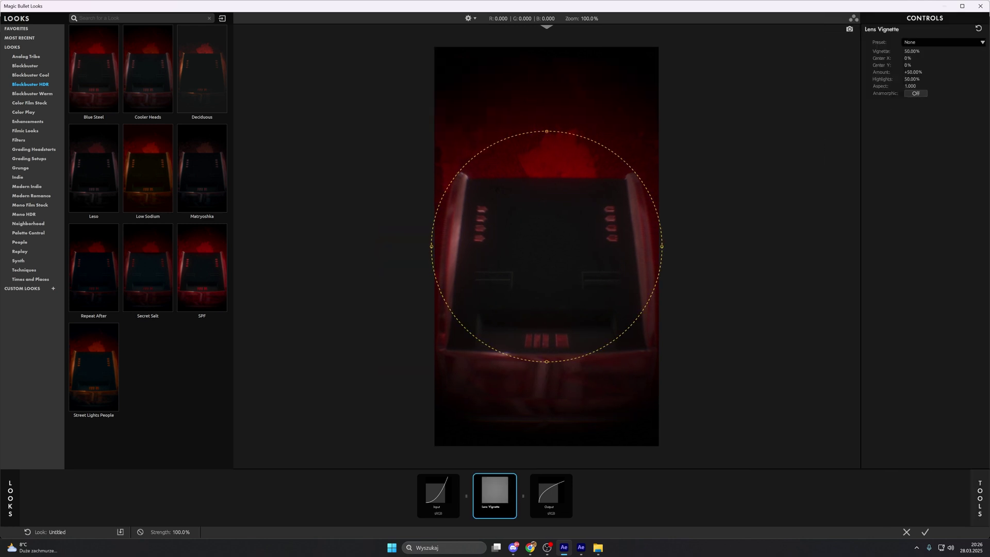
click(914, 72)
click(914, 72)
key(BackSpace)
key(Return)
Add the Shoulder film tool after Lens Vignette and set its Rolloff Start to 0.15
click(980, 490)
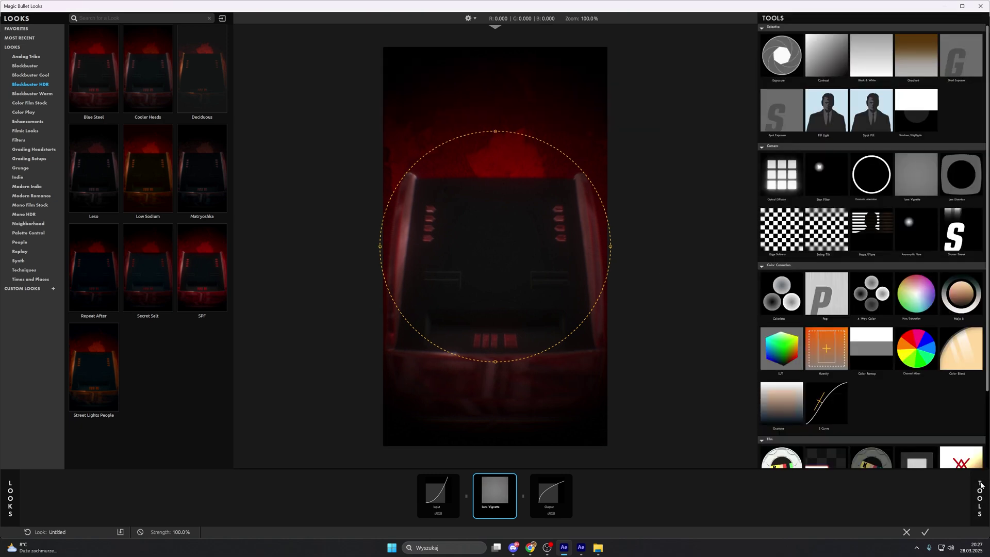
scroll(926, 400, down, 4)
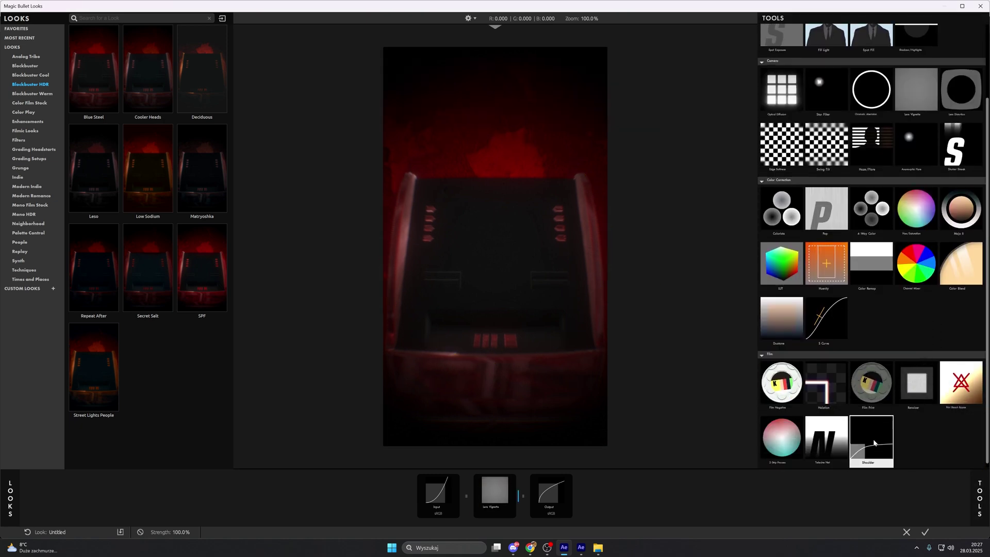
double_click(873, 443)
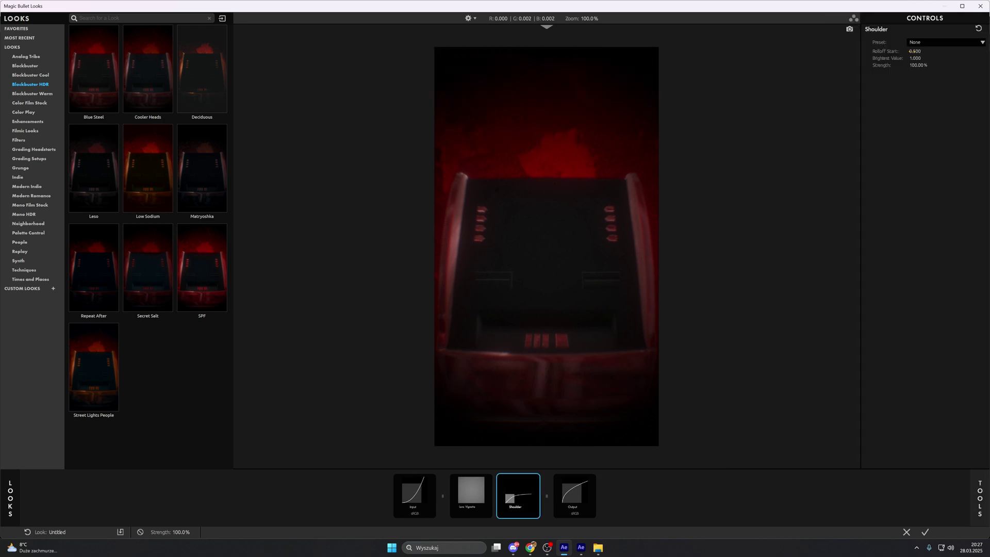
click(910, 51)
key(BackSpace)
text(0.15)
key(Return)
Insert the Mojo II color correction tool between Lens Vignette and Shoulder in the look chain
click(979, 498)
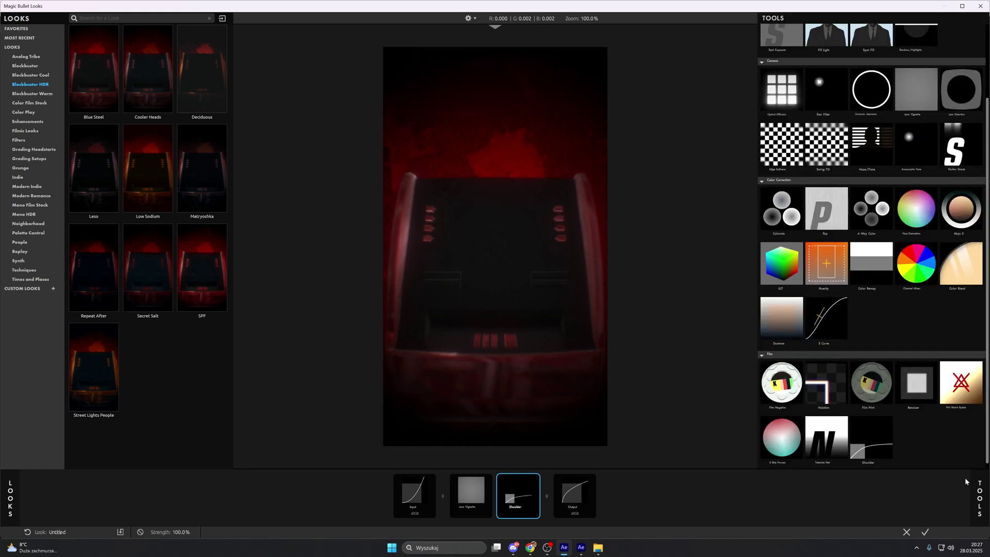
scroll(916, 319, up, 3)
scroll(920, 334, down, 1)
scroll(920, 334, down, 3)
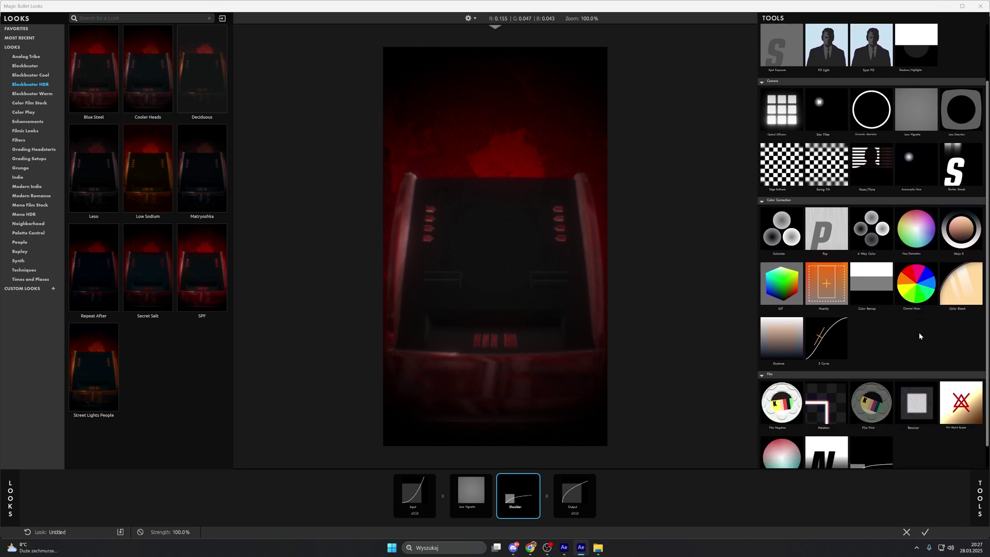
scroll(919, 336, up, 1)
click(961, 228)
click(489, 510)
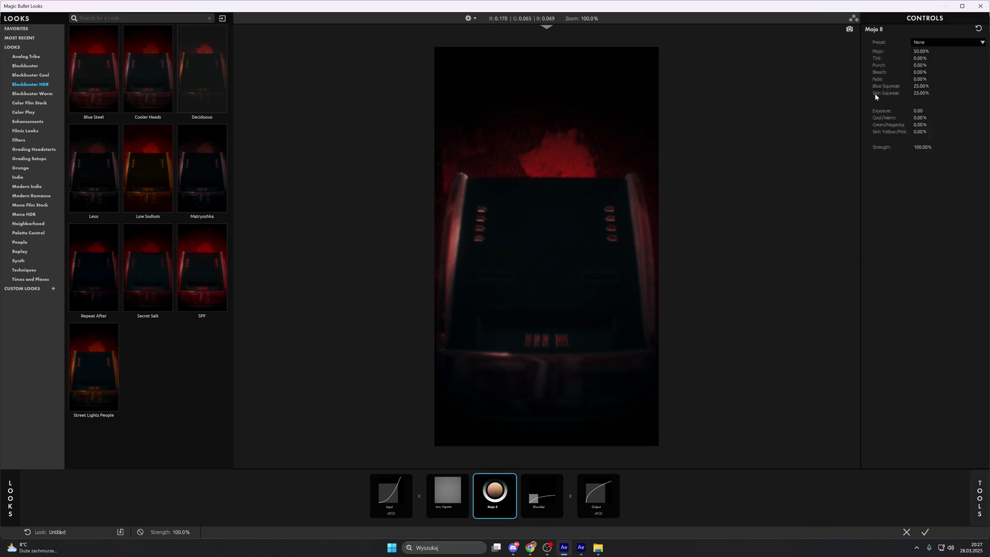
Set Mojo II's Mojo to 10%, Tint to 50% and Punch to 10%
click(922, 50)
text(10)
key(Return)
click(918, 58)
key(Tab)
text(10)
key(Return)
Set Mojo II's Blue Squeeze to 60% and Skin Squeeze to 100%, and shift its Cool/Warm value toward warm
click(921, 86)
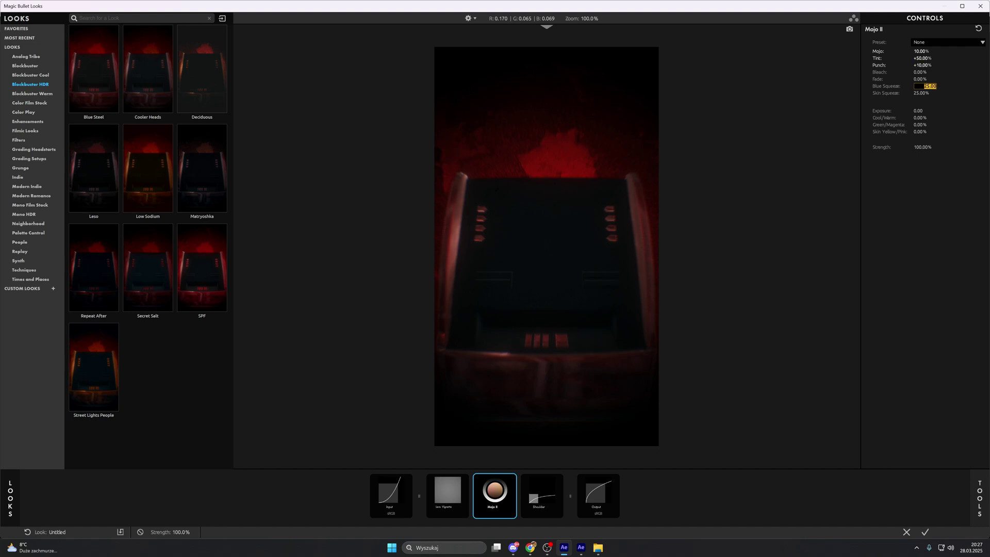
key(BackSpace)
key(Return)
click(920, 93)
key(BackSpace)
text(100)
key(Return)
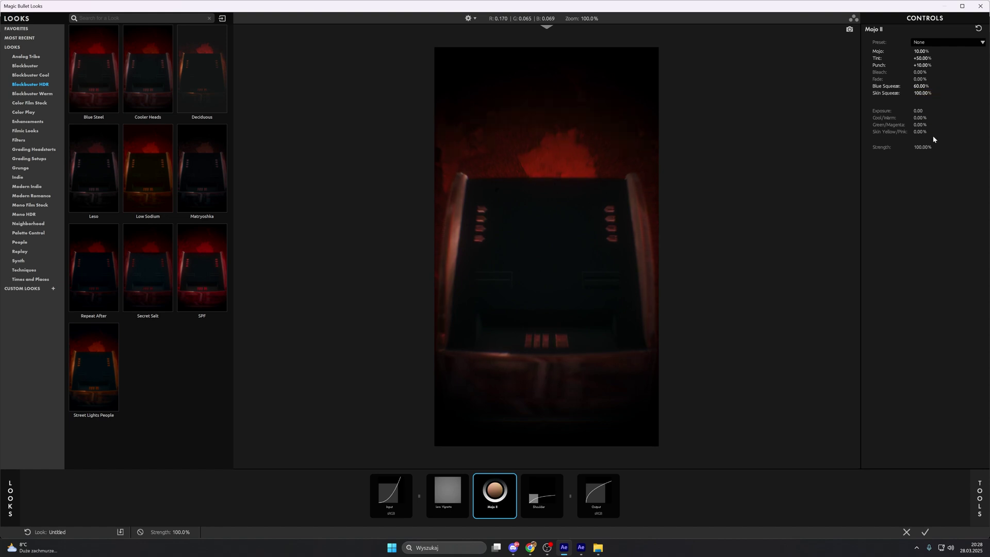
click(920, 118)
key(BackSpace)
key(Return)
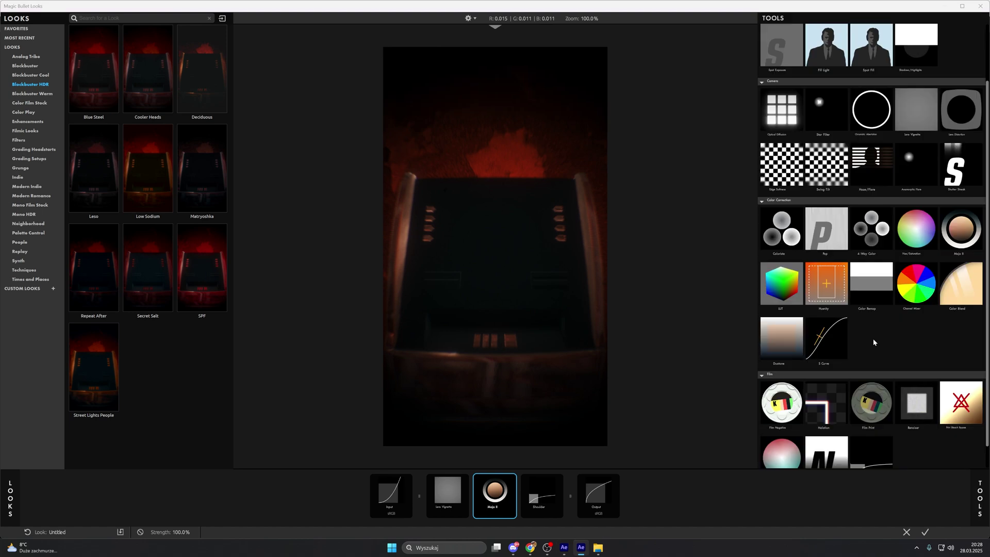
Place the 4-Way Color tool after Shoulder in the look chain
scroll(873, 338, down, 1)
scroll(873, 338, up, 1)
scroll(874, 340, up, 2)
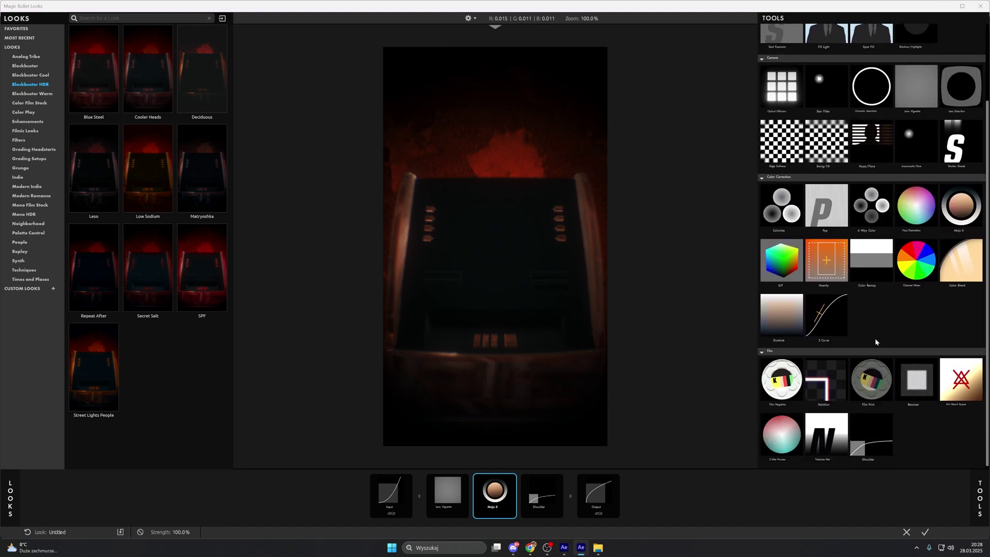
drag(870, 316, 571, 499)
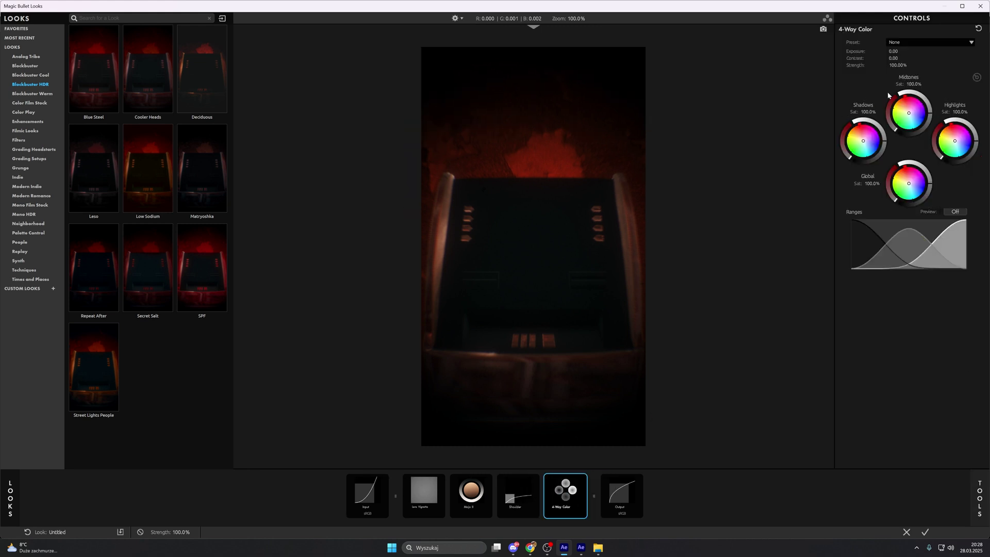
Tint the 4-Way Color shadows toward blue, the midtones slightly toward yellow and the highlights slightly toward cyan
drag(862, 141, 870, 143)
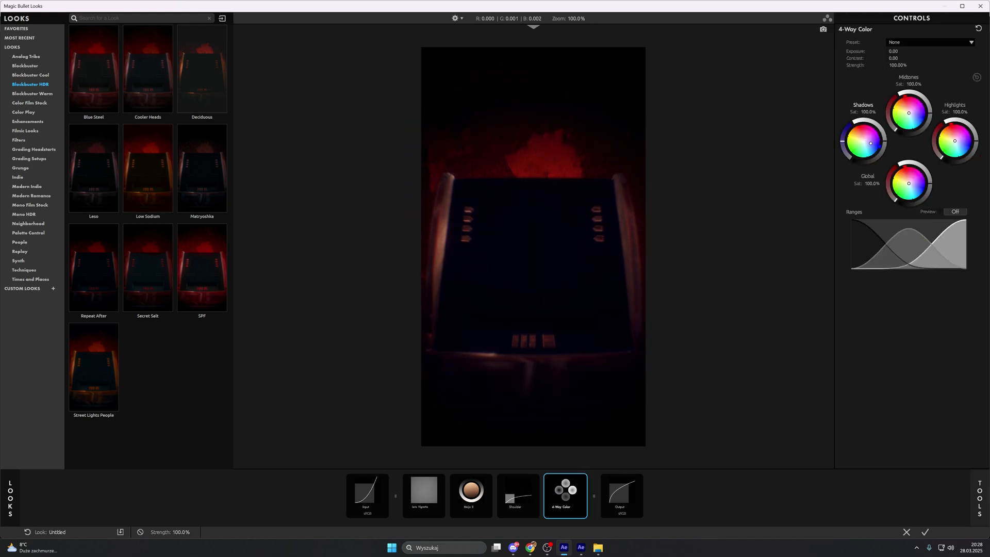
drag(908, 113, 907, 112)
drag(954, 140, 955, 141)
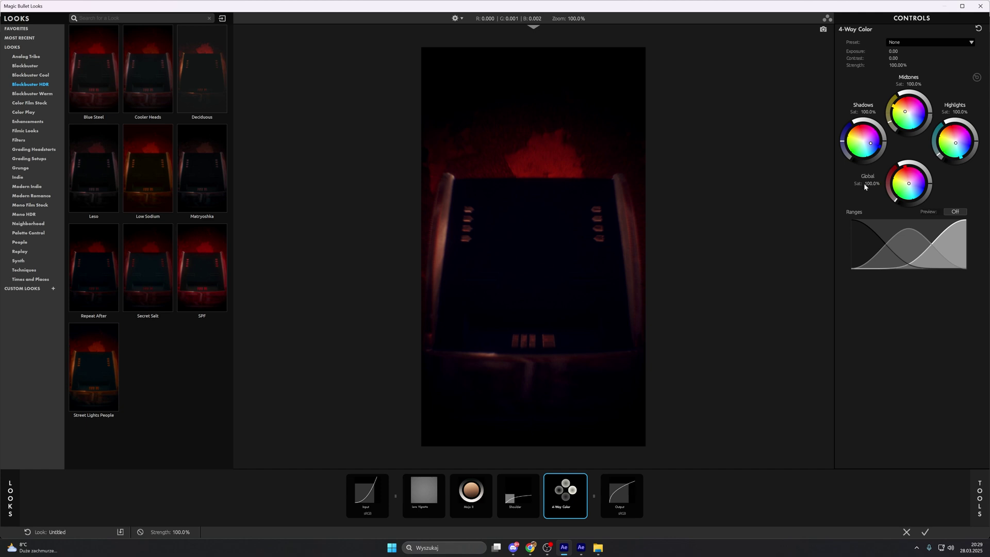
Add the S Curve tool after 4-Way Color at the end of the look chain
click(978, 496)
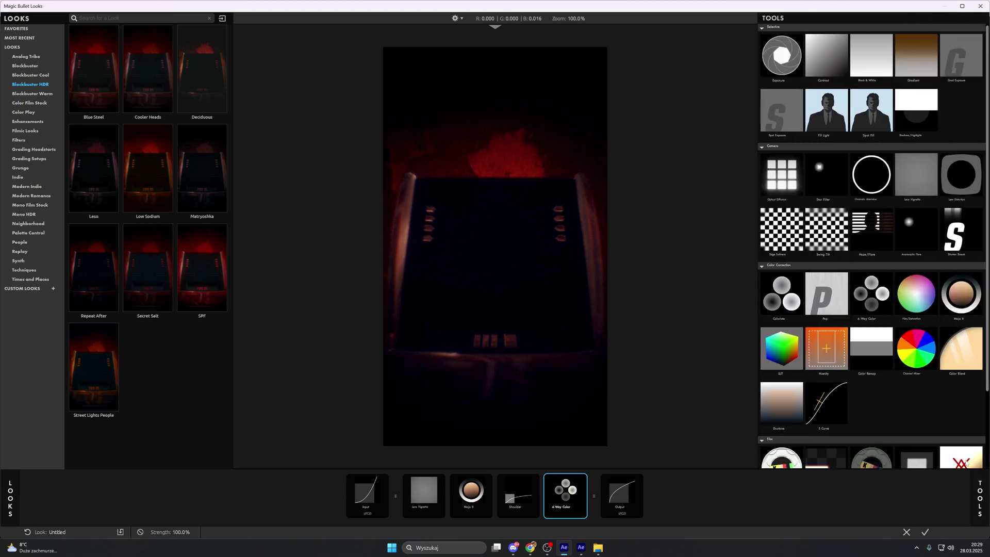
scroll(924, 415, down, 3)
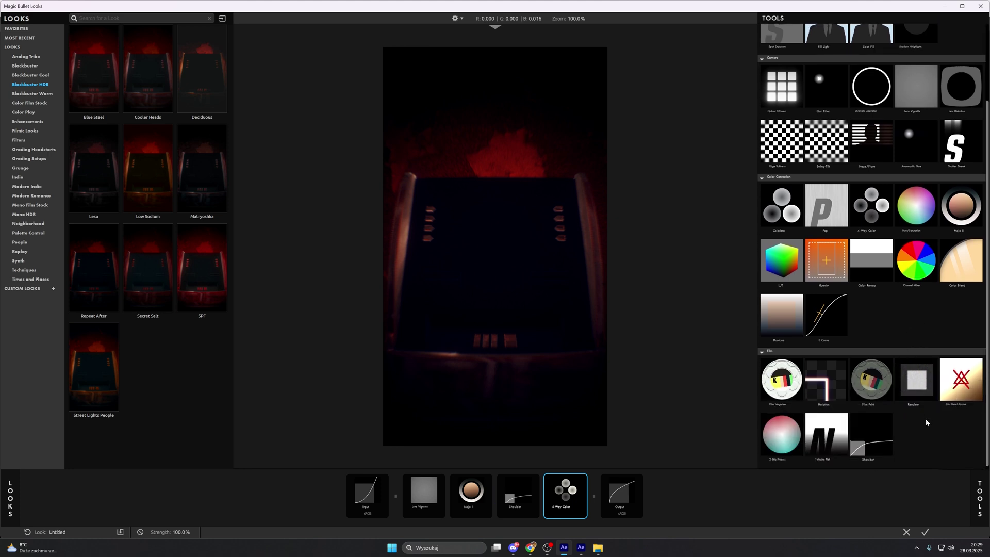
scroll(840, 332, up, 3)
scroll(844, 351, up, 1)
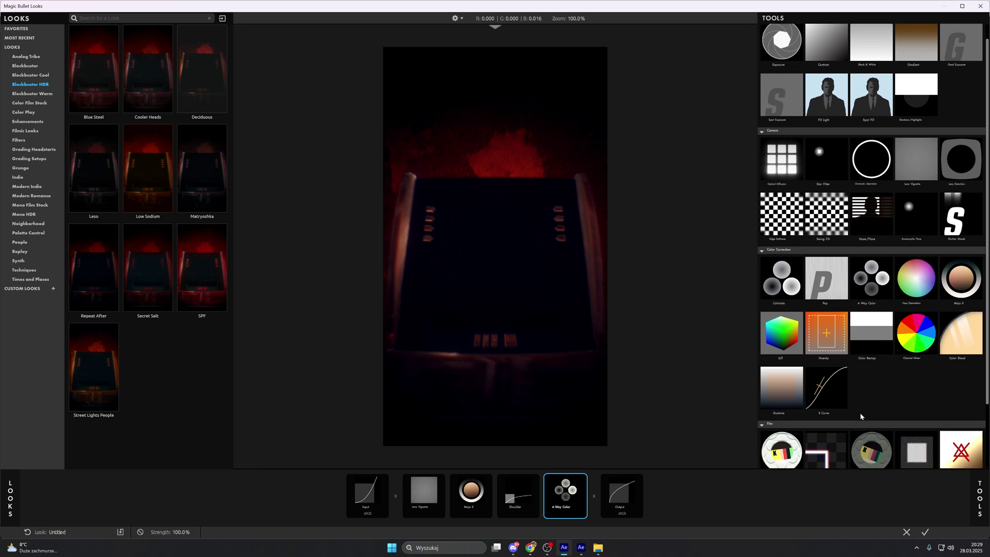
scroll(859, 418, down, 3)
double_click(819, 326)
drag(494, 495, 598, 497)
click(607, 496)
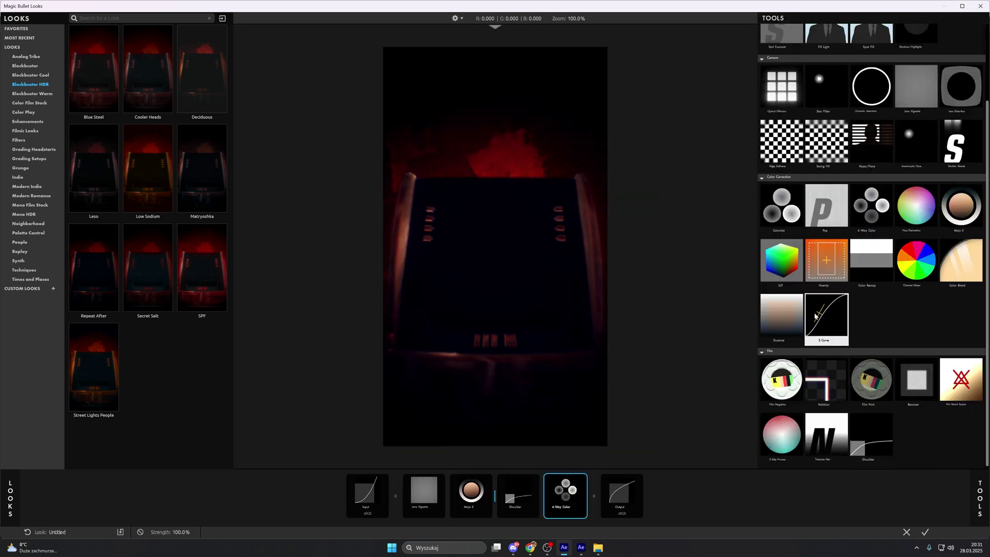
mouse_move(589, 495)
mouse_down()
mouse_move(518, 496)
mouse_move(593, 498)
mouse_up()
click(592, 497)
Shape the S Curve to about 0.957 contrast, 0.603 midpoint and 0.411 brightness, and apply the finished look
drag(910, 107, 946, 101)
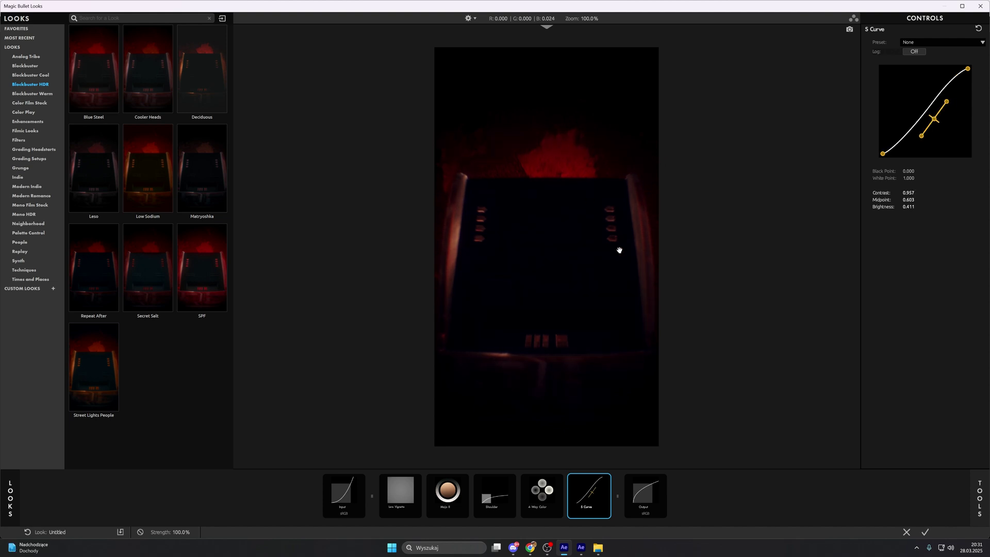
click(924, 531)
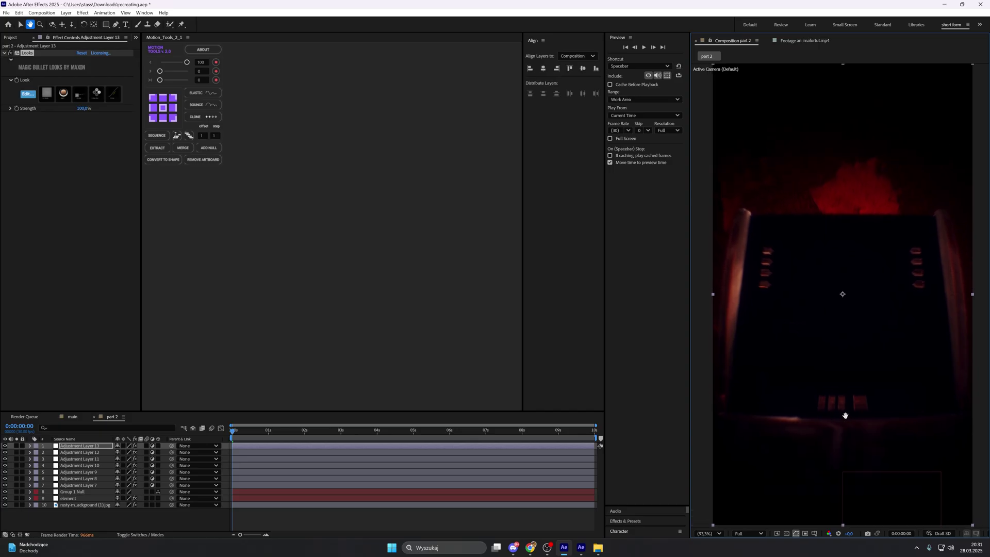
key(v)
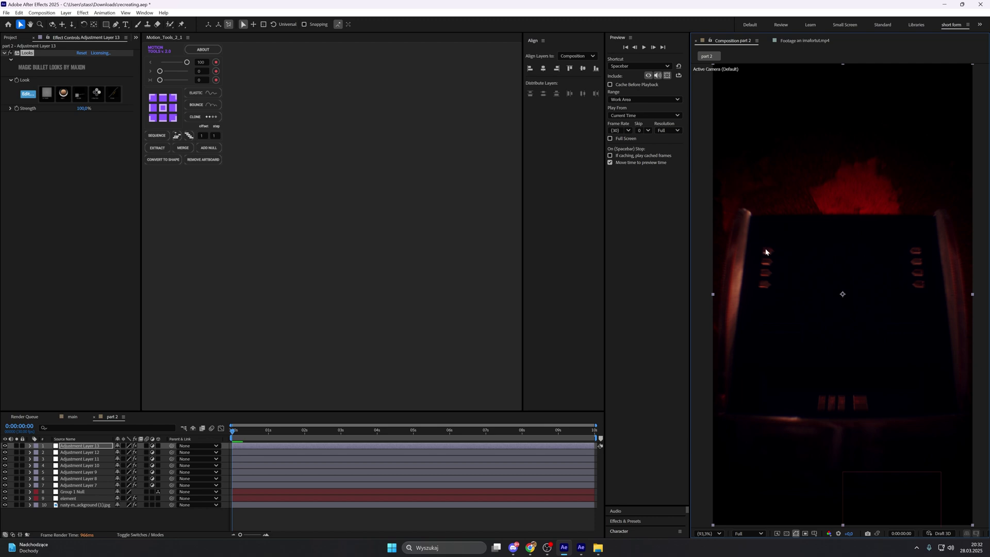
Create a new composition from the project with the default name Comp 1
click(16, 39)
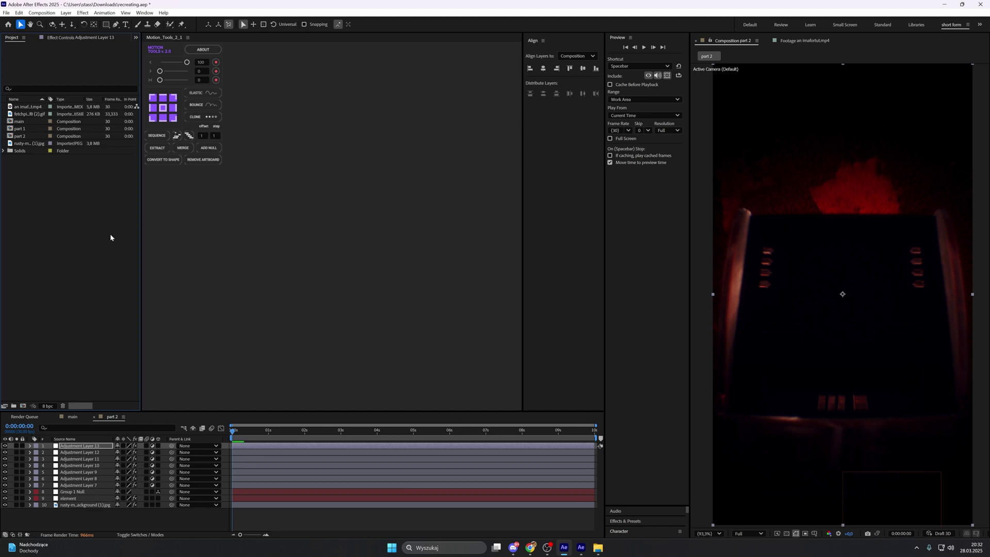
key(ctrl+n)
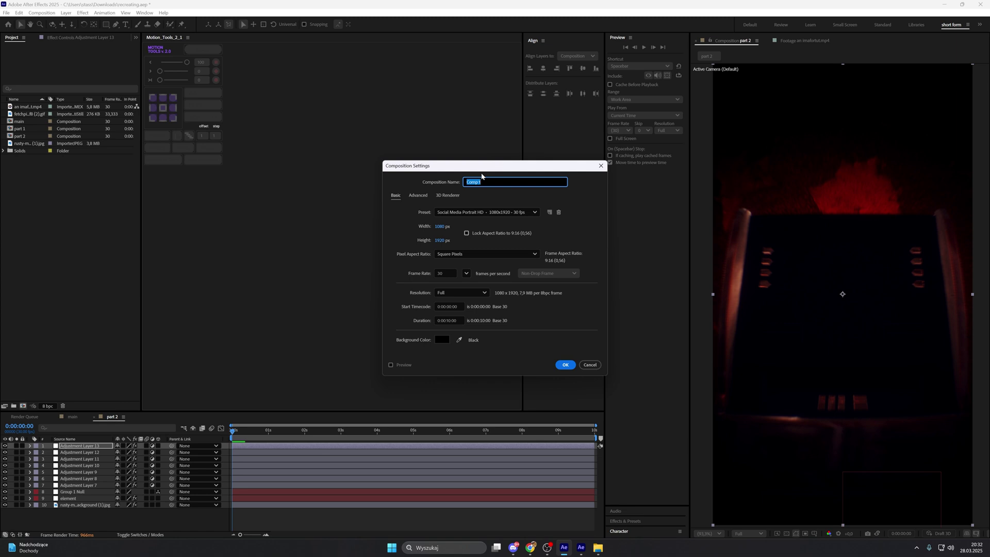
click(439, 227)
click(563, 365)
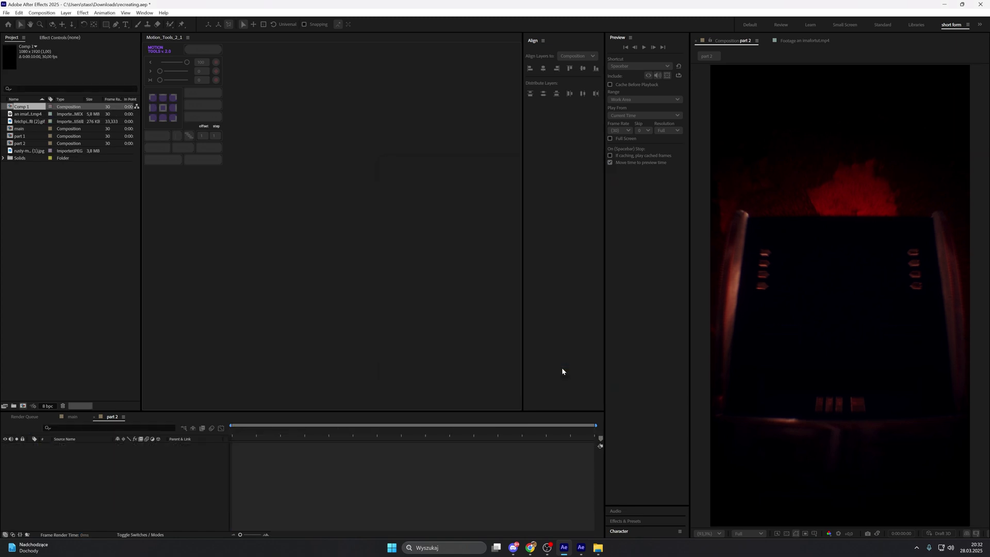
Resize Comp 1 to 1000 px wide and 500 px high in its composition settings
click(42, 12)
click(56, 33)
click(447, 226)
text(1000)
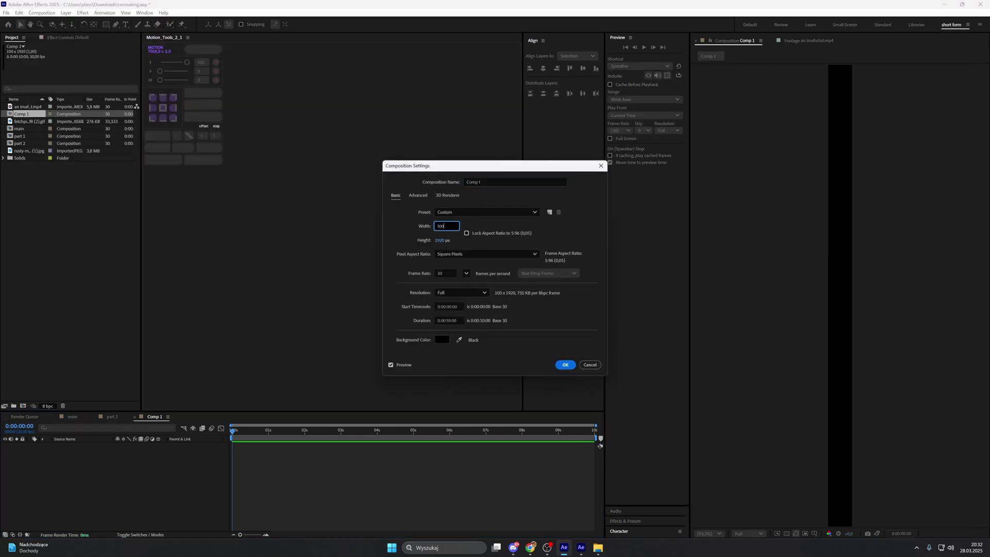
click(468, 222)
drag(442, 241, 433, 241)
click(447, 240)
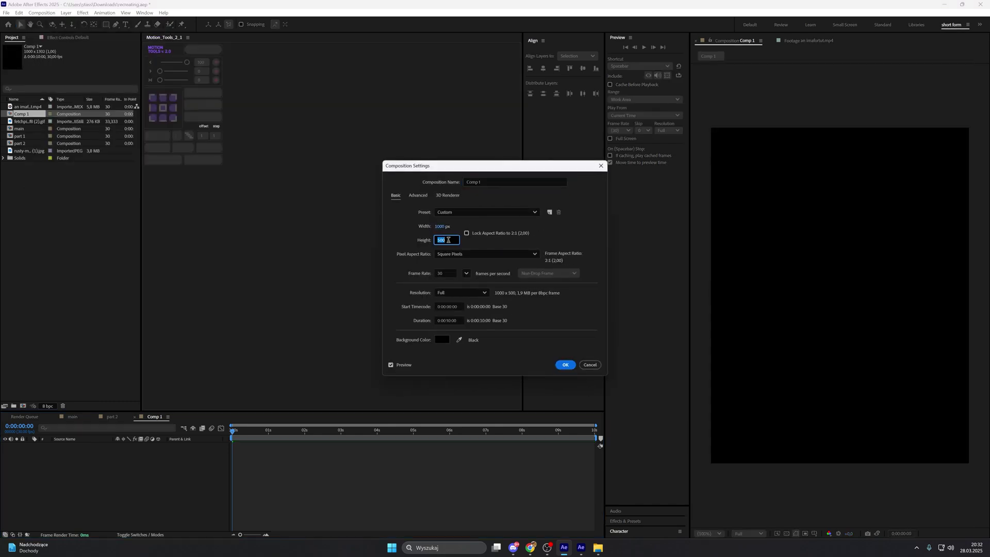
text(6)
text(00)
click(472, 228)
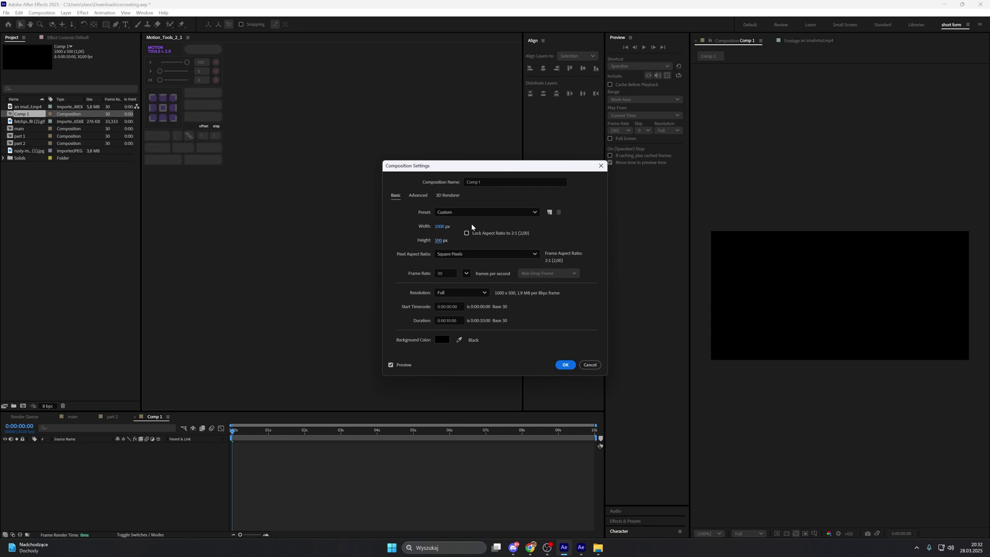
click(564, 365)
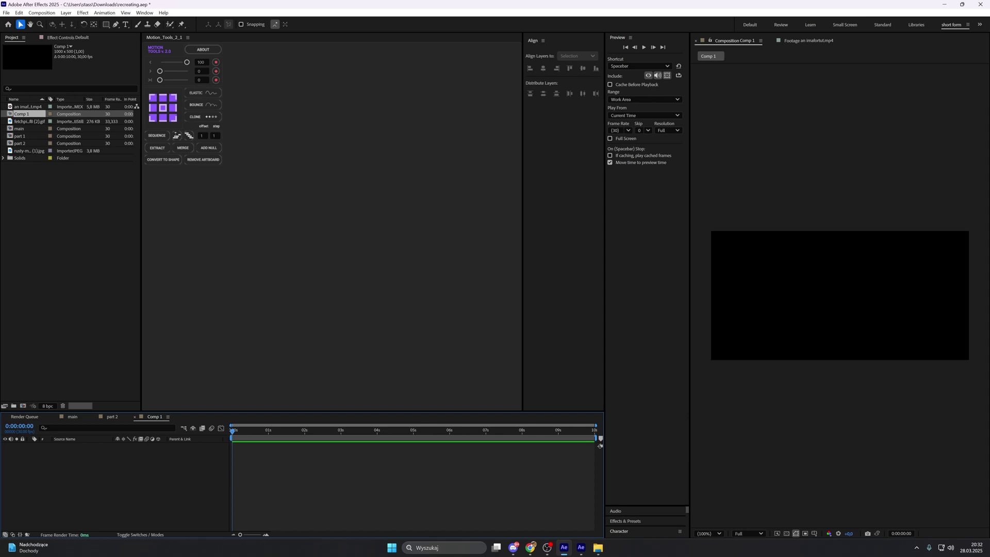
Add an empty text layer to Comp 1 and set its font to Medodica
right_click(165, 502)
mouse_move(210, 401)
click(313, 419)
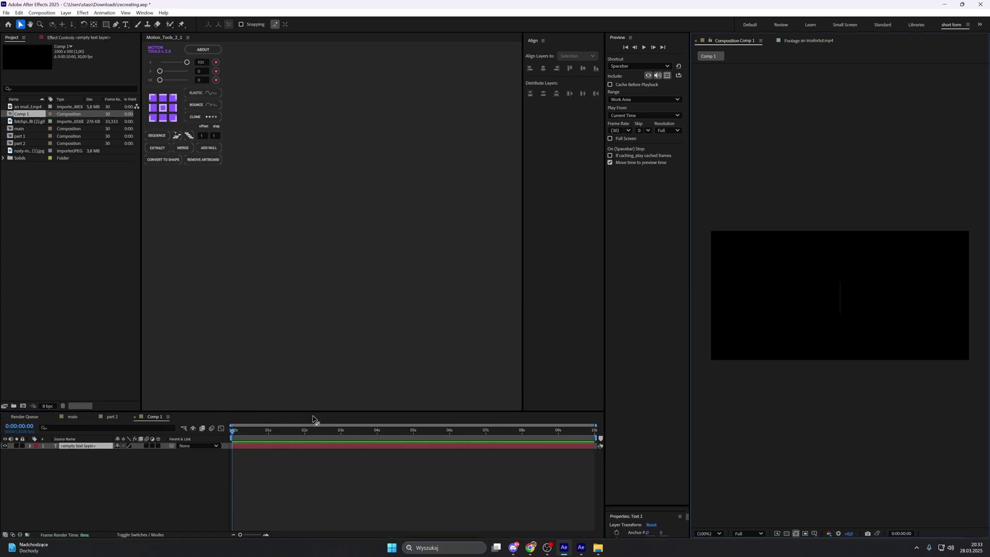
click(641, 239)
key(BackSpace)
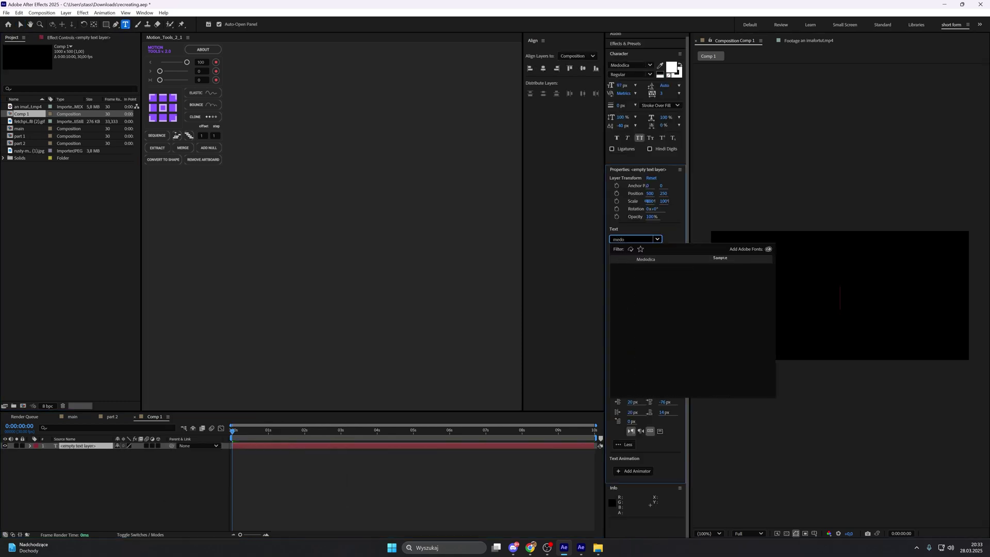
click(679, 261)
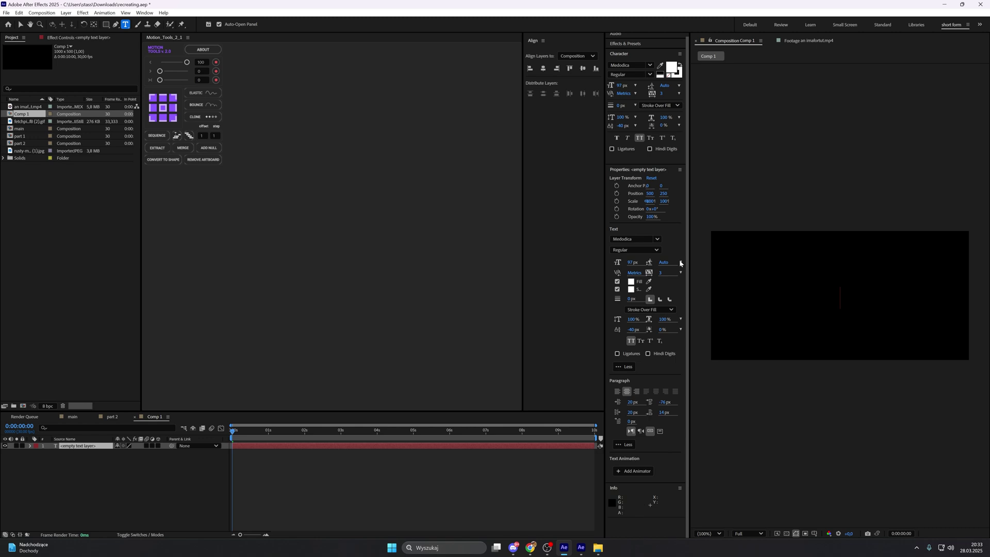
Apply the Creative Dojo Numbers+ animation preset to the empty text layer
click(626, 45)
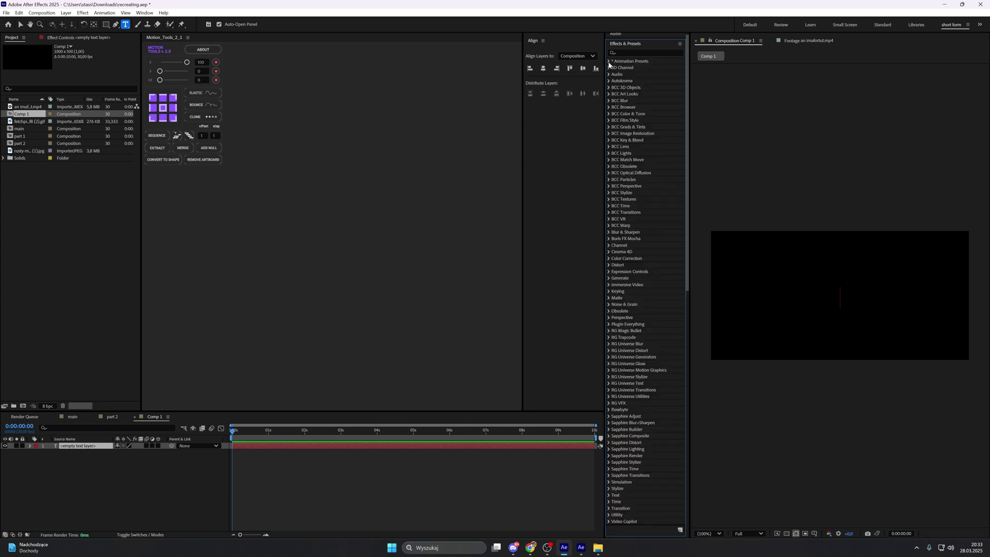
click(610, 61)
click(615, 87)
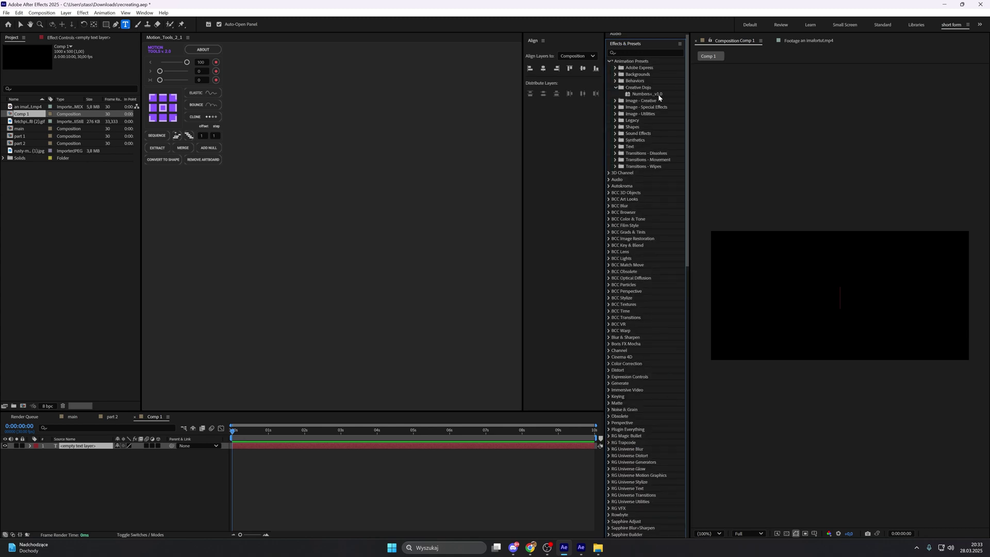
drag(658, 95, 651, 98)
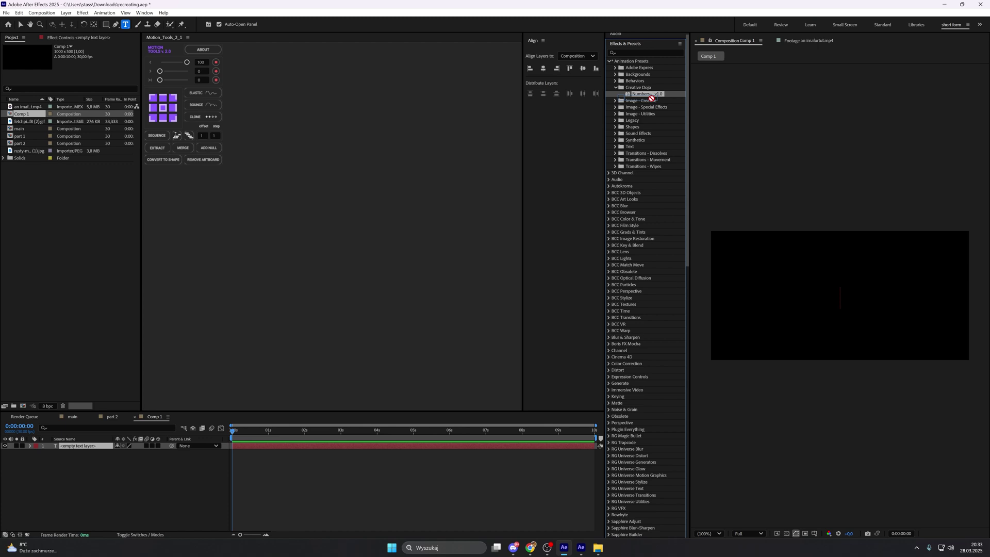
drag(650, 98, 402, 448)
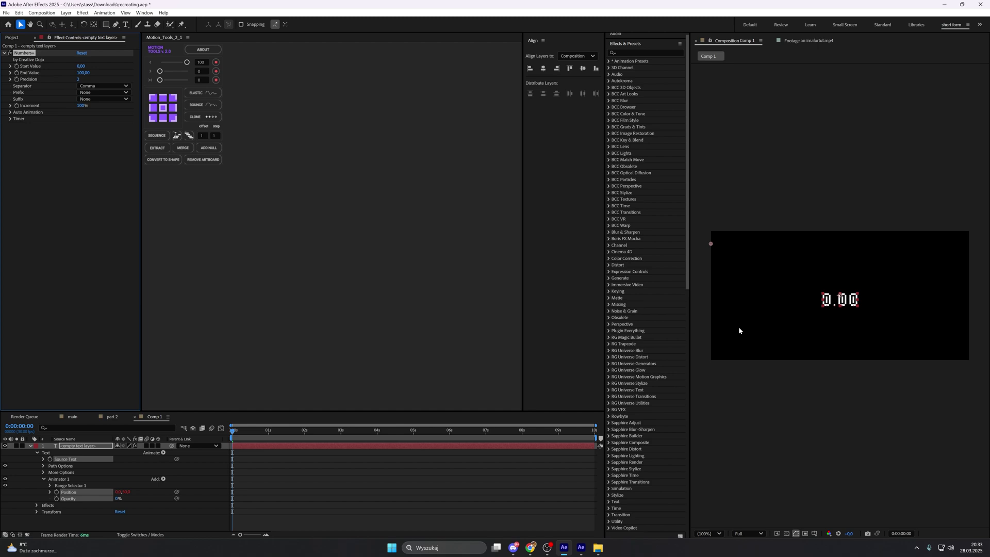
Set the Numbers+ precision to 0 and prefix to USD, and align the text vertically in the composition
click(81, 80)
text(0)
key(Return)
click(583, 69)
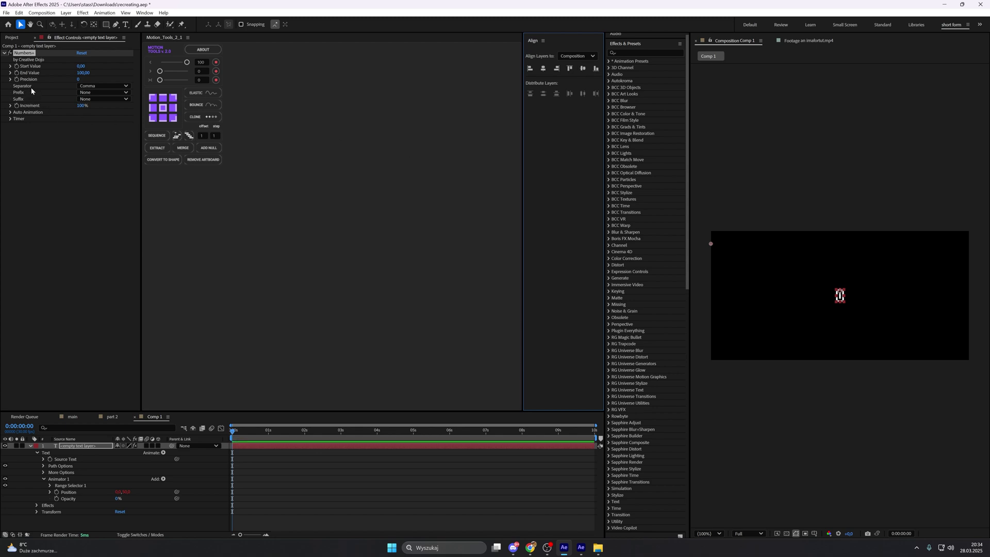
click(89, 94)
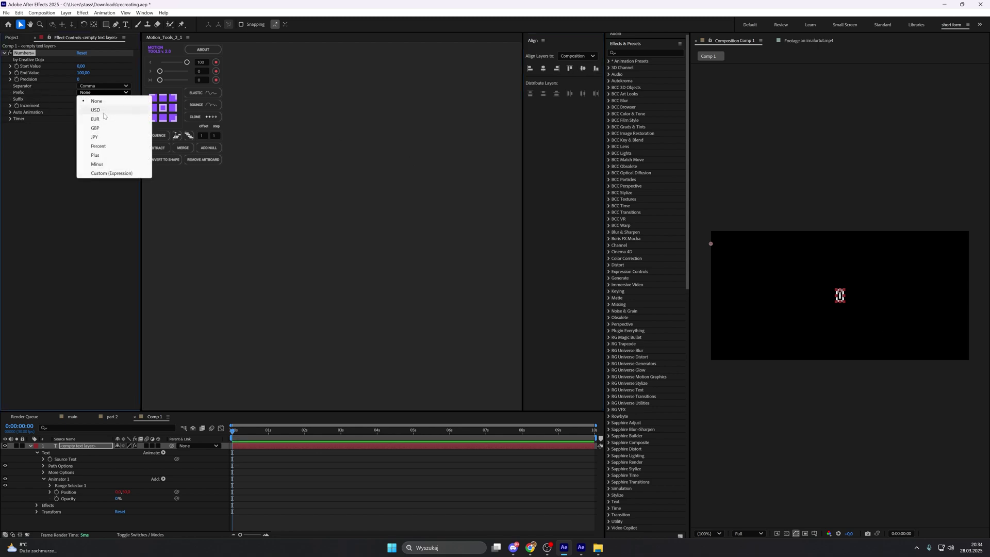
click(103, 112)
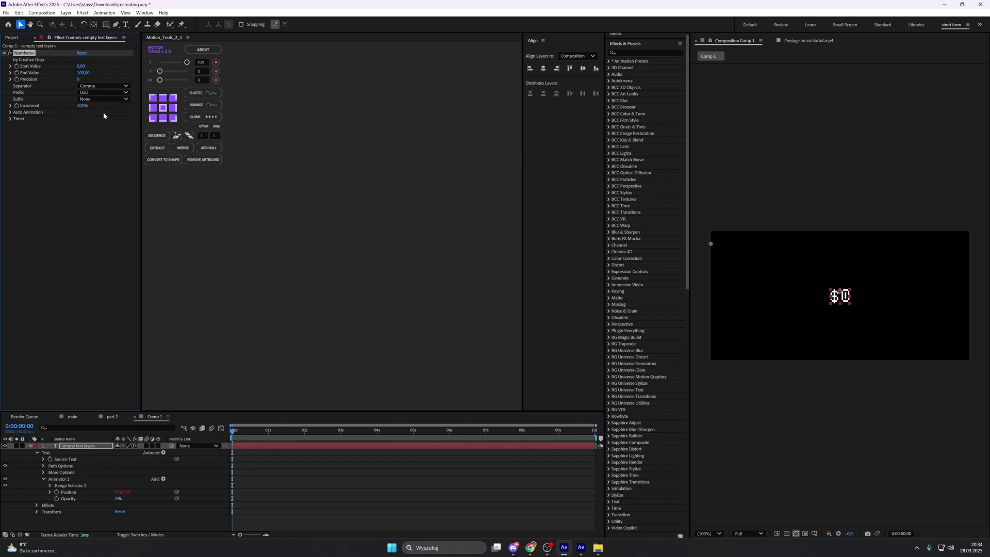
Try the automatic increment animation of the Numbers+ effect
click(10, 112)
click(16, 119)
click(79, 125)
click(79, 125)
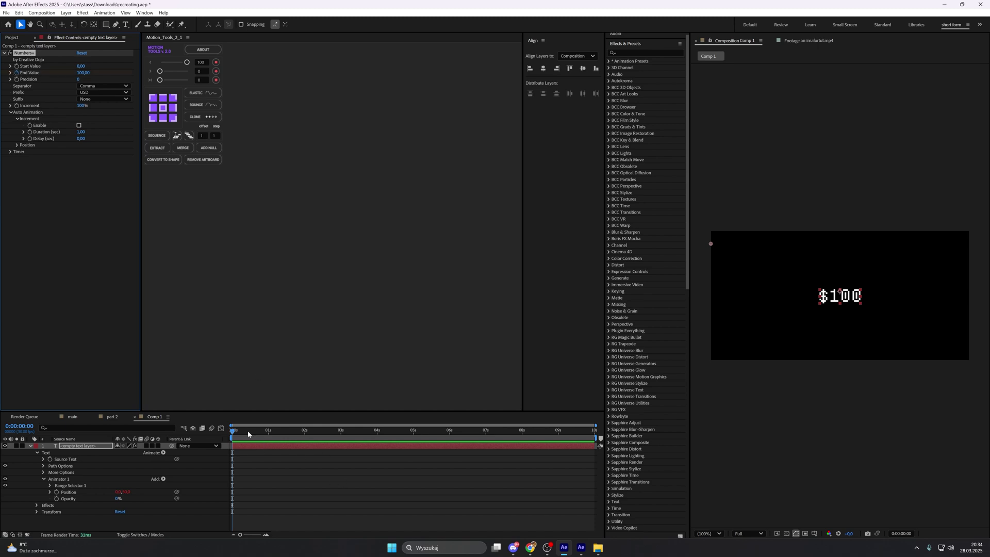
Reveal the End Value keyframe and set End Value to 1500 at 0:00:01:18
key(u)
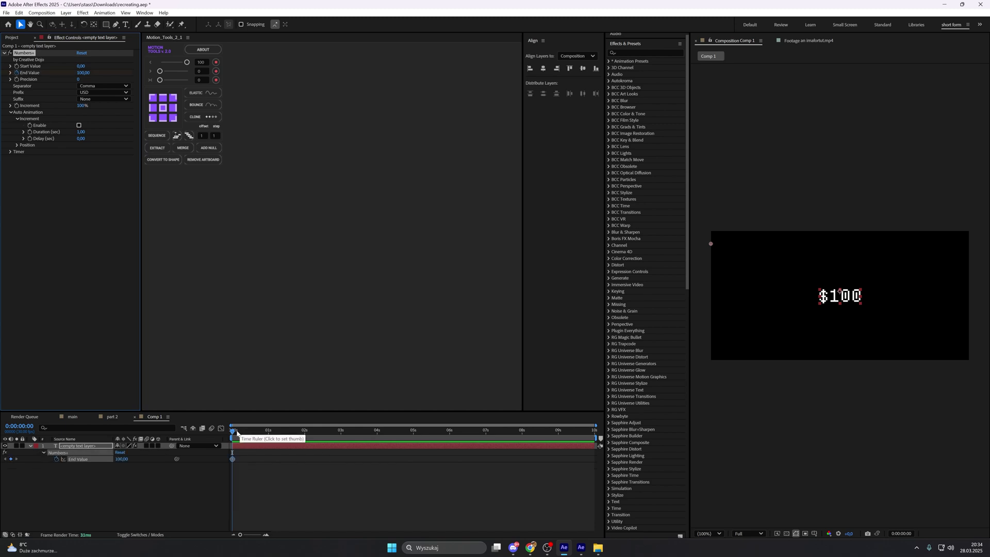
drag(237, 433, 290, 451)
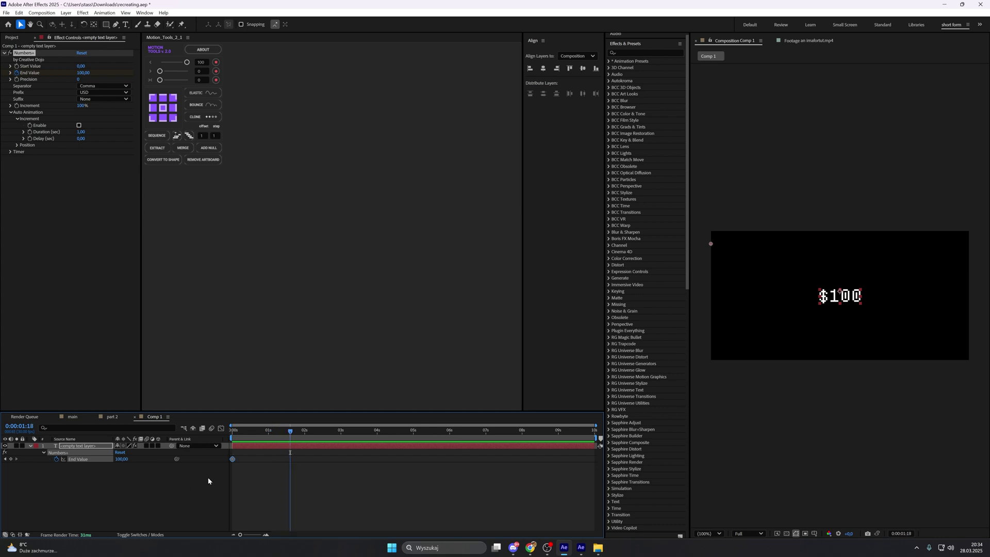
click(179, 491)
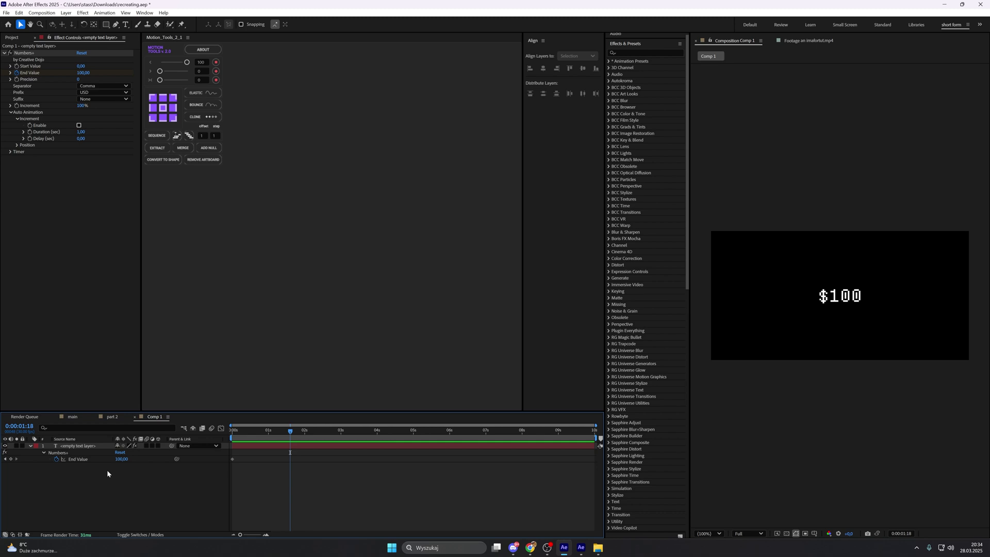
click(86, 459)
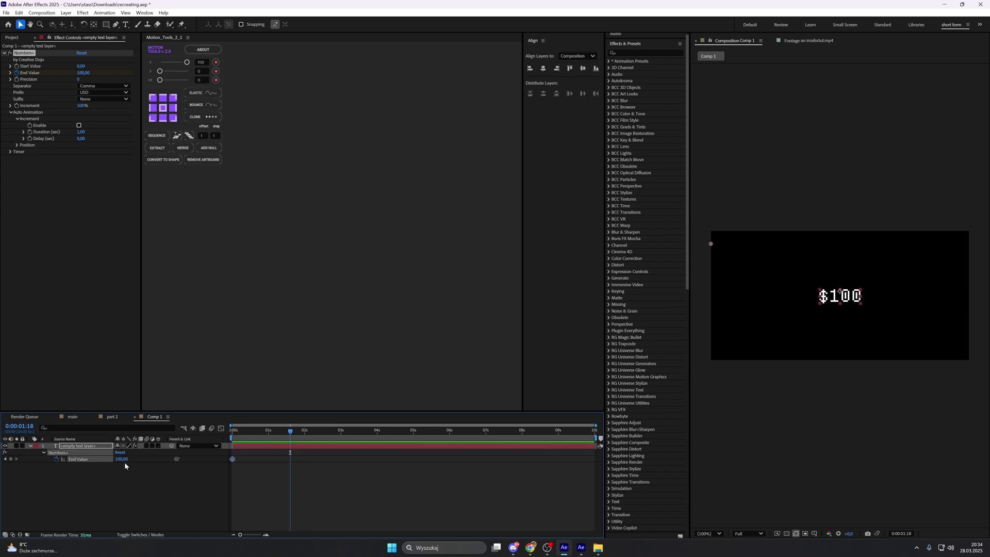
click(123, 459)
text(1500)
key(Return)
Set the Numbers+ End Value keyframe at the start of the composition to 0
key(Page_Up)
drag(280, 432, 232, 444)
click(219, 475)
click(122, 459)
text(0)
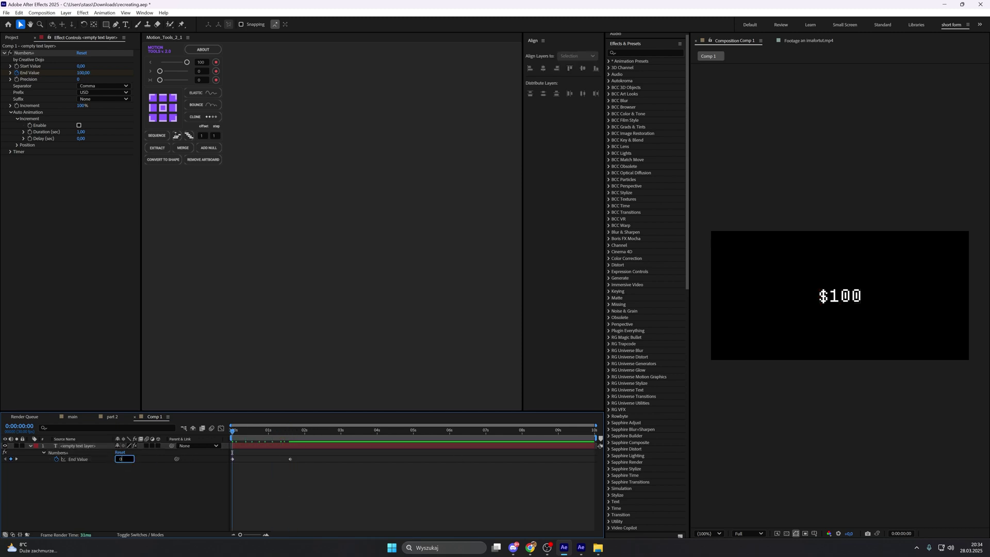
key(Return)
click(411, 478)
Scale the counter text layer up to 263% and nudge it slightly upward in the frame
drag(243, 434, 289, 434)
click(287, 445)
key(s)
drag(124, 452, 183, 451)
drag(826, 306, 827, 301)
drag(290, 434, 223, 436)
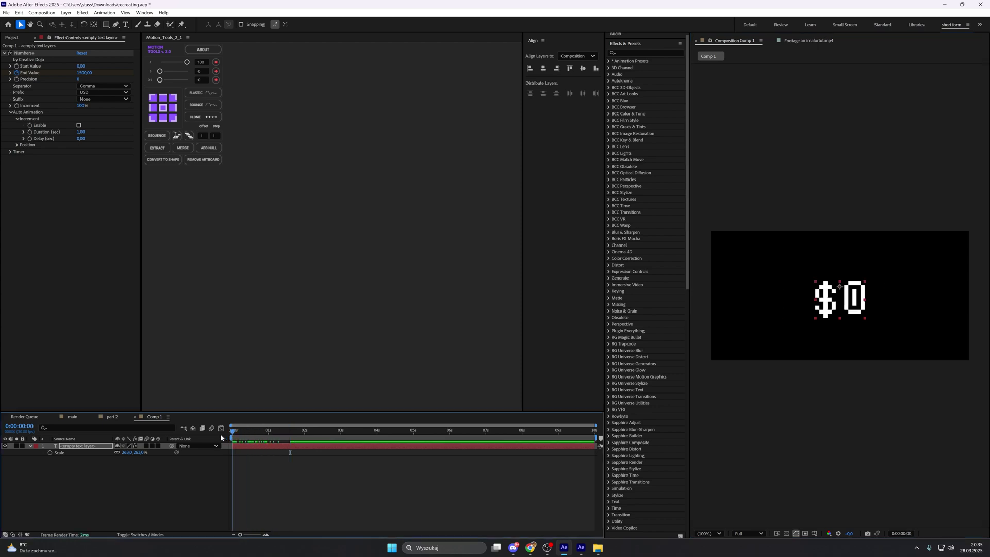
Place Comp 1 as the top layer of the part 2 composition and hide it
click(12, 38)
click(111, 417)
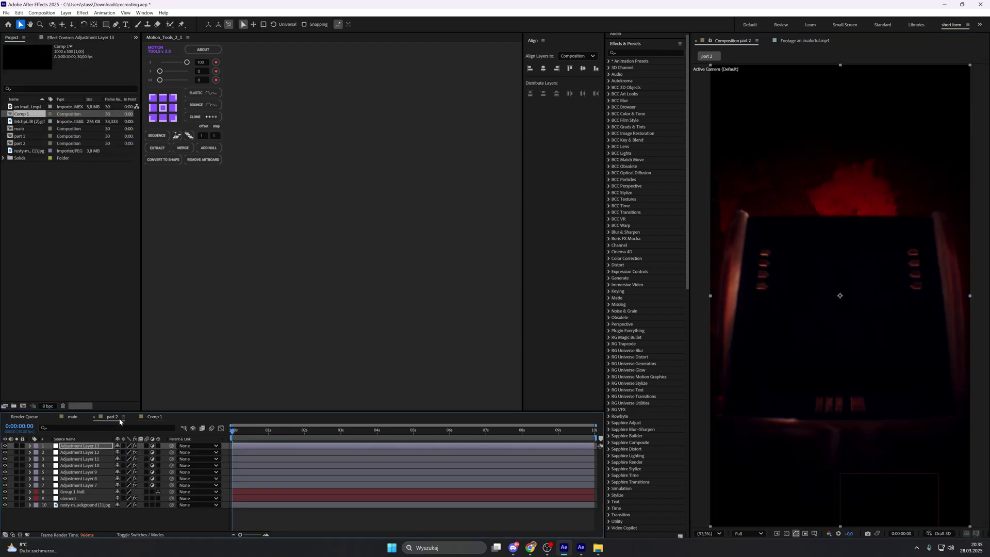
click(170, 524)
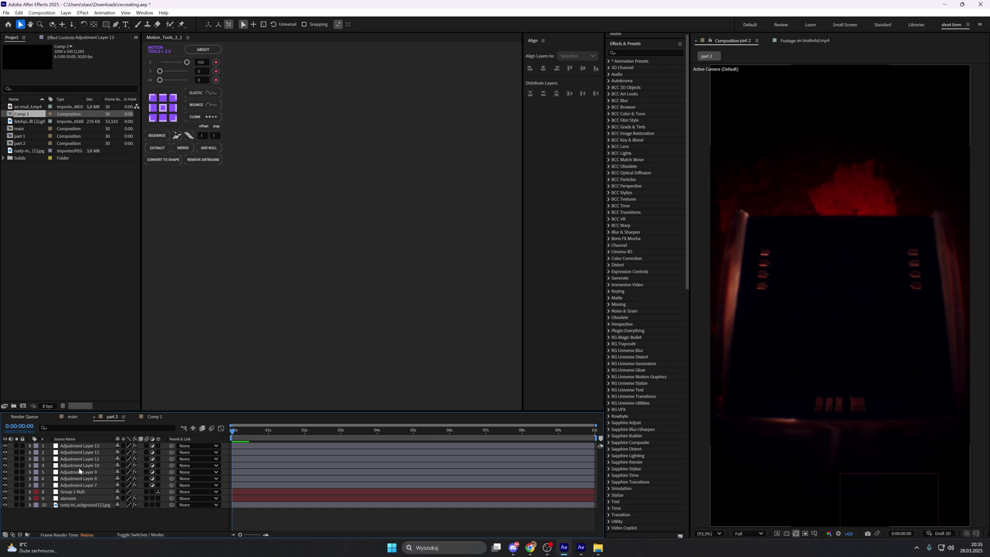
drag(40, 114, 118, 446)
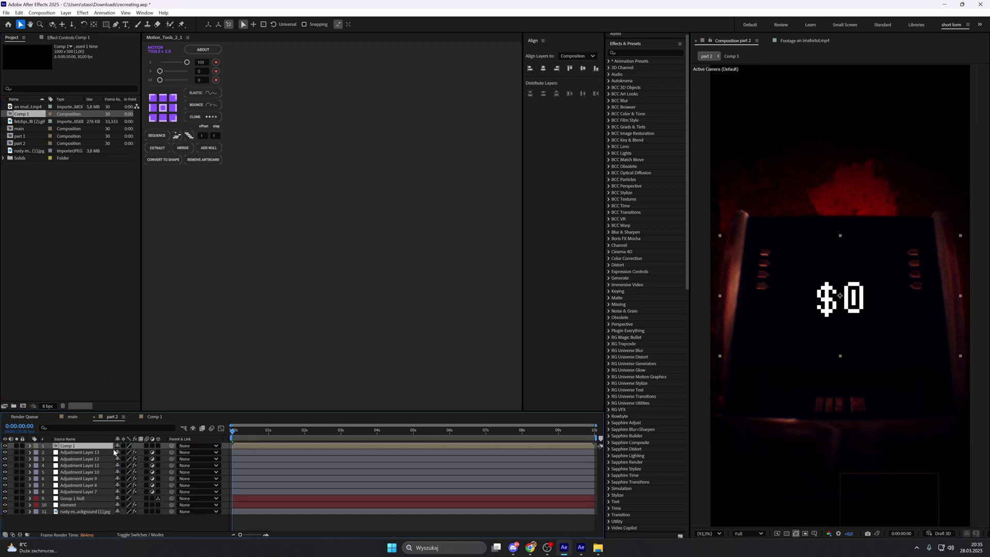
click(5, 446)
Assign Comp 1 to Layer 1 of the custom texture maps in the element layer's Element effect
click(95, 499)
click(88, 507)
click(67, 38)
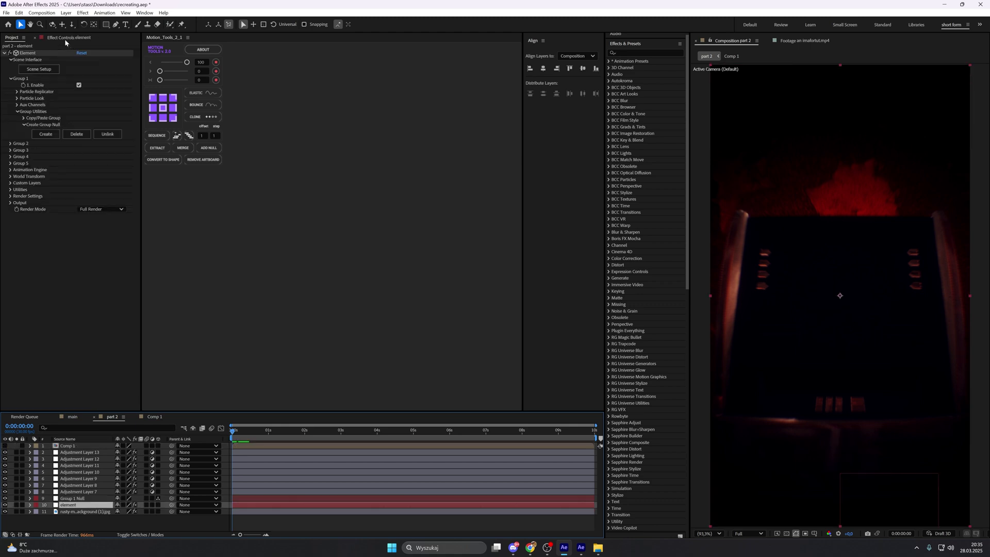
click(10, 183)
click(18, 197)
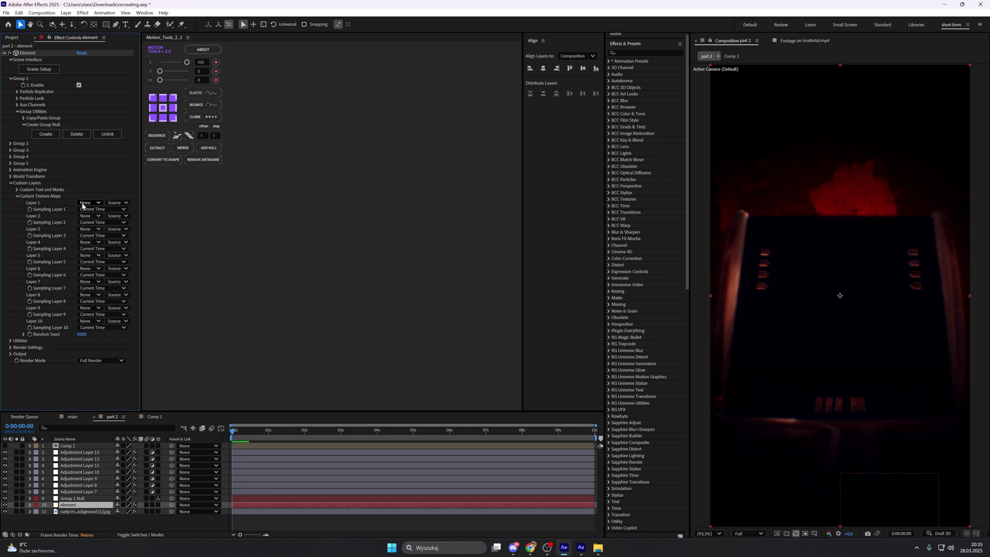
click(82, 203)
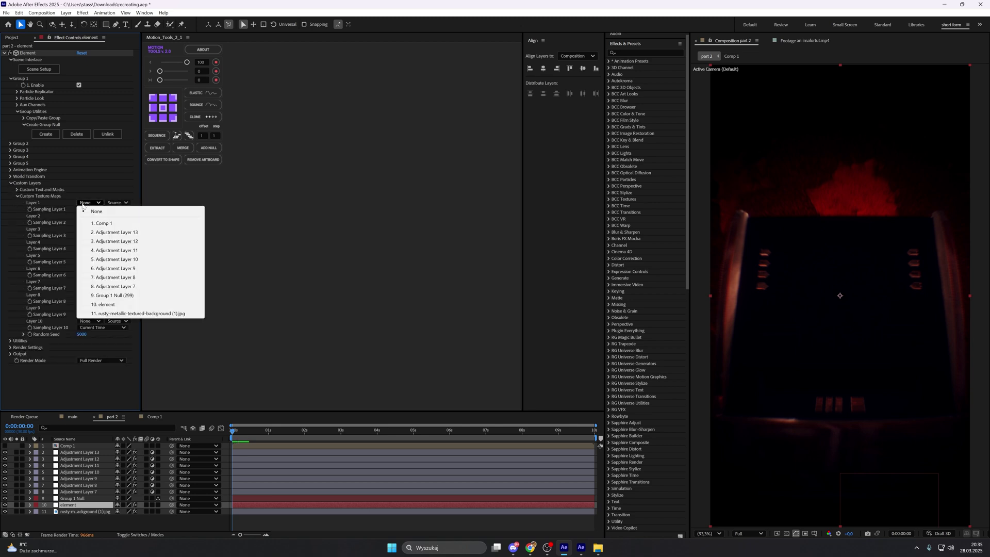
click(105, 226)
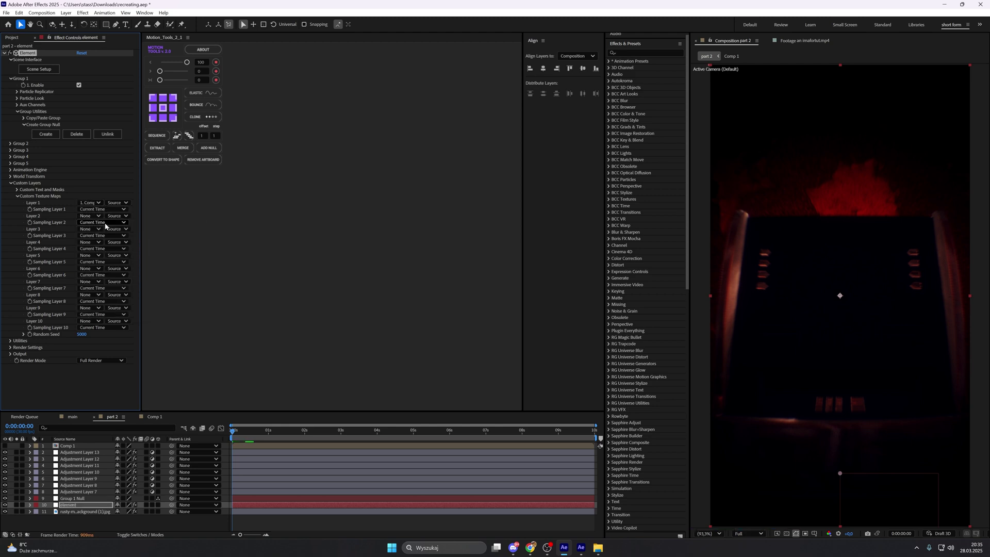
In Scene Setup, load Custom Layer 1 (Comp 1) as the Diffuse texture of the ATM_BlueScreen material
click(45, 70)
drag(588, 150, 543, 172)
scroll(543, 168, up, 5)
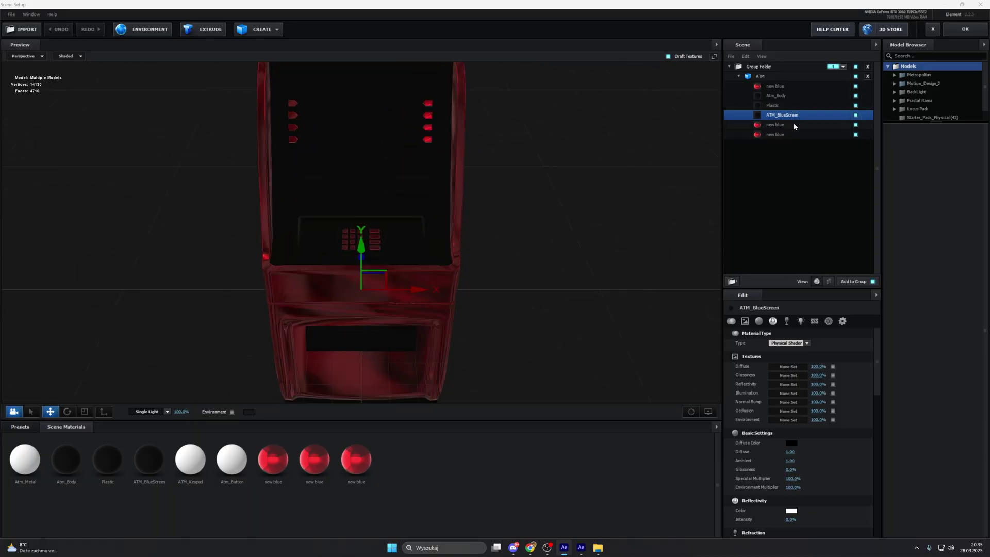
scroll(839, 456, down, 4)
scroll(839, 456, up, 5)
click(789, 366)
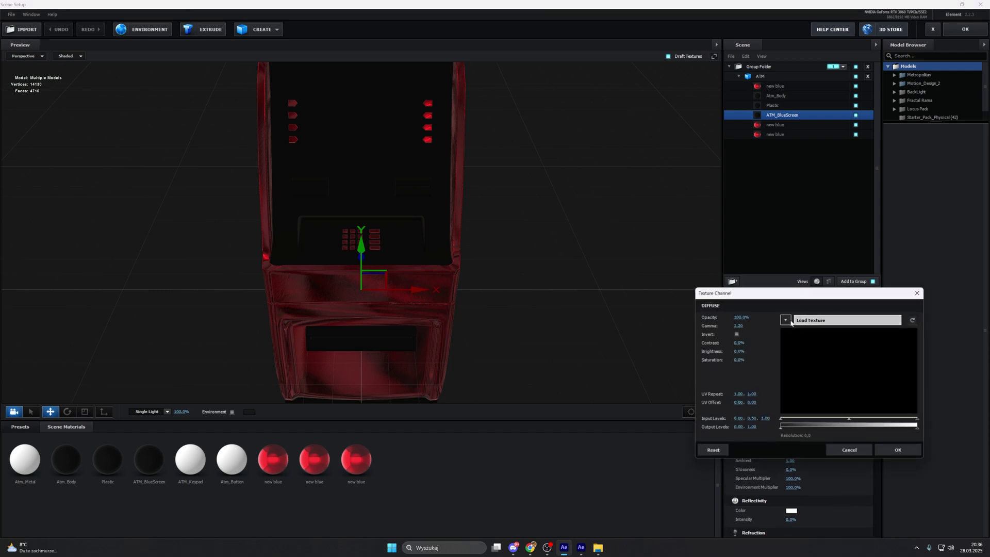
click(786, 321)
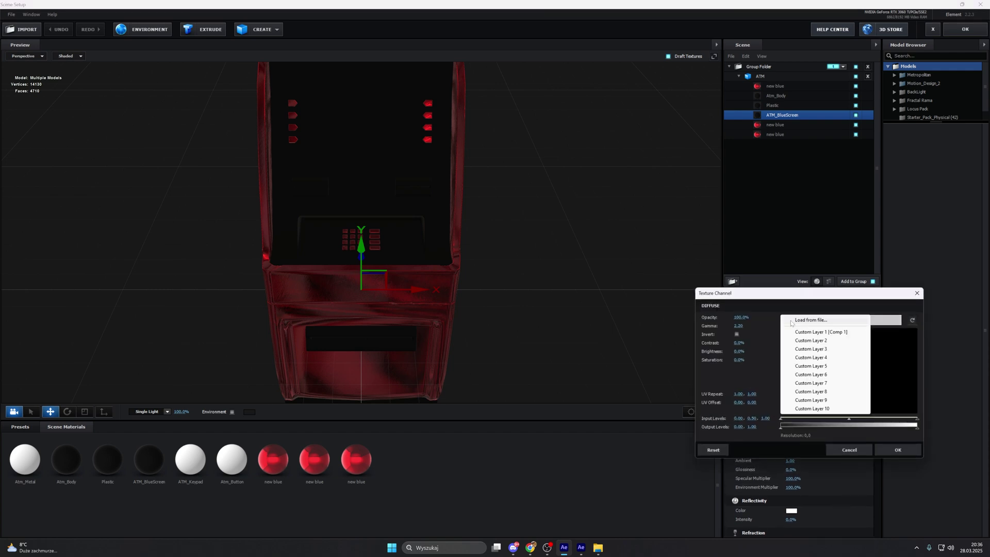
click(838, 333)
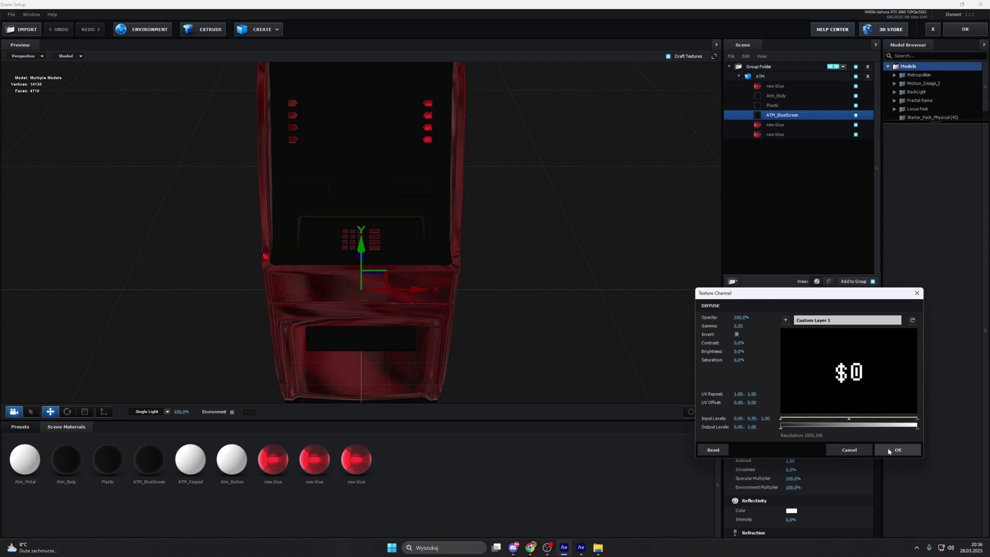
click(888, 450)
Set the Diffuse Color of the ATM_BlueScreen material to white (FFFFFF)
click(833, 362)
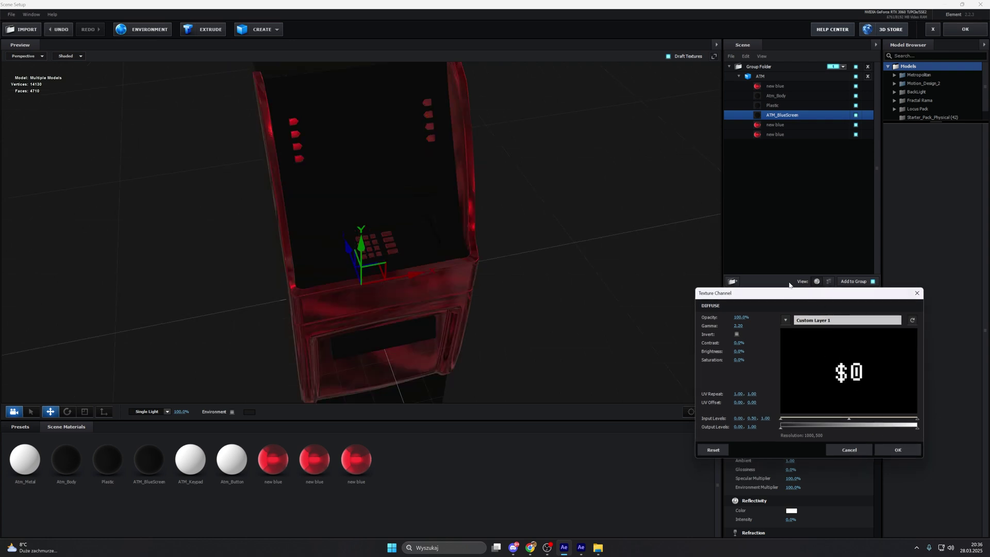
key(Escape)
mouse_move(630, 363)
mouse_down()
mouse_move(621, 339)
mouse_move(631, 335)
mouse_move(636, 347)
mouse_up()
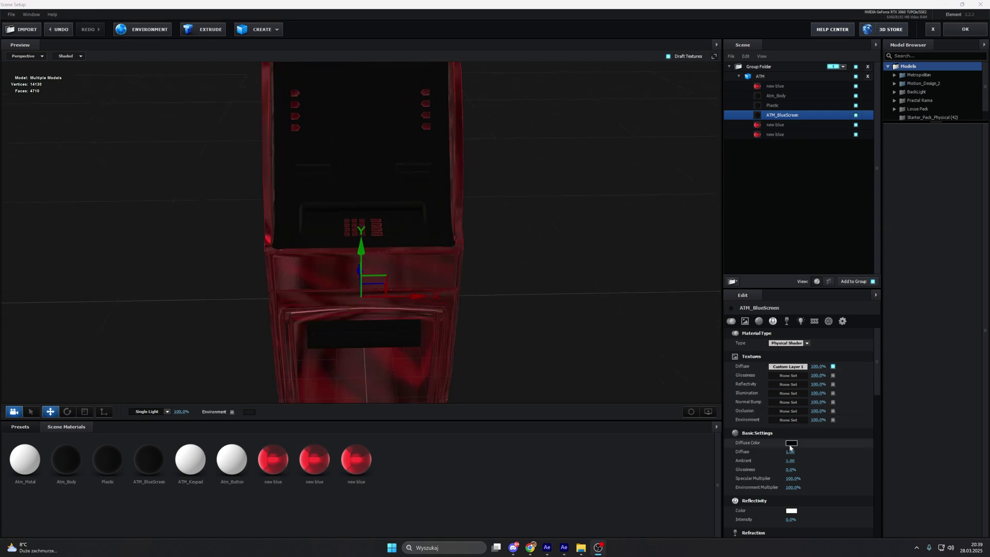
click(790, 444)
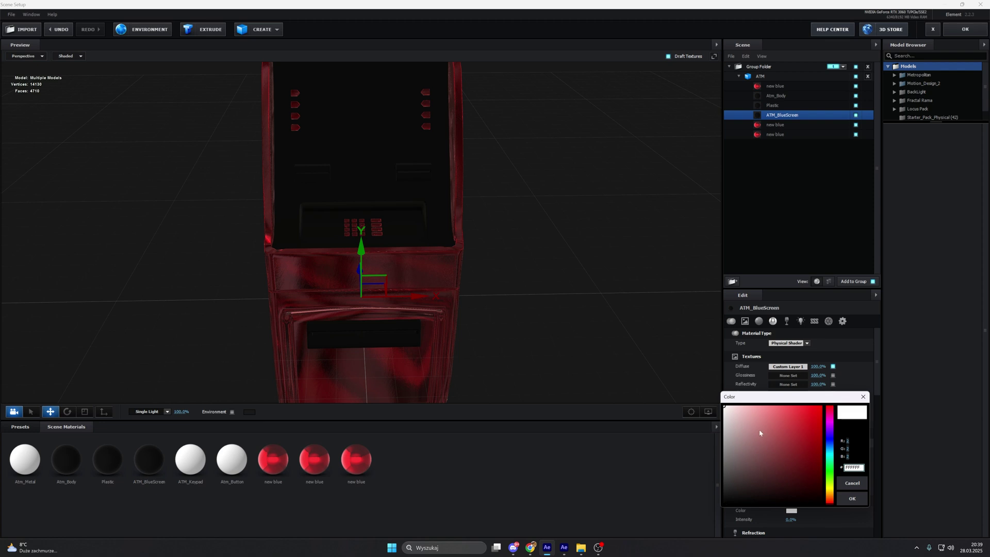
click(853, 498)
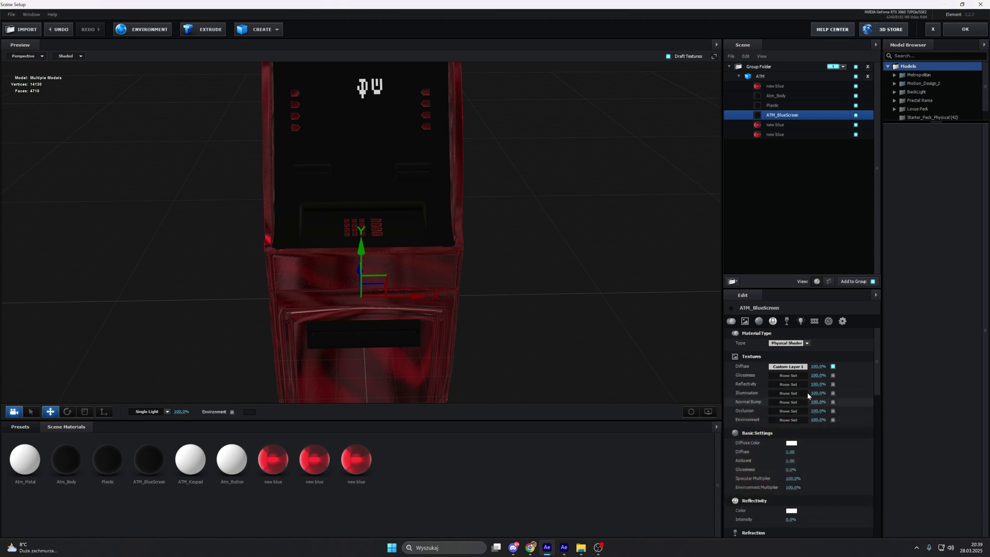
Set the Diffuse texture's vertical UV Repeat to about 2.1, adjust its UV Offset to center the counter, and apply the scene
click(787, 366)
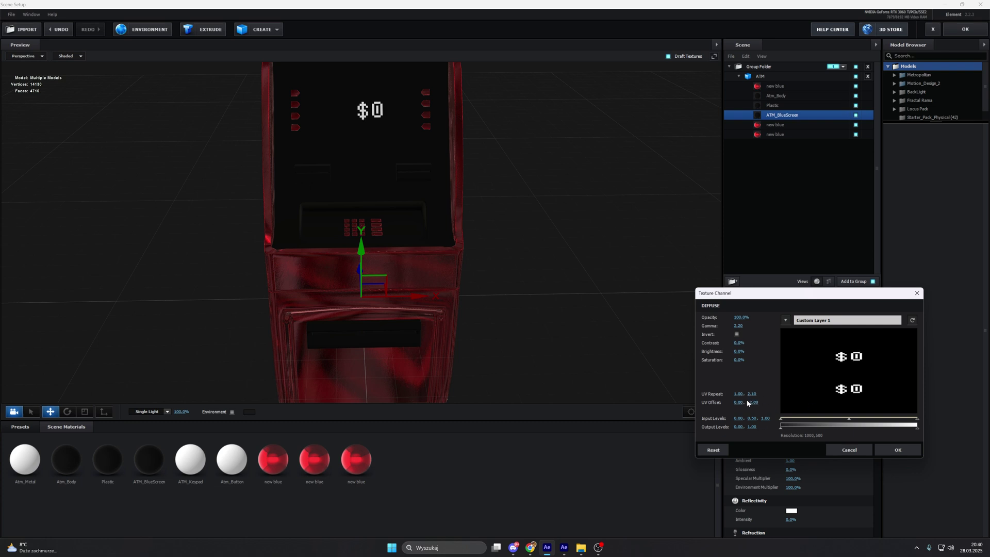
drag(739, 396, 759, 395)
click(907, 449)
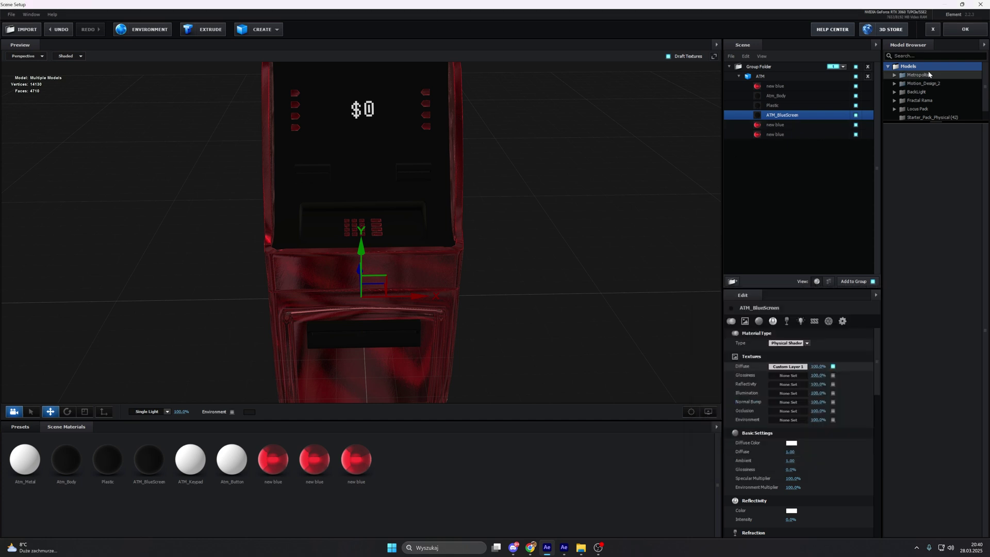
click(965, 29)
drag(242, 432, 300, 435)
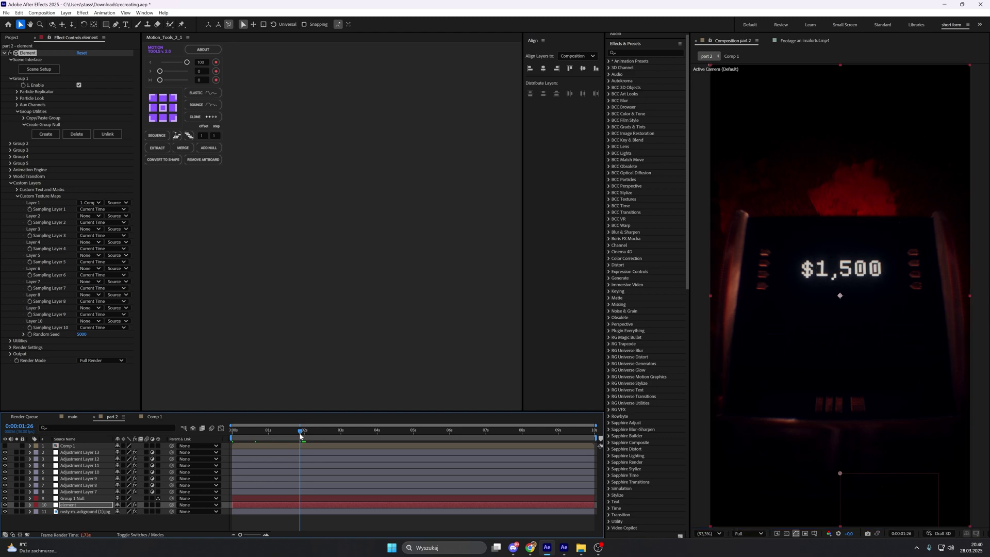
drag(300, 435, 294, 435)
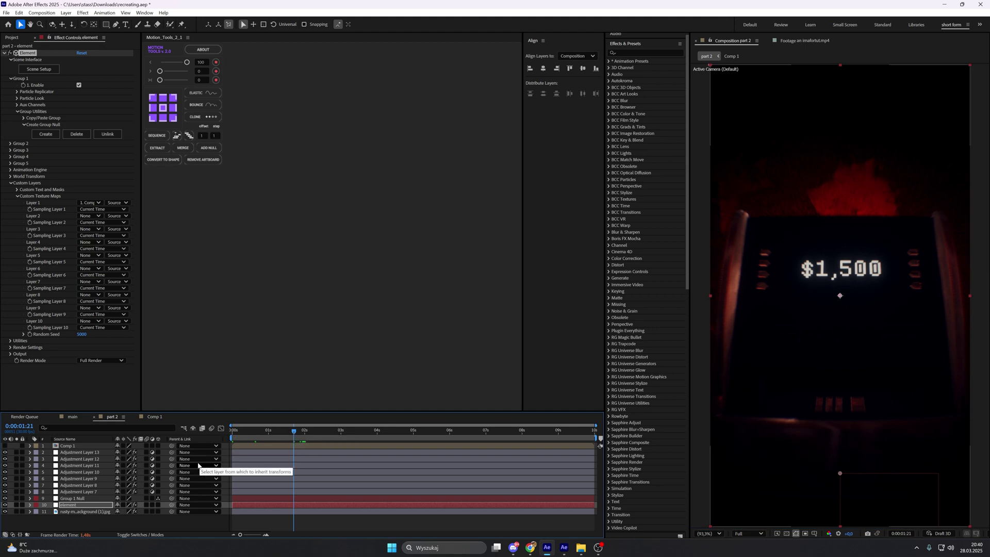
Add a camera parented to a new null in part 2, and make the rusty metallic background layer 3D
right_click(181, 419)
mouse_move(231, 424)
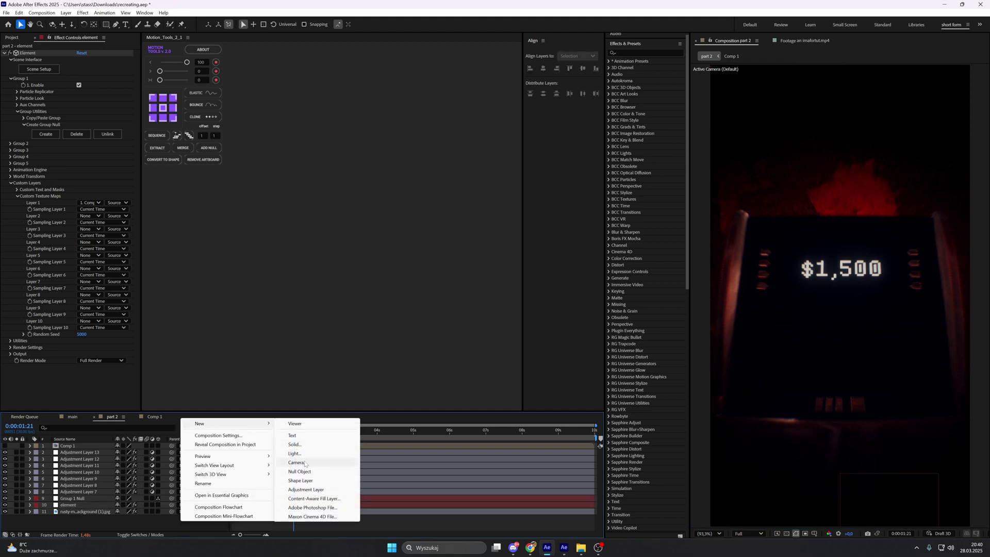
click(315, 463)
click(592, 348)
click(215, 150)
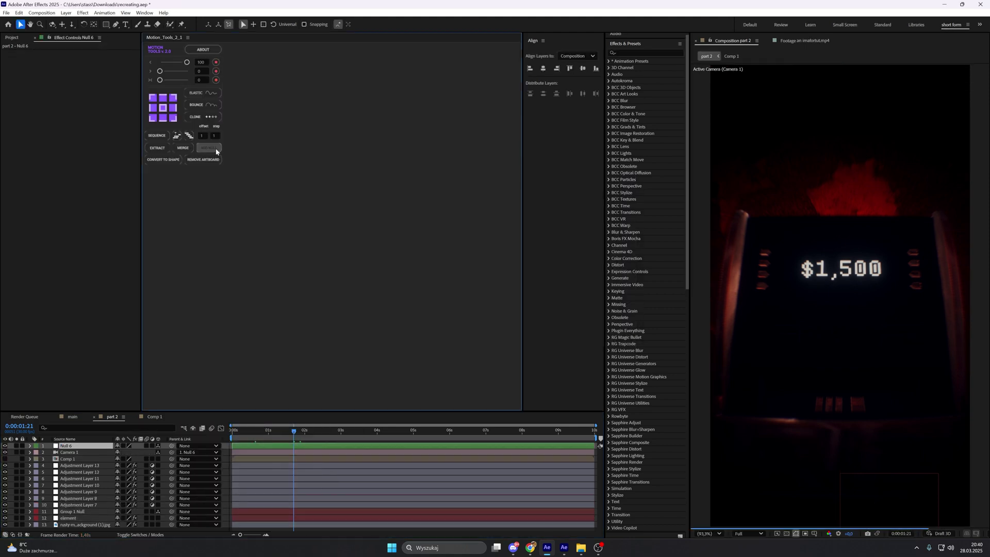
click(108, 524)
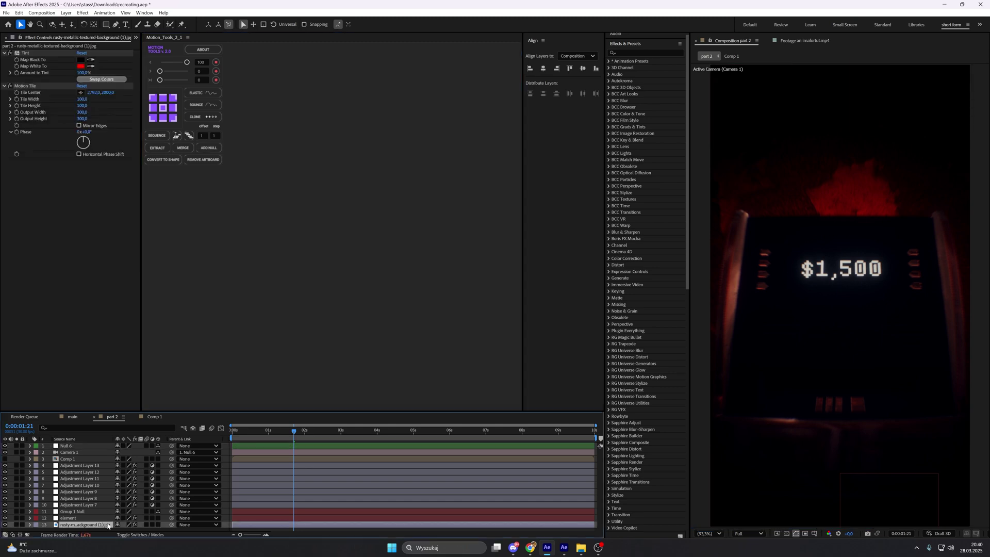
click(158, 524)
Keyframe the camera null's Position from 540, 274, -749 at the start to its original framing at about 2 seconds
click(77, 445)
key(p)
key(Home)
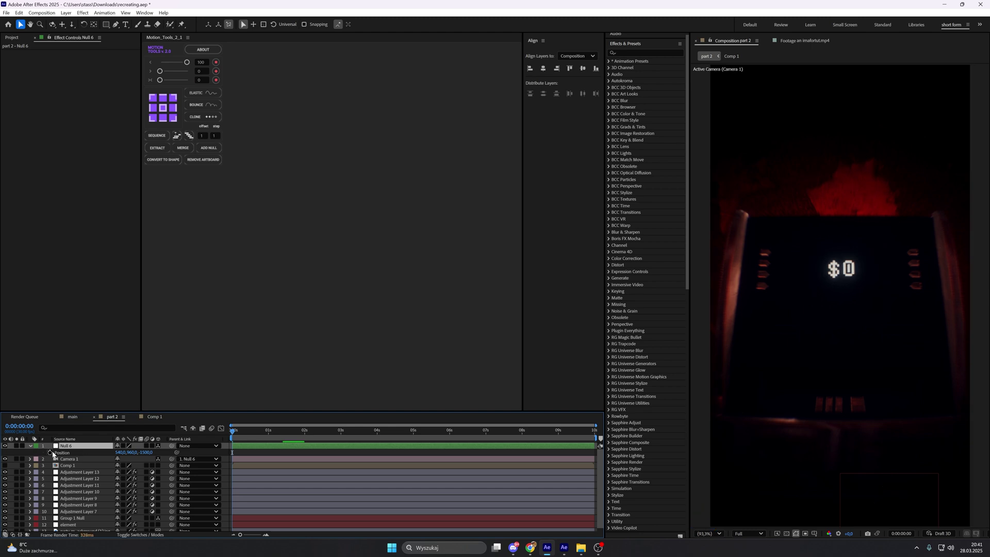
click(50, 452)
drag(278, 430, 216, 441)
click(10, 453)
click(239, 454)
drag(133, 452, 171, 415)
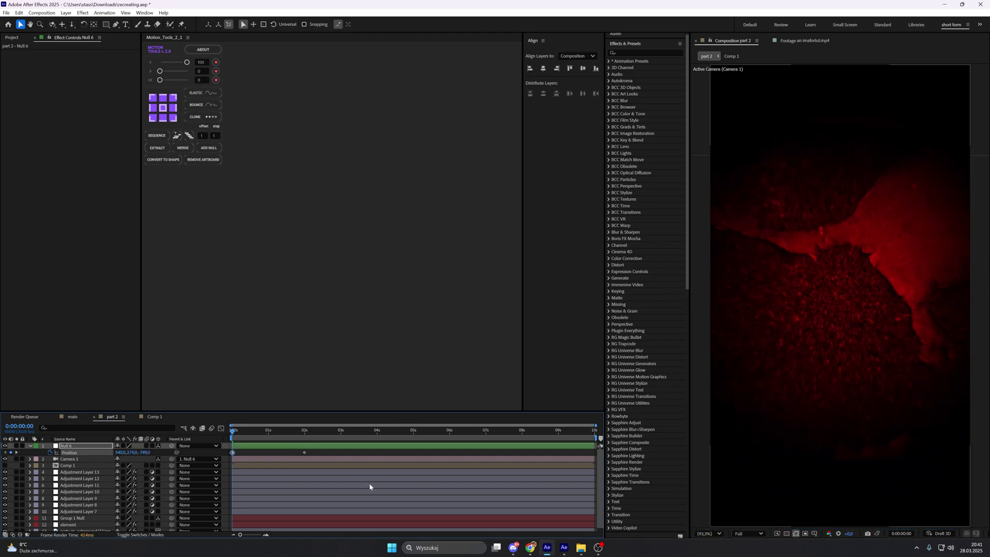
Shape the camera null's Position speed graph to start fast and ease out into the last keyframe, and preview the move
click(220, 429)
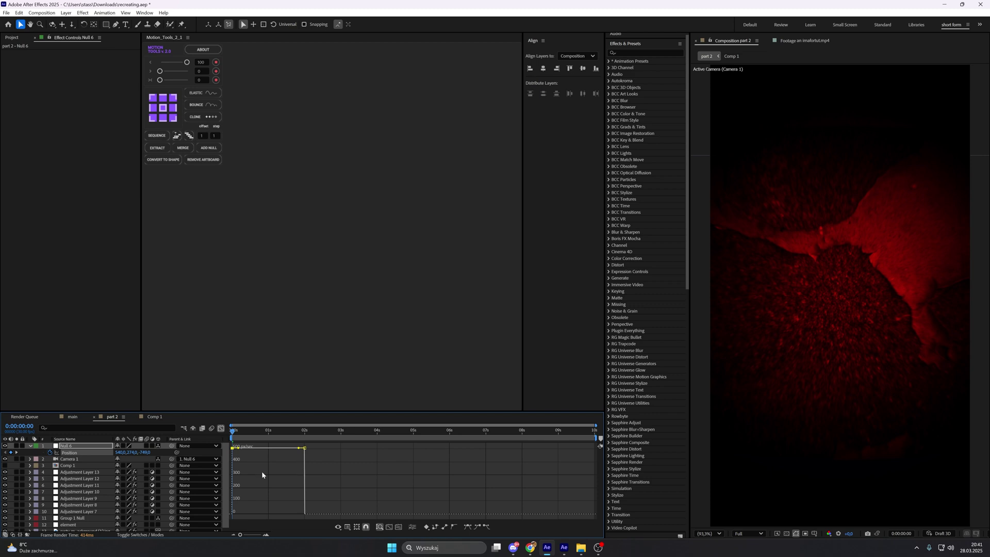
drag(300, 447, 212, 527)
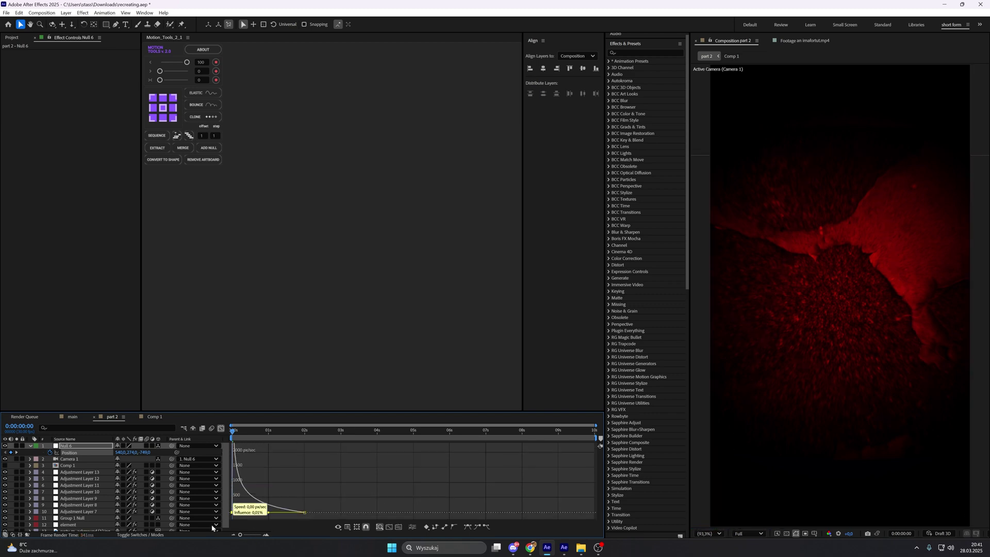
click(221, 428)
click(277, 454)
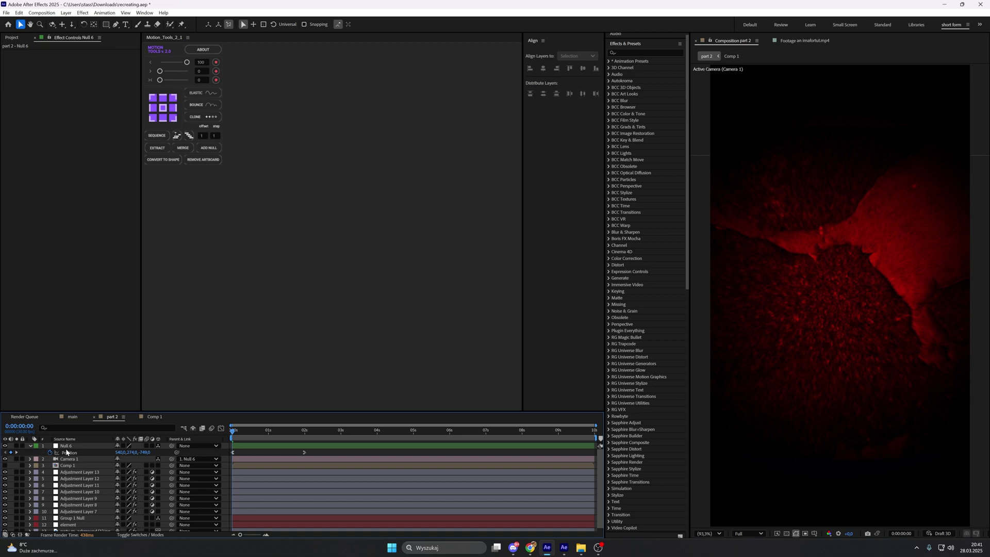
click(30, 446)
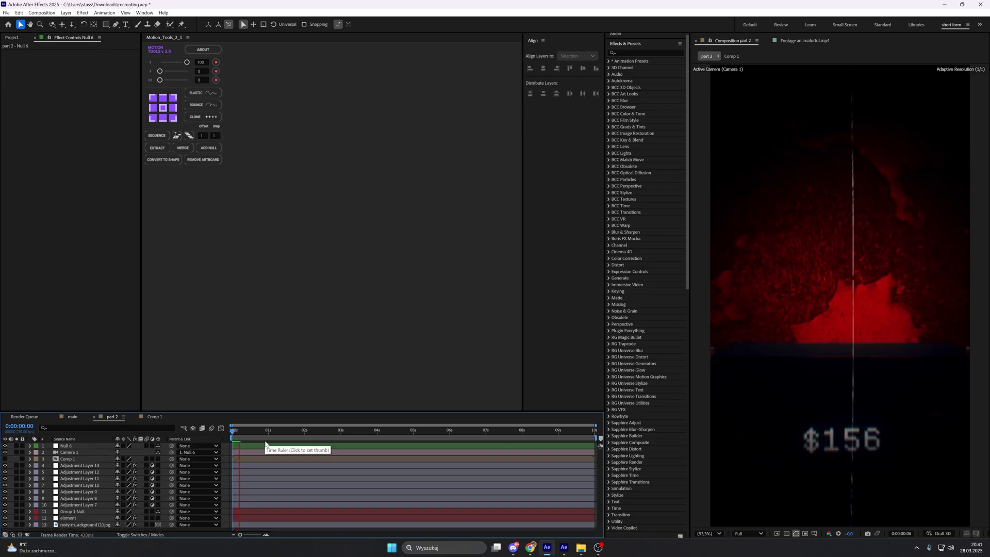
key(space)
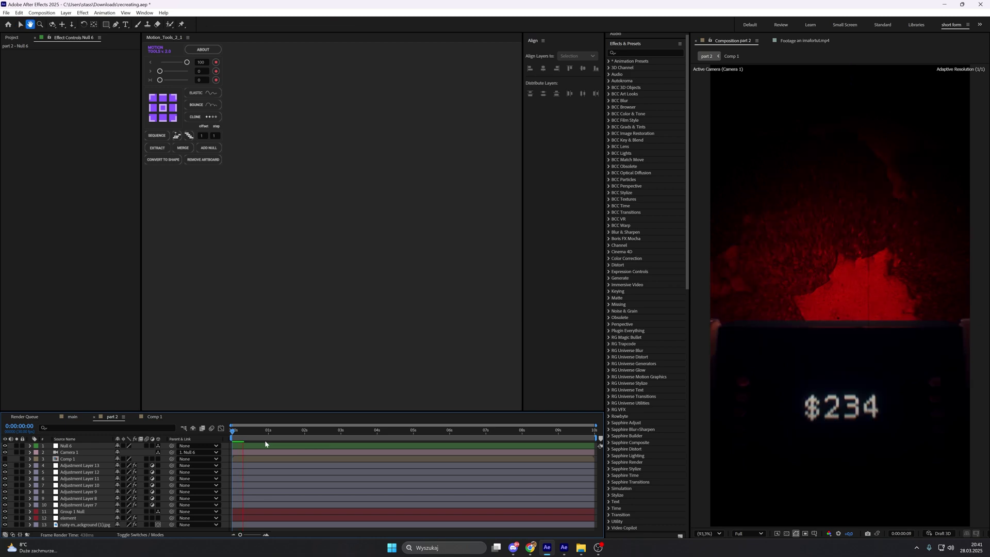
drag(252, 439, 309, 434)
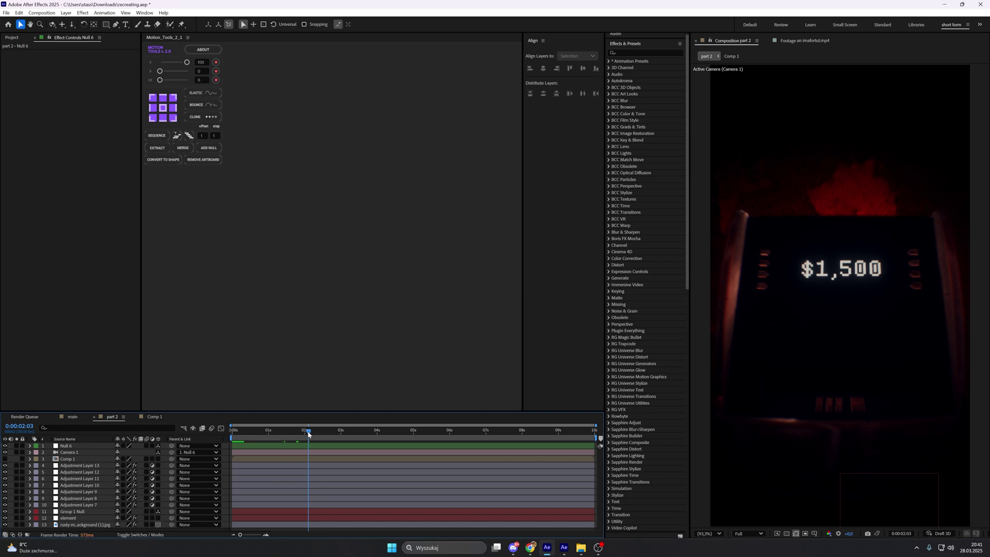
Place the part 2 composition above part 1 in the main composition, starting at about 0:00:01:26
click(75, 417)
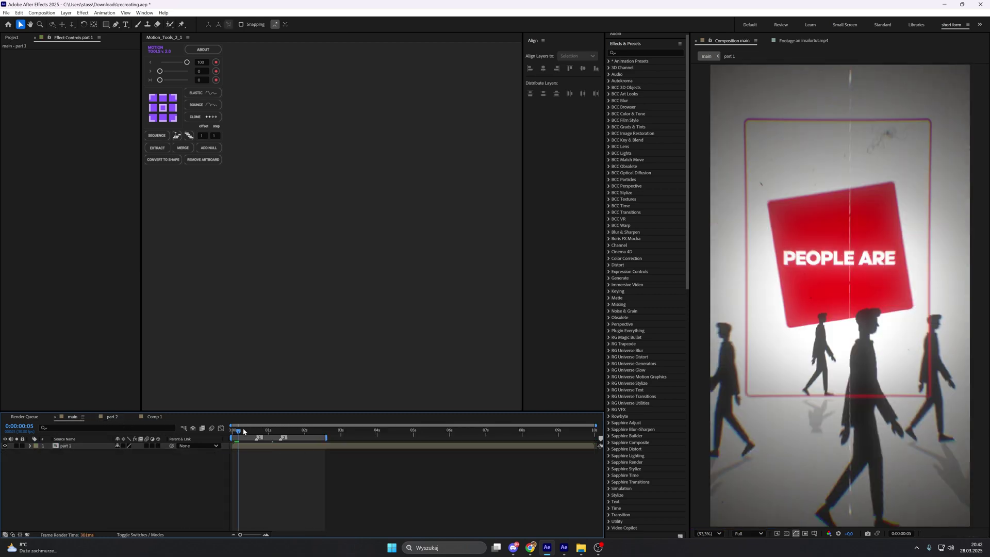
drag(241, 432, 259, 434)
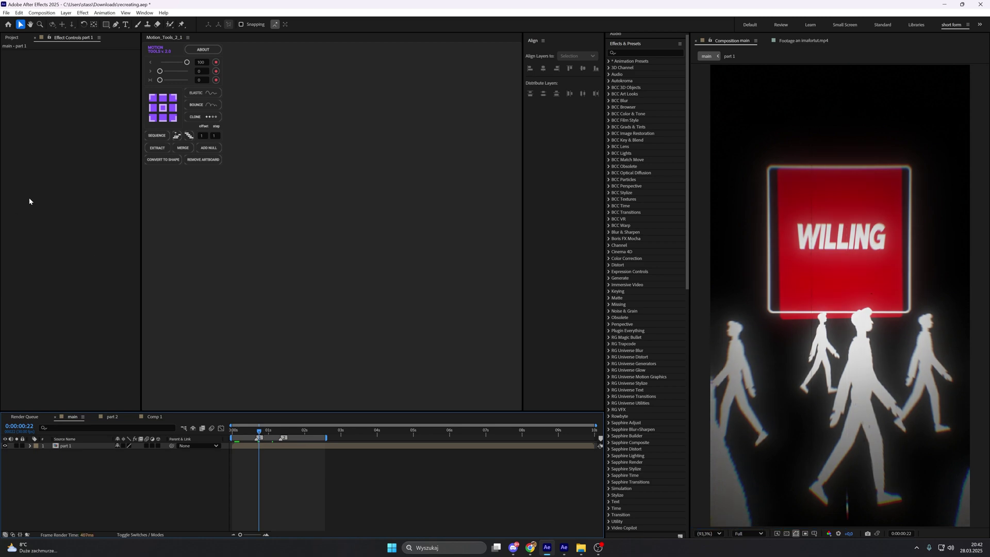
click(15, 38)
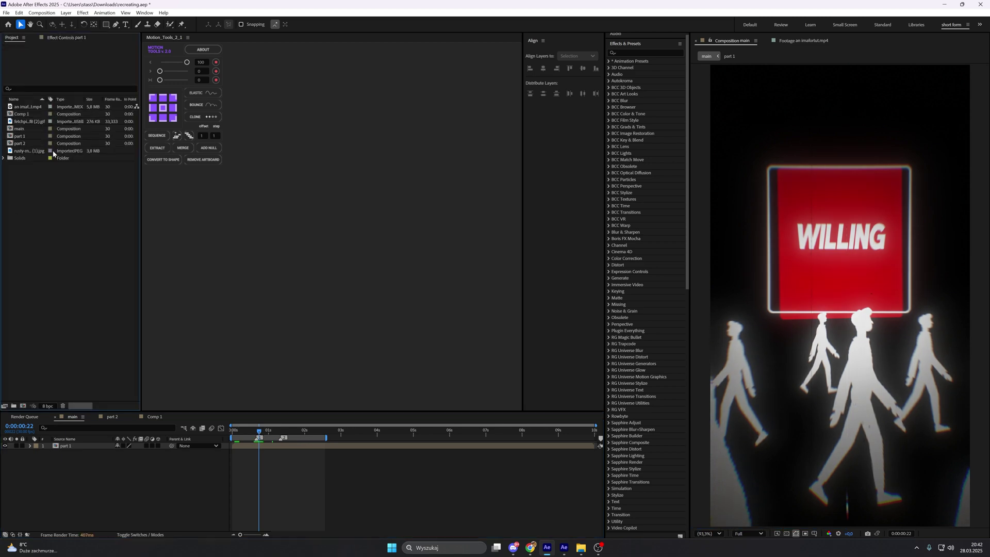
drag(25, 144, 181, 446)
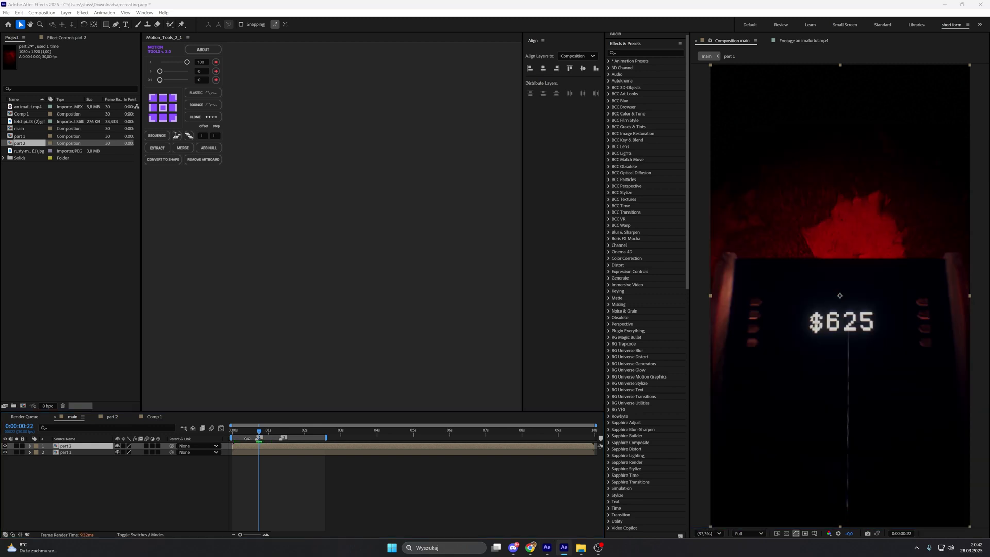
drag(266, 445, 334, 446)
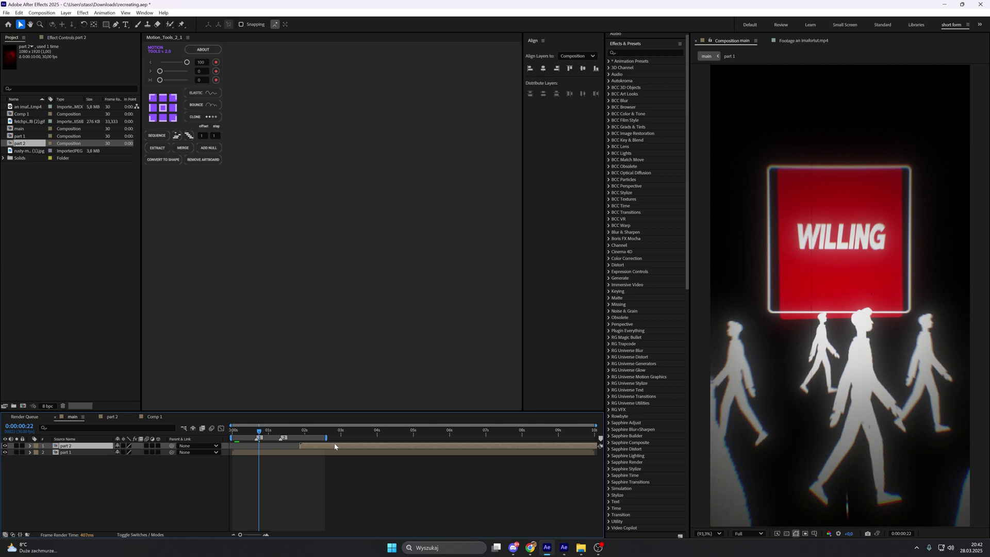
click(292, 431)
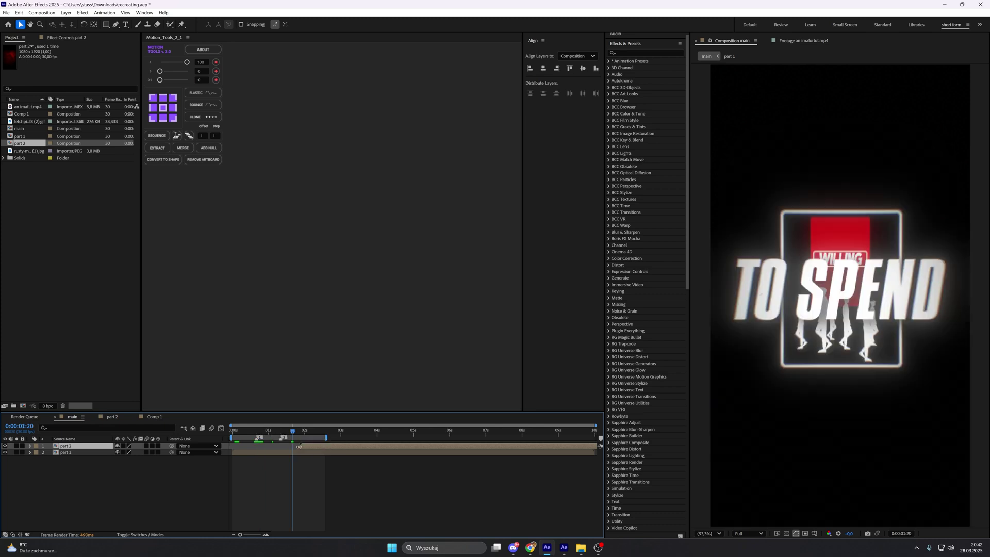
drag(292, 432, 300, 433)
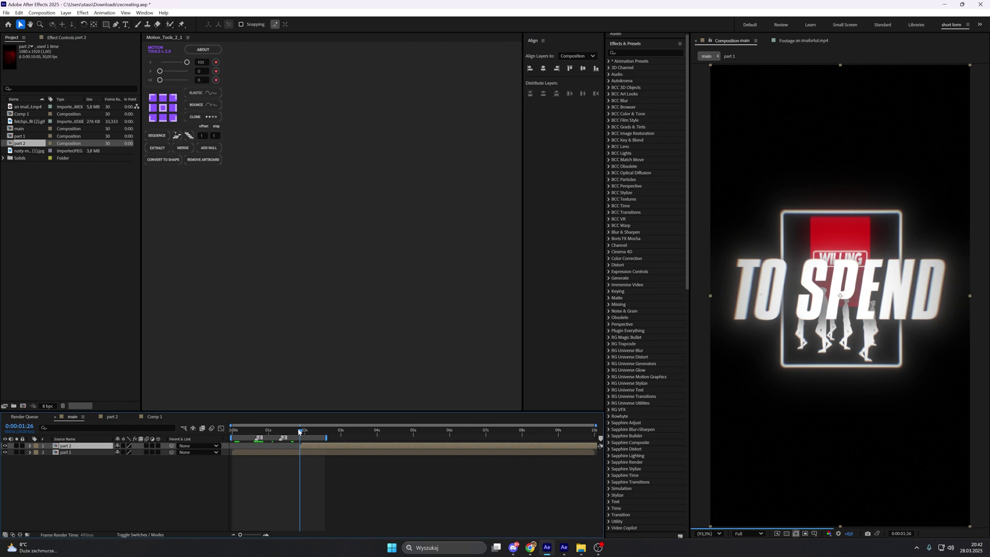
Compare the part 1 frame with the main composition at the 0:00:01:26 cut to part 2
double_click(310, 452)
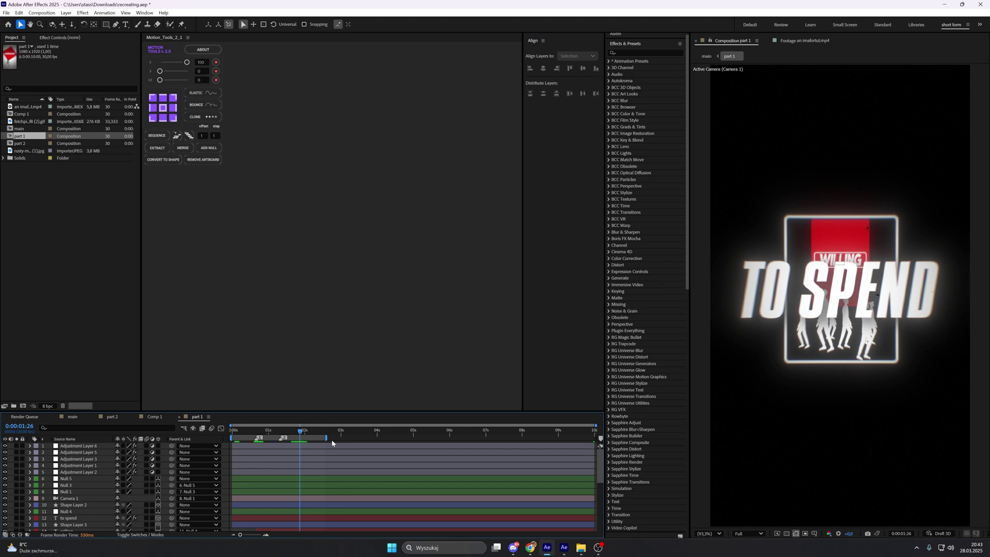
click(77, 417)
mouse_move(301, 431)
mouse_down()
mouse_move(320, 433)
mouse_move(300, 433)
mouse_up()
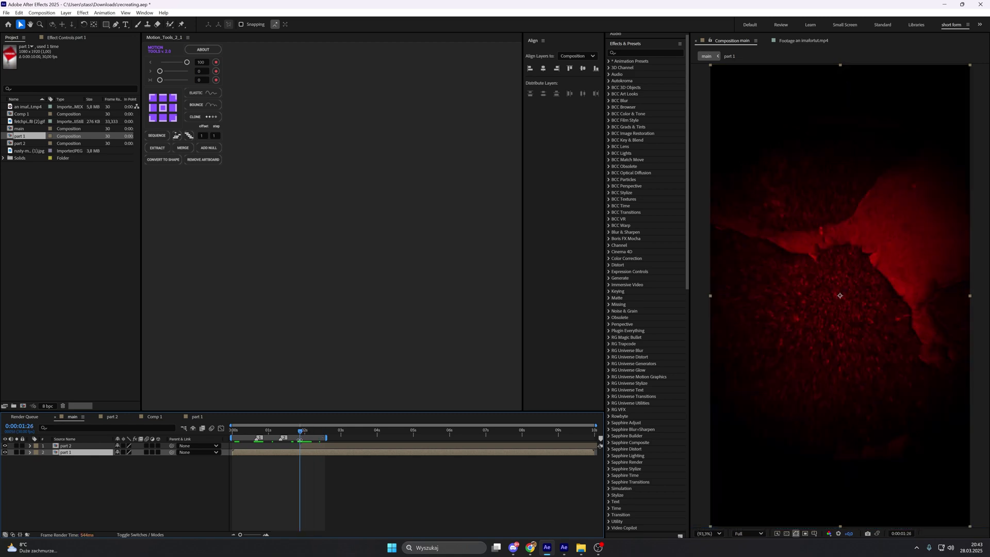
Open the part 1 composition, add a null above the camera rig's topmost null as its parent, and show the new null's Position
double_click(301, 451)
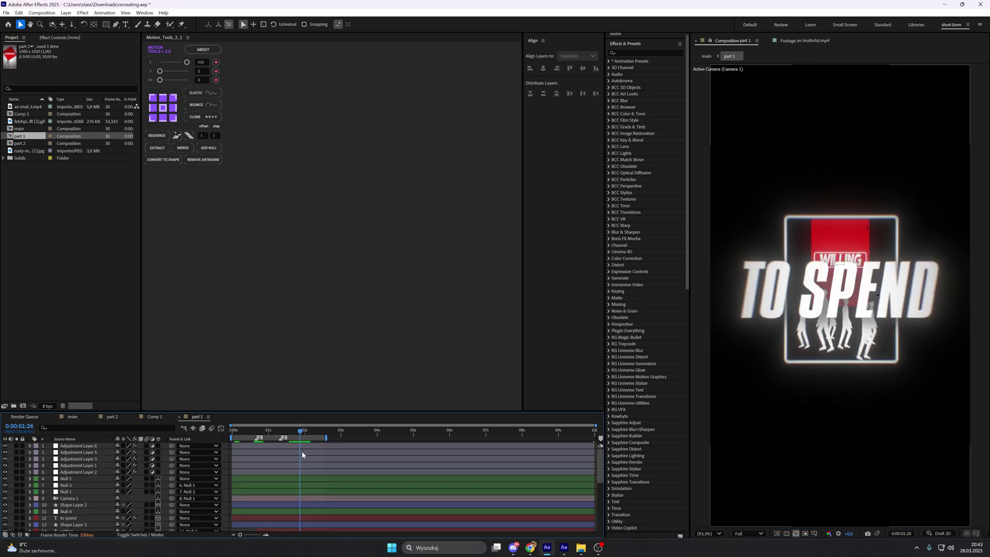
click(297, 479)
click(209, 149)
key(p)
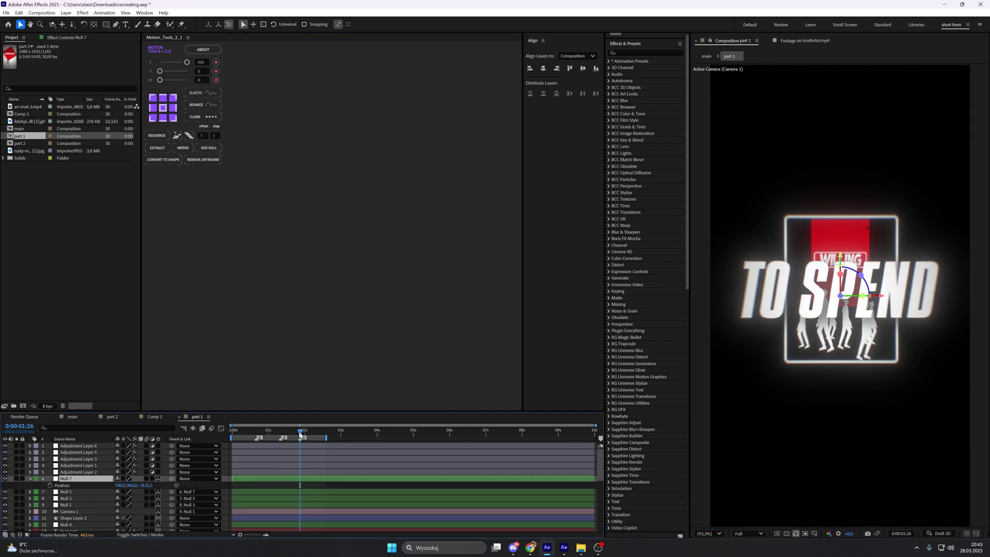
Keyframe the new null's Position from its current value at 0:00:01:01 to a Y of about 1300 at 0:00:02:10
click(311, 483)
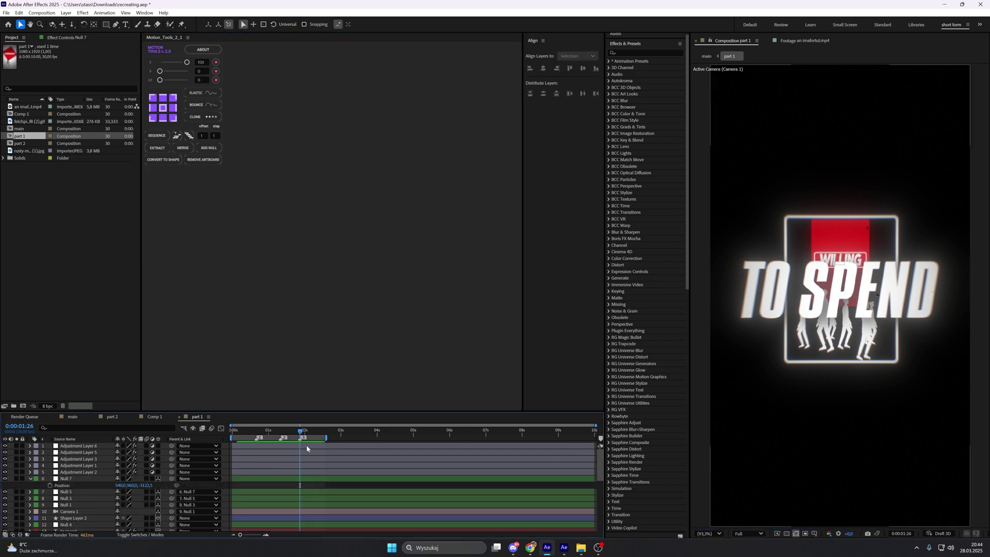
drag(300, 431, 269, 435)
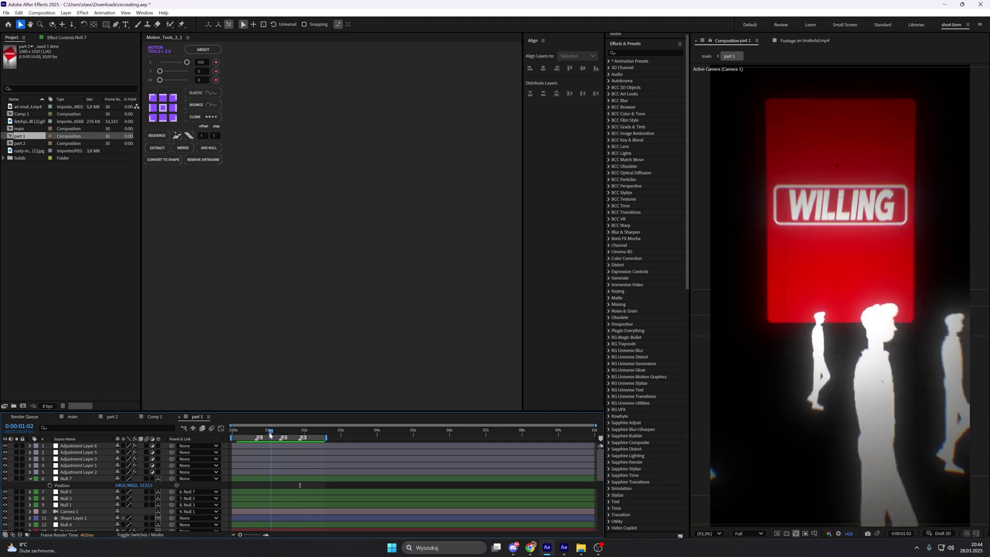
click(50, 485)
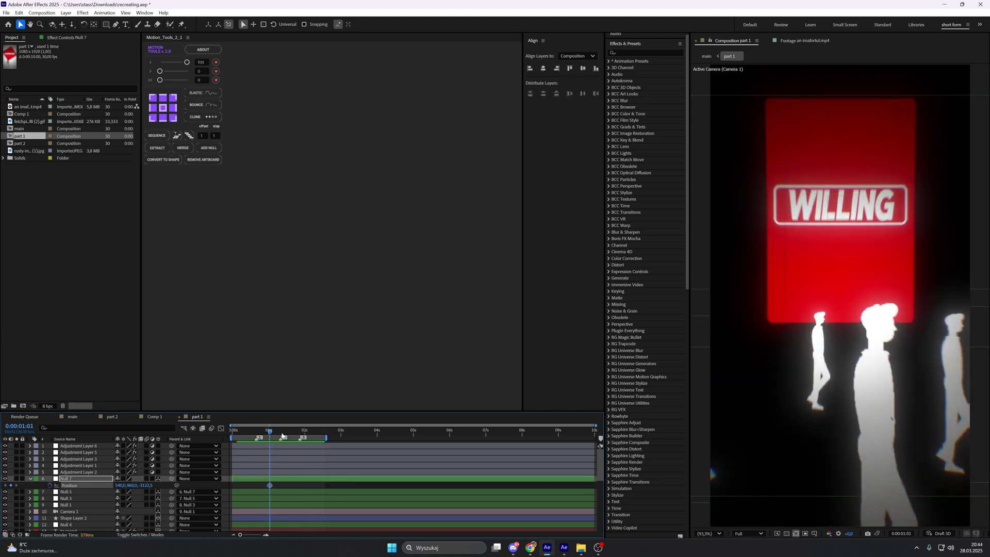
drag(278, 432, 317, 441)
key(ctrl+v)
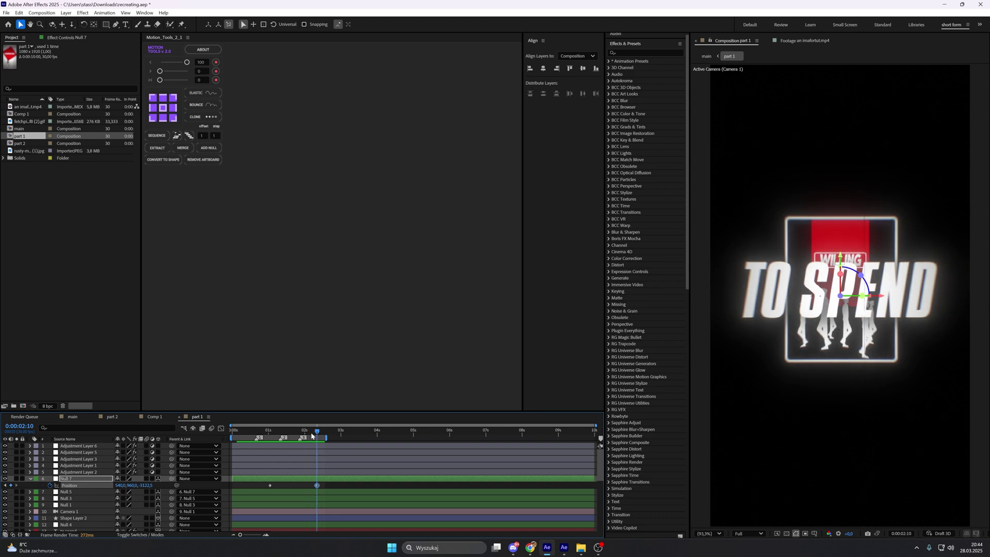
drag(133, 485, 267, 480)
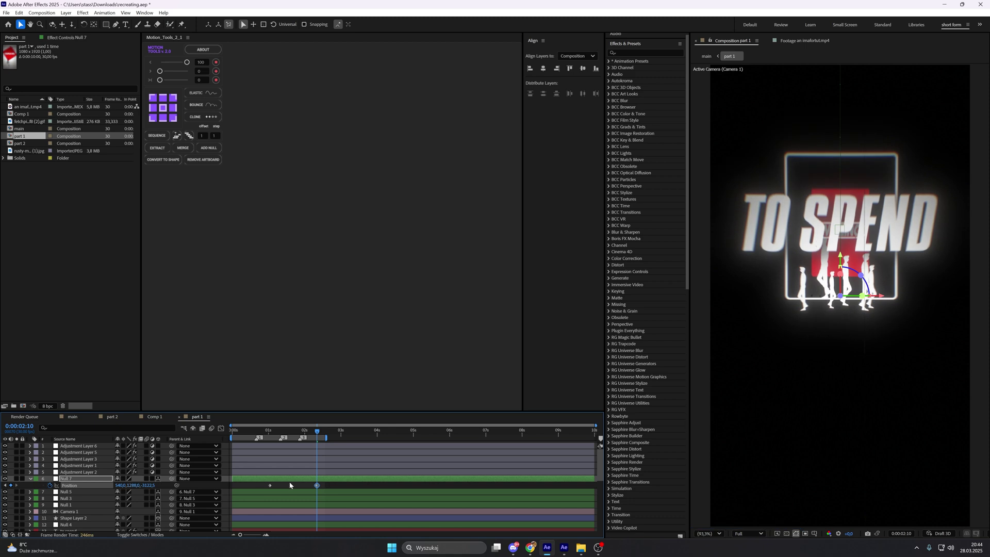
Shape the null's Position speed graph to ease in and out, with peak speed at about 0:00:01:26
drag(316, 431, 300, 432)
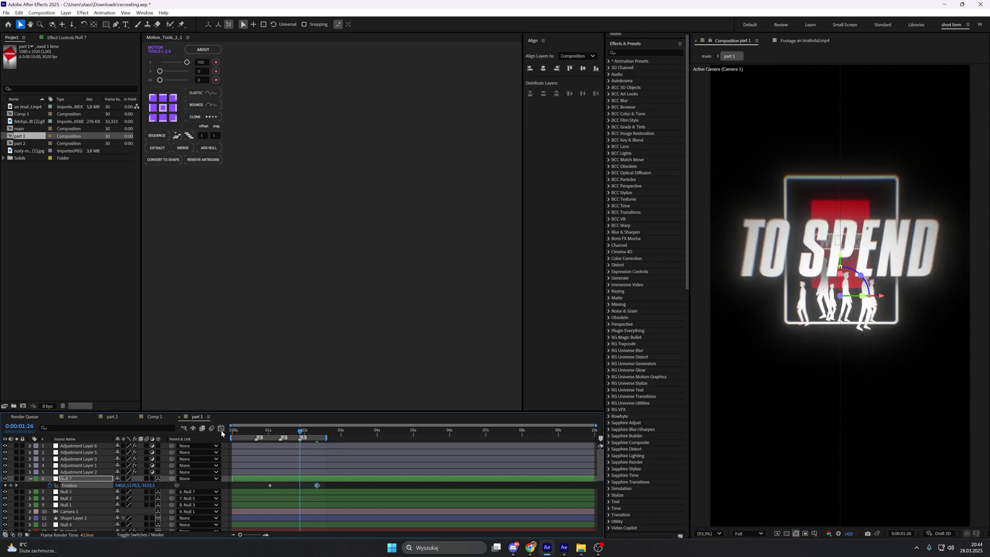
click(221, 430)
drag(312, 449, 302, 518)
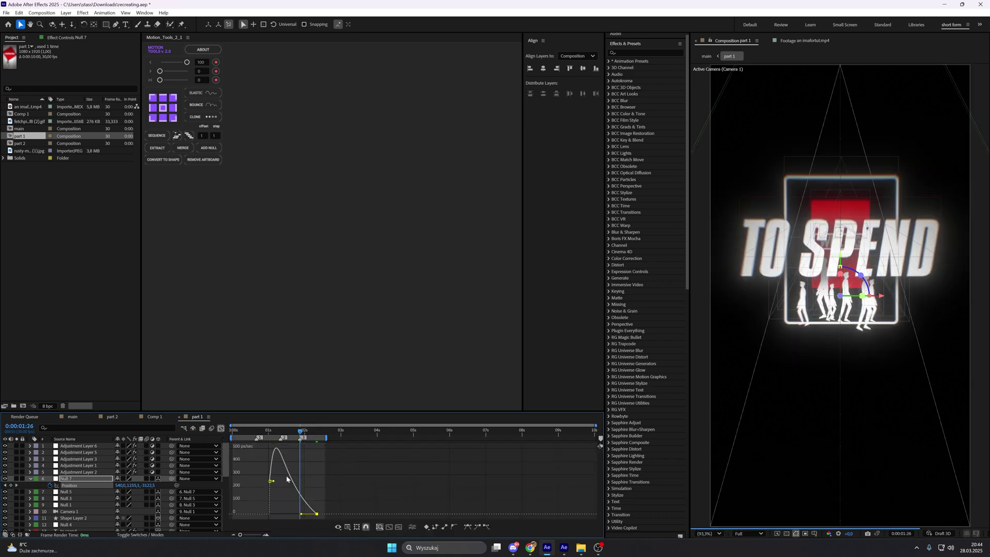
drag(272, 480, 286, 514)
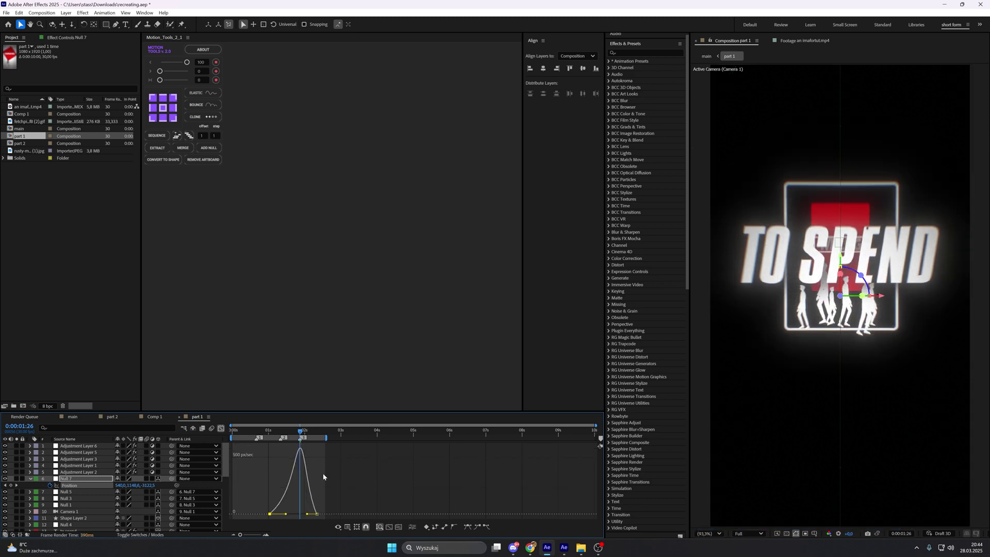
Check the transition around 0:00:01:26 in the main composition against the reference
click(87, 418)
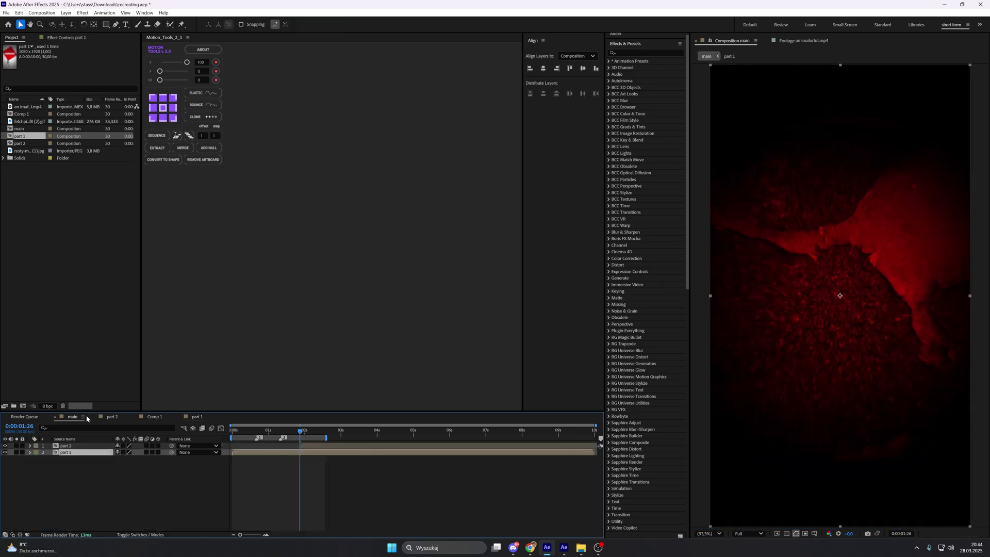
drag(299, 431, 301, 432)
key(alt+Tab)
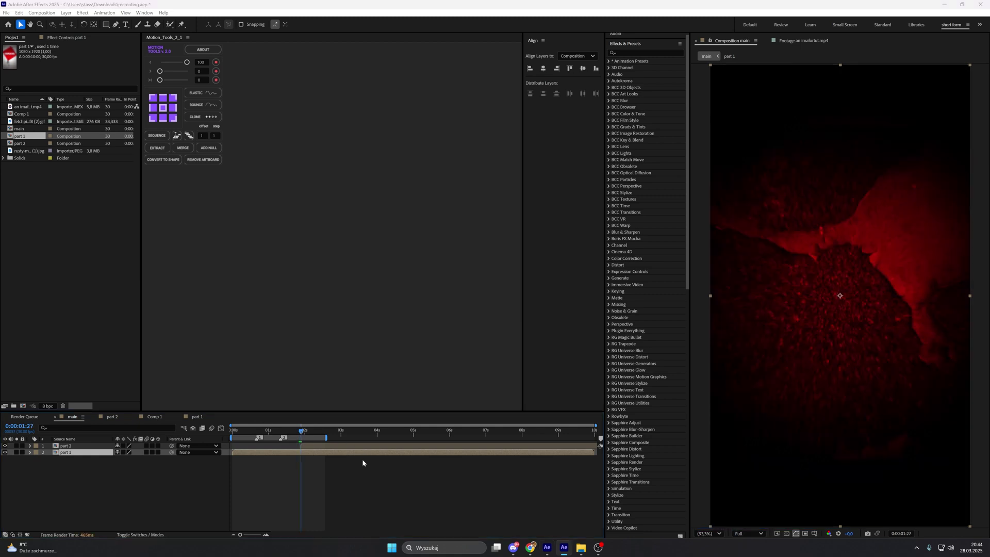
drag(302, 432, 300, 432)
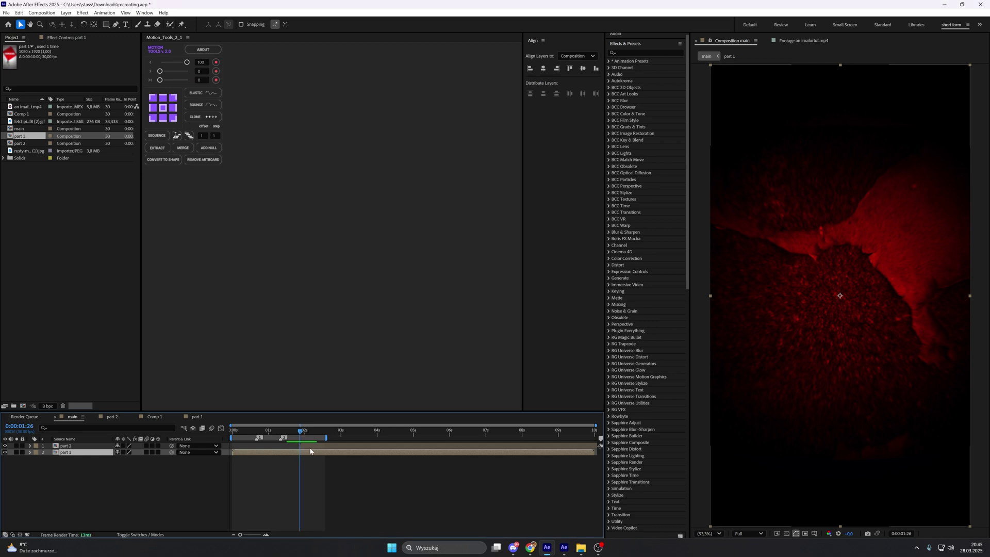
Keyframe the part 2 layer's Opacity from 0% at 0:00:01:26 to 100% at 0:00:02:09, and extend the work area past 3 seconds
click(311, 447)
key(t)
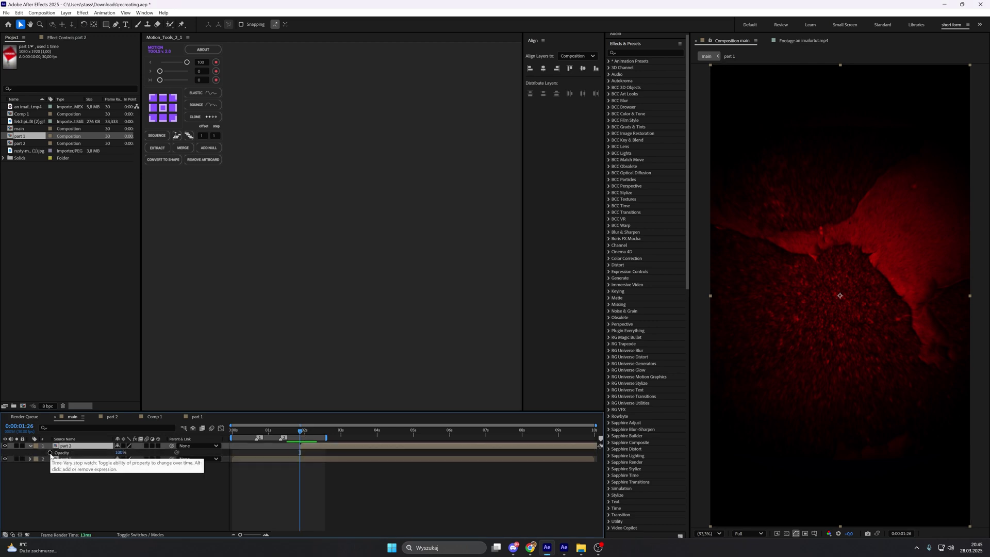
click(49, 452)
mouse_move(326, 438)
mouse_down()
mouse_move(357, 437)
mouse_move(317, 433)
mouse_up()
click(312, 431)
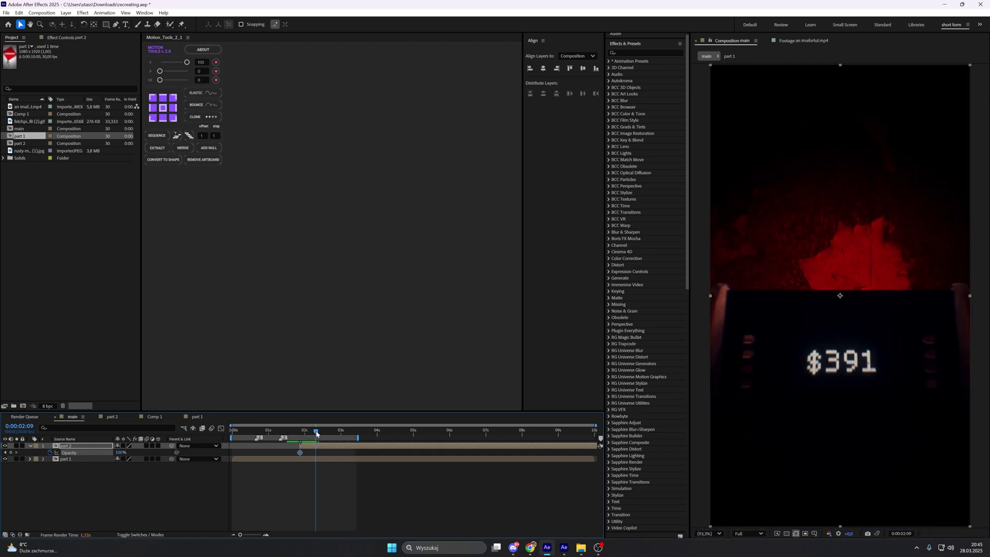
click(11, 453)
click(172, 486)
key(j)
click(124, 453)
text(0)
key(Return)
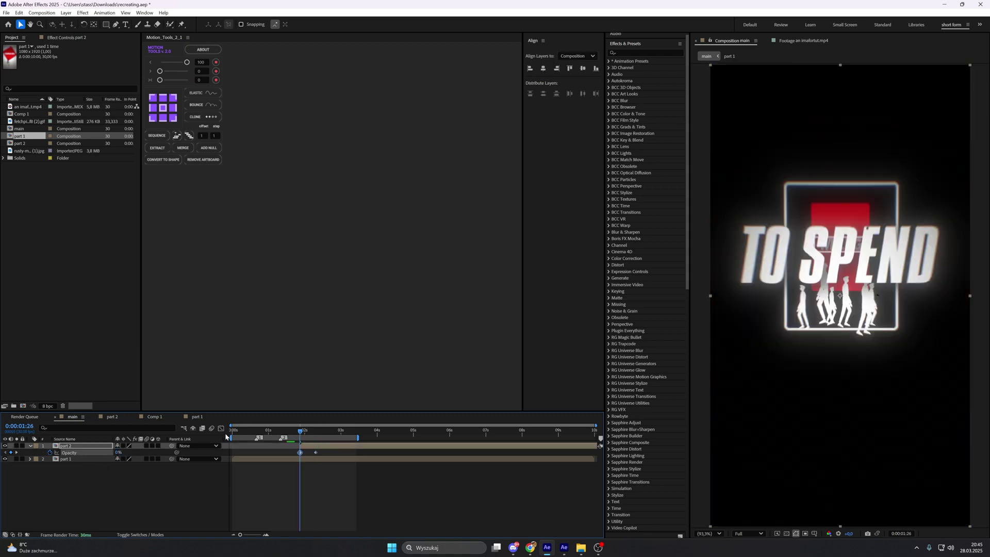
Ease both of part 2's Opacity keyframes and adjust their handles in the value graph for a smooth fade-in
click(220, 429)
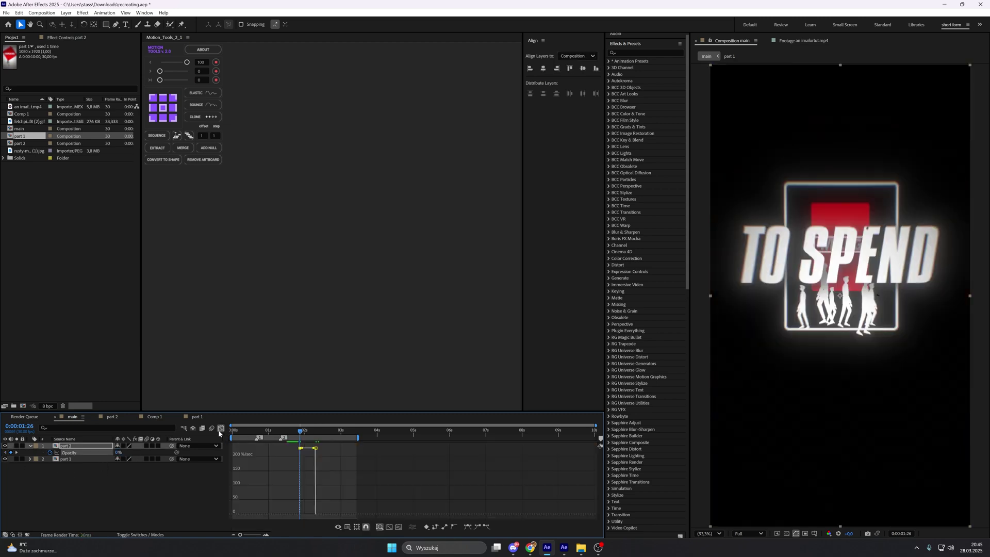
click(365, 526)
click(373, 440)
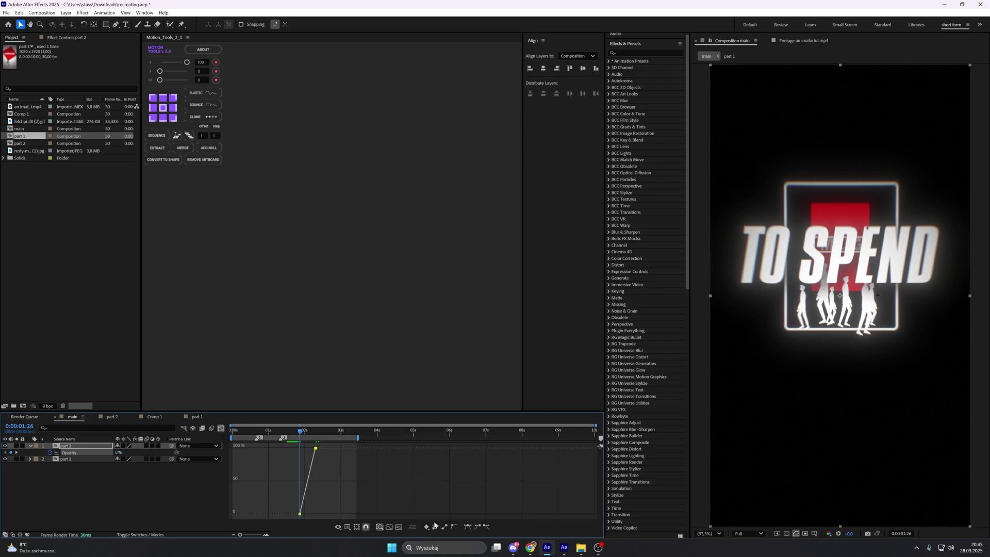
click(390, 526)
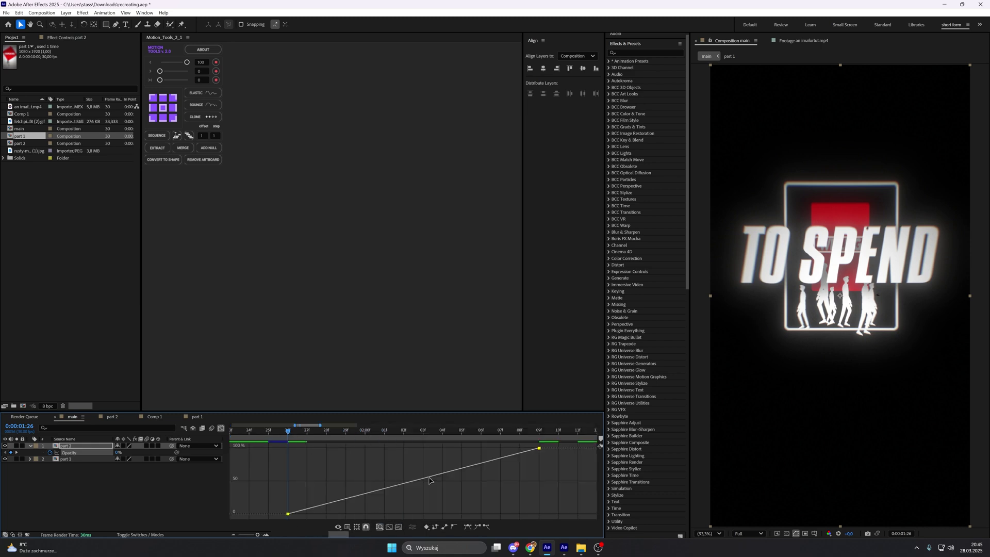
click(452, 526)
drag(497, 459, 408, 463)
drag(329, 504, 378, 514)
drag(409, 448, 425, 447)
key(shift+F3)
click(276, 435)
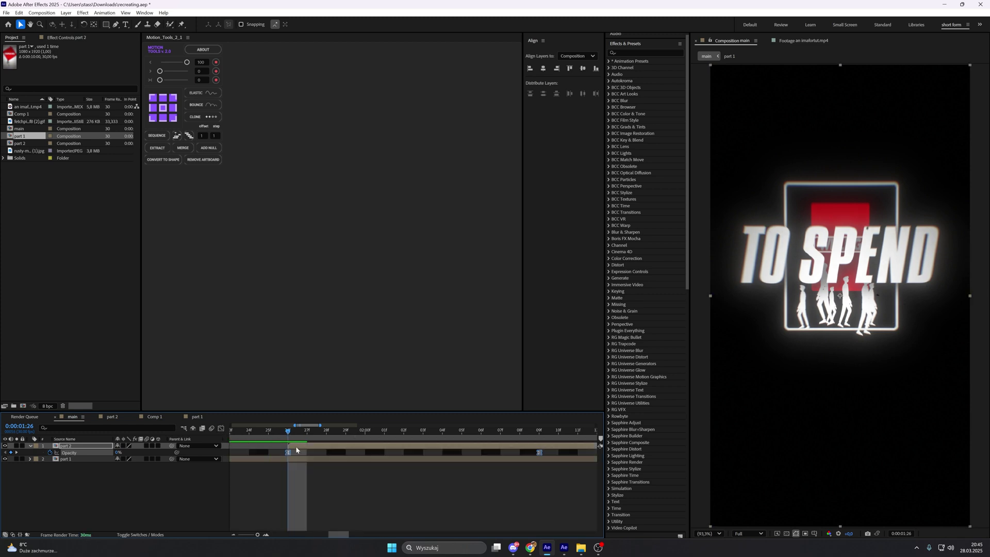
In the part 2 composition, keyframe the rusty metallic background's Opacity from 0% at the start to 100% at 0:00:00:19
double_click(296, 448)
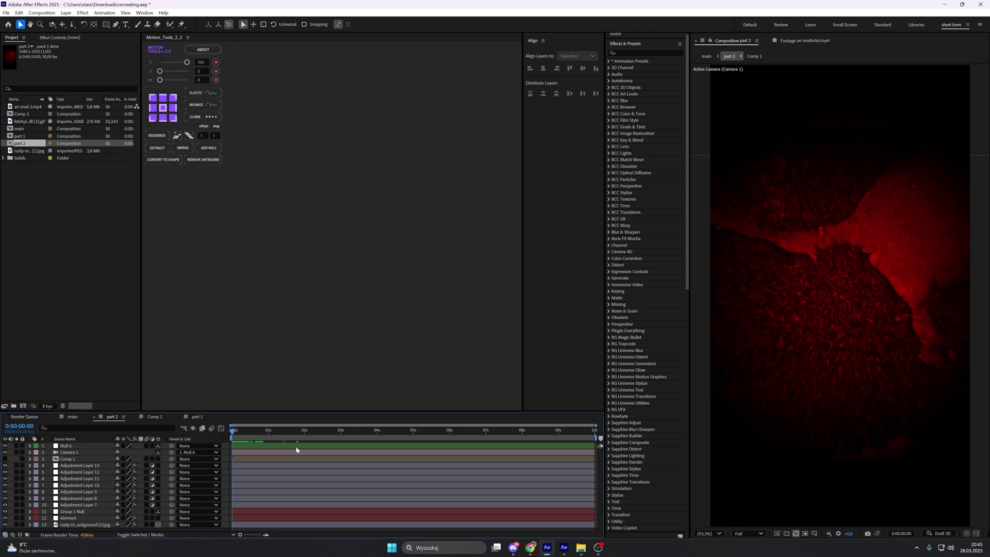
click(269, 524)
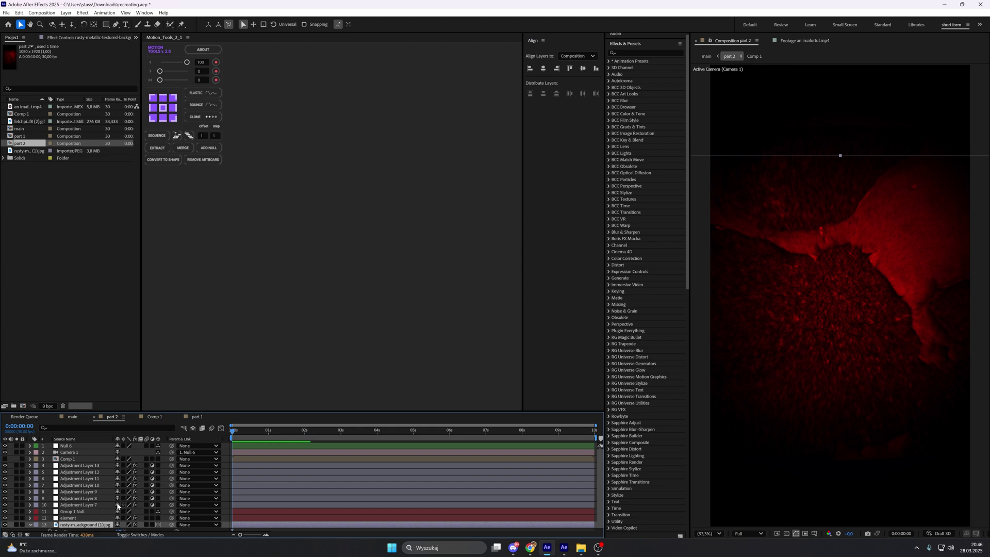
key(t)
click(50, 528)
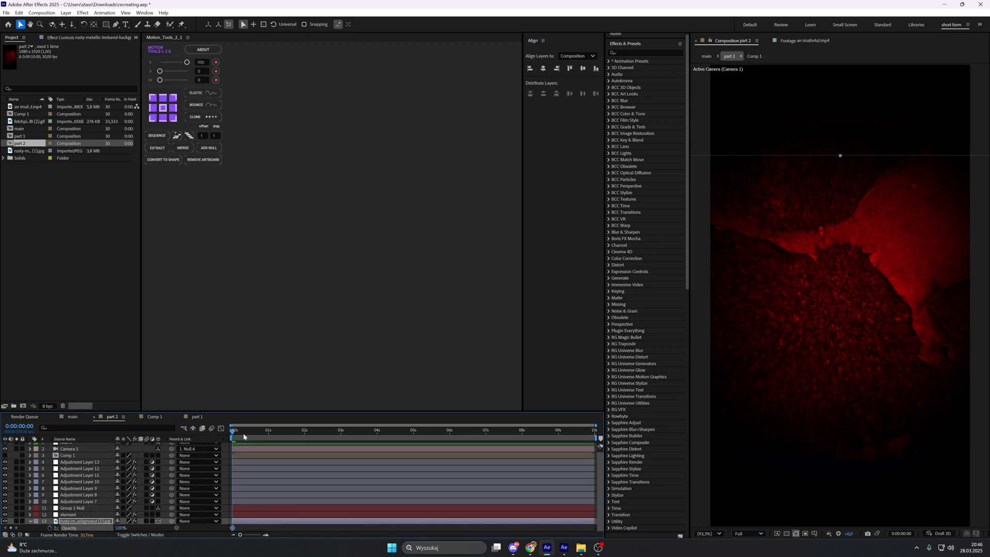
drag(237, 432, 257, 439)
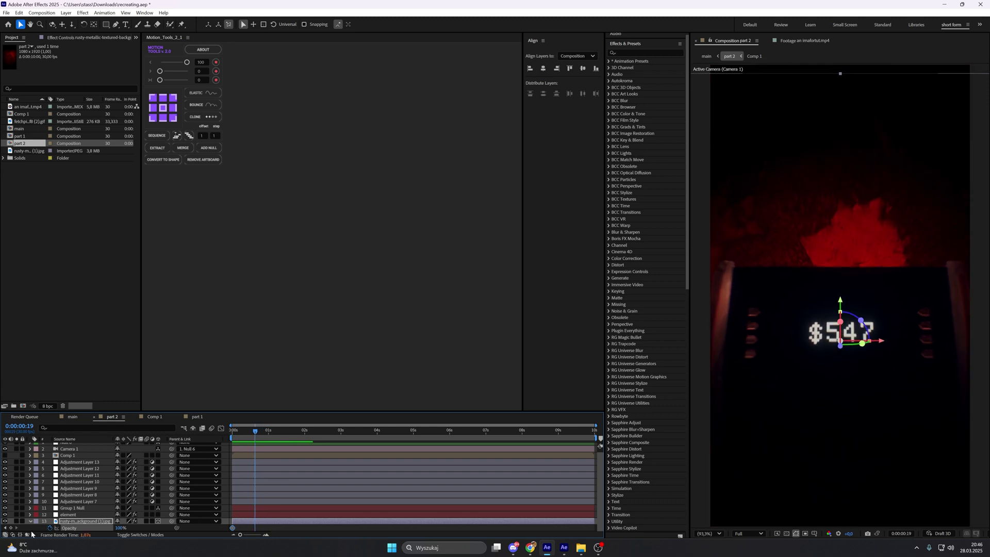
click(11, 528)
click(5, 528)
click(118, 527)
text(0)
key(Return)
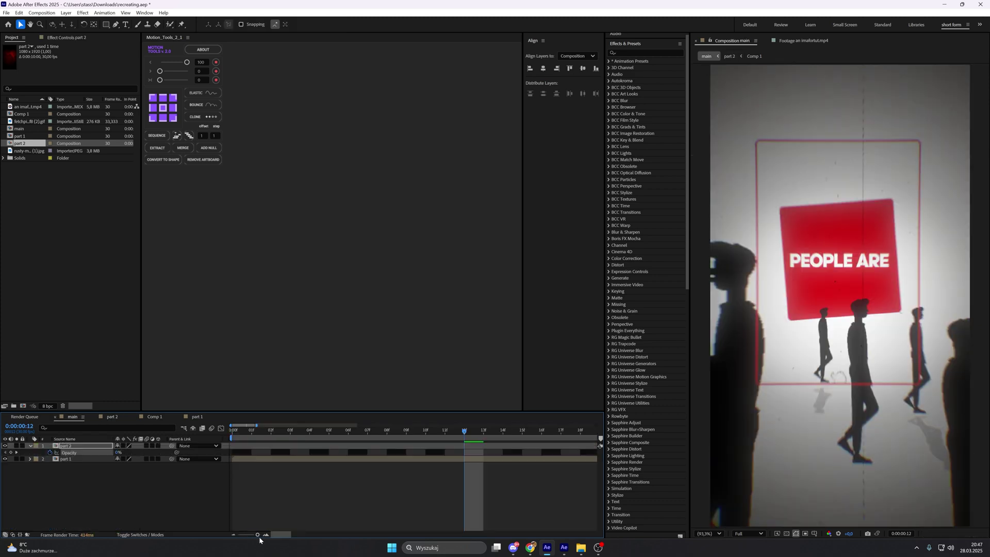
Collapse the part 2 layer's keyframed Opacity in the main composition, with a longer stretch of the timeline in view
drag(261, 536, 242, 536)
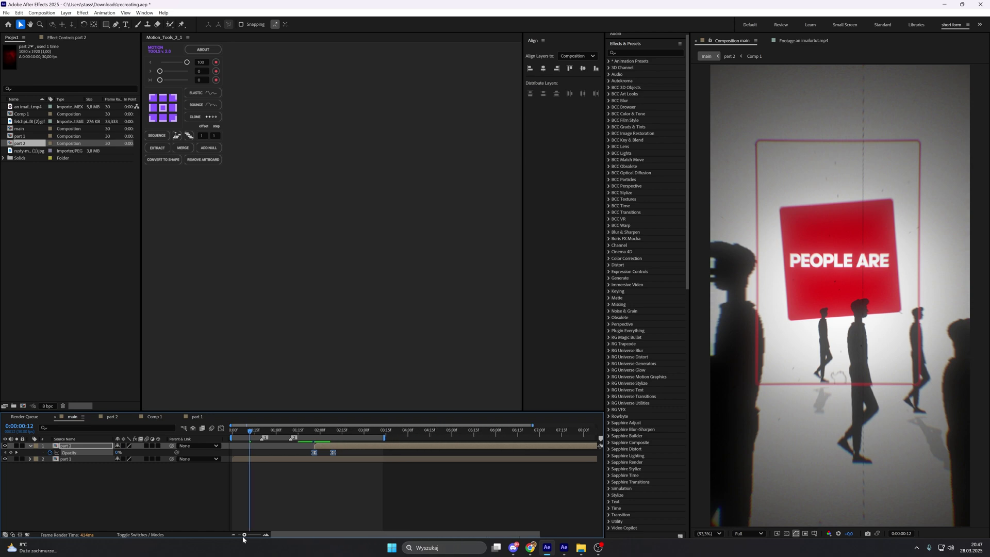
click(305, 471)
key(u)
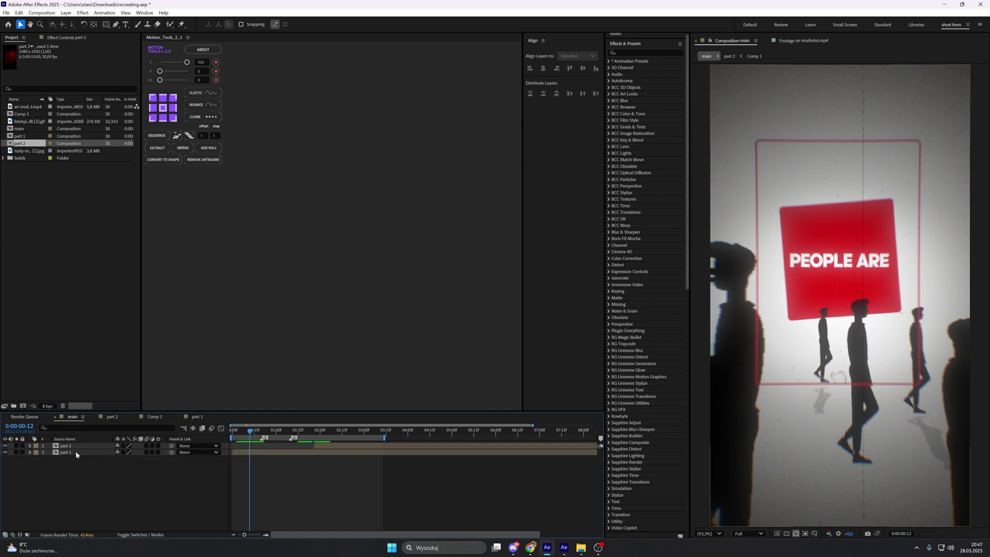